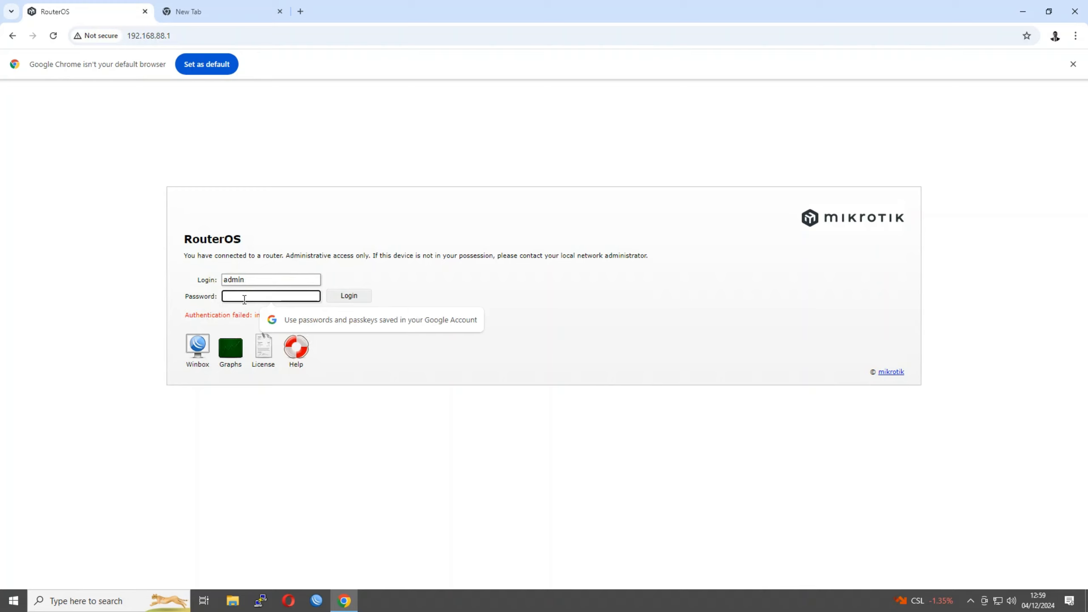
Log in to the router's WebFig as admin using the account password
{"action": "left_click", "coordinate": [138, 302]}
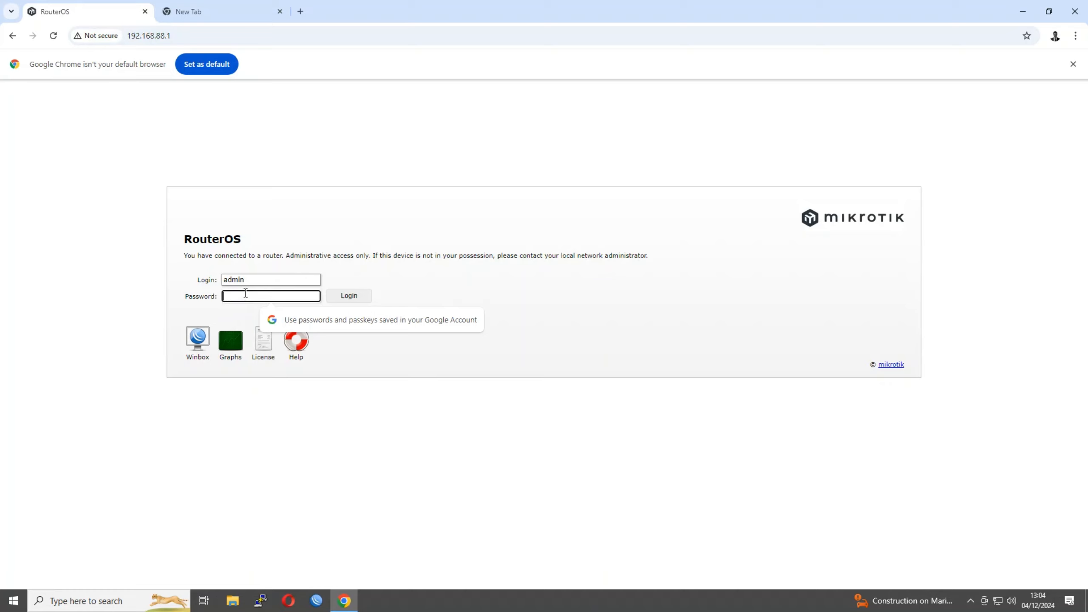
{"action": "type", "text": "•••"}
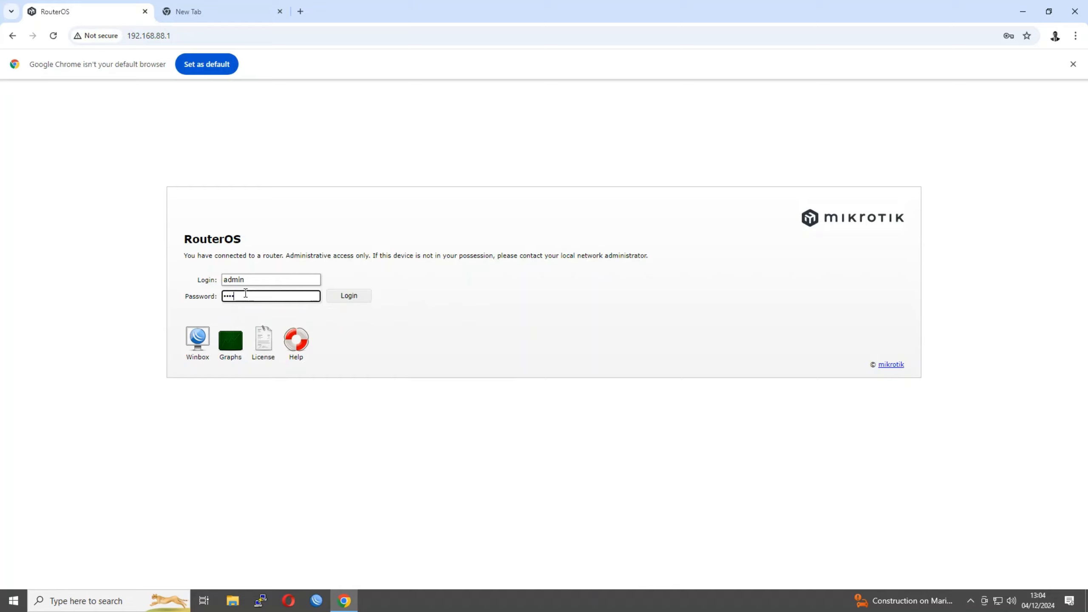
{"action": "type", "text": "••••"}
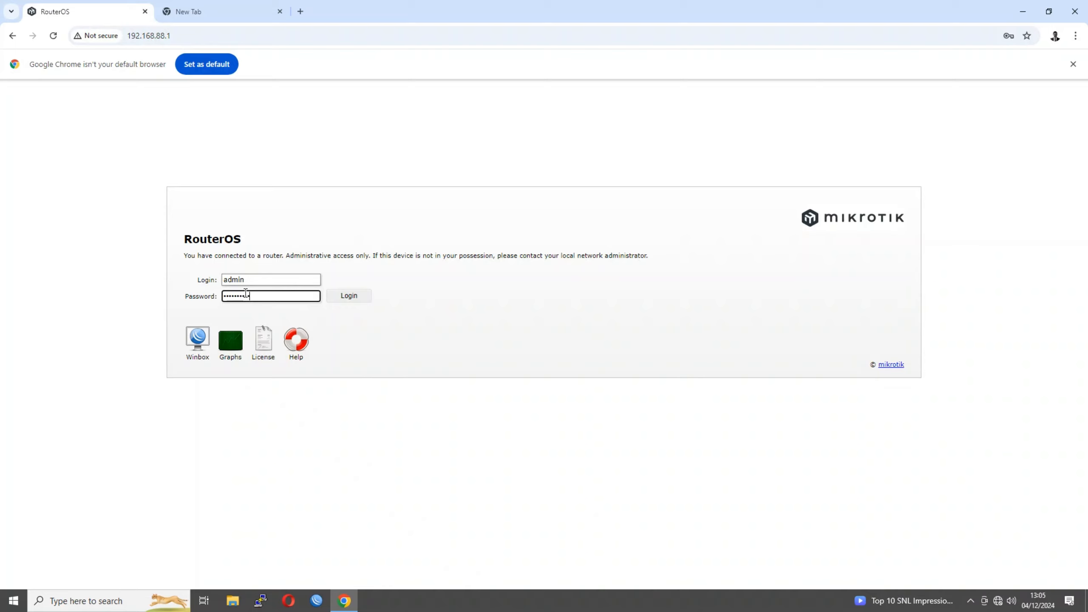
{"action": "key", "text": "Return"}
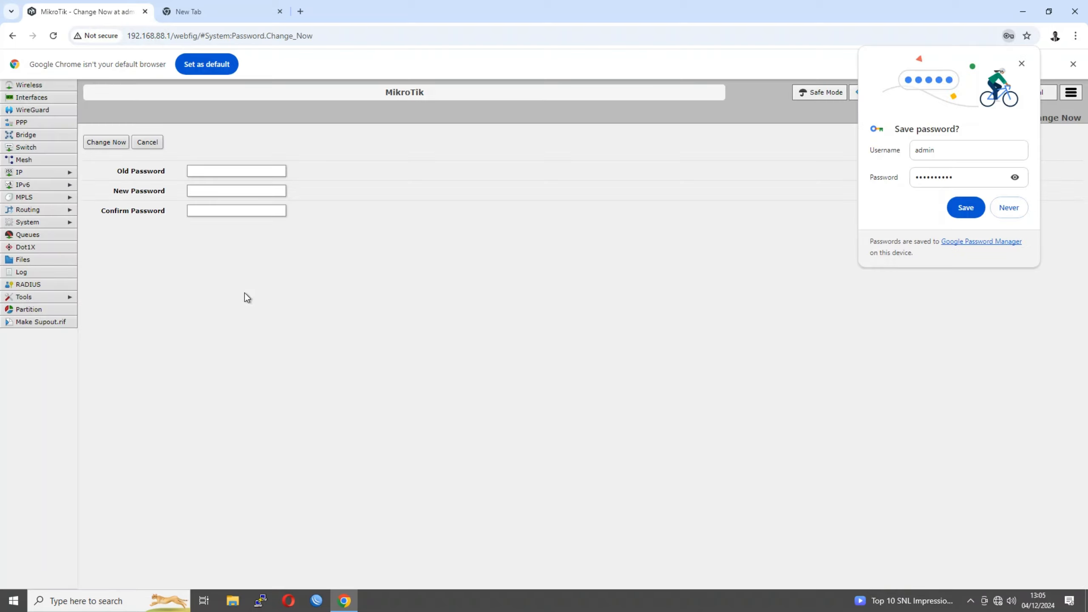
Decline saving the router password in the browser and skip the password change
{"action": "left_click", "coordinate": [1010, 208]}
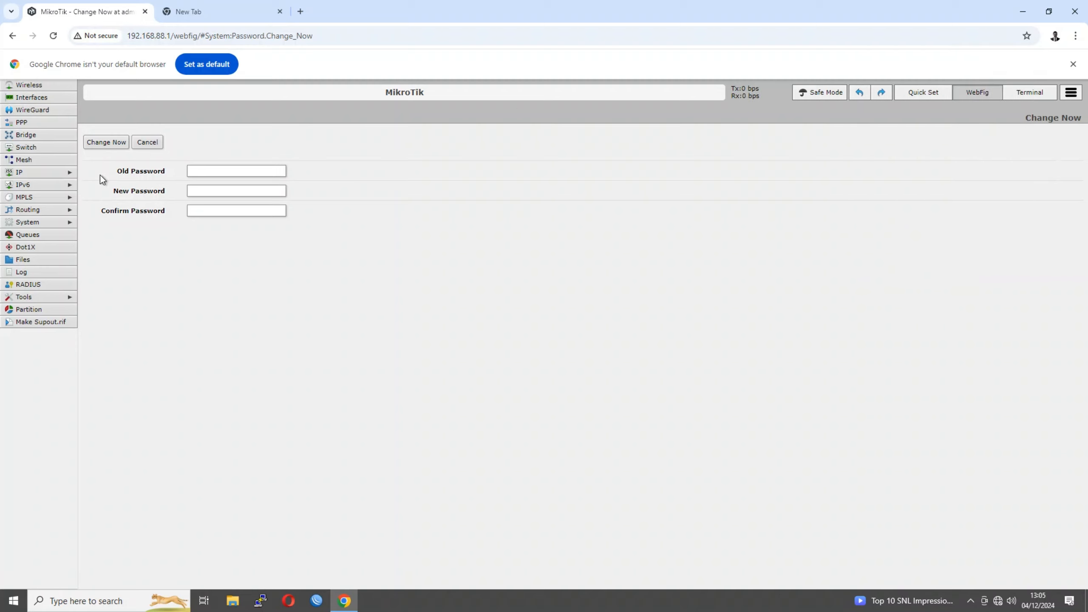
{"action": "left_click", "coordinate": [147, 142]}
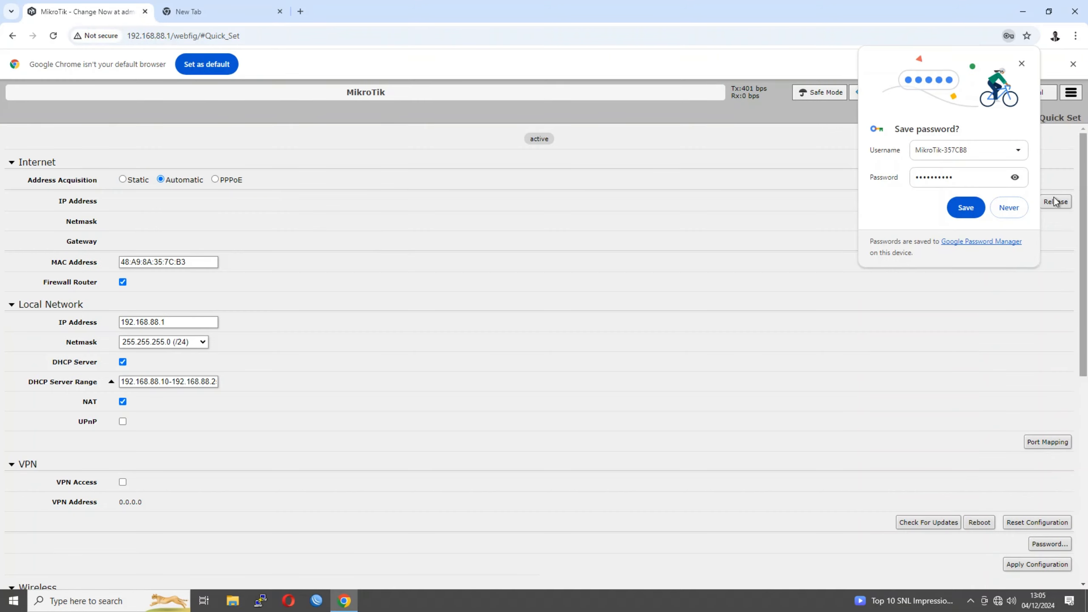
{"action": "left_click", "coordinate": [1022, 64]}
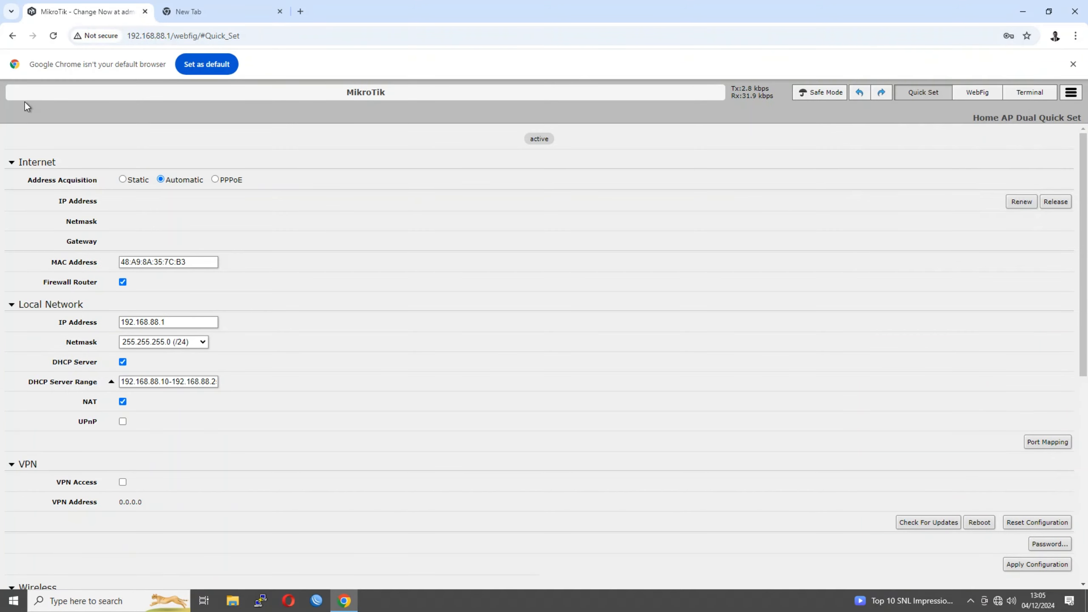
Review the Quick Set settings, then return to the full WebFig view
{"action": "scroll", "coordinate": [560, 516], "scroll_direction": "down", "scroll_amount": 5}
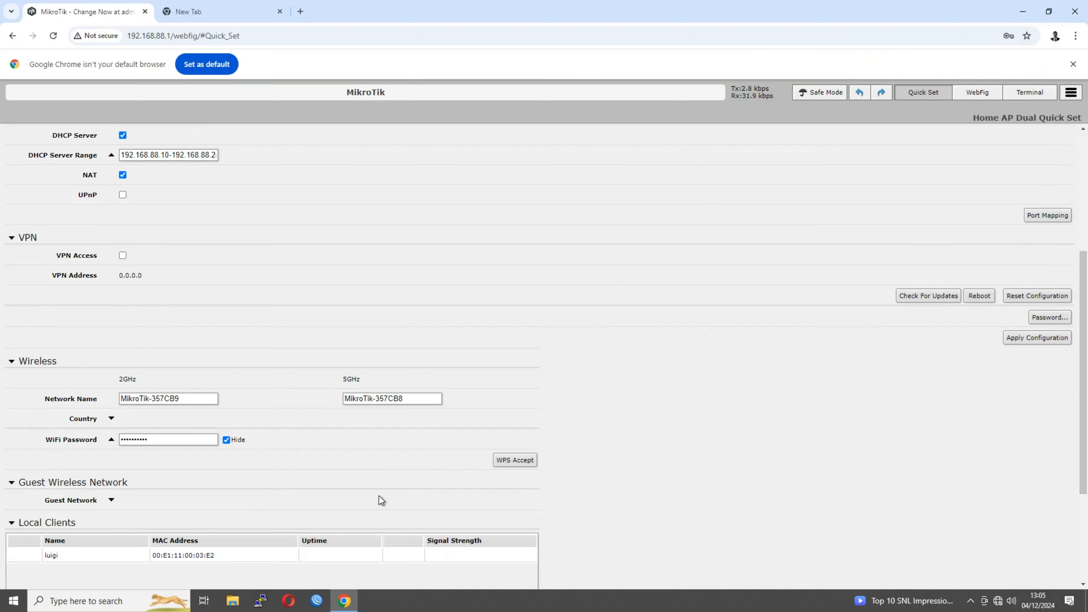
{"action": "scroll", "coordinate": [379, 497], "scroll_direction": "down", "scroll_amount": 4}
{"action": "scroll", "coordinate": [379, 497], "scroll_direction": "up", "scroll_amount": 9}
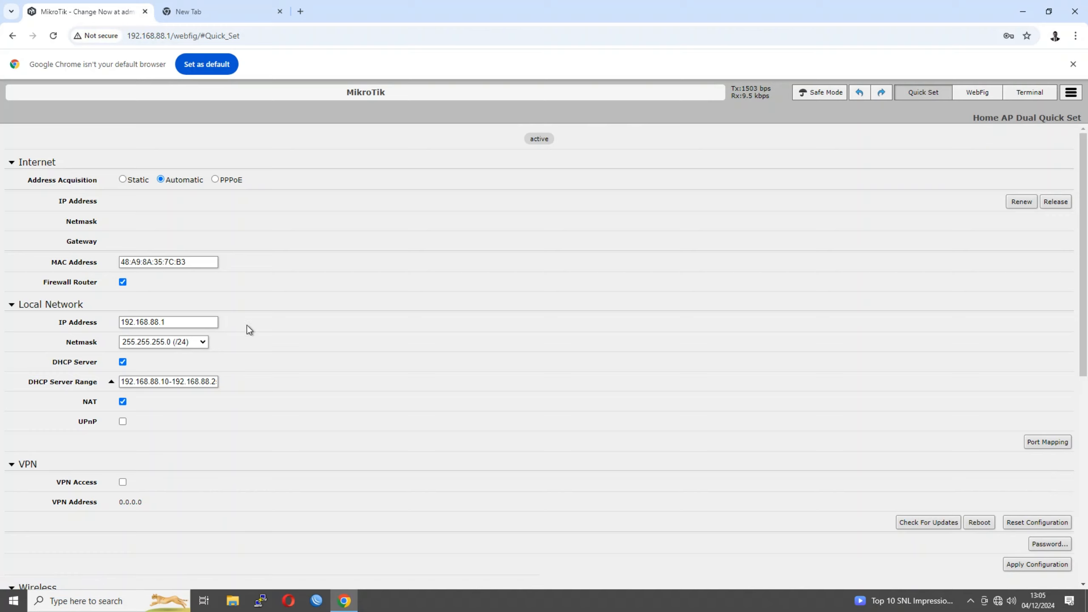
{"action": "scroll", "coordinate": [229, 282], "scroll_direction": "down", "scroll_amount": 6}
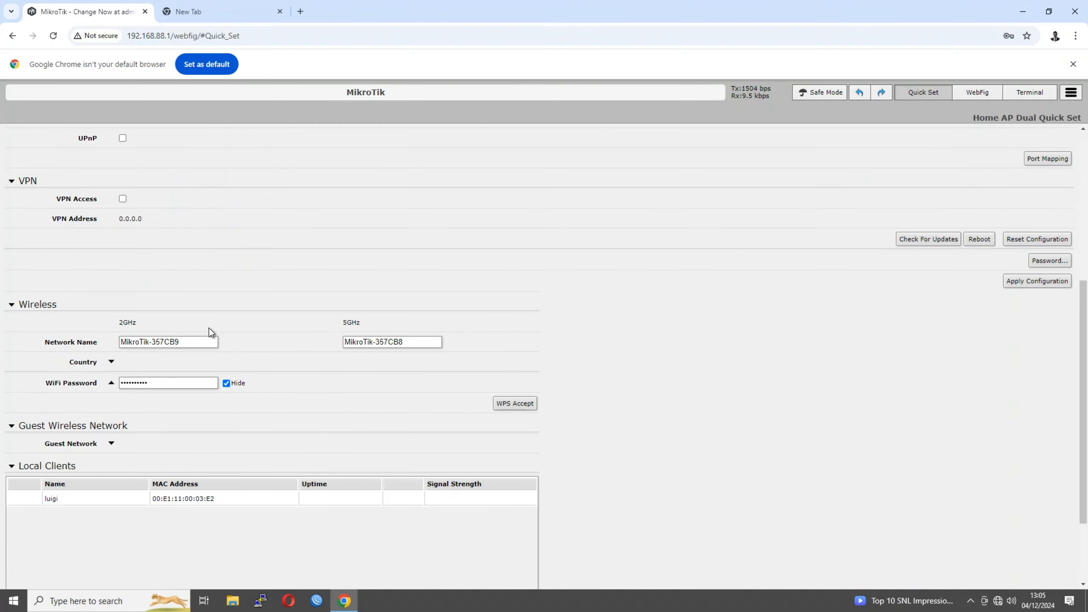
{"action": "scroll", "coordinate": [249, 372], "scroll_direction": "down", "scroll_amount": 2}
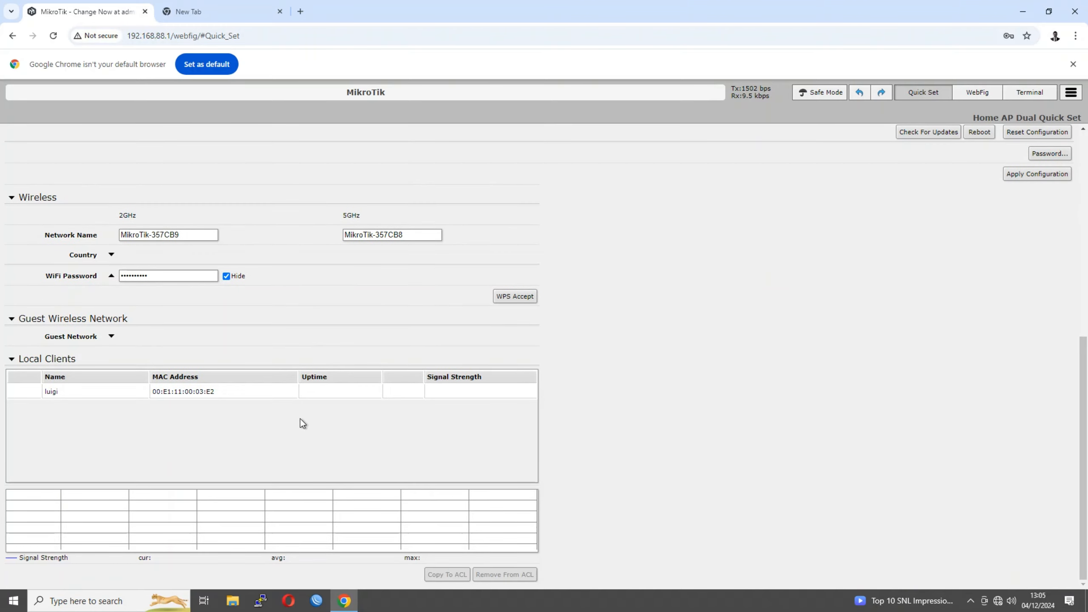
{"action": "scroll", "coordinate": [479, 443], "scroll_direction": "up", "scroll_amount": 1}
{"action": "scroll", "coordinate": [307, 430], "scroll_direction": "up", "scroll_amount": 7}
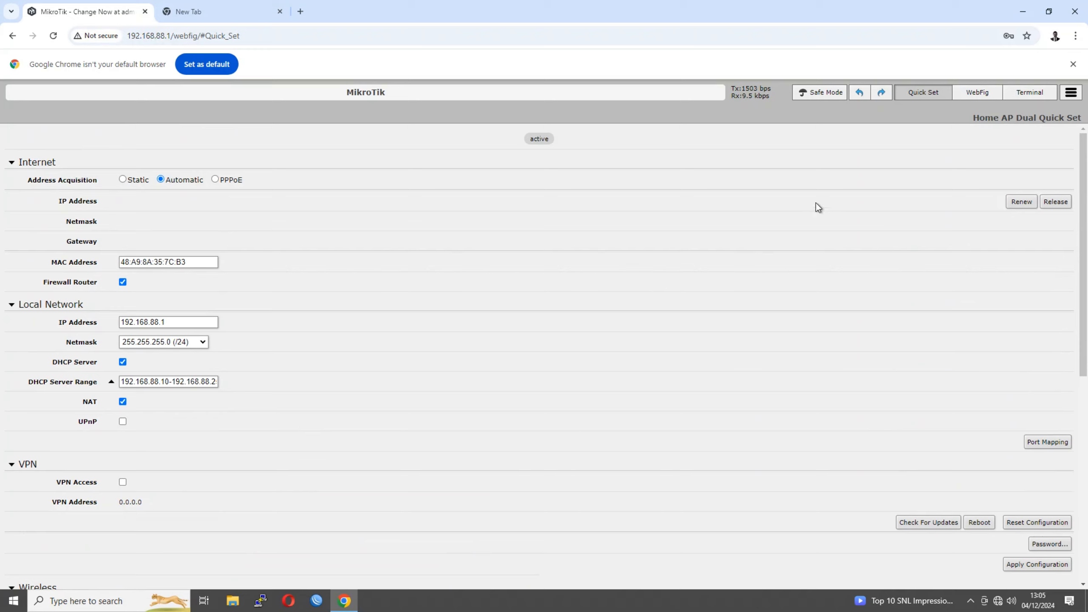
{"action": "left_click", "coordinate": [976, 92]}
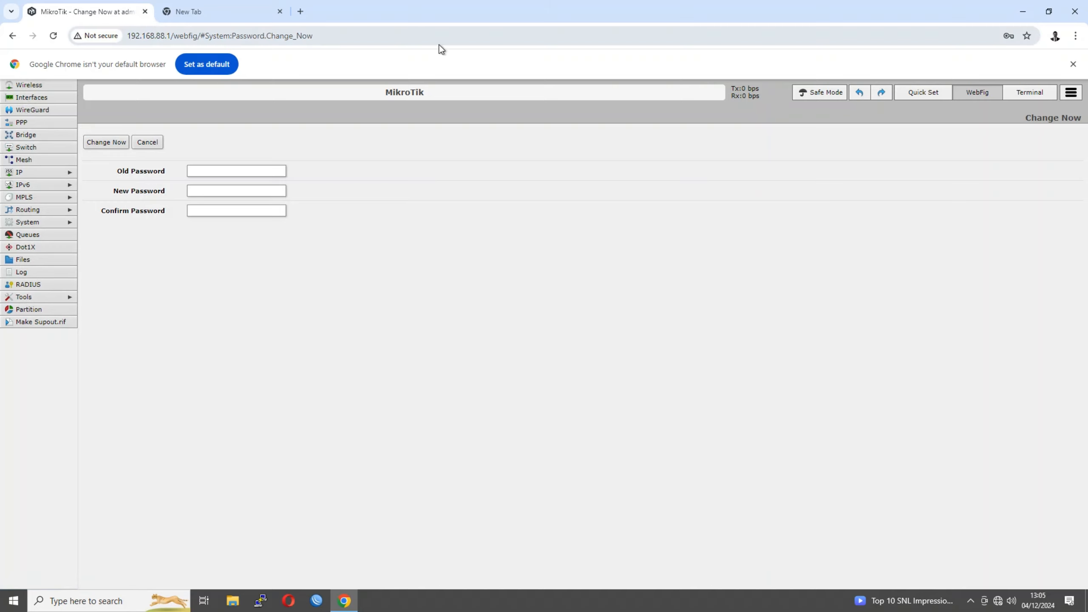
Close the router's Chrome tab, minimize Chrome, and bring WinBox to the front
{"action": "left_click", "coordinate": [145, 12]}
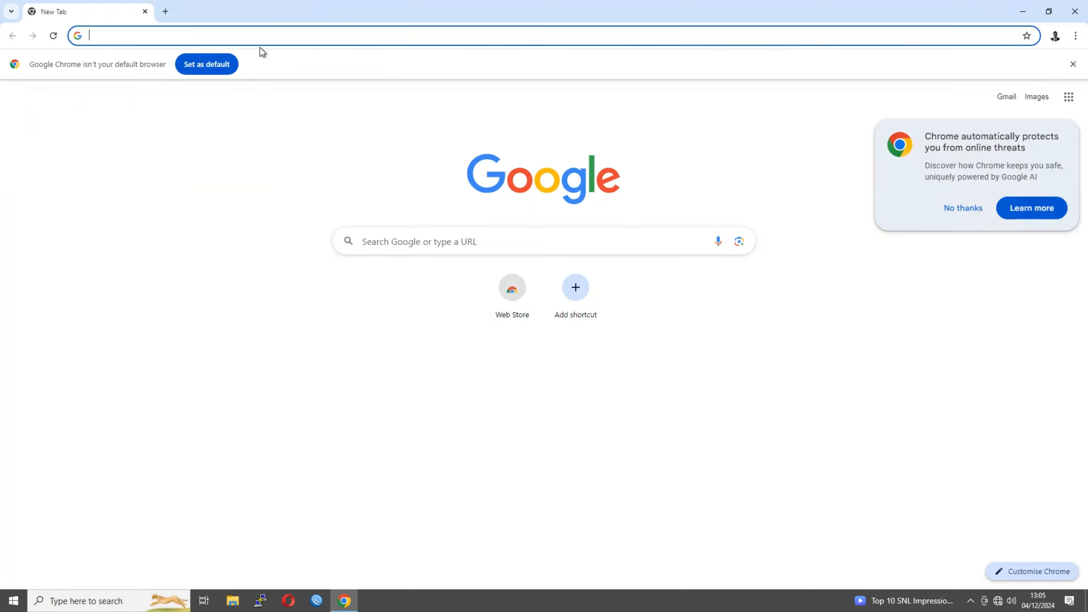
{"action": "left_click", "coordinate": [1022, 11]}
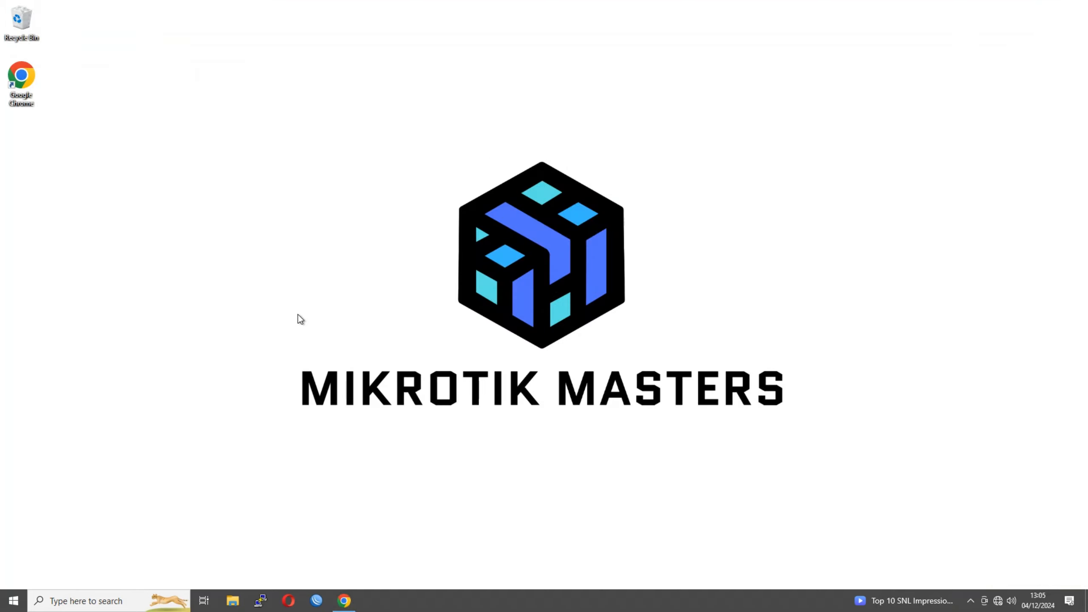
{"action": "left_click", "coordinate": [317, 602]}
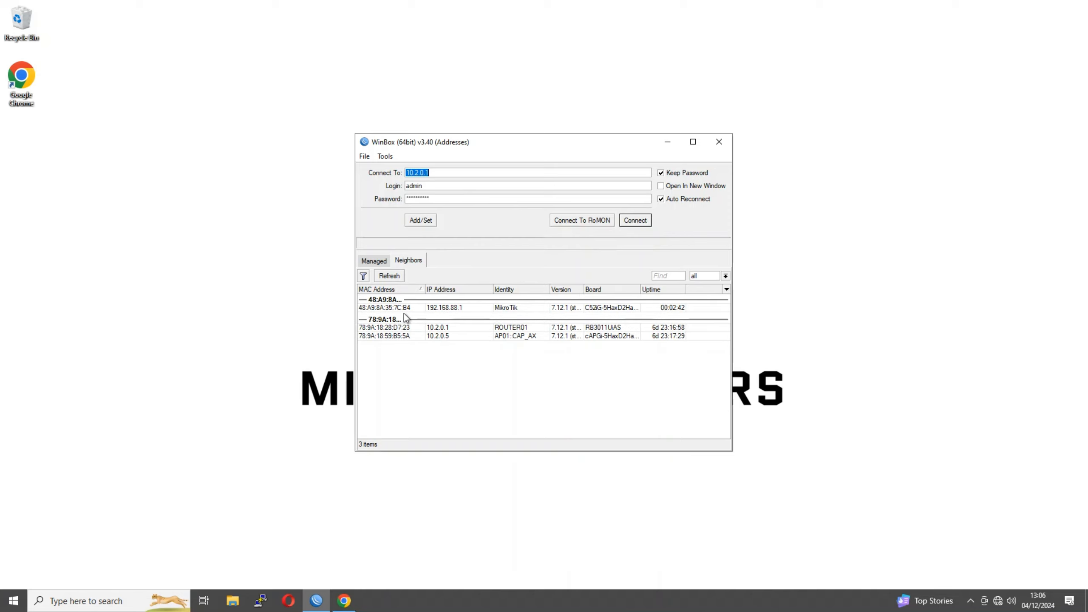
Compare the MikroTik, ROUTER01 and AP01::CAP_AX neighbour rows as connection targets
{"action": "left_click", "coordinate": [429, 308]}
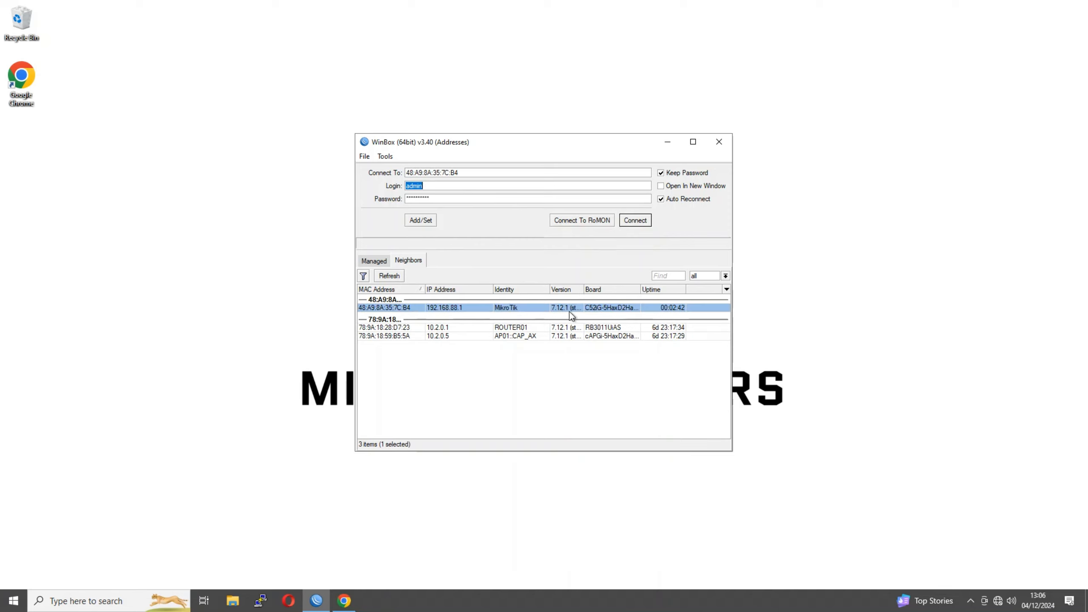
{"action": "left_click", "coordinate": [519, 328]}
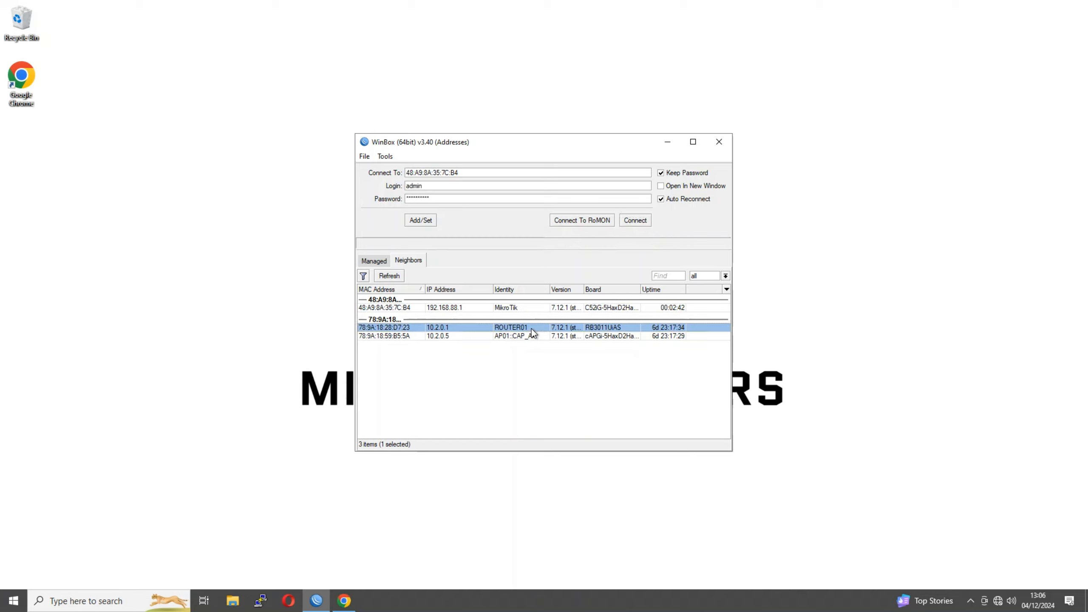
{"action": "left_click", "coordinate": [543, 337]}
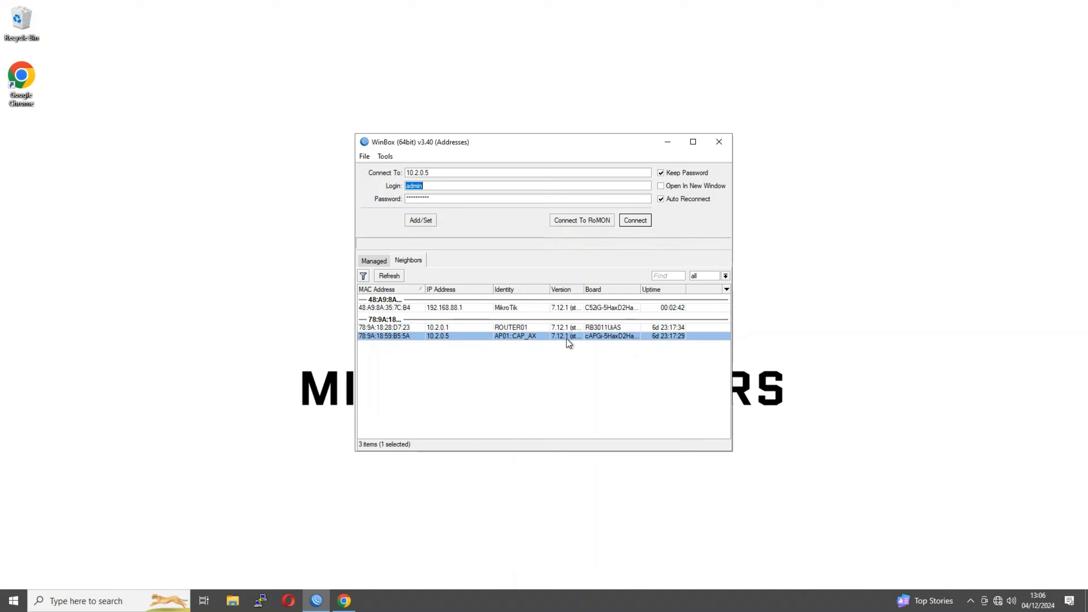
{"action": "left_click", "coordinate": [539, 329]}
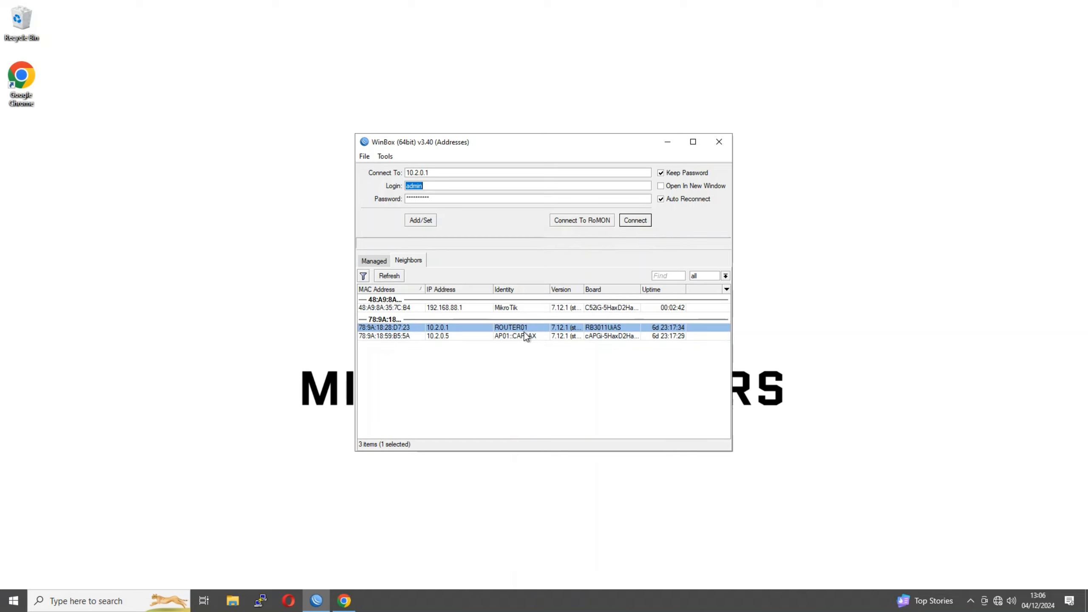
{"action": "left_click", "coordinate": [476, 337]}
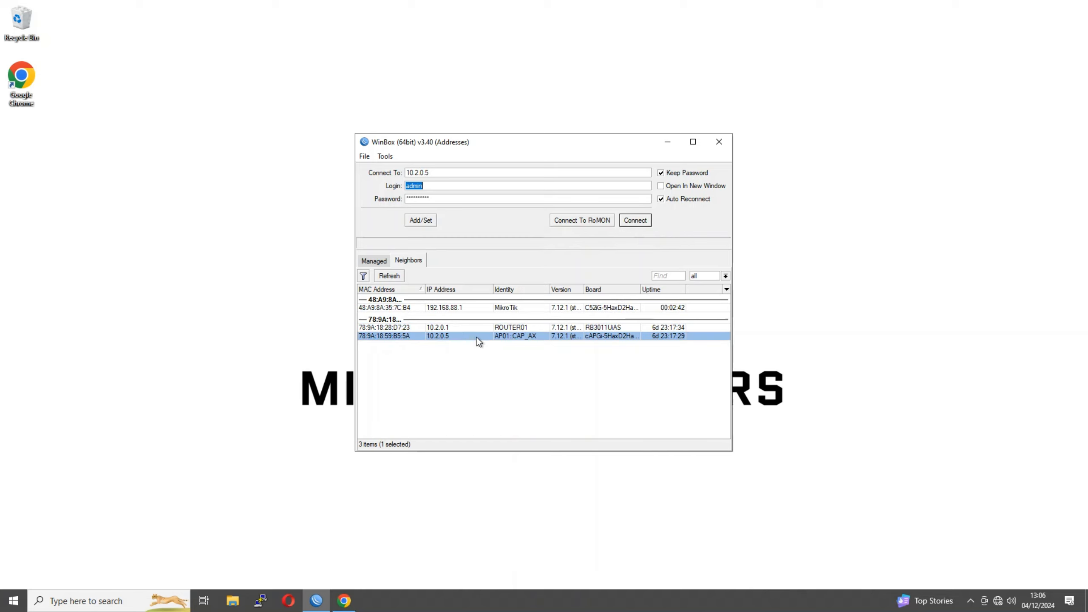
{"action": "left_click", "coordinate": [411, 309]}
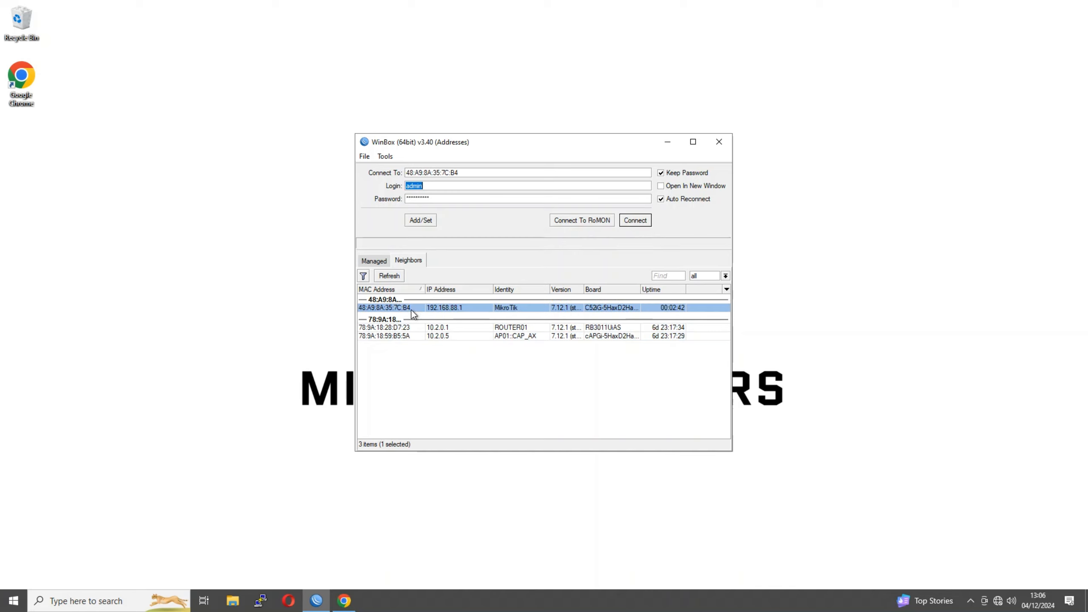
Set Connect To to the MikroTik's MAC 48:A9:8A:35:7C:B4 instead of 192.168.88.1
{"action": "double_click", "coordinate": [465, 173]}
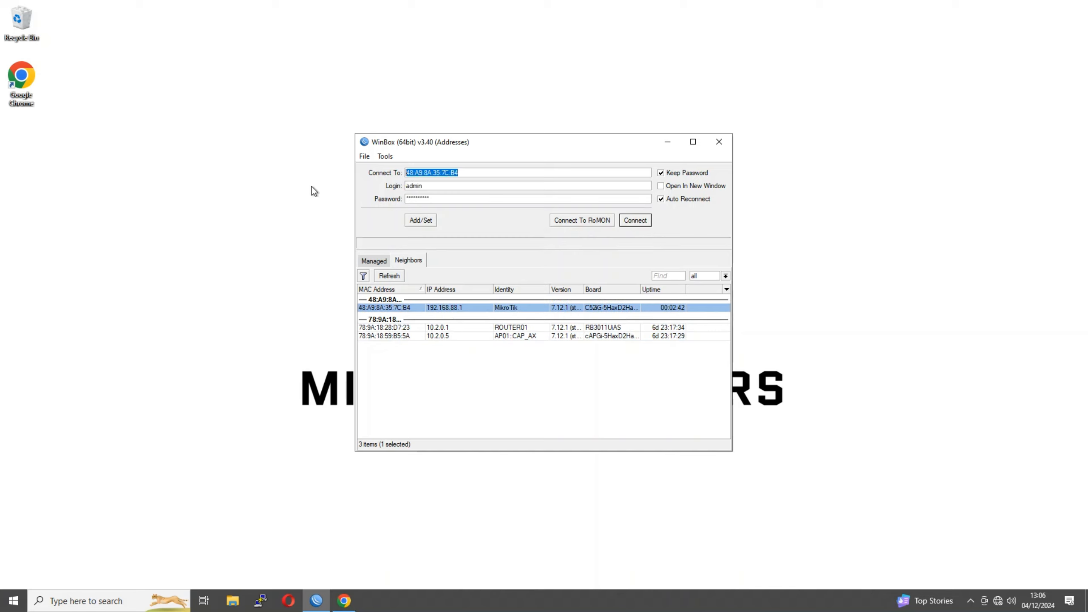
{"action": "left_click", "coordinate": [419, 172]}
{"action": "left_click", "coordinate": [455, 308]}
{"action": "left_click", "coordinate": [444, 172]}
{"action": "key", "text": "ctrl+a"}
{"action": "left_click", "coordinate": [389, 308]}
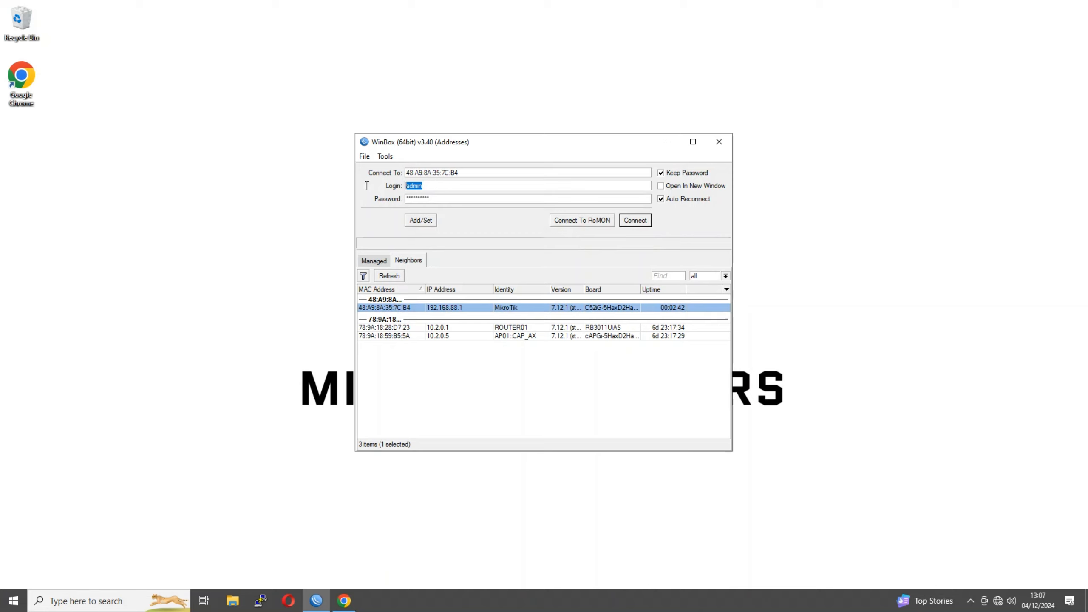
{"action": "left_click_drag", "start_coordinate": [435, 195], "coordinate": [398, 201]}
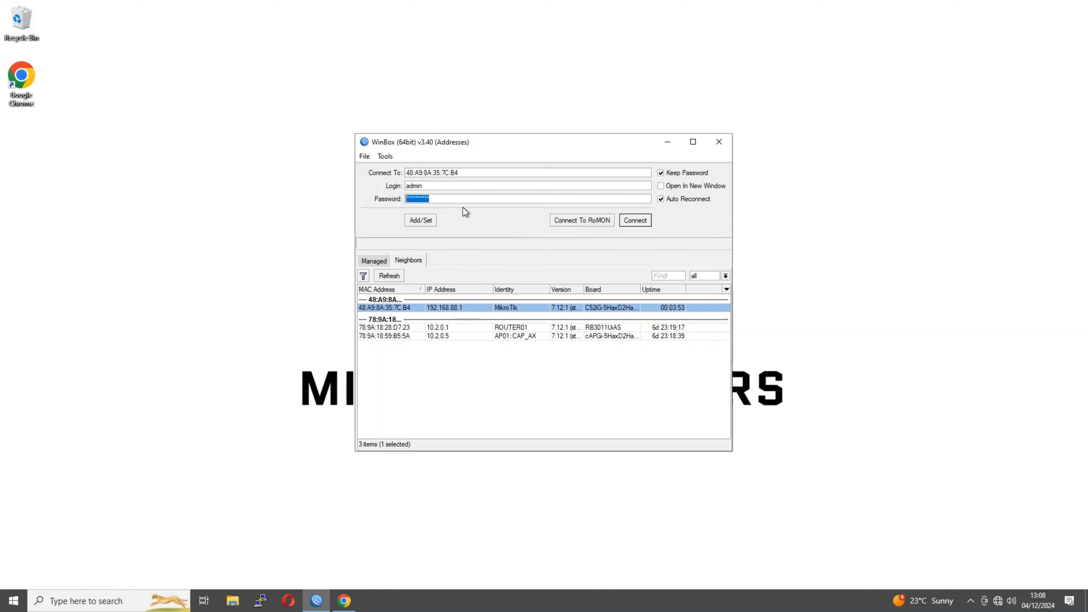
{"action": "left_click_drag", "start_coordinate": [456, 202], "coordinate": [333, 189]}
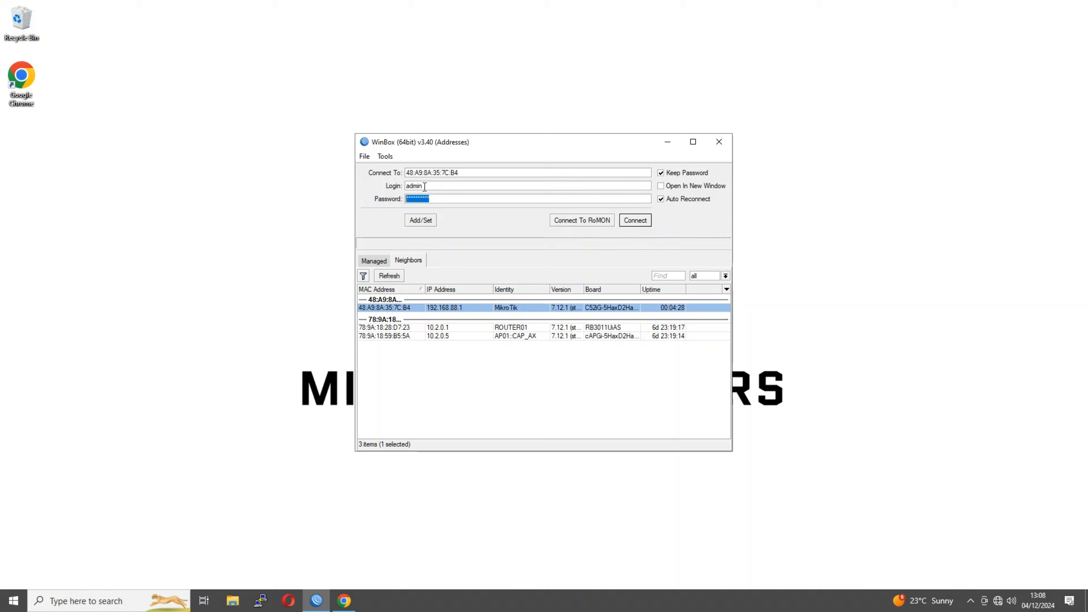
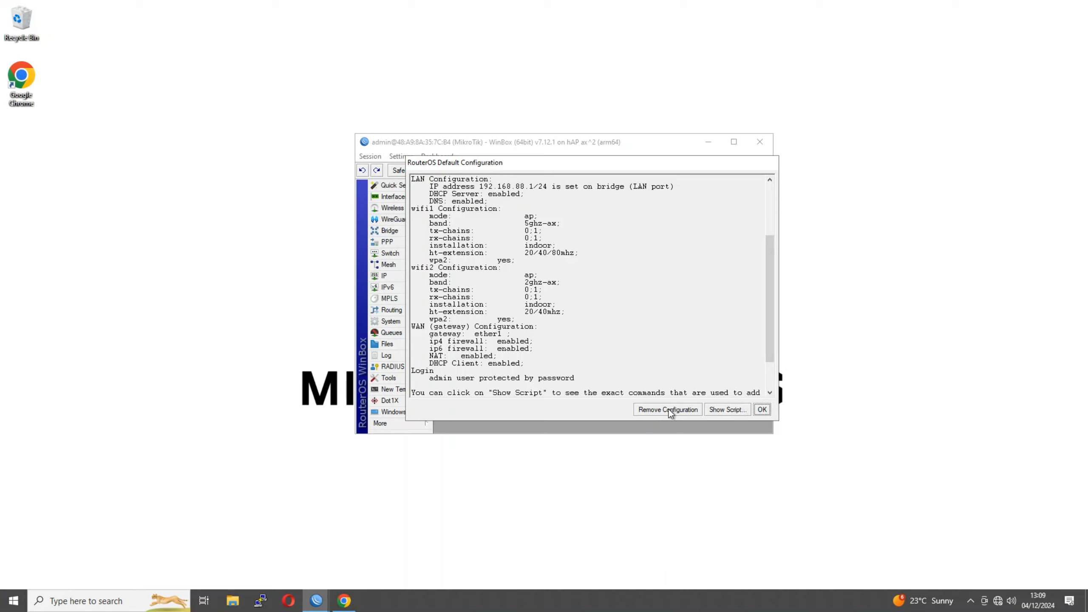
Dismiss the default configuration summary listing LAN 192.168.88.1/24 on the bridge and WAN on ether1
{"action": "left_click", "coordinate": [762, 409]}
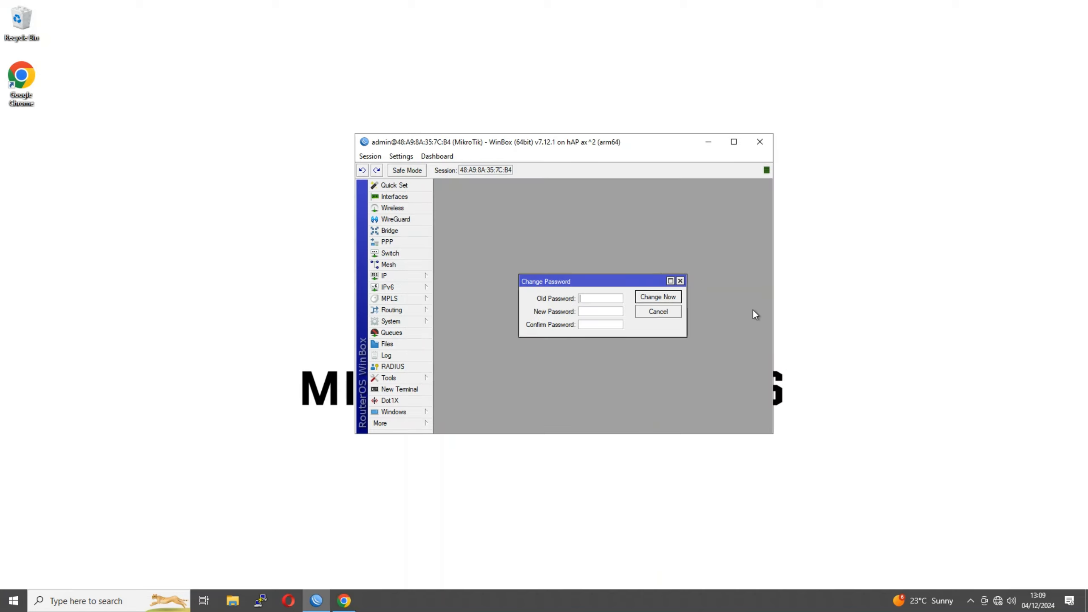
Skip the password change and review the bridge ports ether2–ether5, wifi1 and wifi2
{"action": "left_click", "coordinate": [652, 314]}
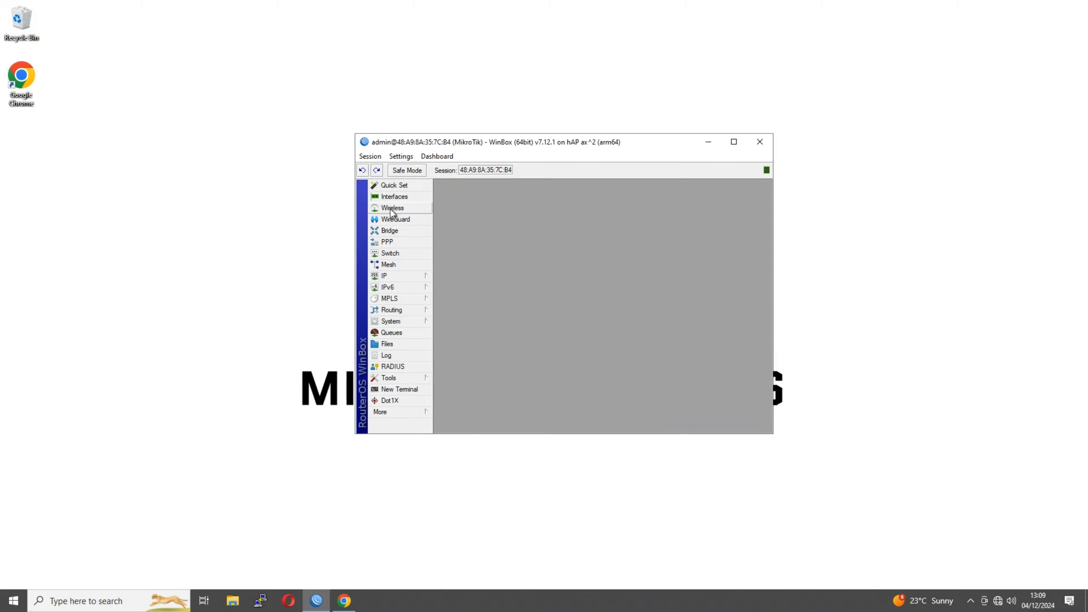
{"action": "left_click", "coordinate": [388, 230]}
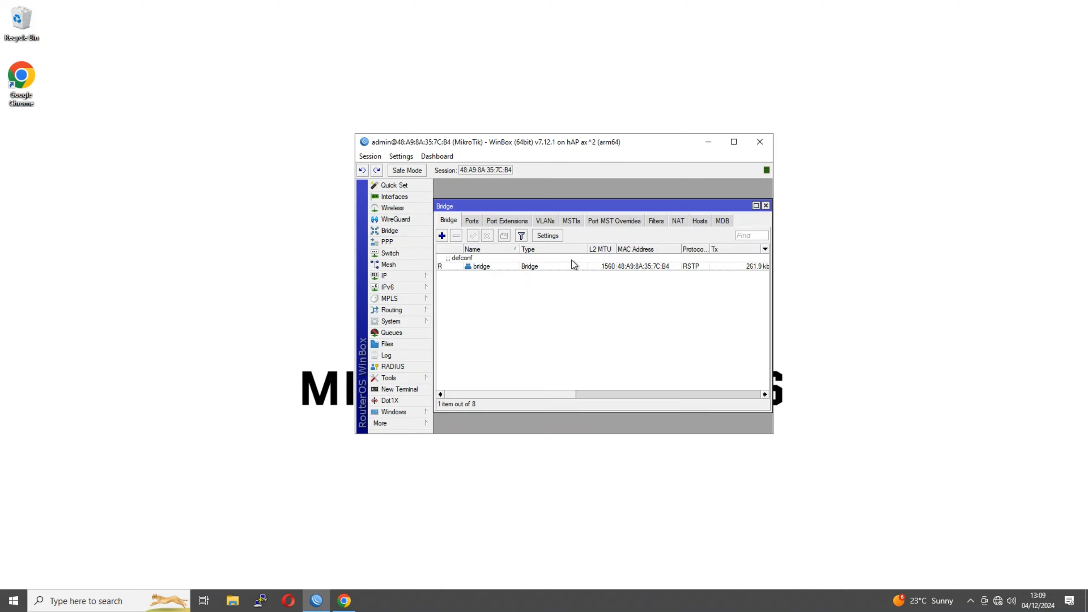
{"action": "left_click", "coordinate": [473, 220]}
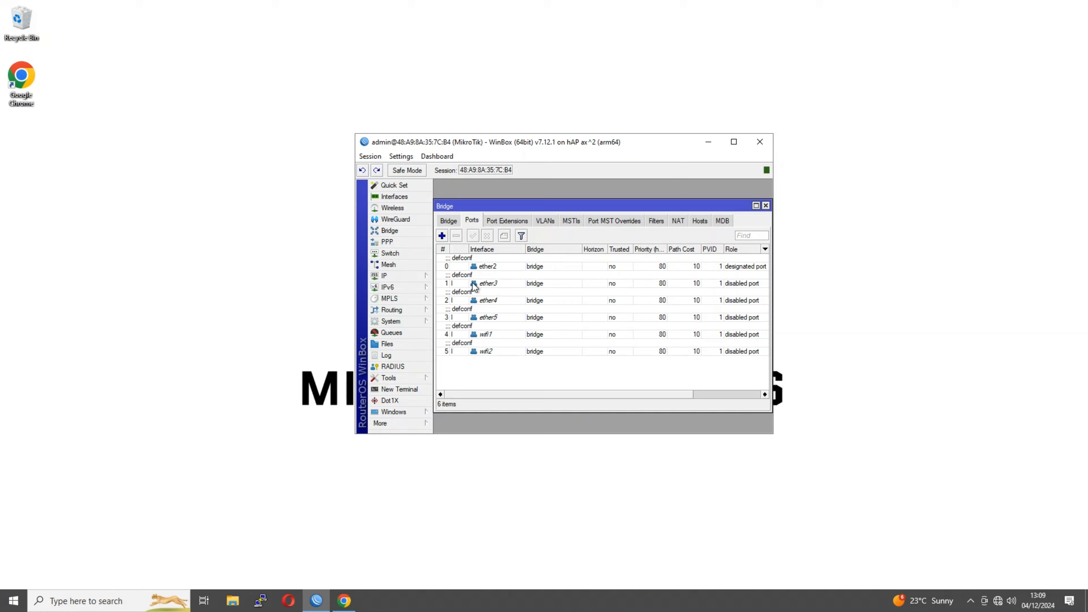
{"action": "left_click", "coordinate": [503, 318]}
{"action": "left_click", "coordinate": [499, 337]}
{"action": "left_click", "coordinate": [500, 347]}
{"action": "left_click", "coordinate": [484, 331]}
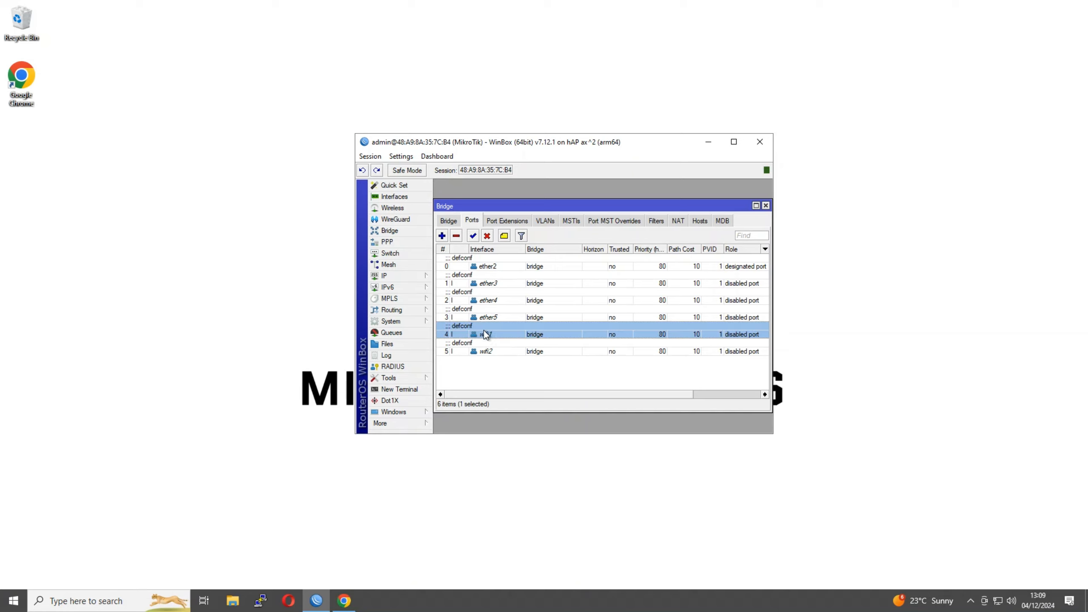
Select the ether1 DHCP client entry and widen its Use Peer DNS column
{"action": "left_click", "coordinate": [426, 278]}
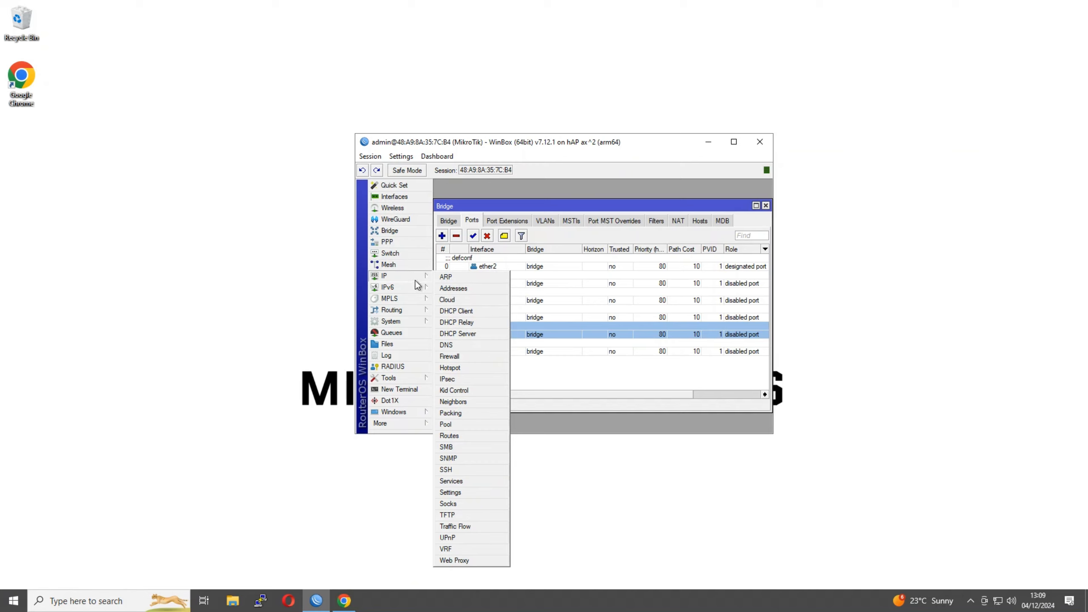
{"action": "left_click", "coordinate": [456, 313]}
{"action": "left_click", "coordinate": [503, 267]}
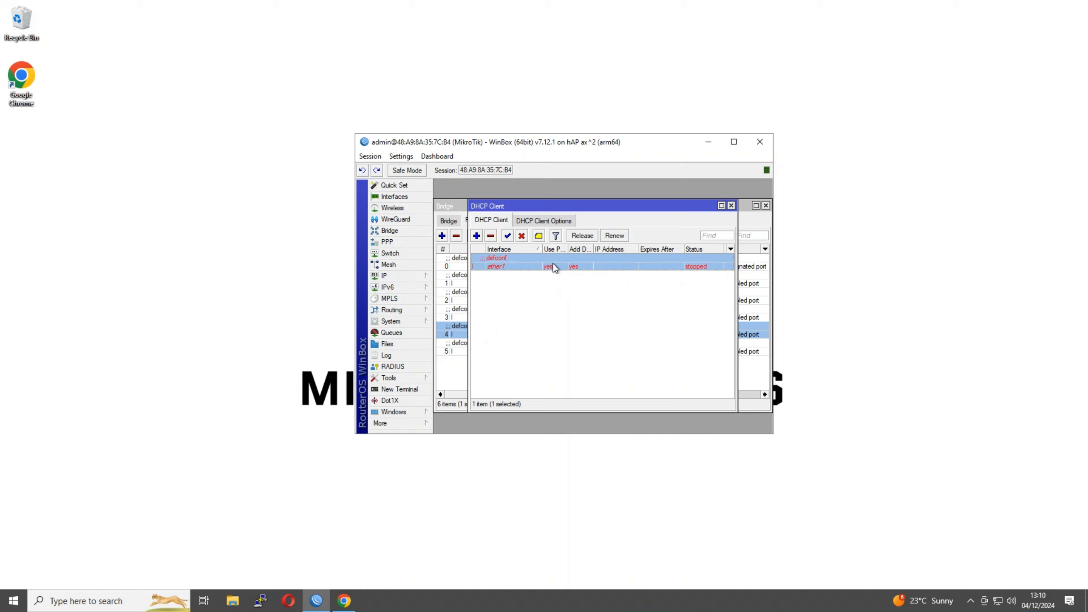
{"action": "left_click_drag", "start_coordinate": [568, 249], "coordinate": [620, 248]}
Review the IP neighbours and keep neighbour discovery on the LAN interface list
{"action": "left_click", "coordinate": [404, 276]}
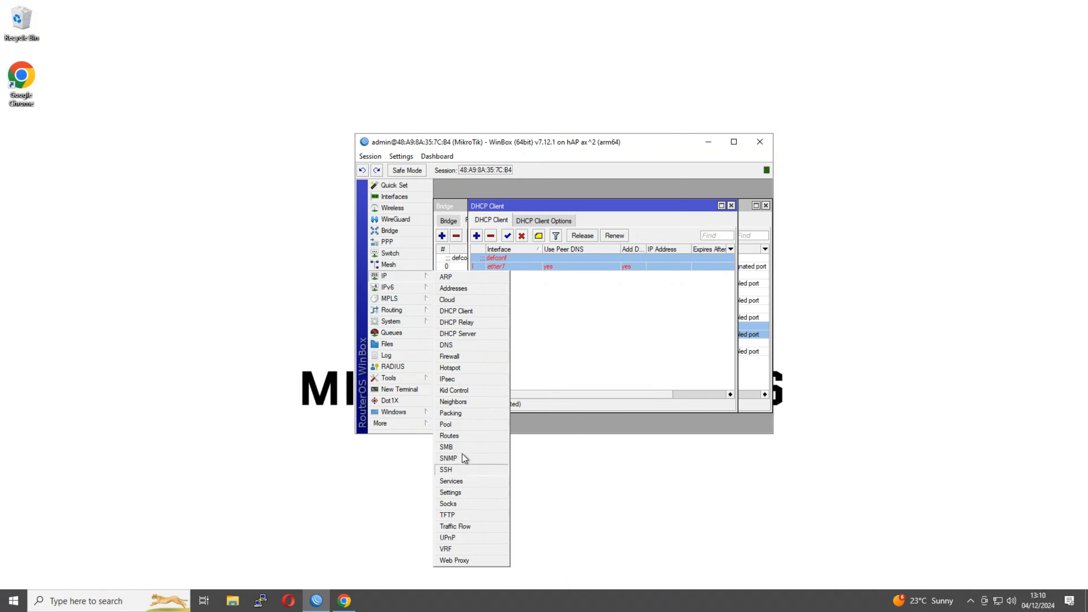
{"action": "left_click", "coordinate": [453, 401]}
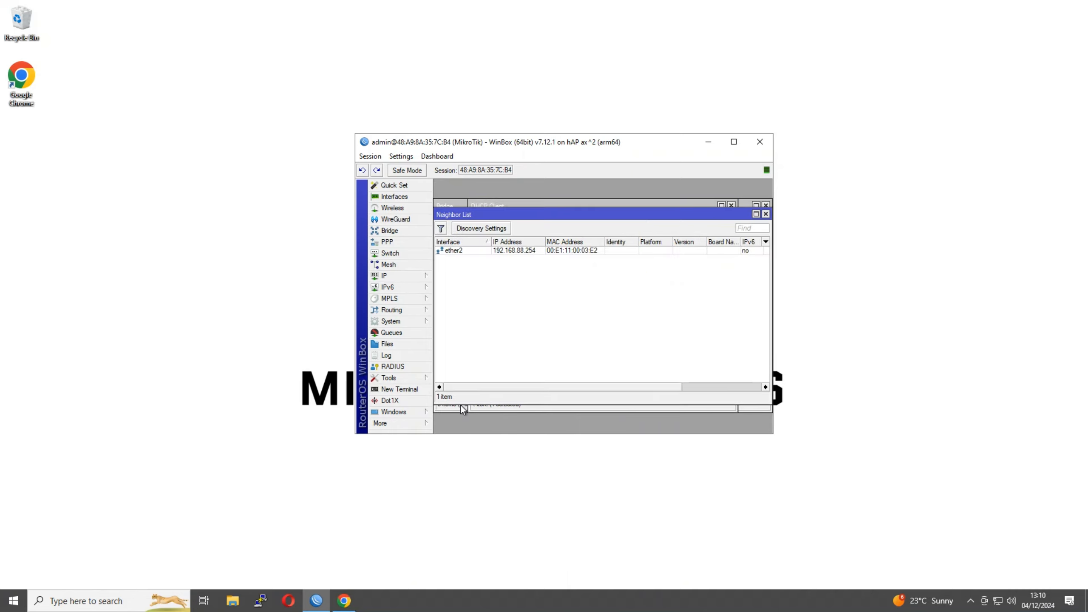
{"action": "left_click", "coordinate": [483, 231]}
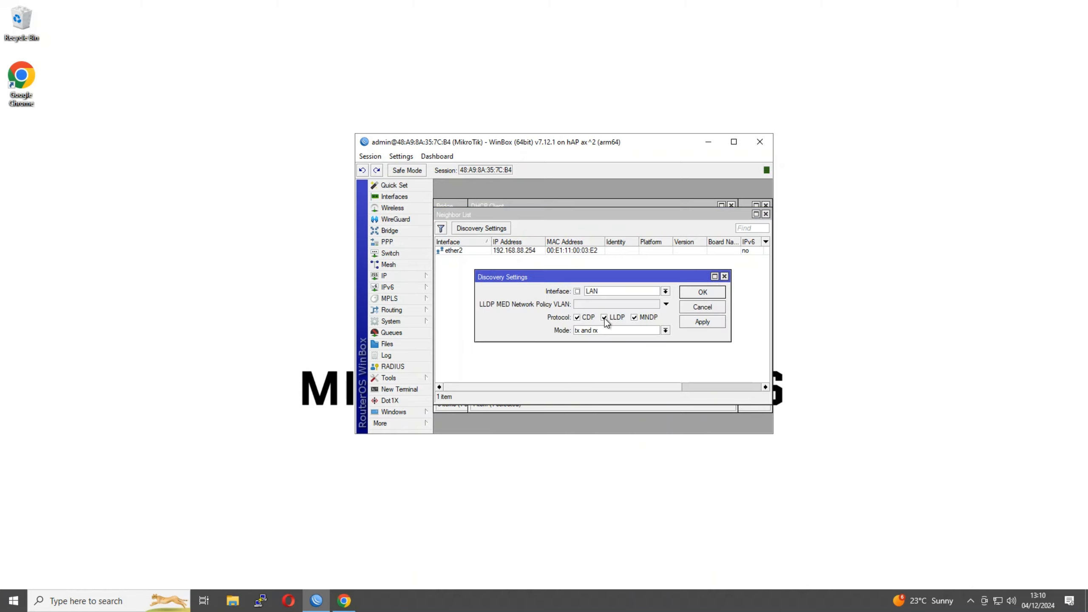
{"action": "left_click", "coordinate": [600, 291]}
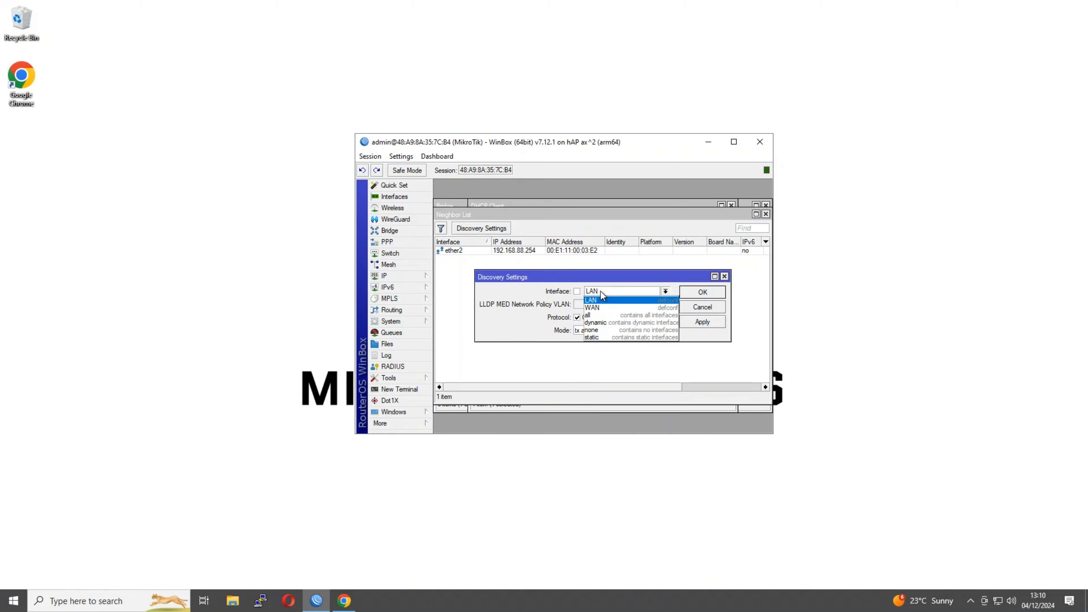
{"action": "left_click", "coordinate": [600, 291]}
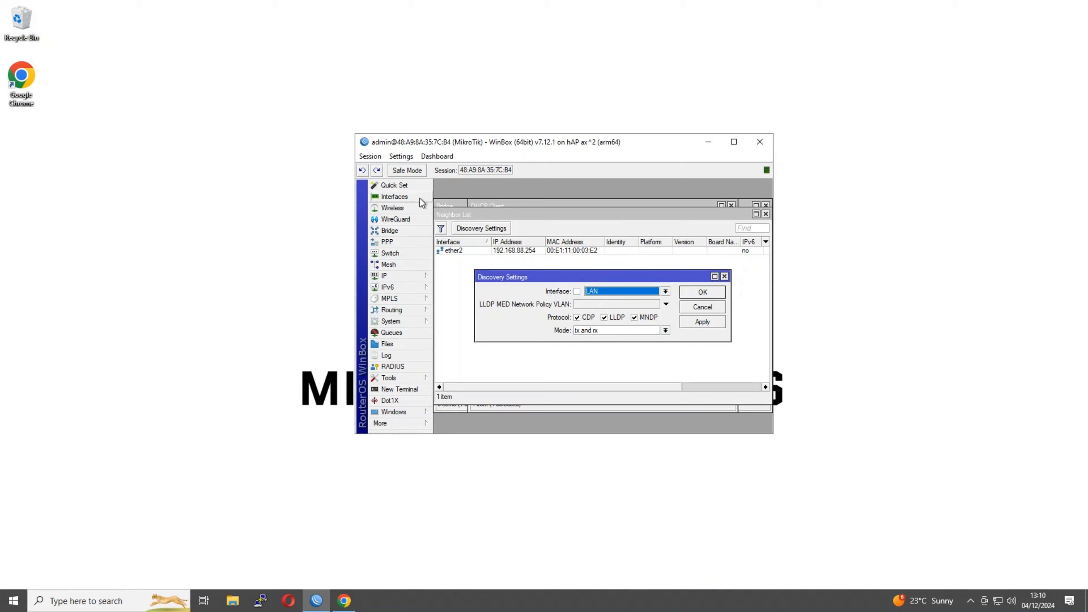
Inspect the LAN and WAN interface lists and the LAN list's bridge member
{"action": "left_click", "coordinate": [398, 197]}
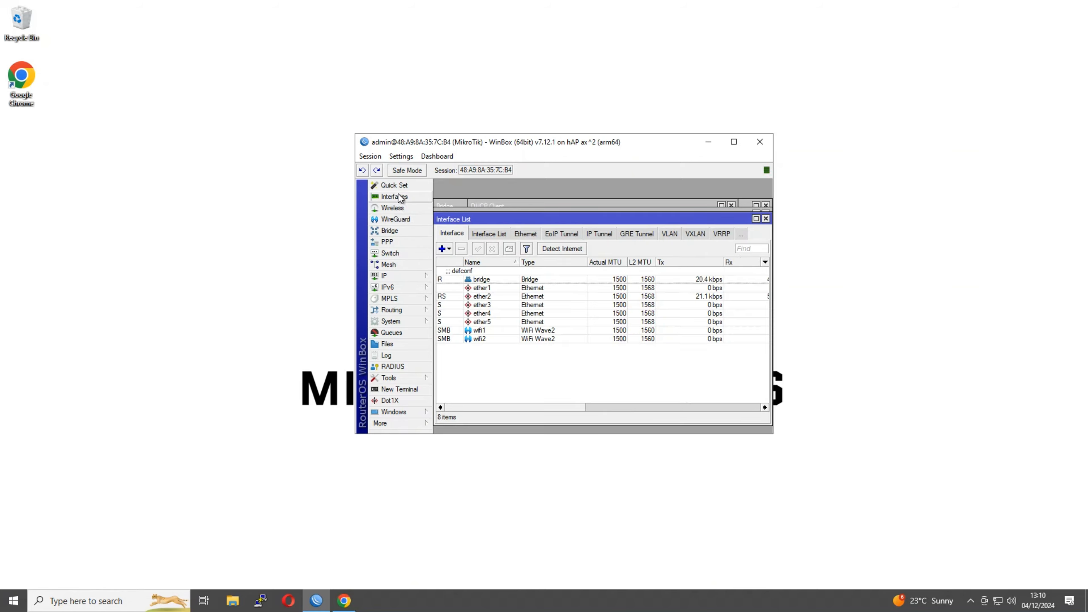
{"action": "left_click", "coordinate": [483, 238]}
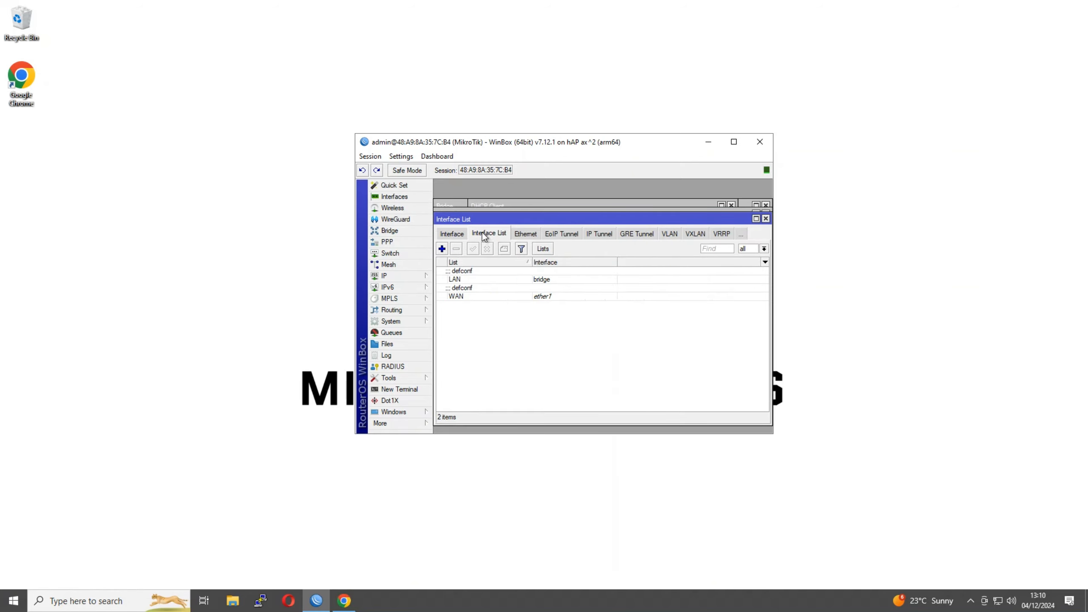
{"action": "double_click", "coordinate": [466, 278]}
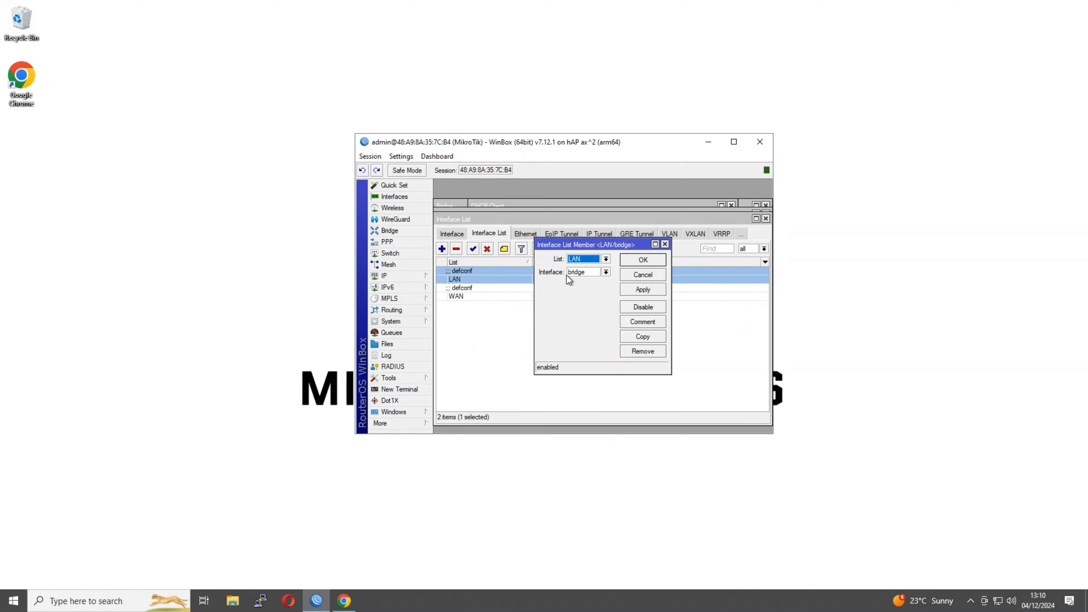
{"action": "double_click", "coordinate": [461, 206]}
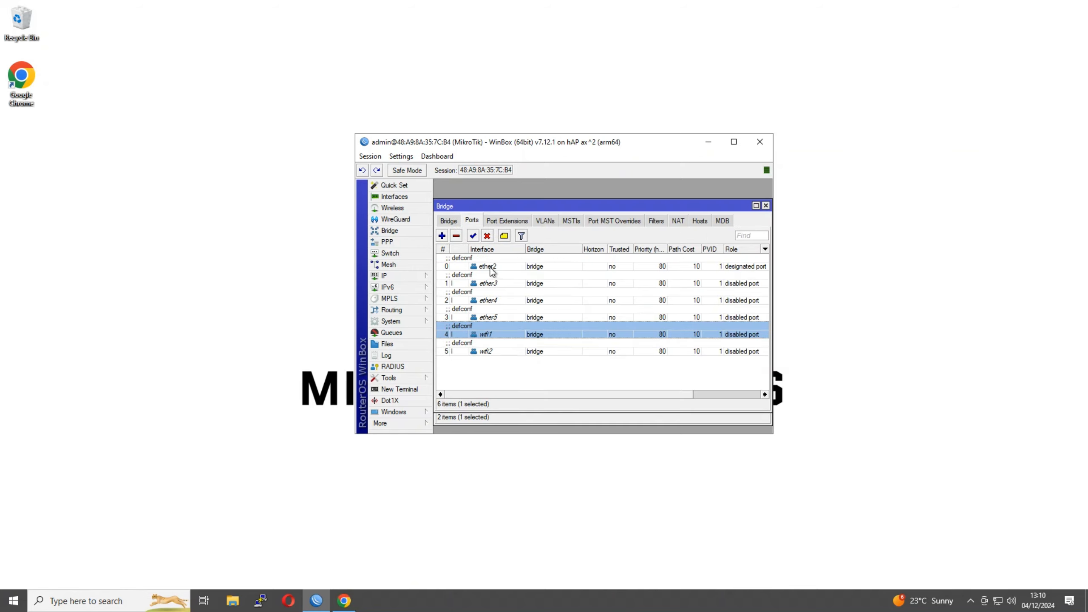
Close the Bridge, interface list member, Interface, DHCP Client and Discovery Settings windows
{"action": "left_click", "coordinate": [766, 206]}
{"action": "left_click", "coordinate": [665, 246]}
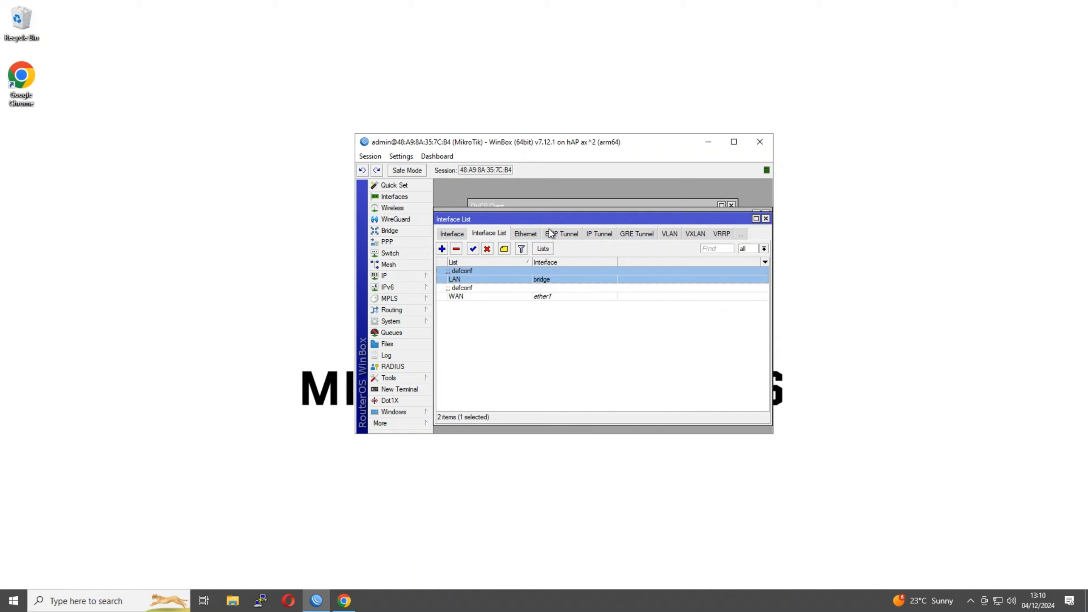
{"action": "left_click", "coordinate": [766, 218]}
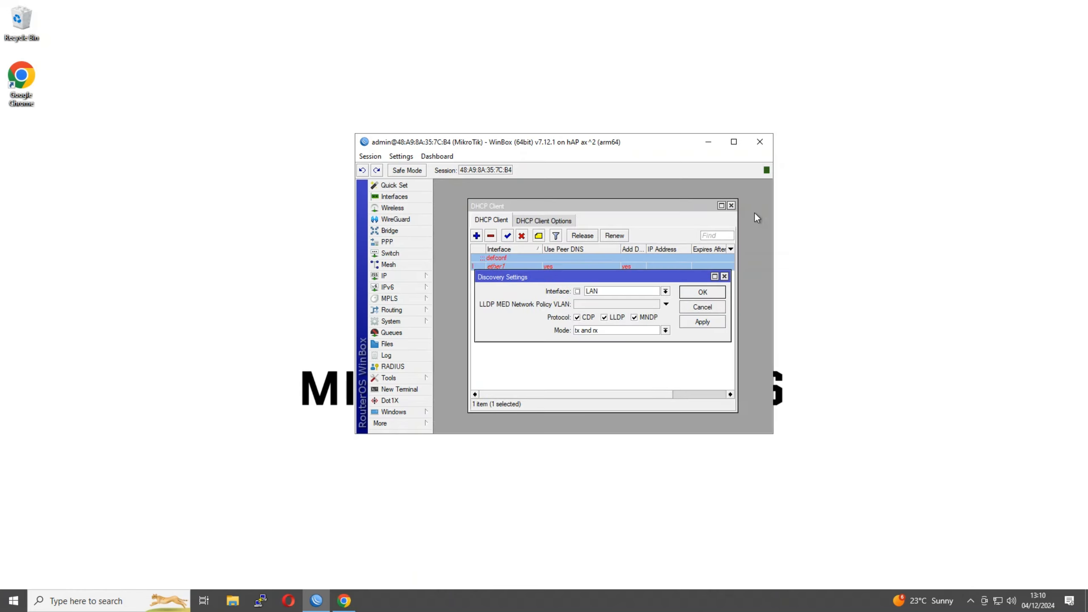
{"action": "left_click", "coordinate": [730, 205]}
{"action": "left_click", "coordinate": [730, 205]}
{"action": "left_click", "coordinate": [724, 276]}
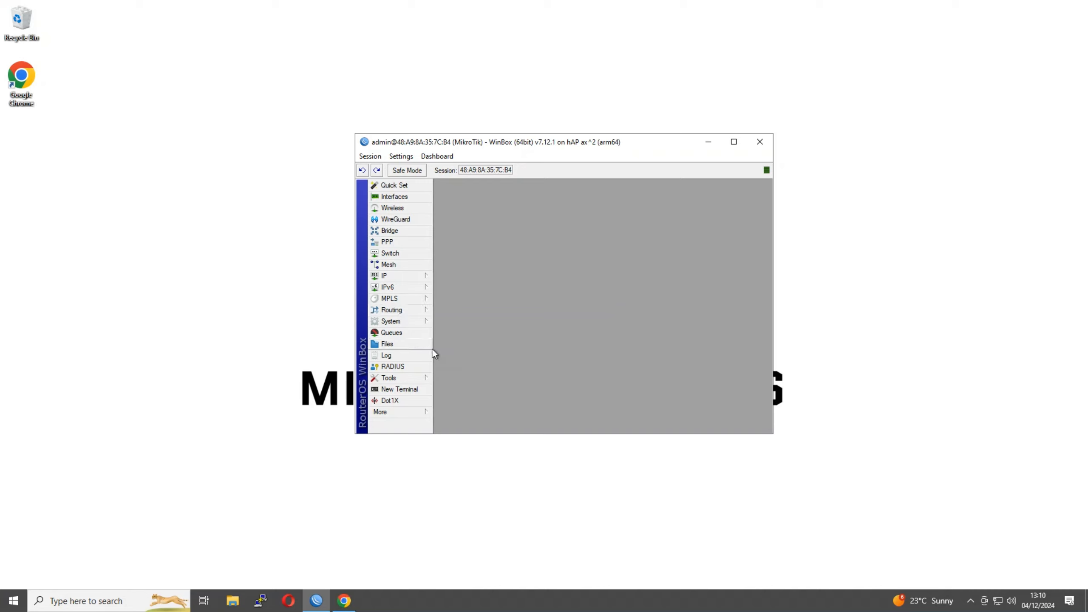
Reset the router configuration via System > Reset Configuration and confirm the reboot
{"action": "left_click", "coordinate": [396, 277]}
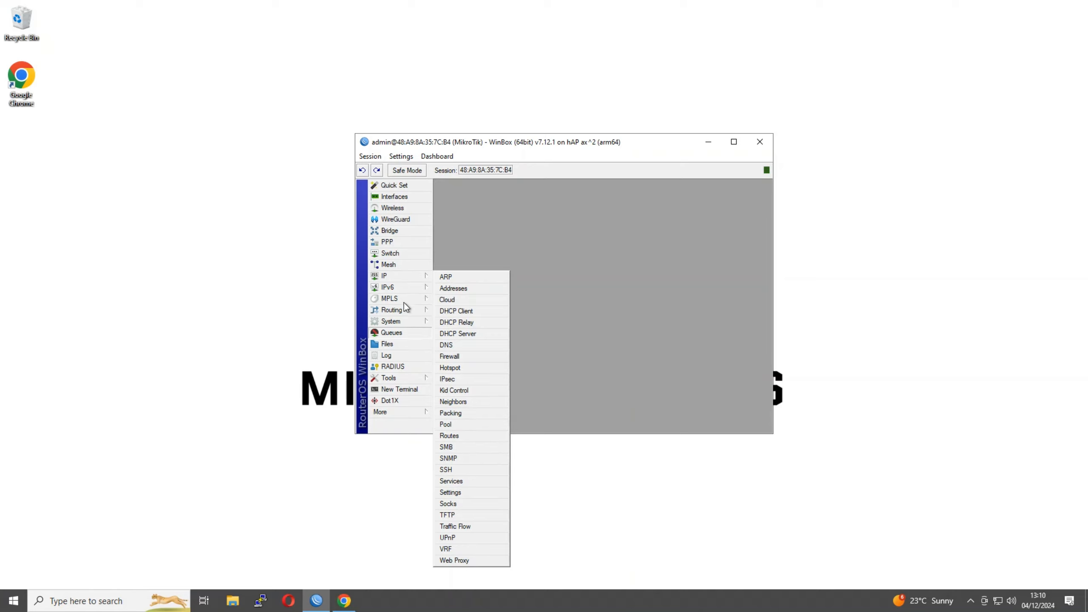
{"action": "mouse_move", "coordinate": [412, 320]}
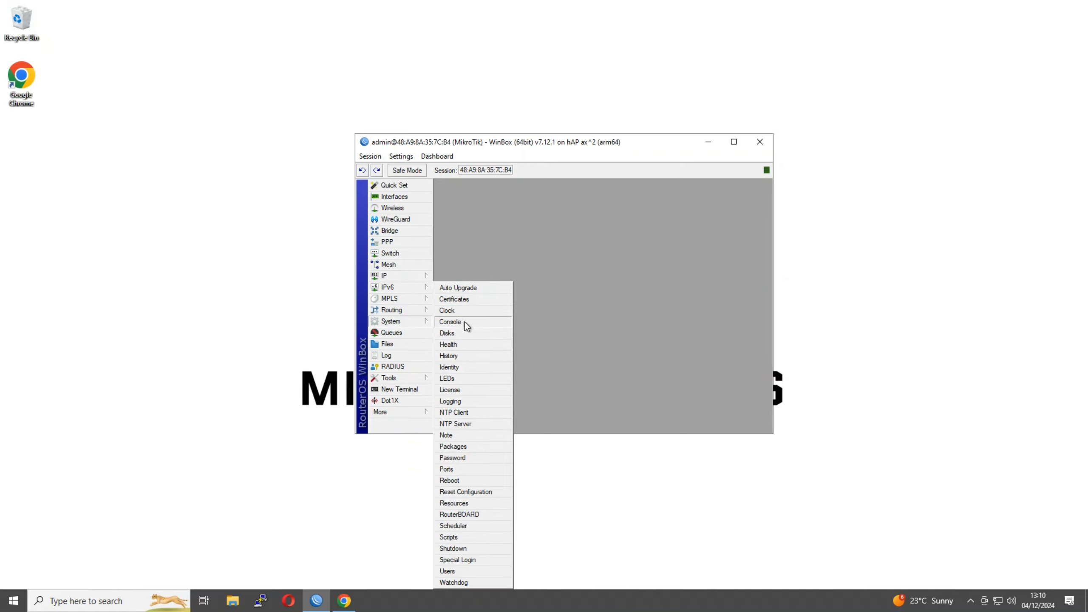
{"action": "left_click", "coordinate": [462, 492]}
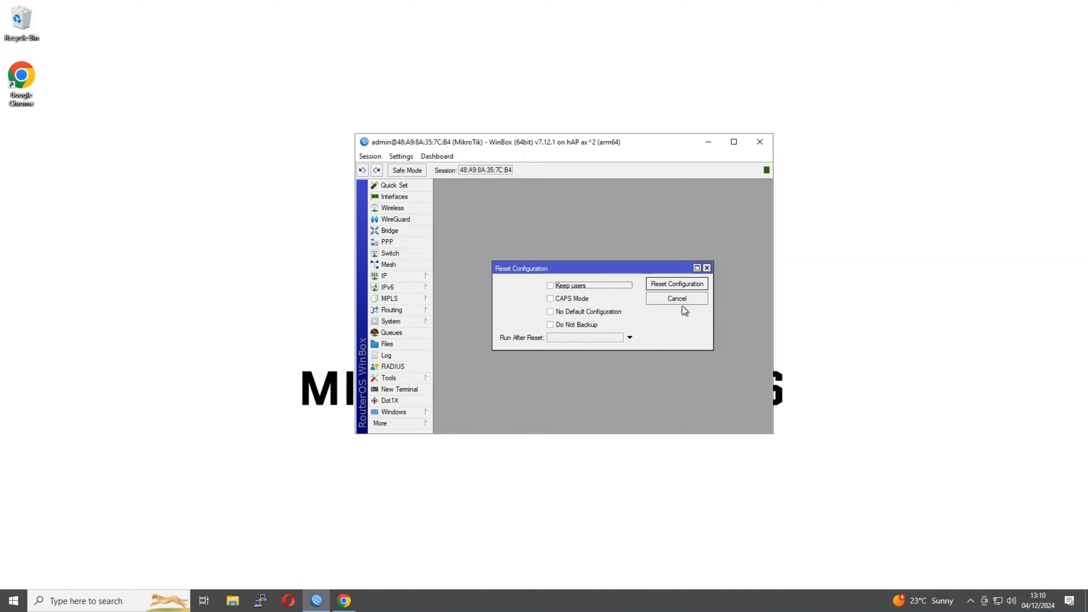
{"action": "left_click", "coordinate": [672, 284]}
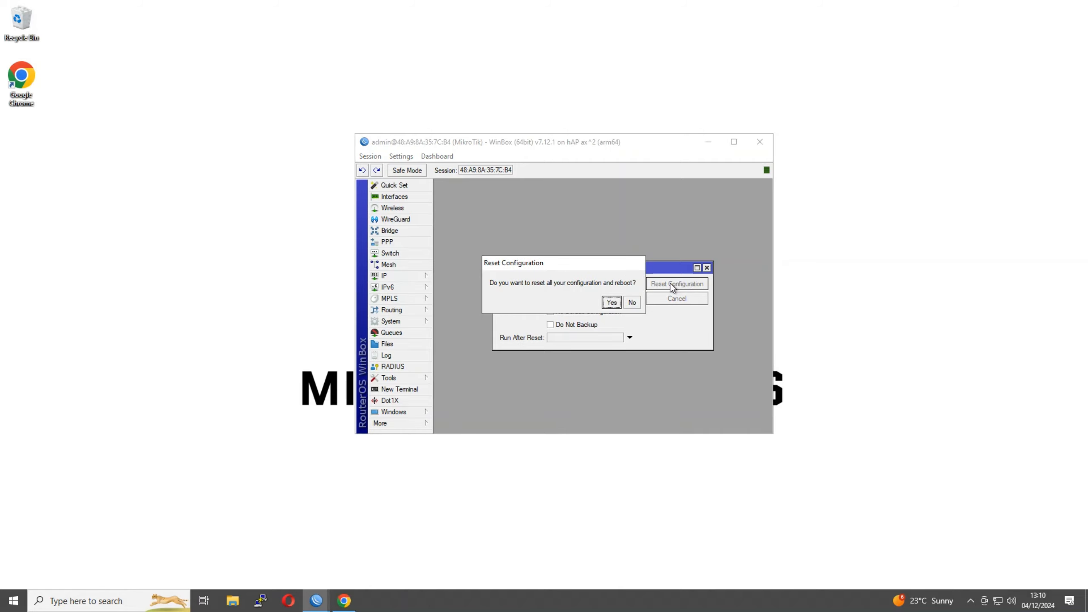
{"action": "left_click", "coordinate": [609, 302]}
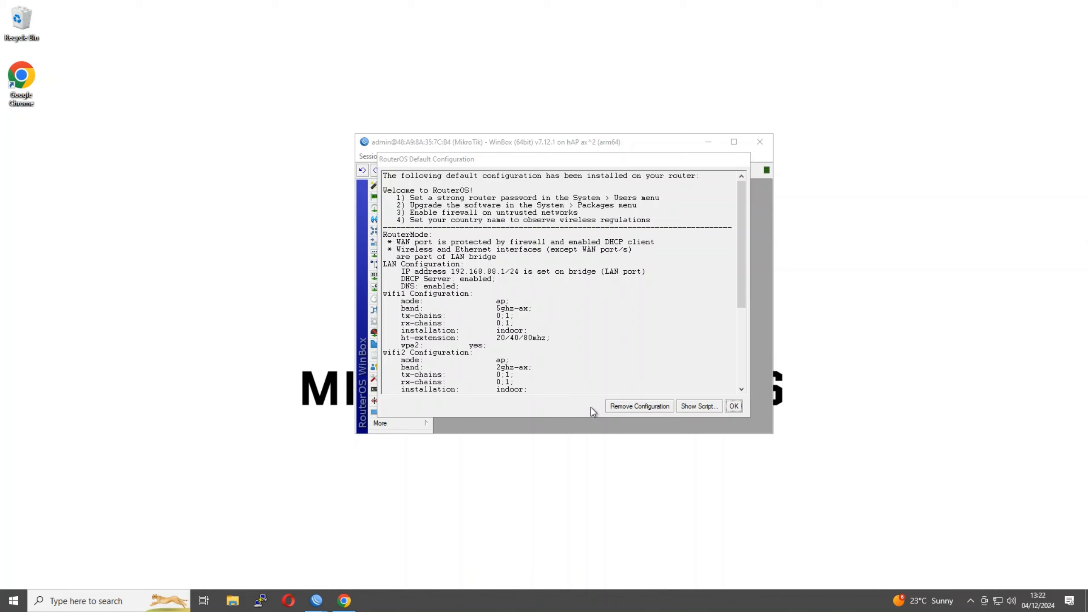
Dismiss the default configuration notice and stop the automatic reconnect attempt
{"action": "key", "text": "Return"}
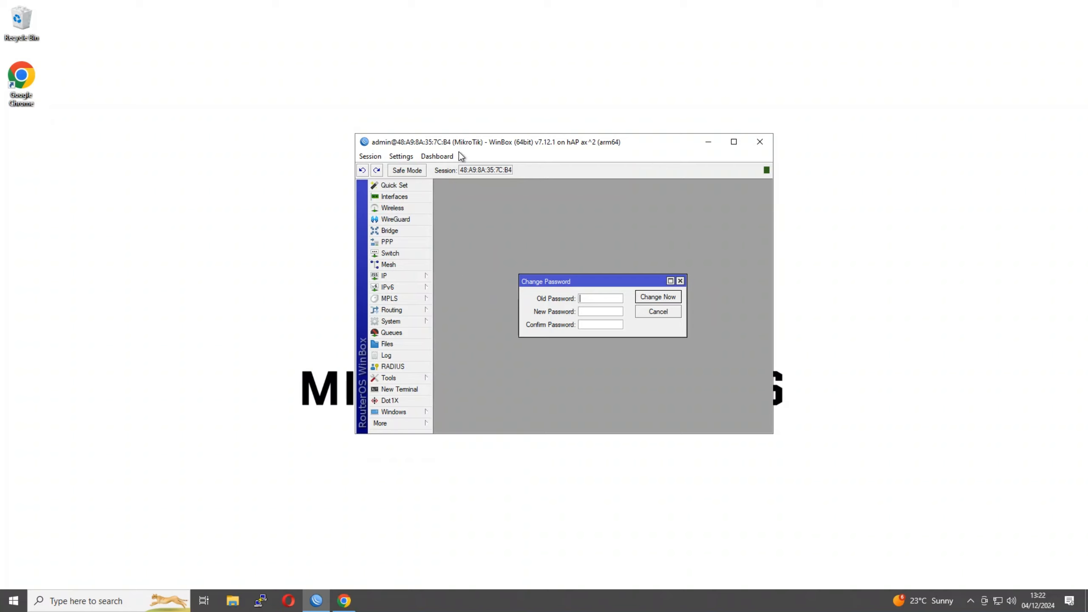
{"action": "left_click", "coordinate": [402, 232]}
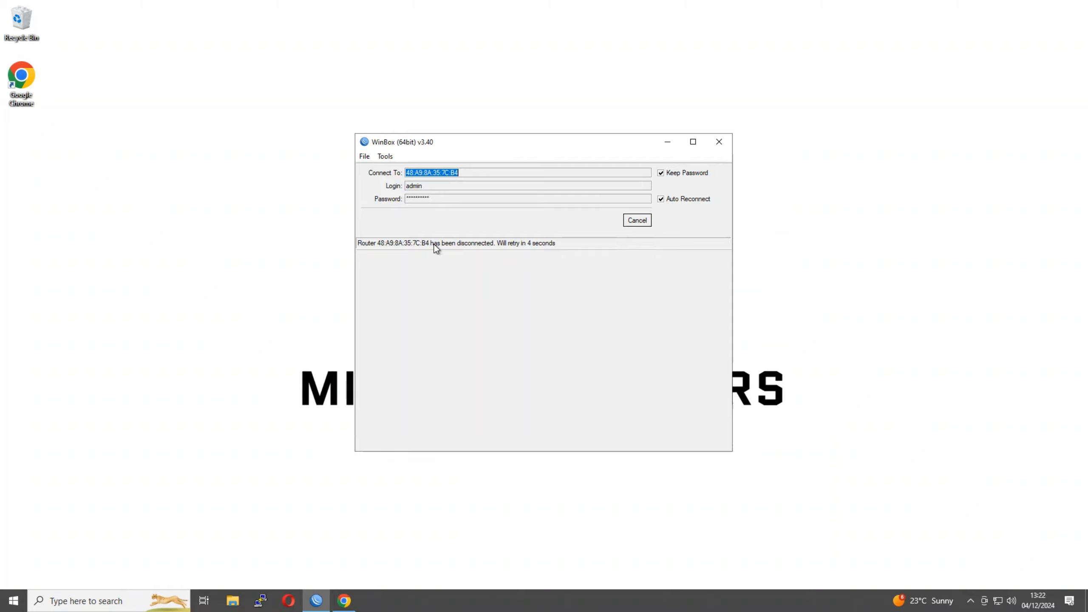
{"action": "left_click", "coordinate": [641, 225]}
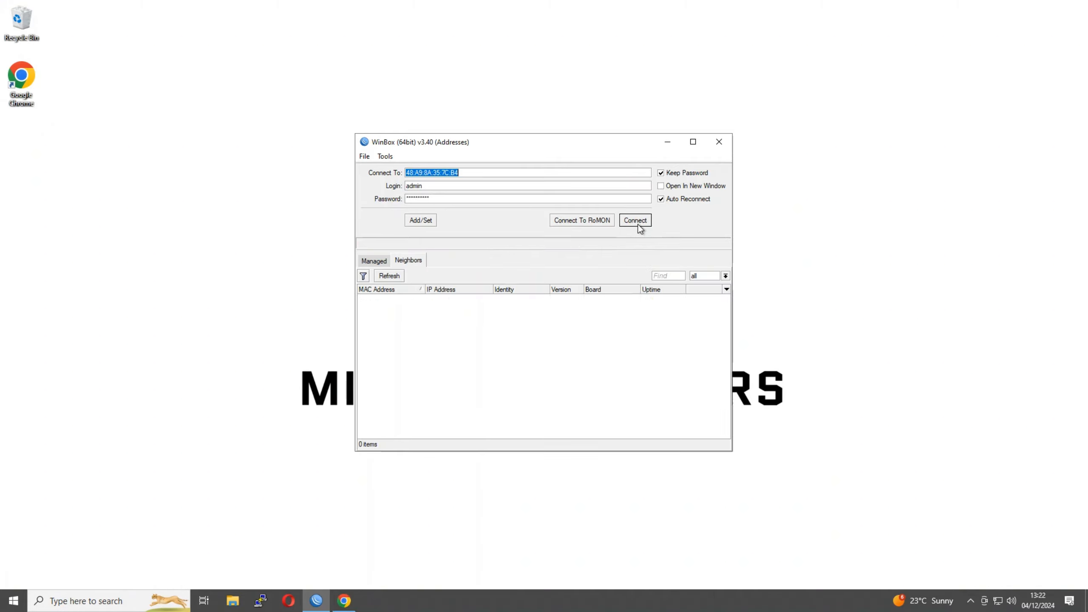
Reconnect to the reset MikroTik from the neighbours list, re-entering the password after the rejected login
{"action": "left_click", "coordinate": [461, 173]}
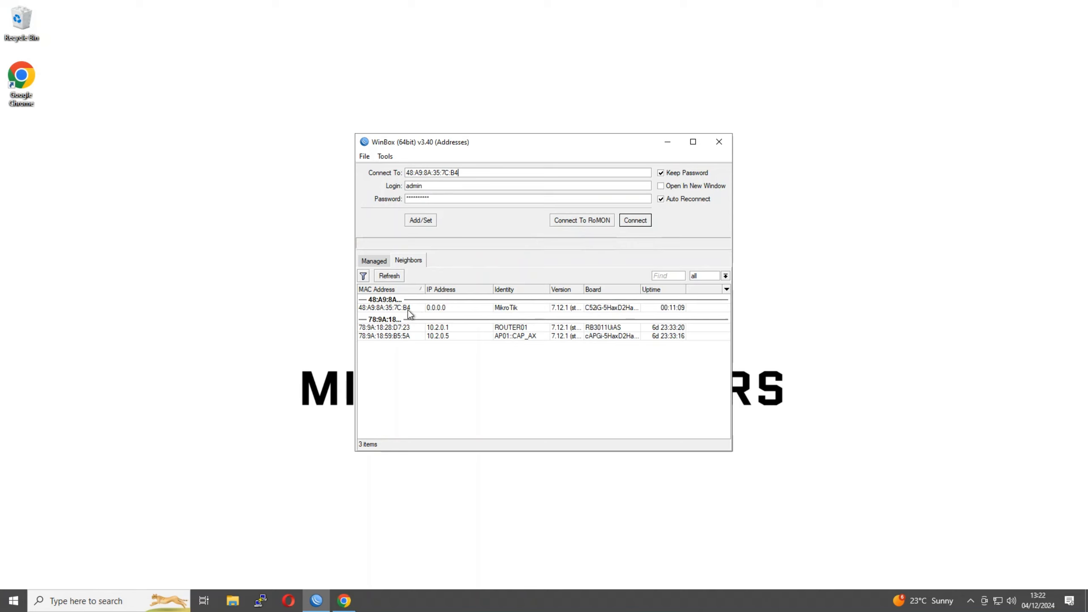
{"action": "left_click", "coordinate": [398, 277]}
{"action": "left_click", "coordinate": [391, 309]}
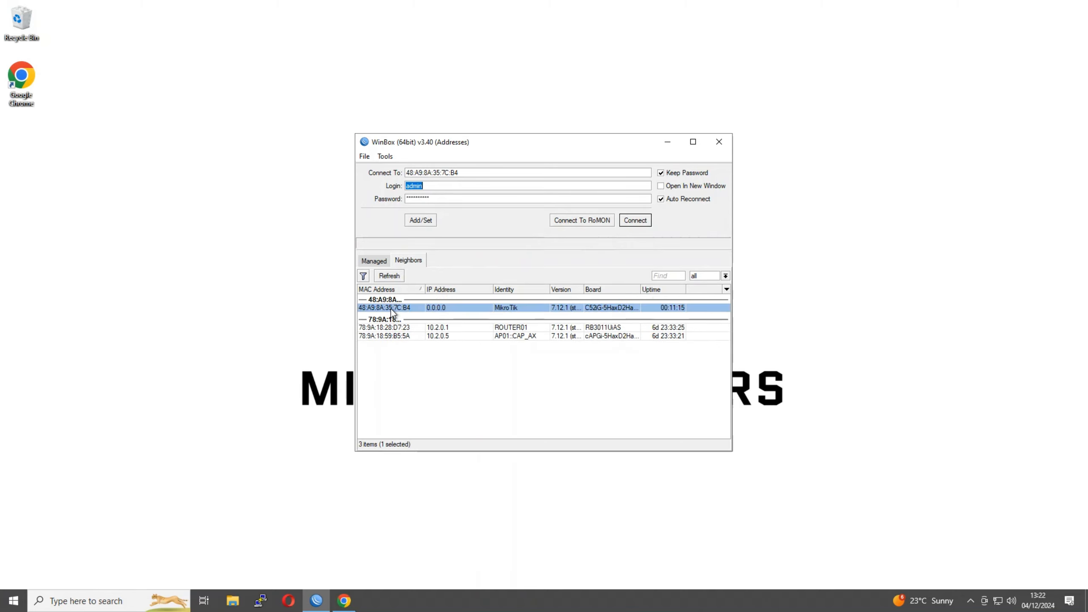
{"action": "left_click", "coordinate": [644, 226]}
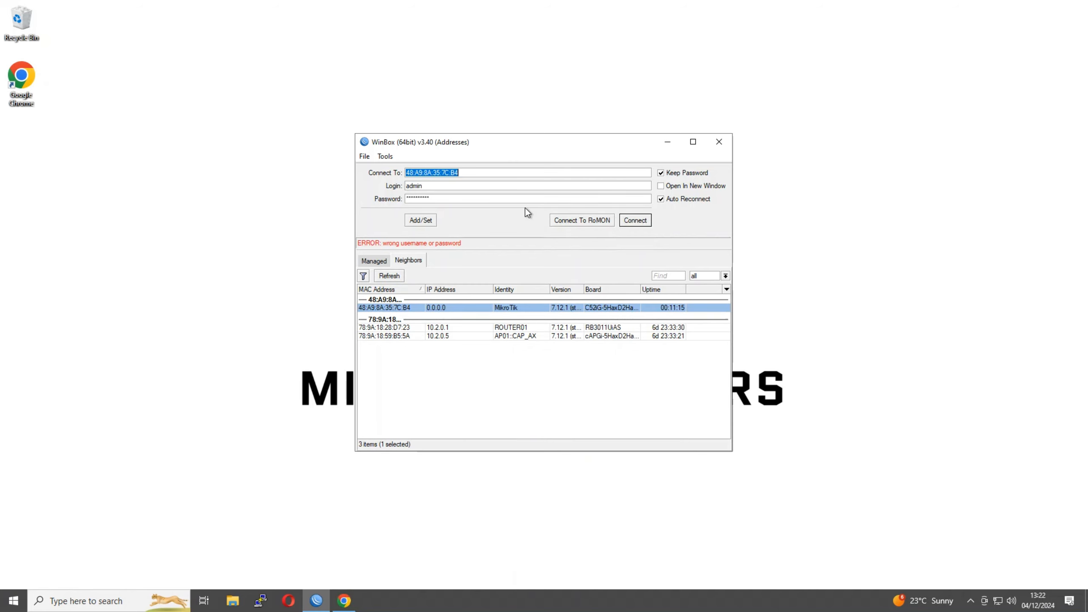
{"action": "left_click", "coordinate": [445, 199]}
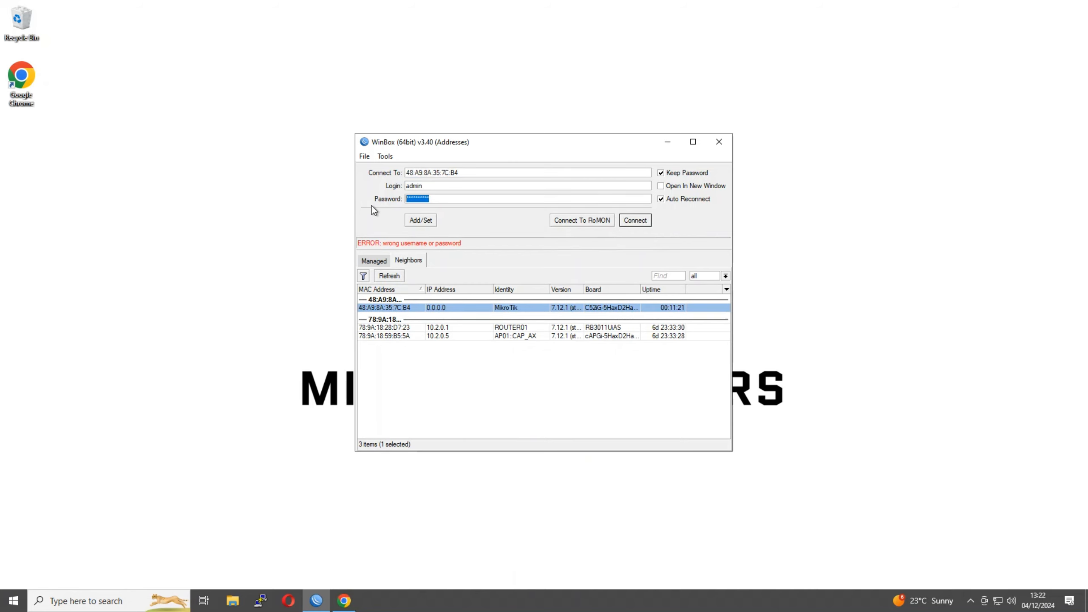
{"action": "left_click", "coordinate": [627, 221]}
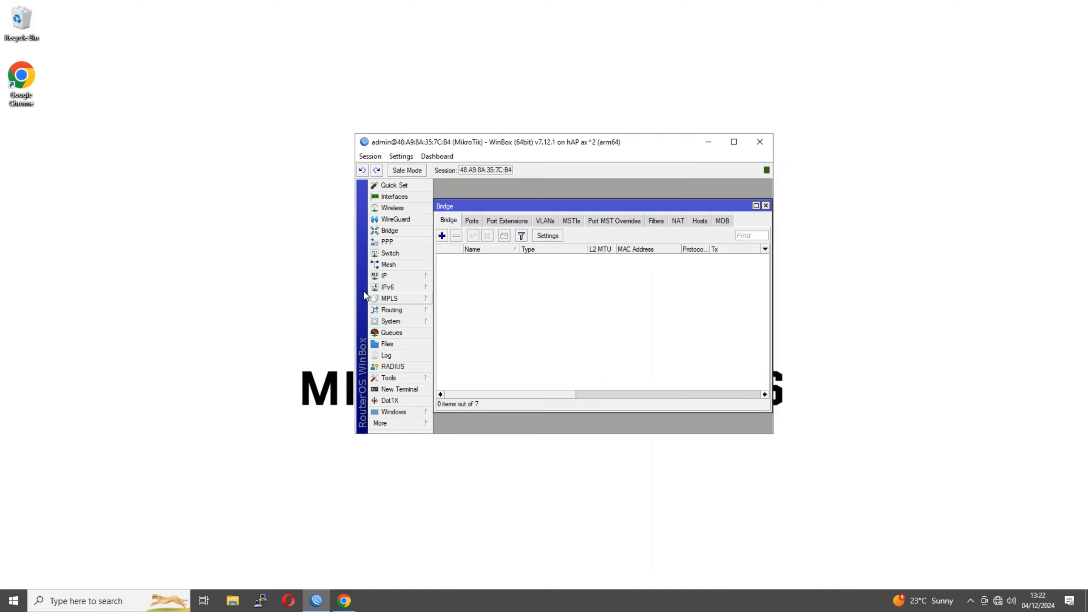
Enlarge the WinBox window, close the empty Bridge window and move WinBox higher
{"action": "left_click_drag", "start_coordinate": [354, 287], "coordinate": [201, 285]}
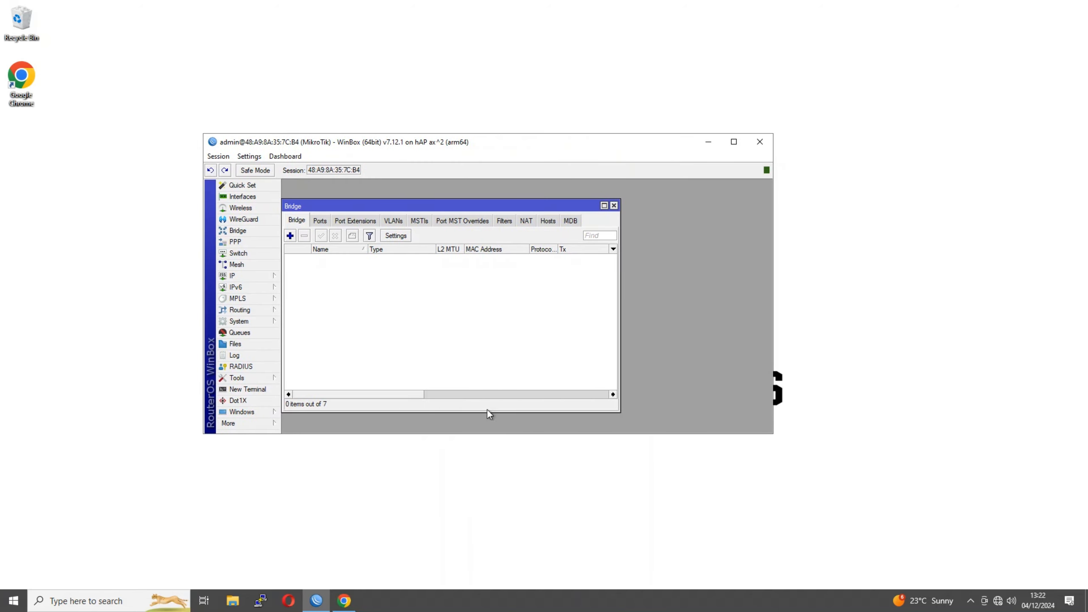
{"action": "left_click_drag", "start_coordinate": [496, 435], "coordinate": [507, 564]}
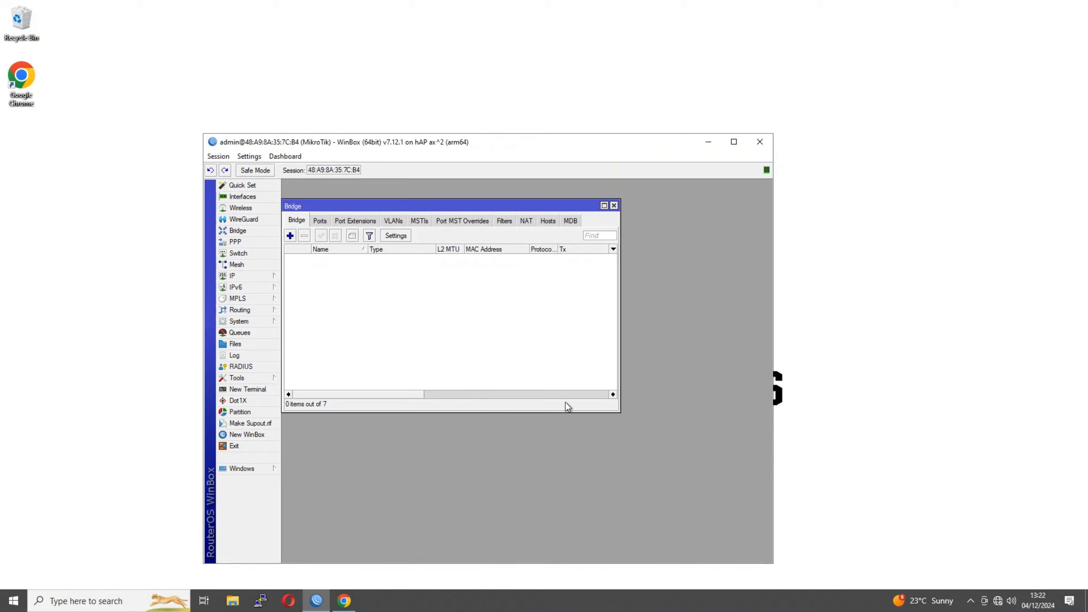
{"action": "left_click_drag", "start_coordinate": [551, 201], "coordinate": [624, 235]}
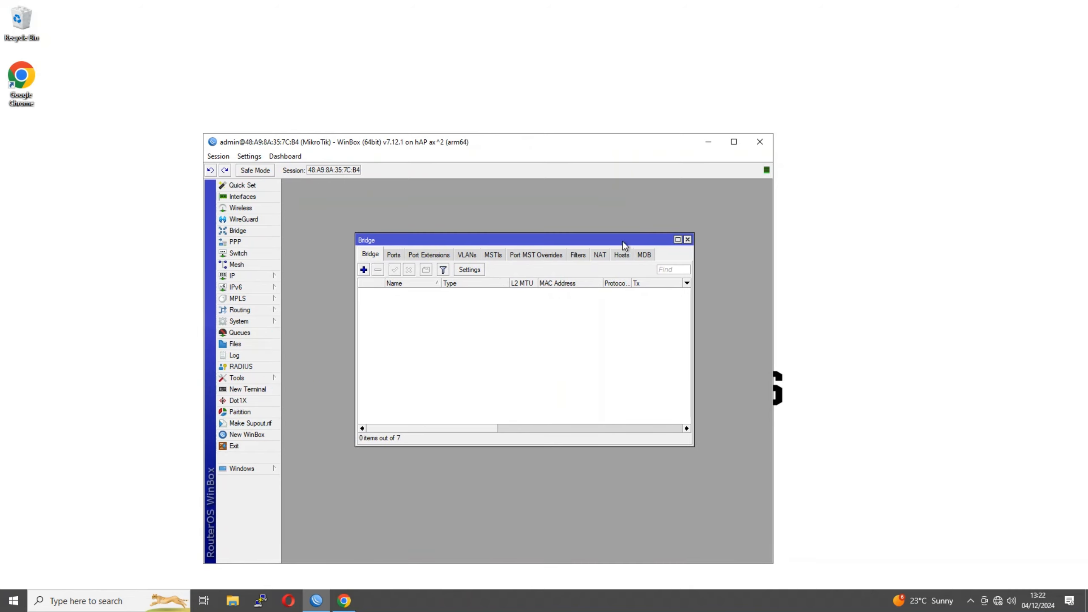
{"action": "left_click", "coordinate": [688, 240]}
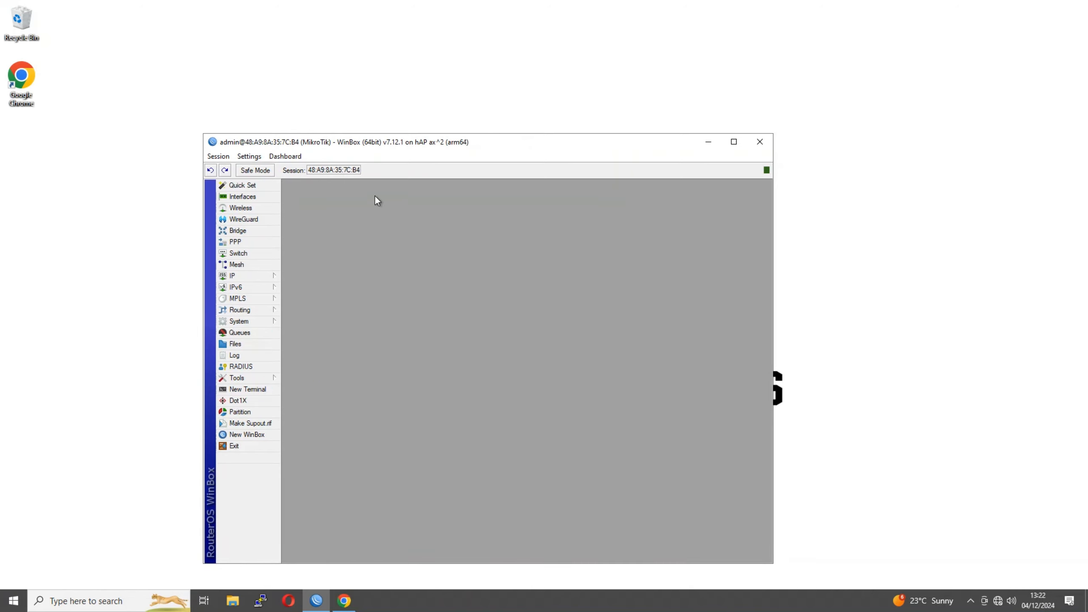
{"action": "left_click_drag", "start_coordinate": [325, 141], "coordinate": [323, 104]}
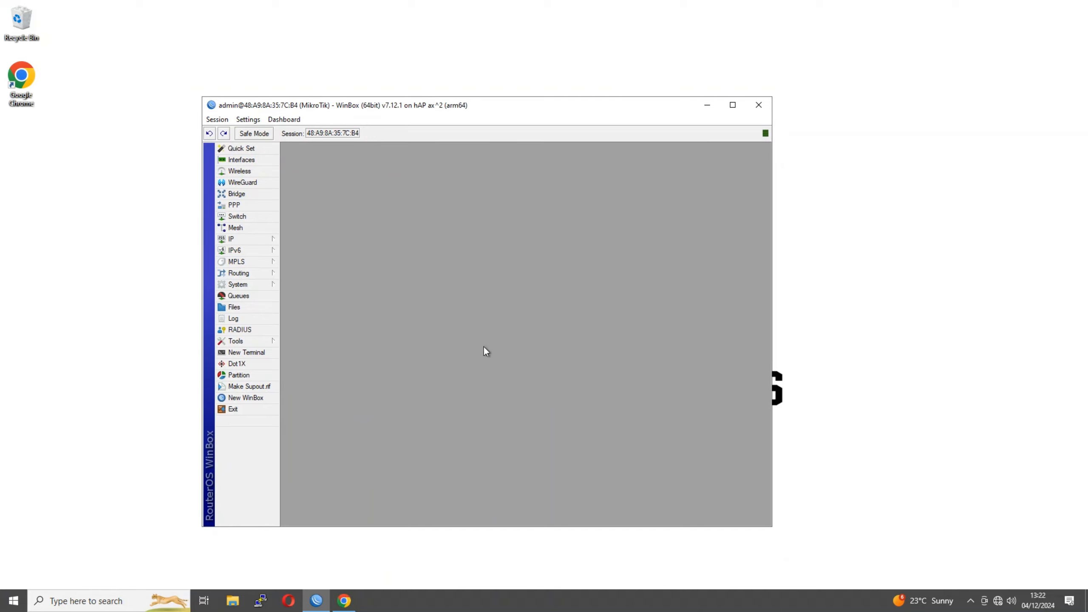
Glance at the IP Addresses and Interfaces lists, close both, and move WinBox up-right
{"action": "left_click", "coordinate": [259, 239]}
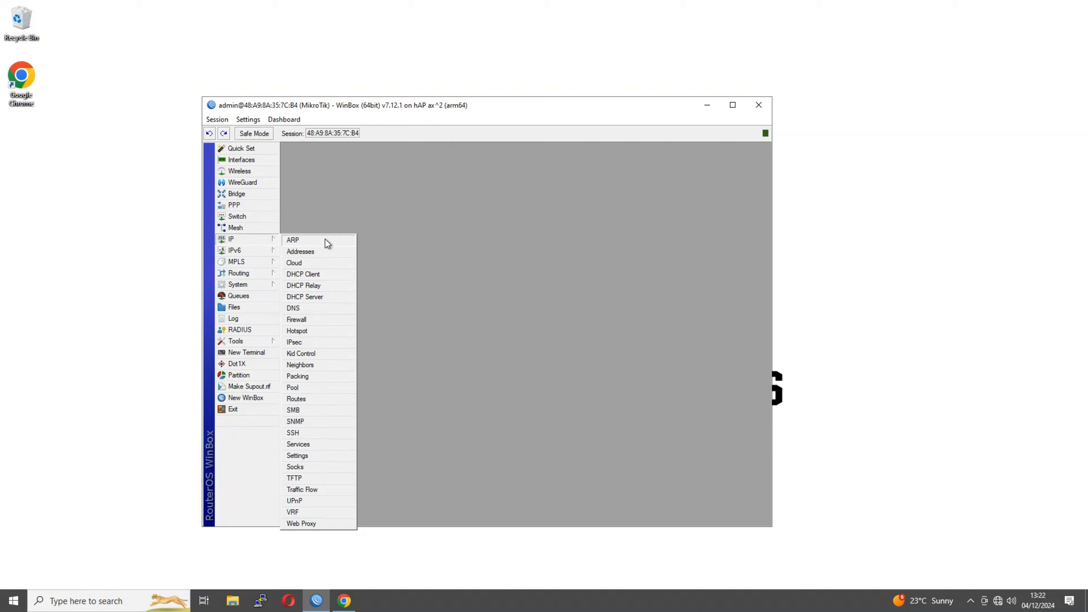
{"action": "left_click", "coordinate": [311, 252]}
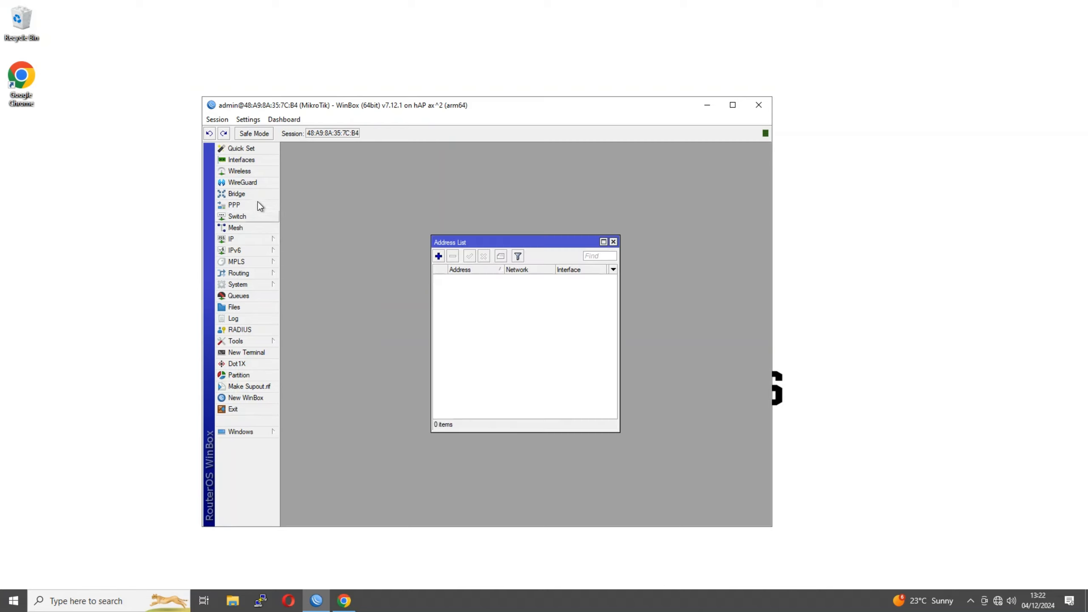
{"action": "left_click", "coordinate": [242, 159]}
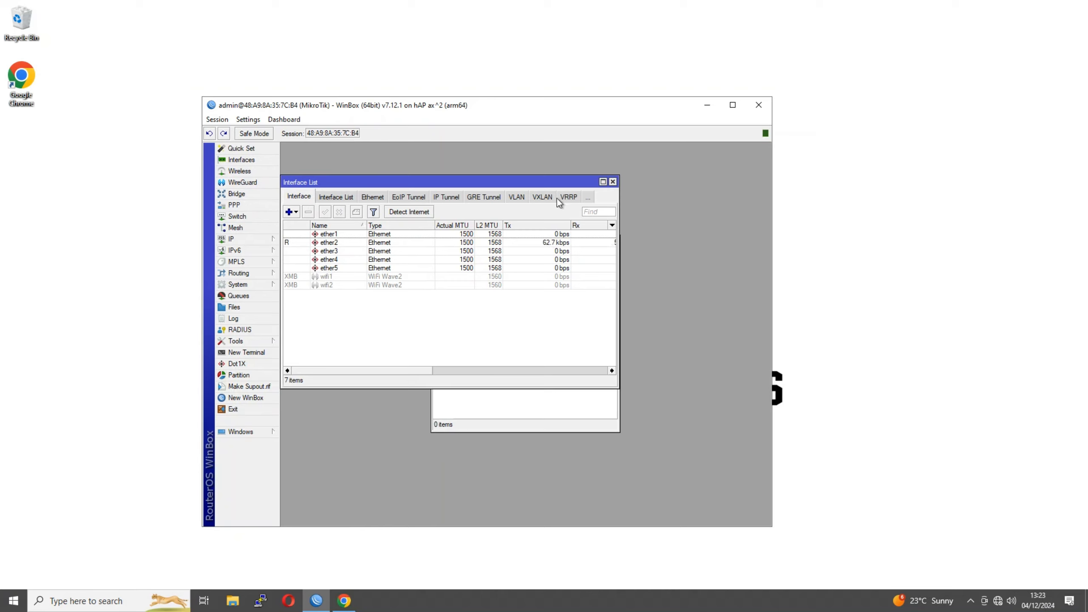
{"action": "left_click", "coordinate": [612, 182]}
{"action": "left_click", "coordinate": [614, 242]}
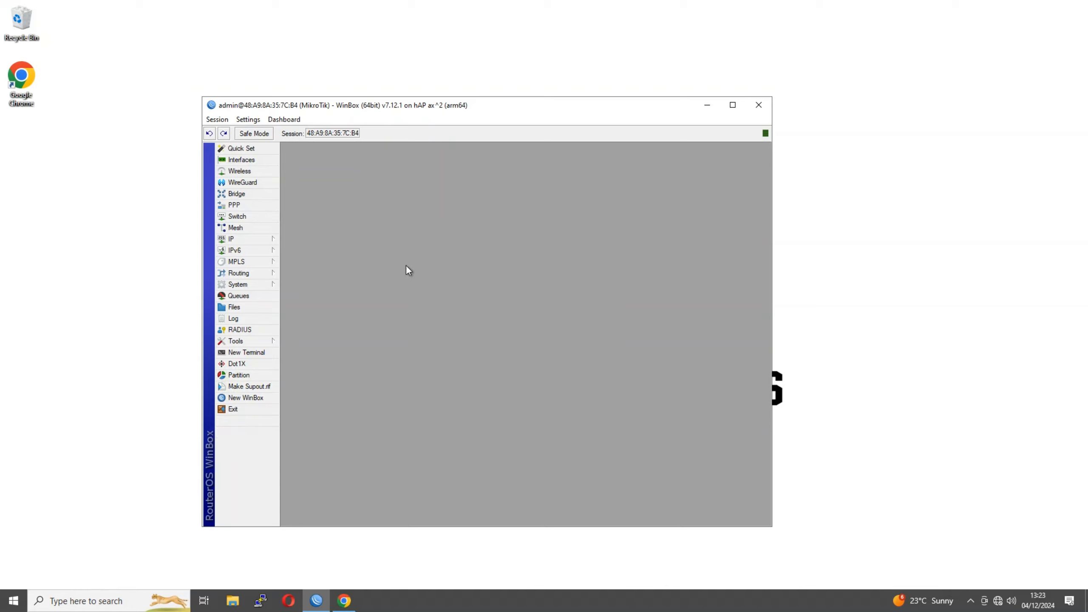
{"action": "left_click_drag", "start_coordinate": [292, 110], "coordinate": [455, 73]}
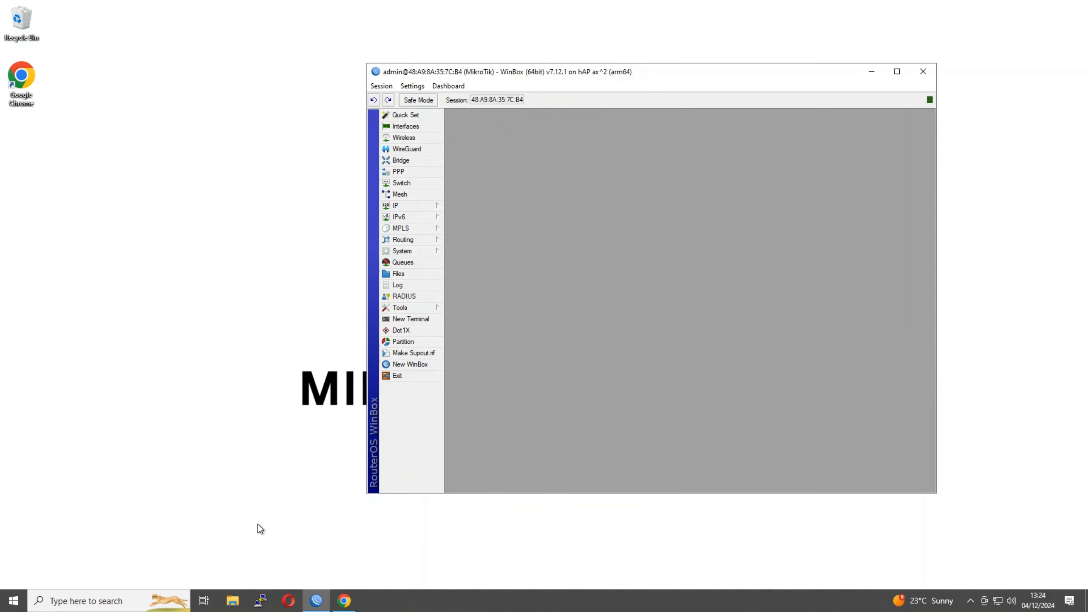
Load mikrotik.com in Chrome
{"action": "left_click", "coordinate": [344, 602]}
{"action": "left_click", "coordinate": [252, 40]}
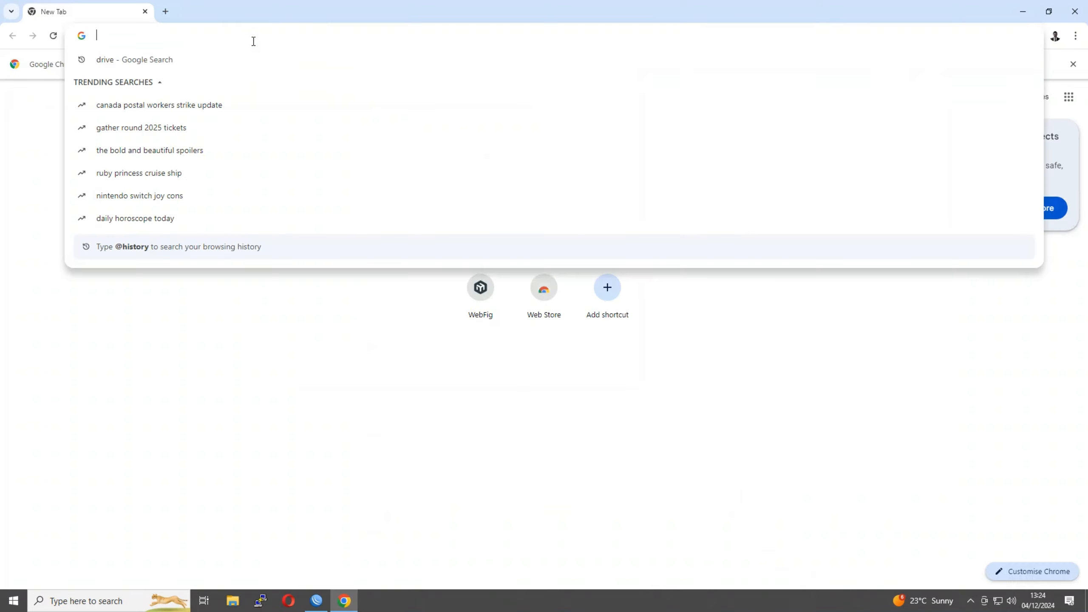
{"action": "type", "text": "mikroti"}
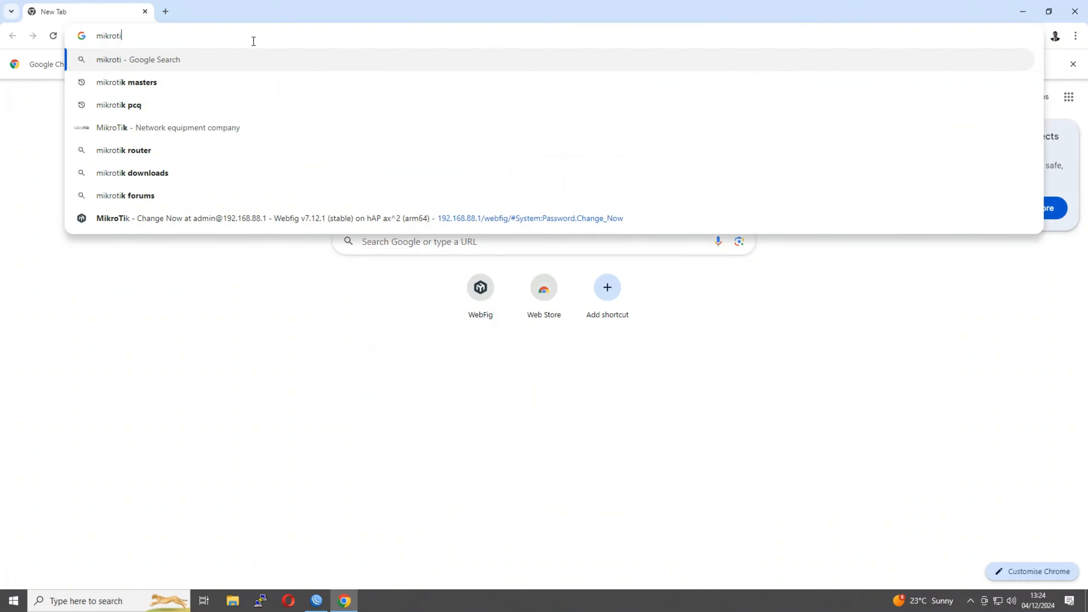
{"action": "type", "text": "k.com"}
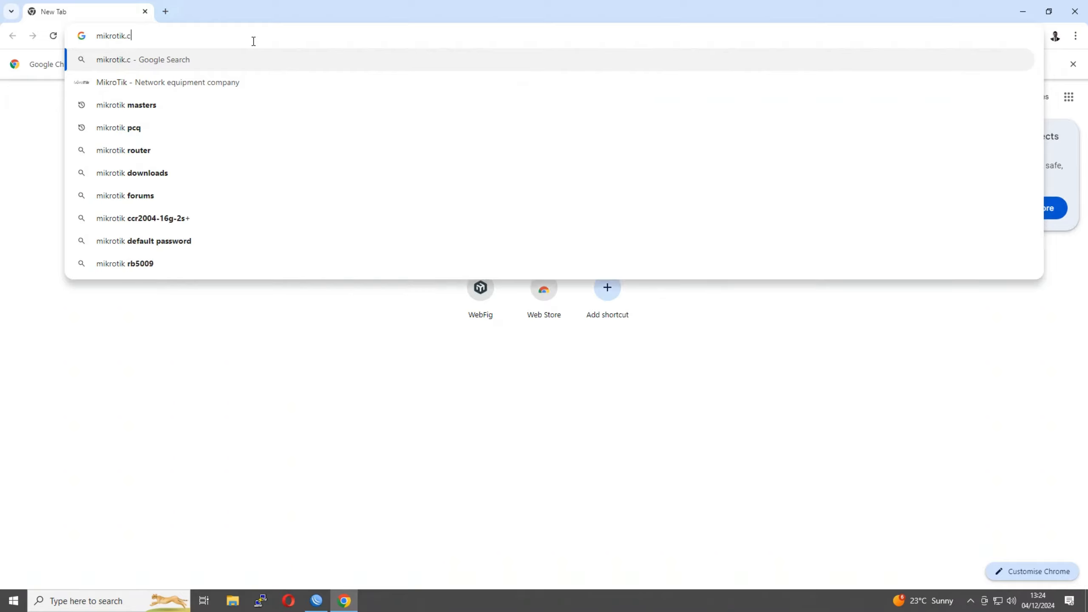
{"action": "key", "text": "Return"}
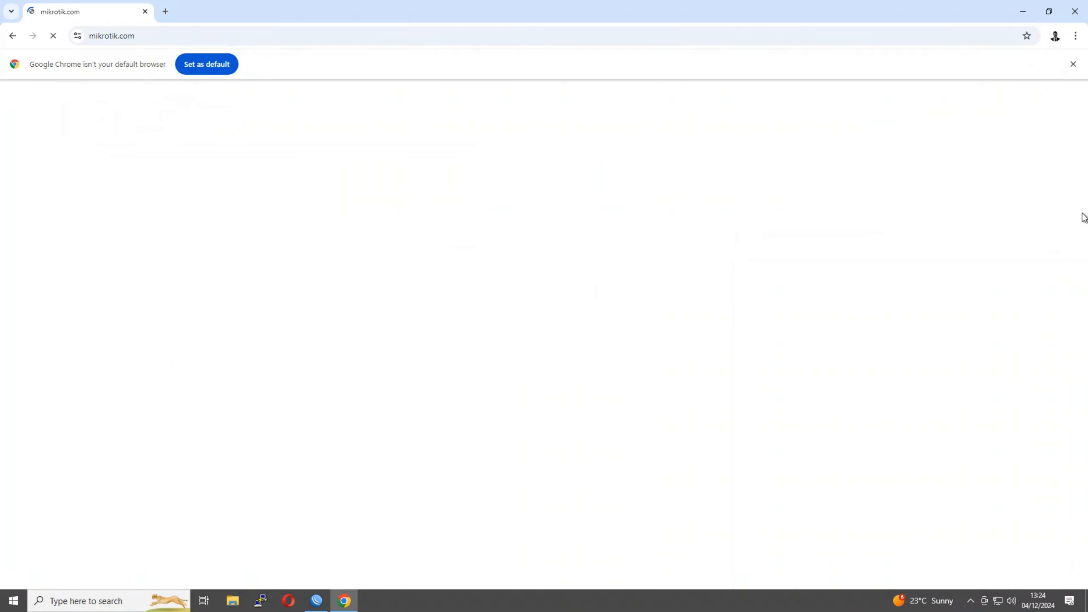
Dismiss the default-browser bar and browse the Software page's RouterOS v7 downloads
{"action": "left_click", "coordinate": [1074, 64]}
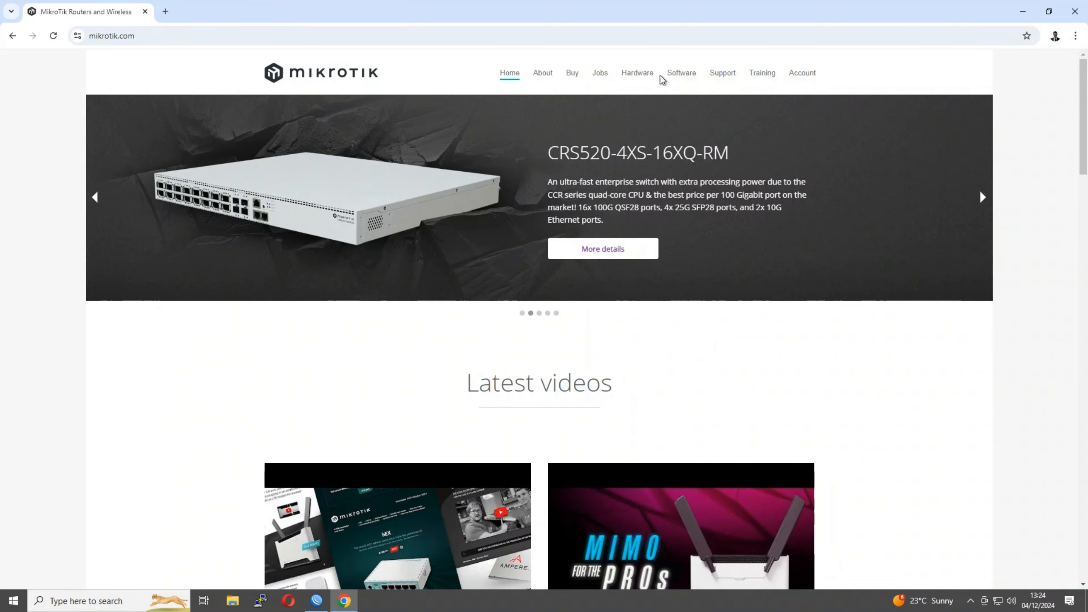
{"action": "left_click", "coordinate": [679, 76]}
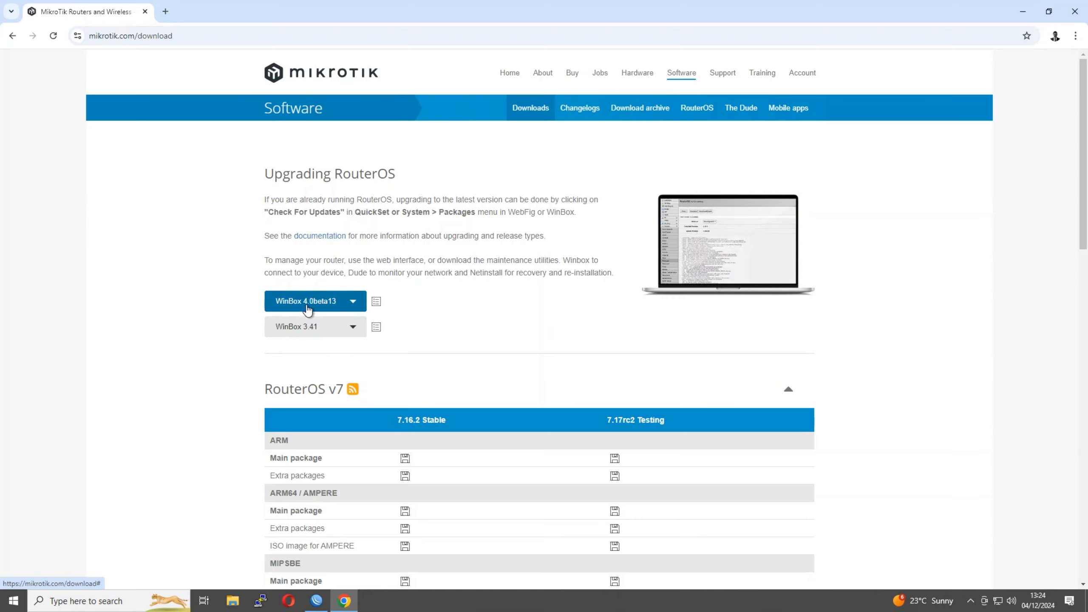
{"action": "scroll", "coordinate": [389, 308], "scroll_direction": "down", "scroll_amount": 3}
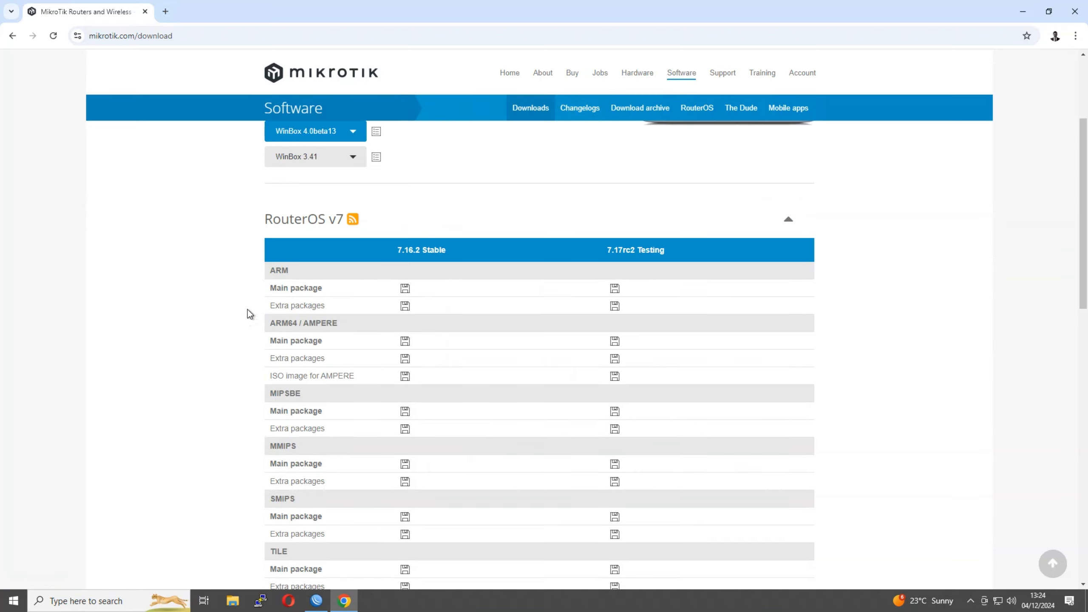
{"action": "scroll", "coordinate": [318, 359], "scroll_direction": "down", "scroll_amount": 1}
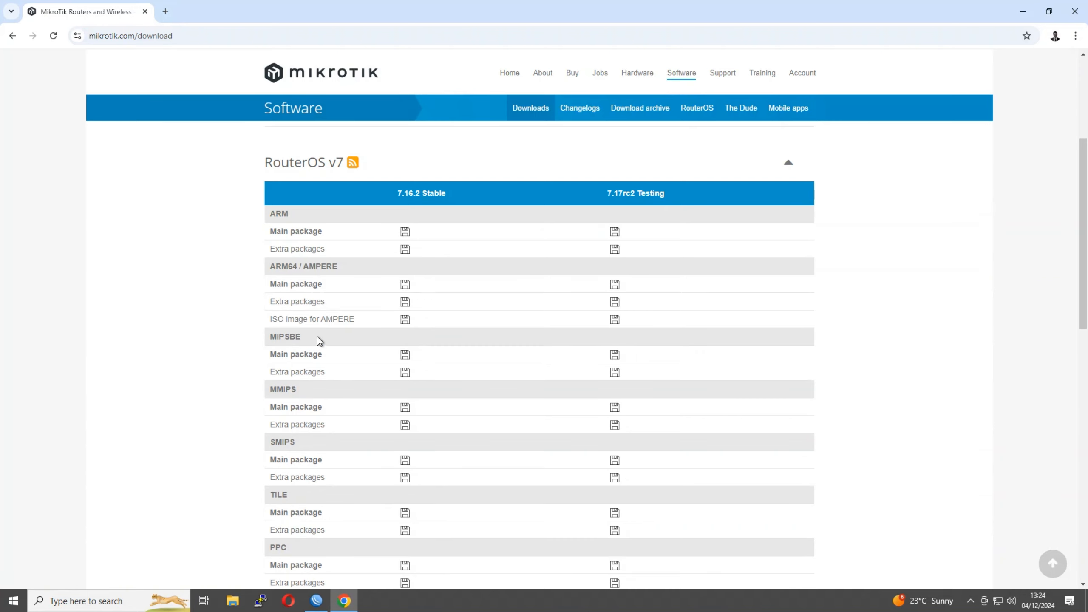
{"action": "scroll", "coordinate": [326, 312], "scroll_direction": "up", "scroll_amount": 2}
{"action": "scroll", "coordinate": [338, 291], "scroll_direction": "up", "scroll_amount": 2}
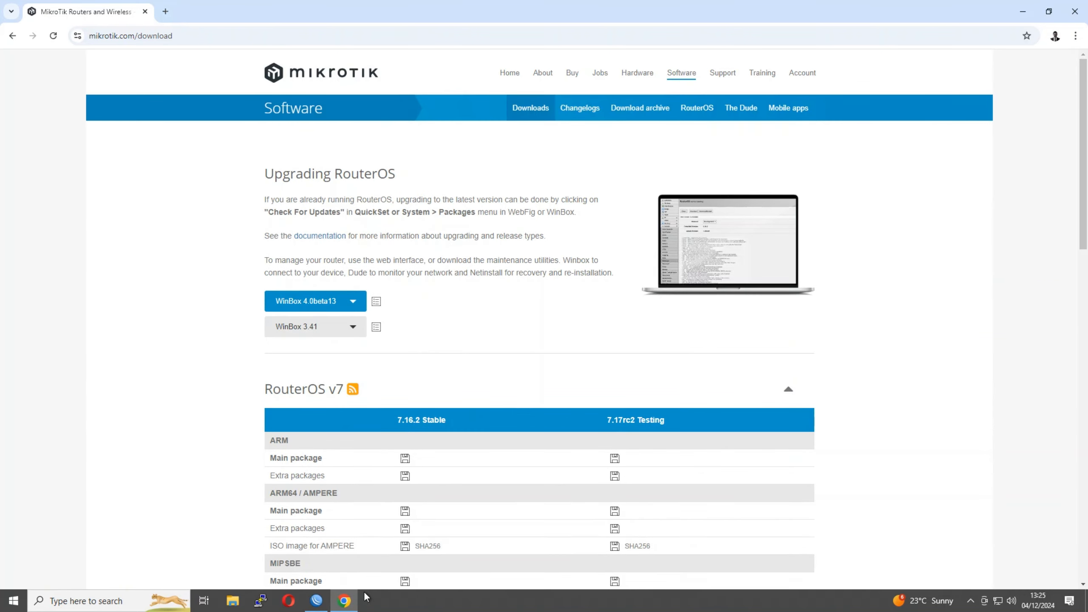
{"action": "left_click", "coordinate": [316, 602]}
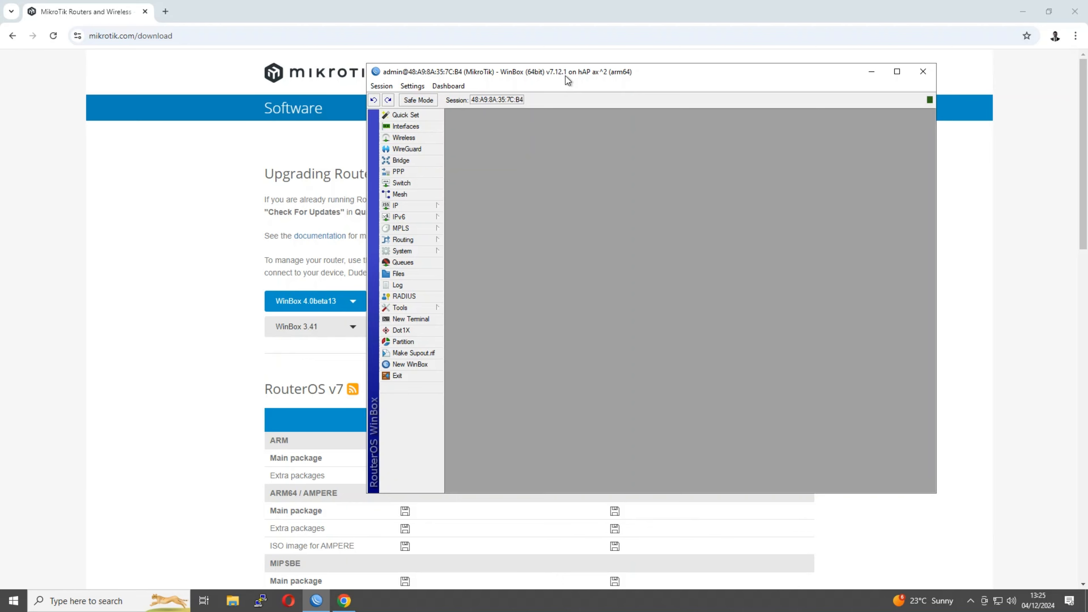
Download the RouterOS 7.16.2 Stable ARM64 main package and check its progress
{"action": "left_click_drag", "start_coordinate": [640, 70], "coordinate": [825, 94]}
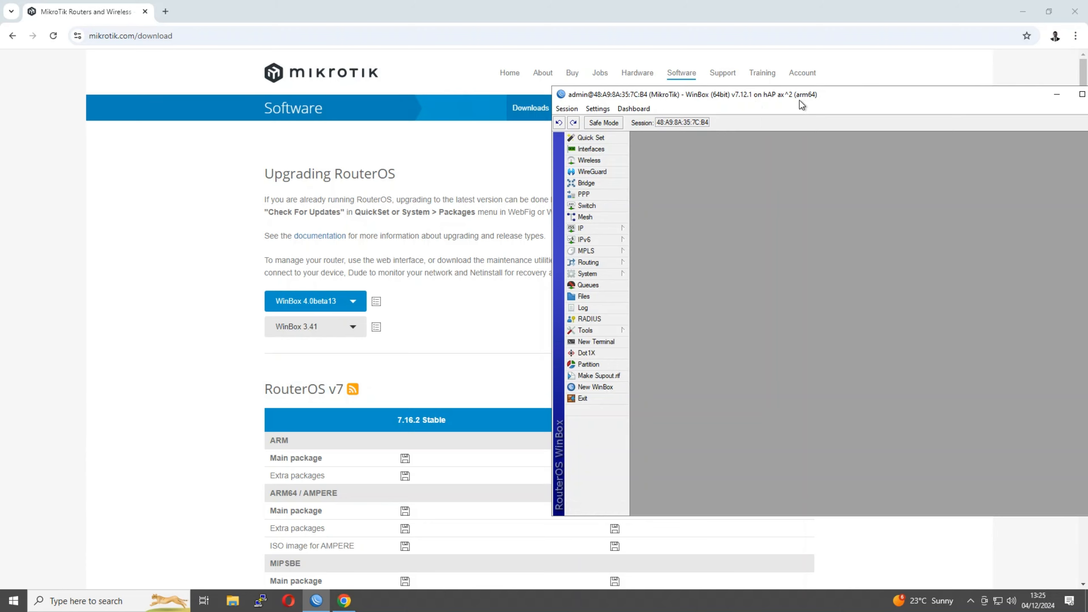
{"action": "scroll", "coordinate": [352, 487], "scroll_direction": "down", "scroll_amount": 3}
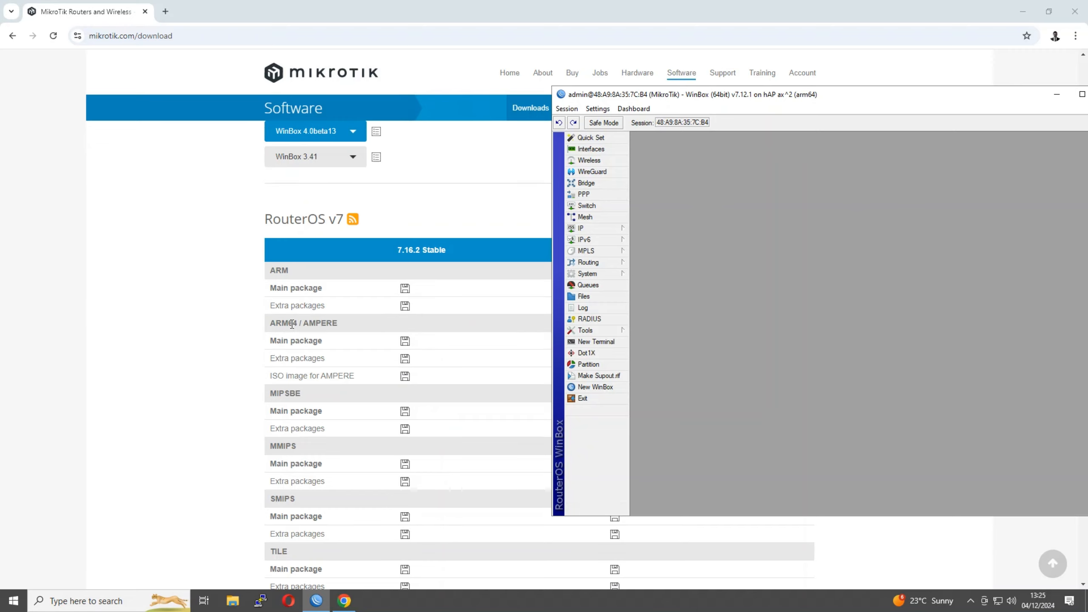
{"action": "left_click_drag", "start_coordinate": [293, 325], "coordinate": [274, 324]}
{"action": "left_click", "coordinate": [275, 327]}
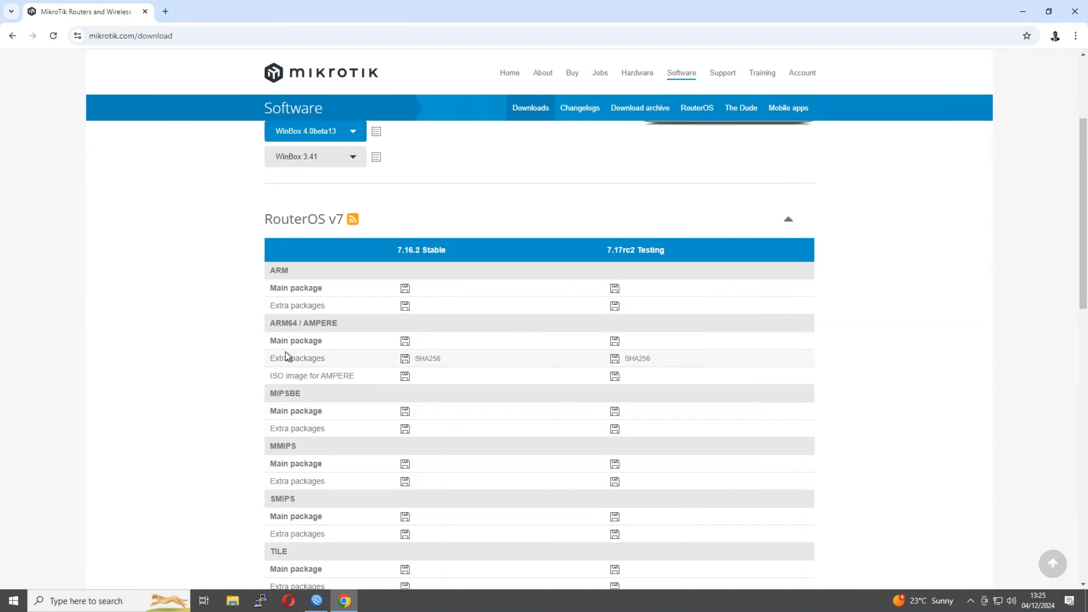
{"action": "left_click", "coordinate": [405, 341]}
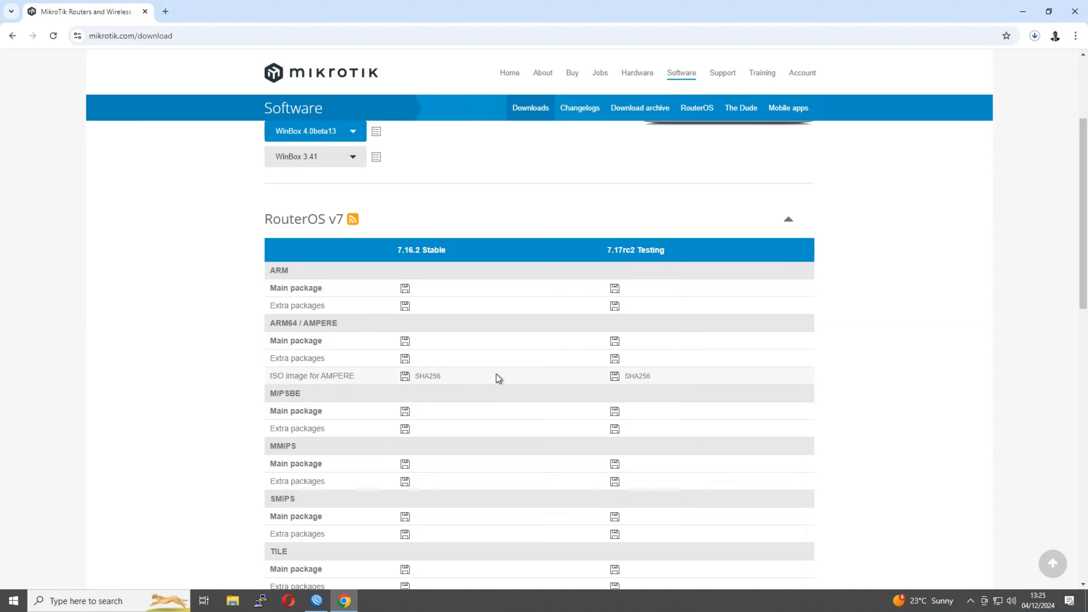
{"action": "left_click", "coordinate": [1037, 42]}
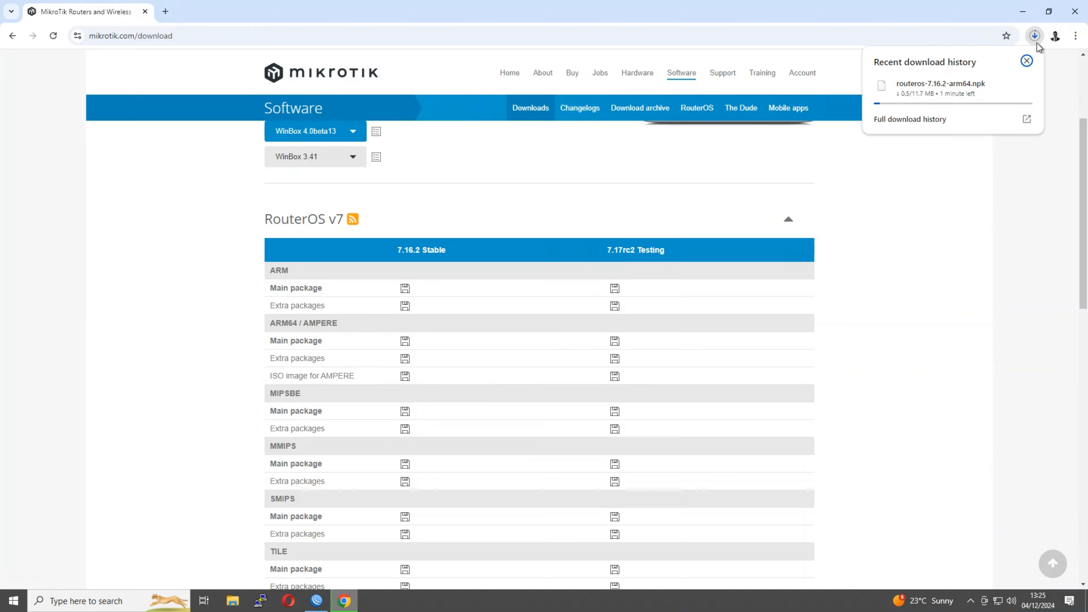
{"action": "left_click", "coordinate": [1010, 181]}
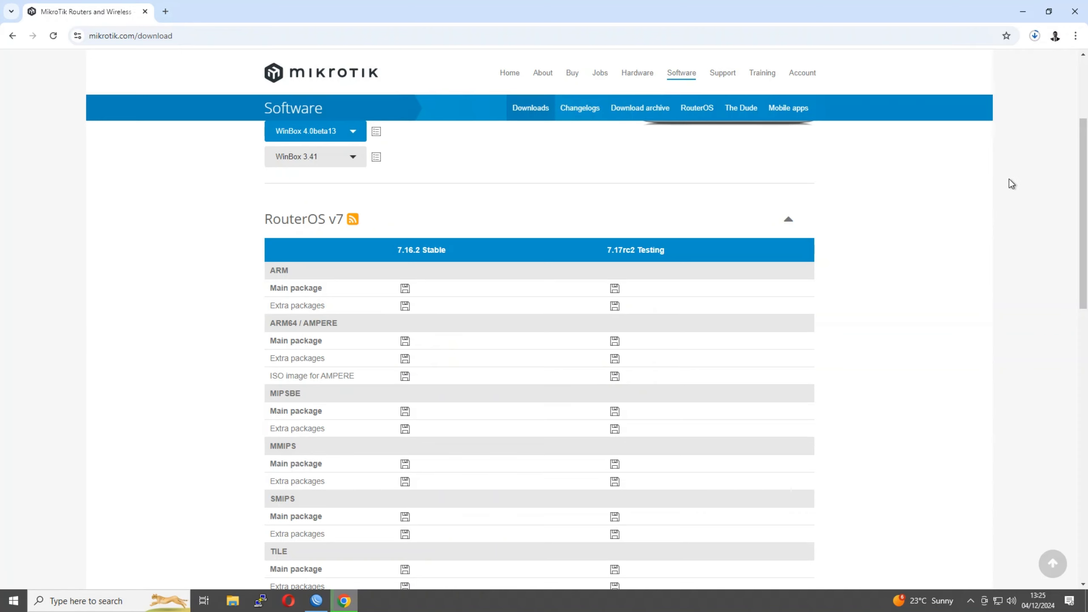
{"action": "left_click", "coordinate": [316, 608]}
Locate routeros-7.16.2-arm64.npk in Downloads and minimize Chrome to reveal the desktop
{"action": "left_click_drag", "start_coordinate": [649, 96], "coordinate": [206, 88]}
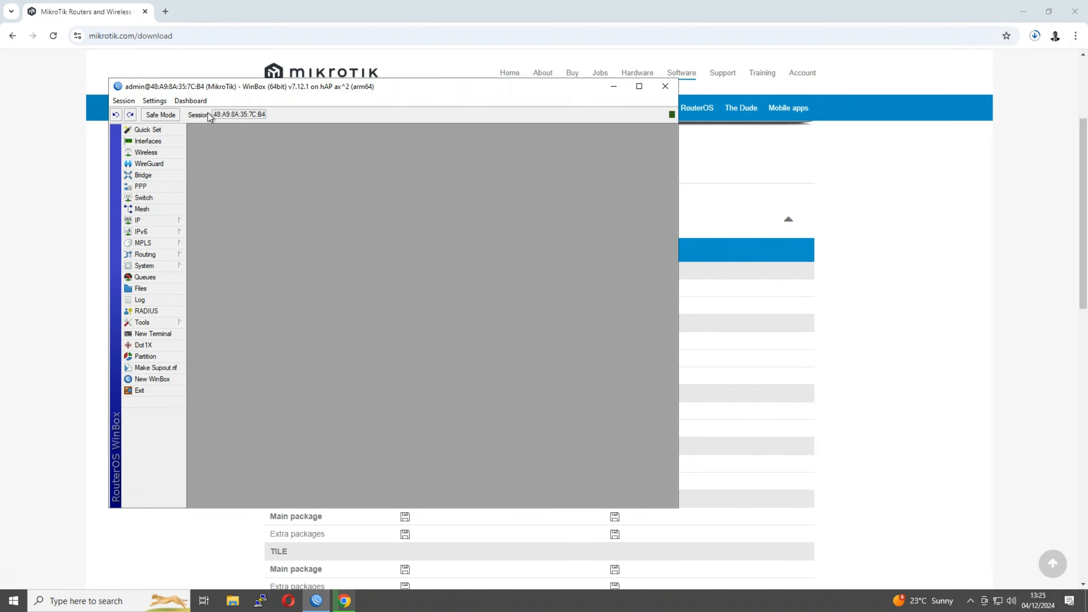
{"action": "left_click", "coordinate": [231, 605]}
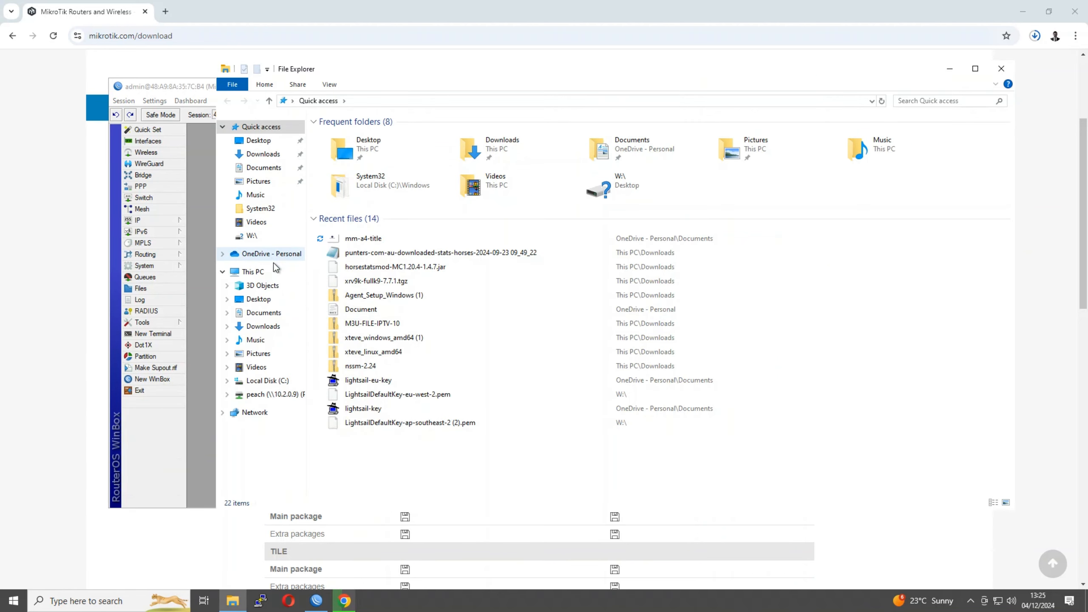
{"action": "left_click", "coordinate": [270, 155]}
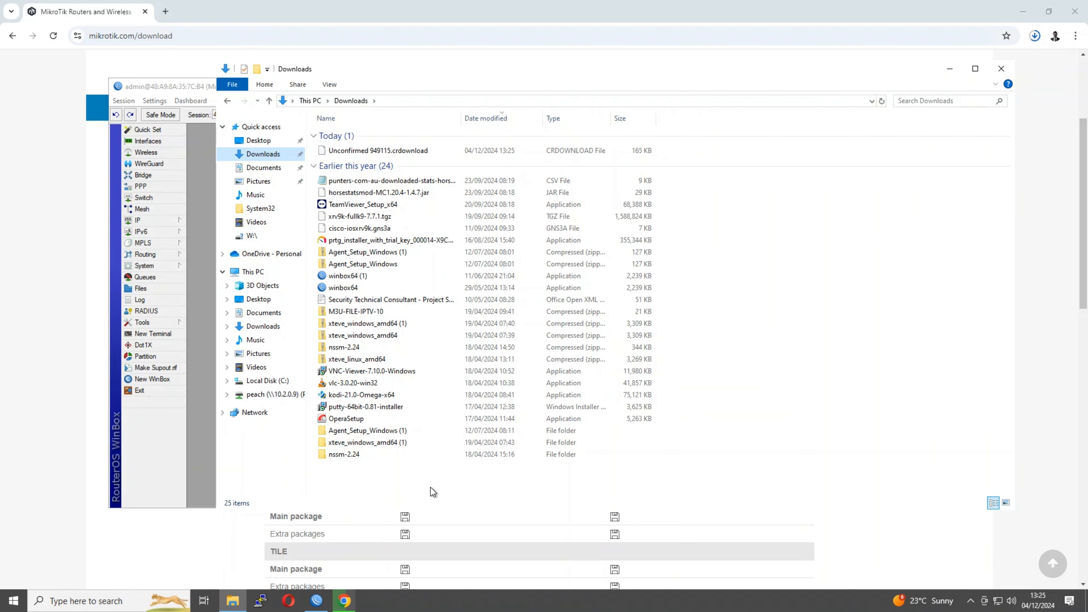
{"action": "left_click_drag", "start_coordinate": [431, 489], "coordinate": [390, 255]}
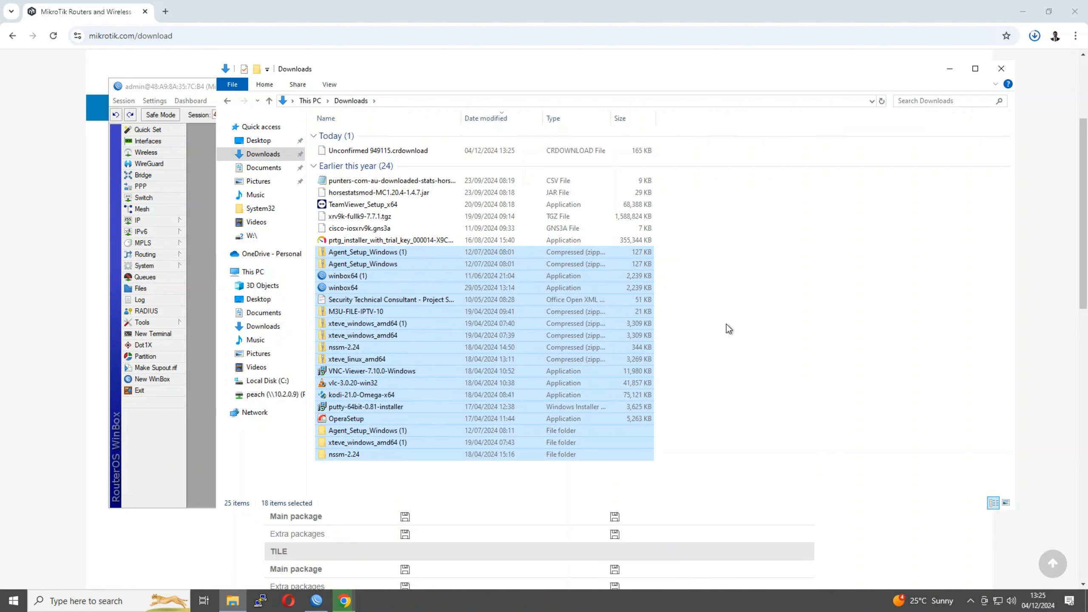
{"action": "left_click", "coordinate": [738, 336]}
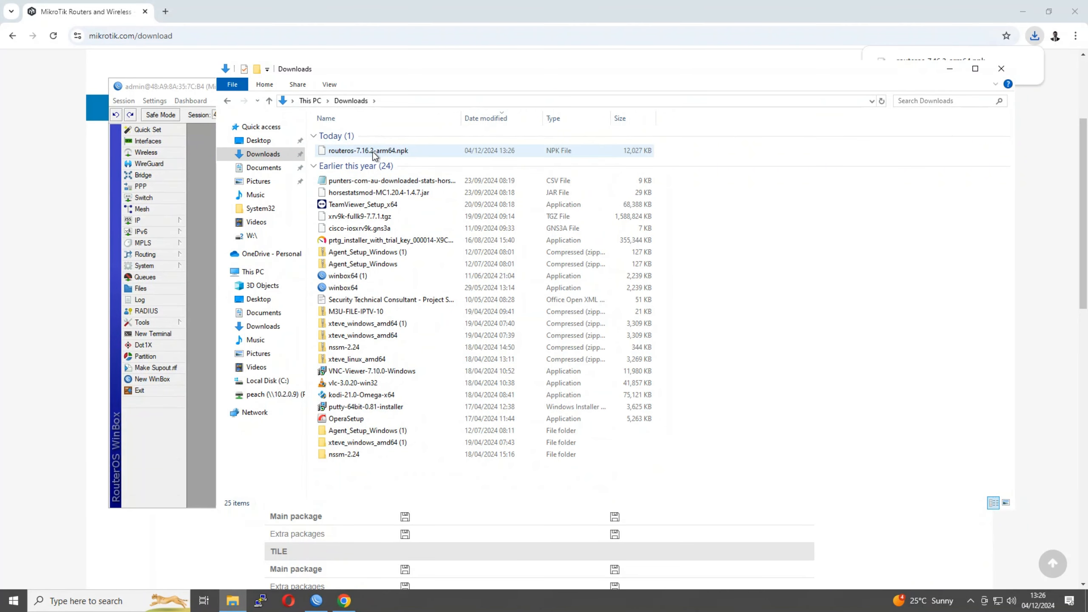
{"action": "left_click_drag", "start_coordinate": [372, 151], "coordinate": [268, 140]}
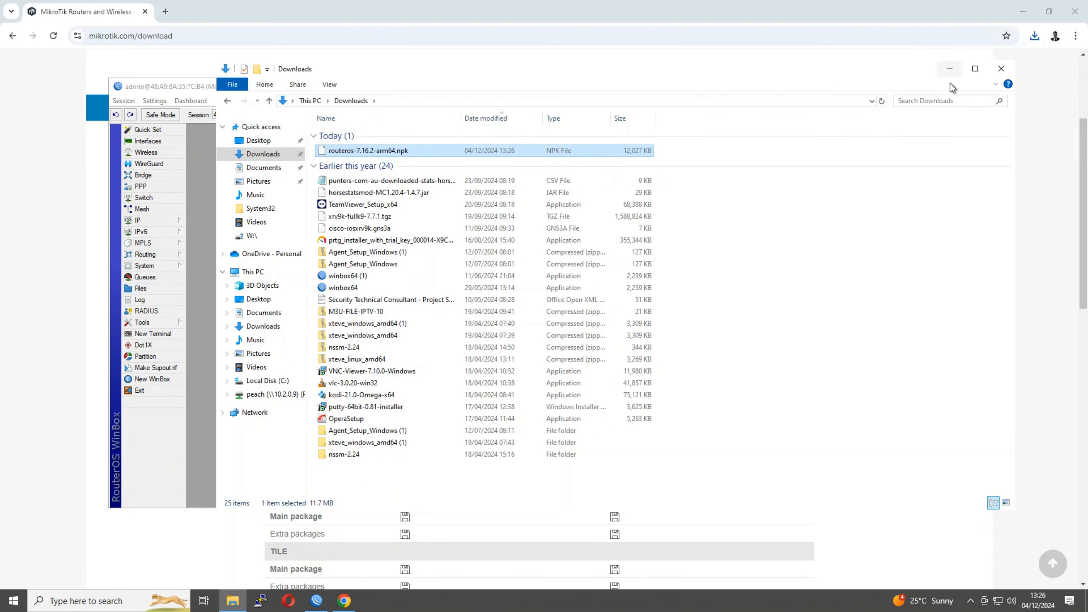
{"action": "left_click", "coordinate": [999, 70]}
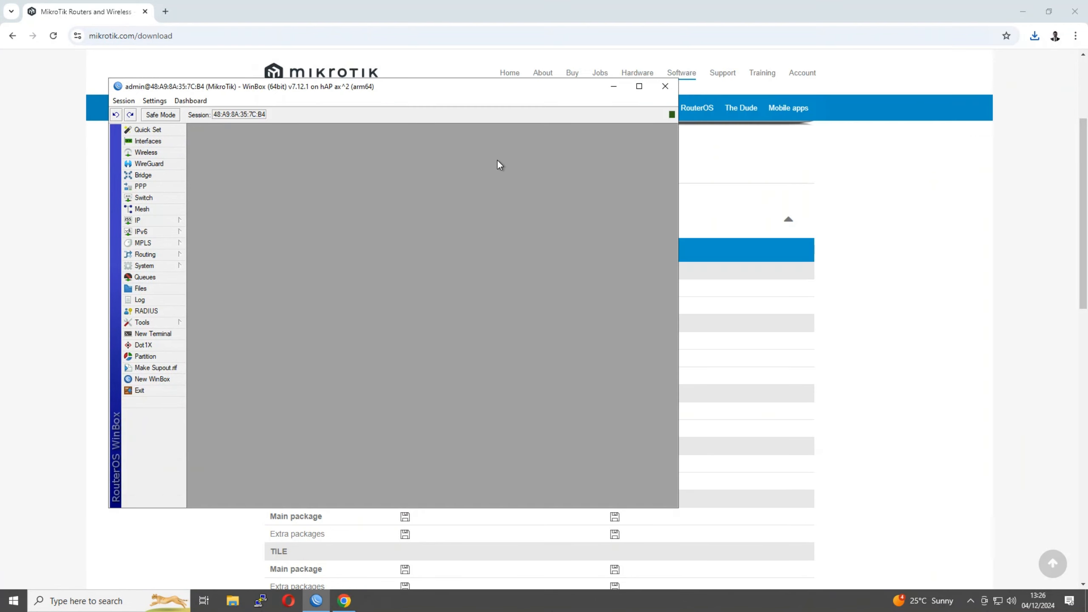
{"action": "left_click", "coordinate": [1024, 15]}
Move routeros-7.16.2-arm64.npk from the Downloads folder onto the desktop
{"action": "left_click_drag", "start_coordinate": [296, 88], "coordinate": [408, 78]}
{"action": "left_click", "coordinate": [69, 243]}
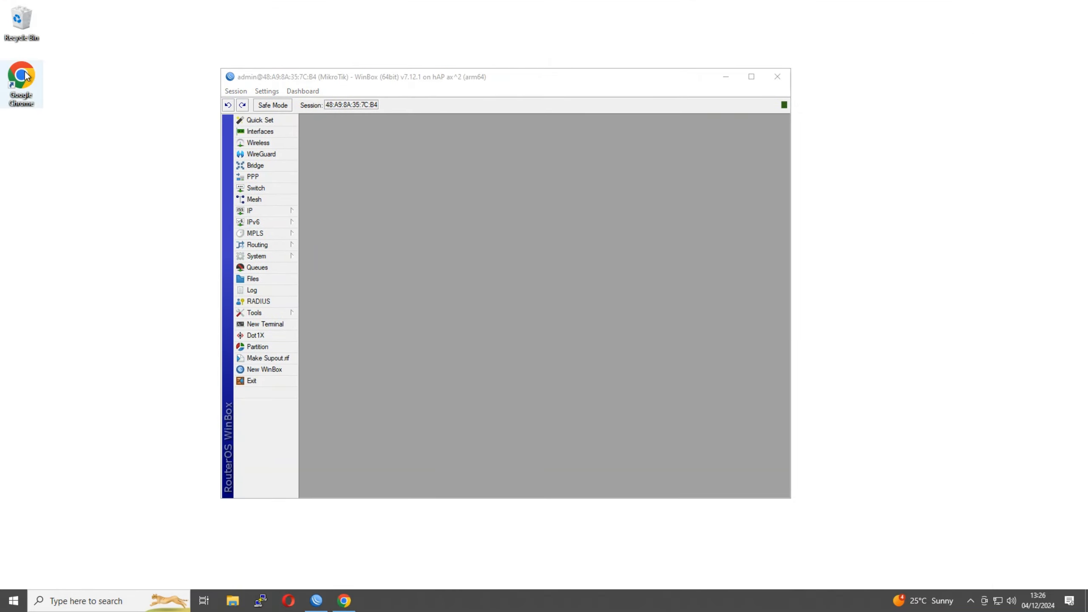
{"action": "left_click", "coordinate": [233, 601]}
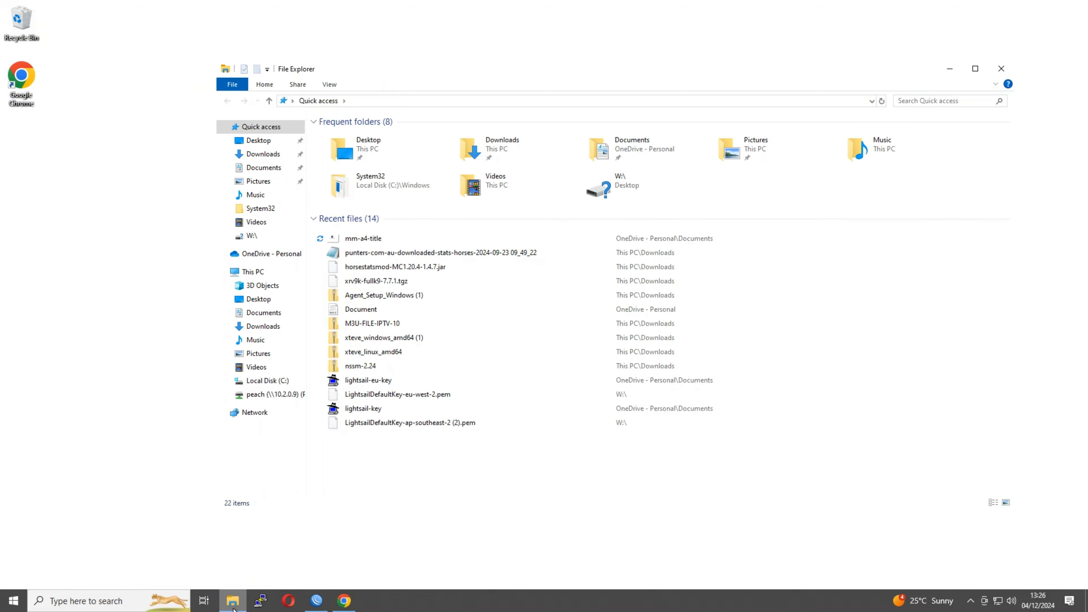
{"action": "left_click", "coordinate": [256, 154]}
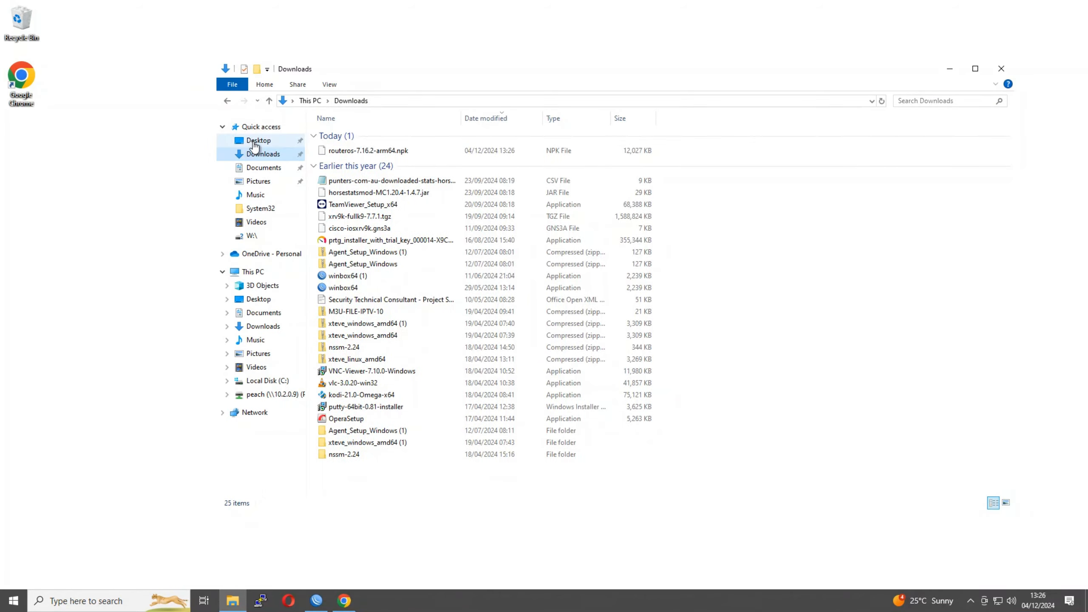
{"action": "left_click", "coordinate": [256, 142]}
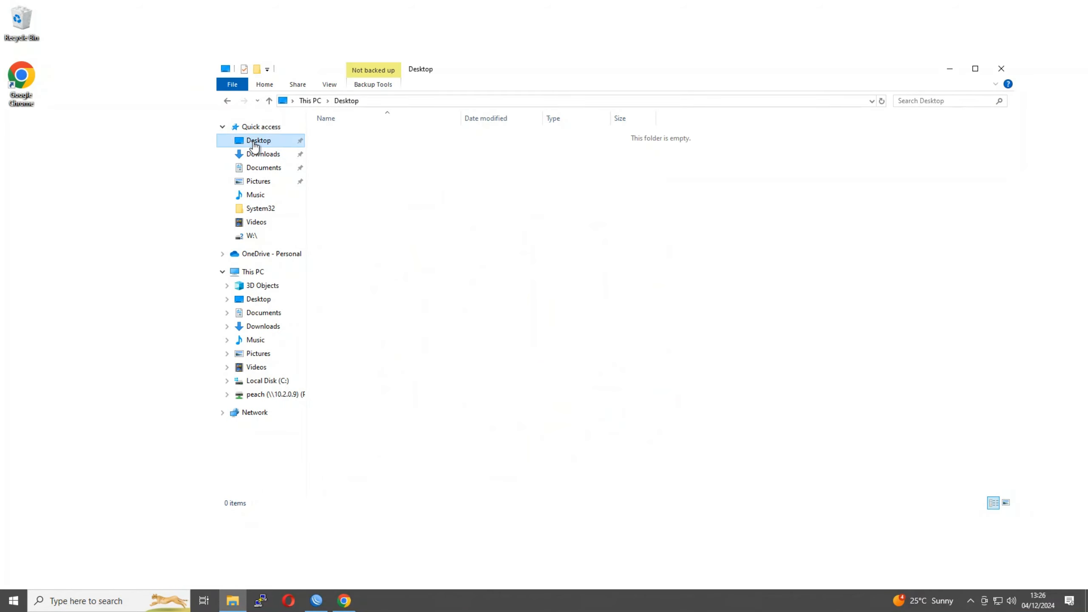
{"action": "left_click", "coordinate": [409, 205]}
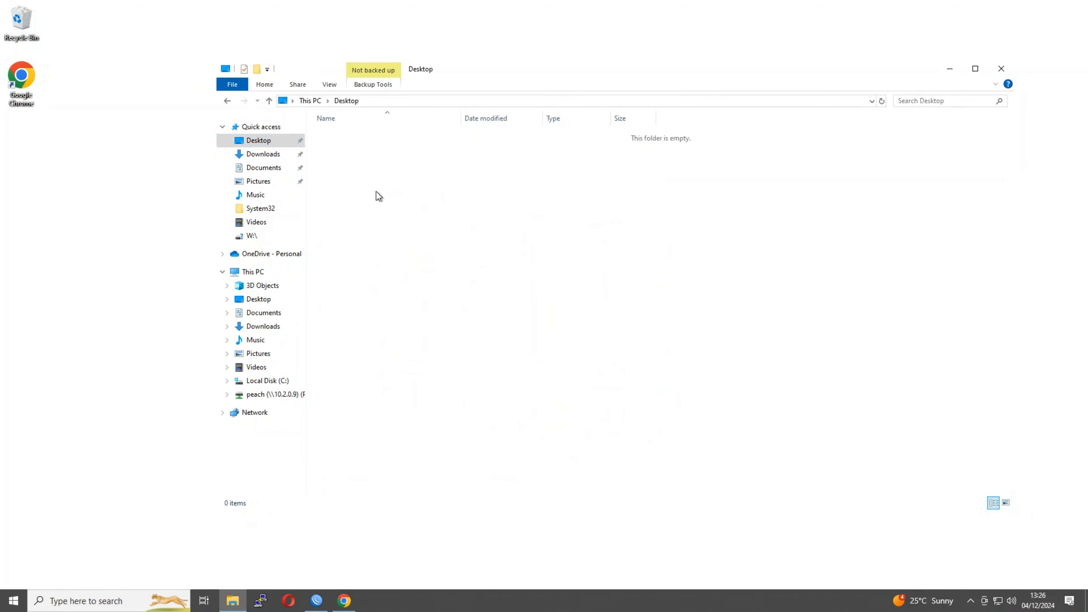
{"action": "left_click", "coordinate": [257, 156]}
{"action": "left_click_drag", "start_coordinate": [368, 151], "coordinate": [65, 193]}
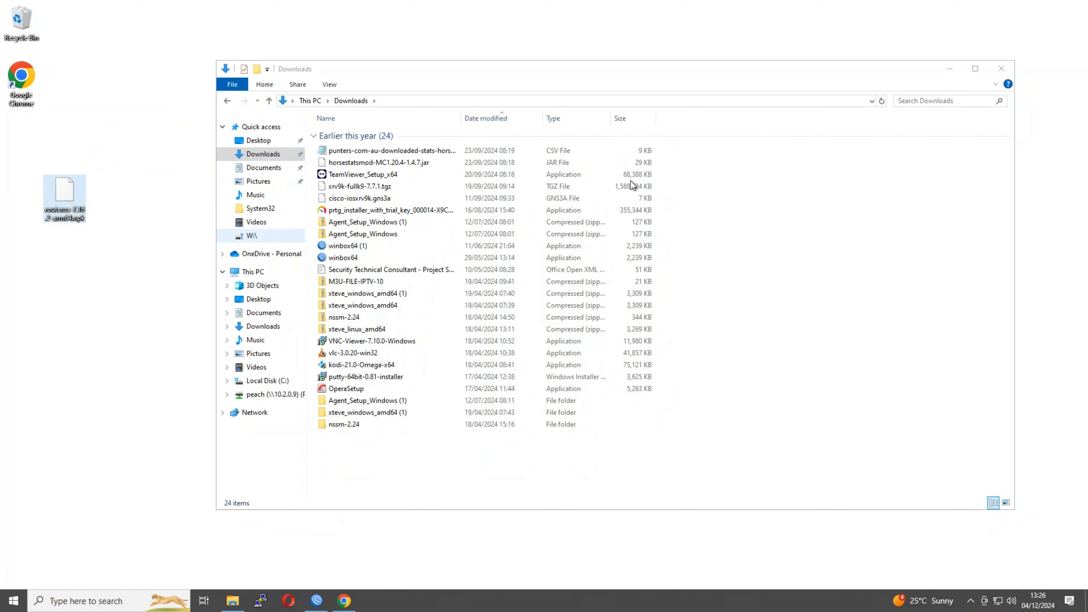
Upload routeros-7.16.2-arm64.npk from the desktop into the router's Files list
{"action": "left_click", "coordinate": [949, 70]}
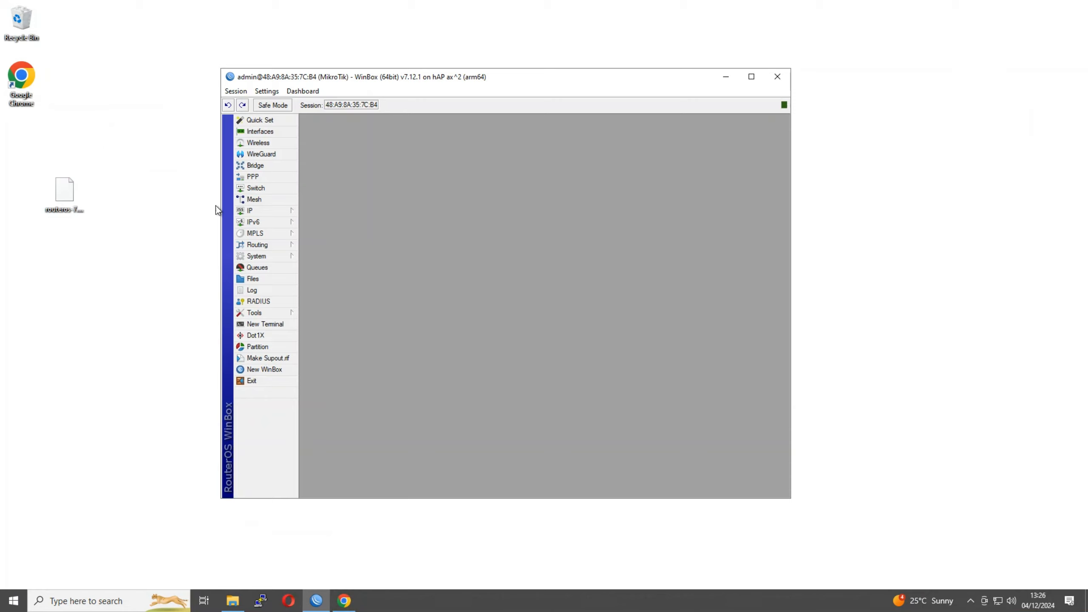
{"action": "left_click", "coordinate": [65, 195]}
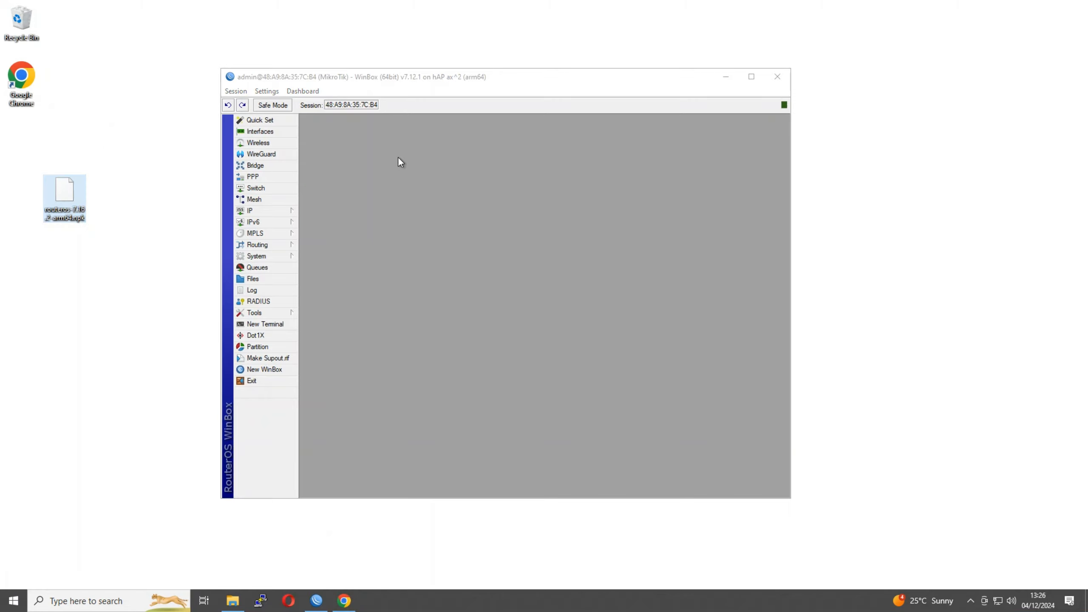
{"action": "left_click", "coordinate": [454, 297]}
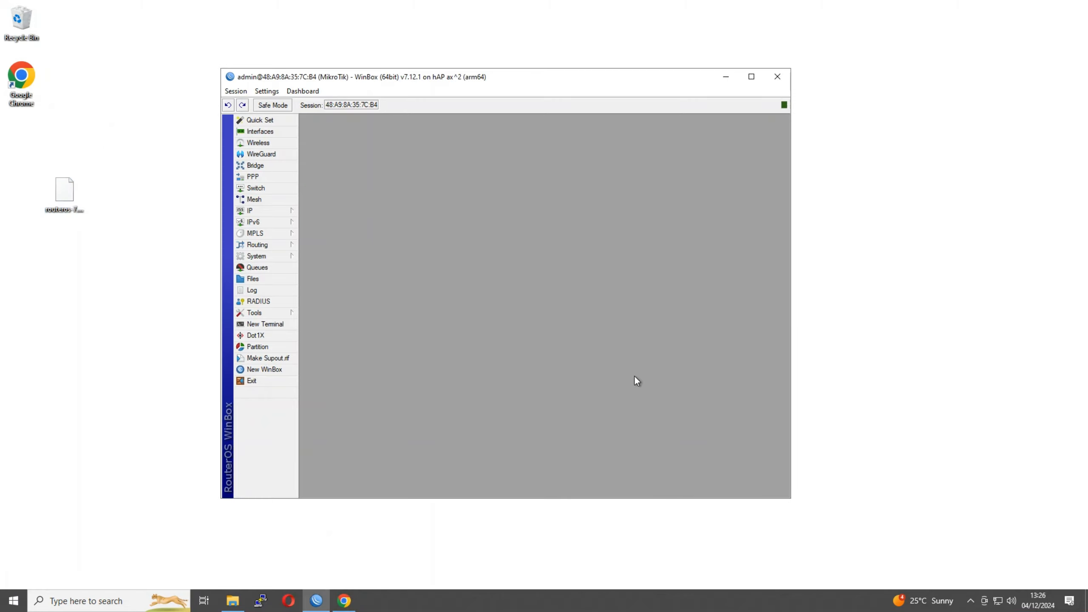
{"action": "left_click_drag", "start_coordinate": [63, 197], "coordinate": [439, 391]}
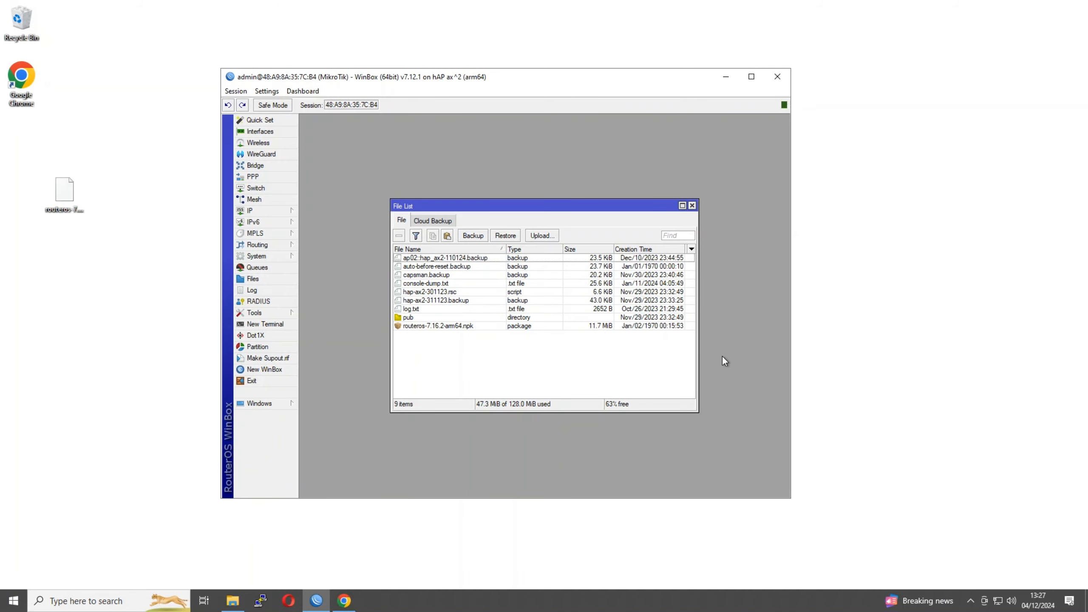
{"action": "left_click", "coordinate": [440, 326]}
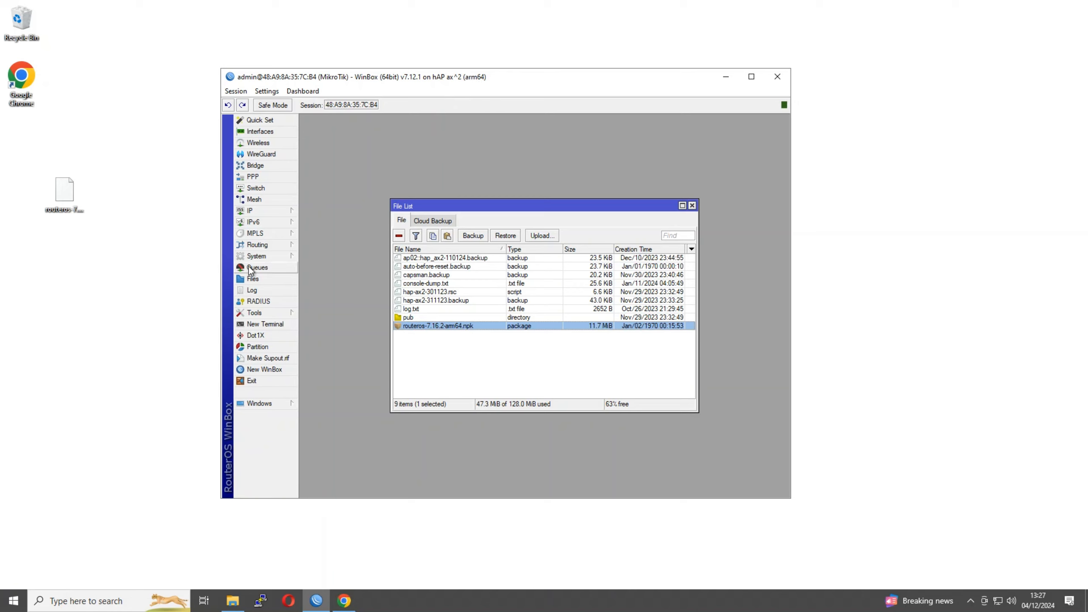
Reboot the router from the System menu and confirm the reboot
{"action": "left_click", "coordinate": [257, 256]}
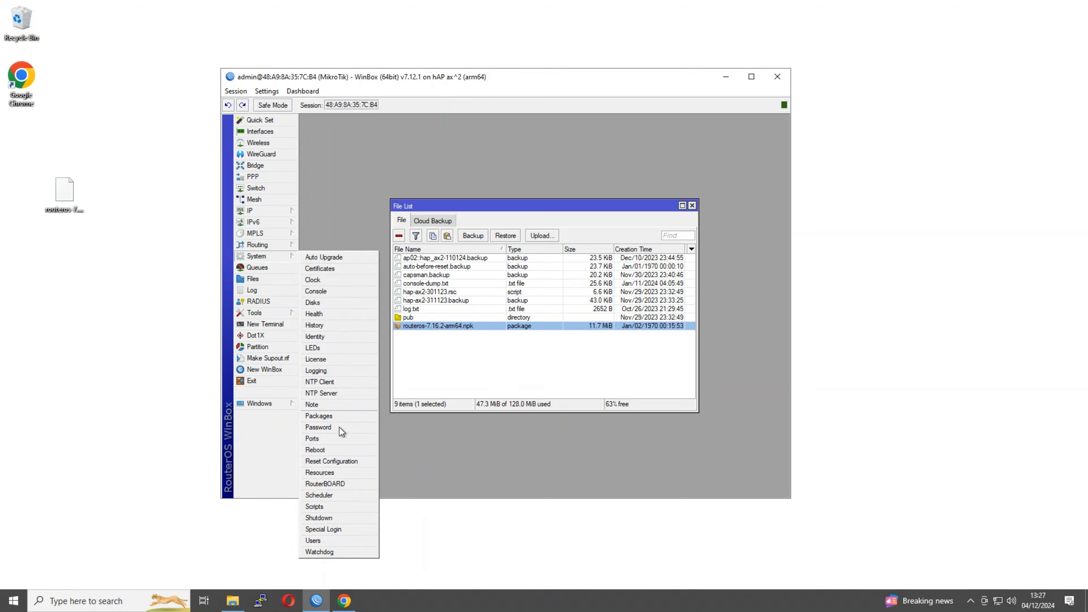
{"action": "left_click", "coordinate": [329, 450]}
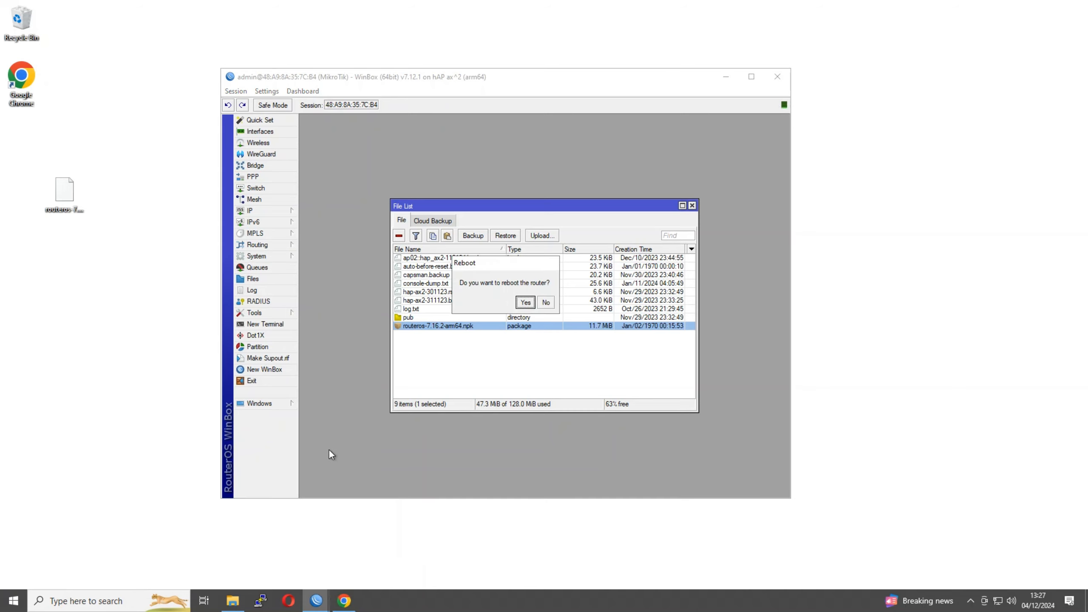
{"action": "left_click", "coordinate": [526, 303]}
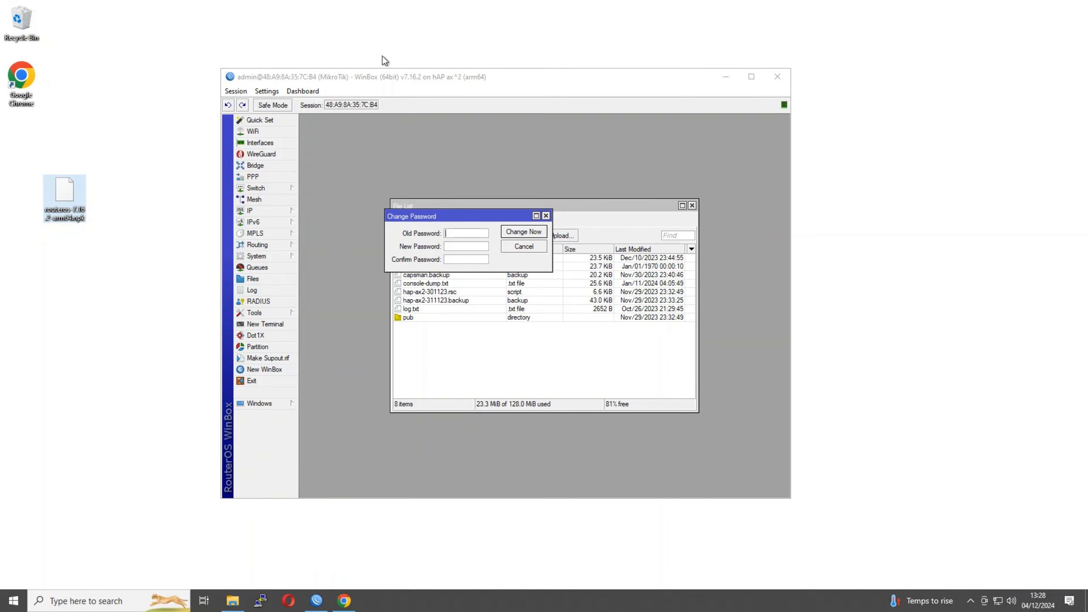
Move the Change Password dialog aside and close the router's File List
{"action": "left_click", "coordinate": [410, 80]}
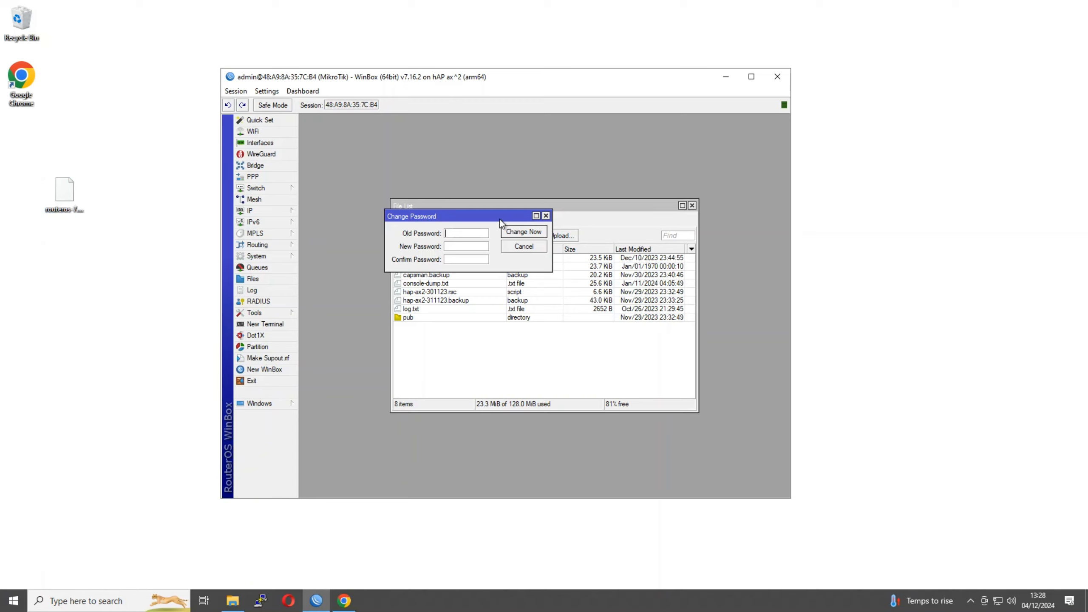
{"action": "left_click_drag", "start_coordinate": [500, 219], "coordinate": [491, 158]}
{"action": "left_click", "coordinate": [692, 206]}
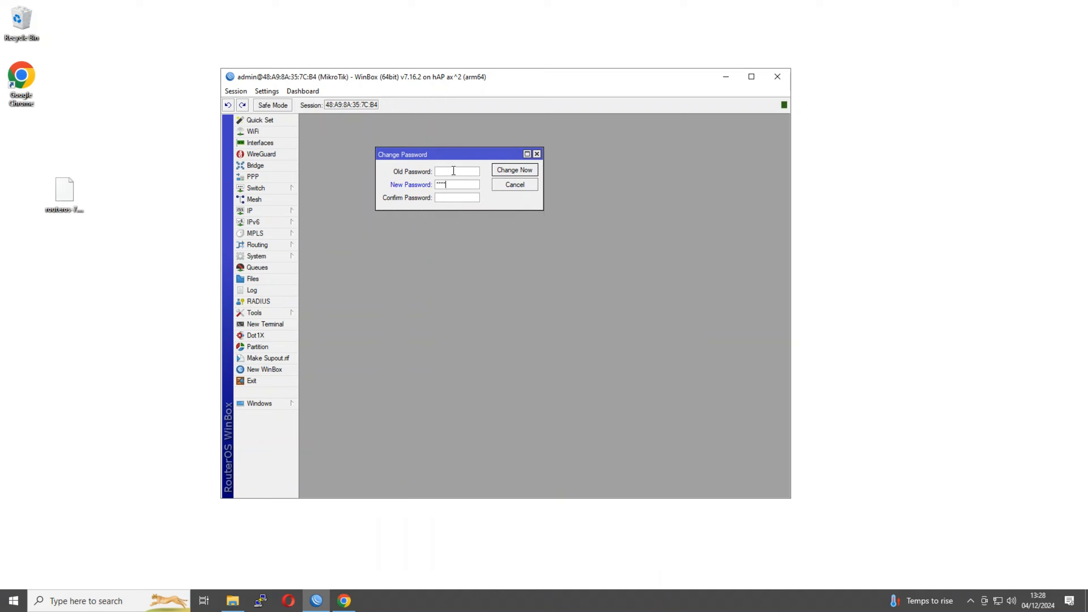
Enter and confirm a new admin password, then apply it
{"action": "type", "text": "**"}
{"action": "key", "text": "Tab"}
{"action": "type", "text": "*****"}
{"action": "left_click_drag", "start_coordinate": [465, 184], "coordinate": [359, 189]}
{"action": "type", "text": "**********"}
{"action": "key", "text": "Tab"}
{"action": "type", "text": "**********"}
{"action": "key", "text": "Return"}
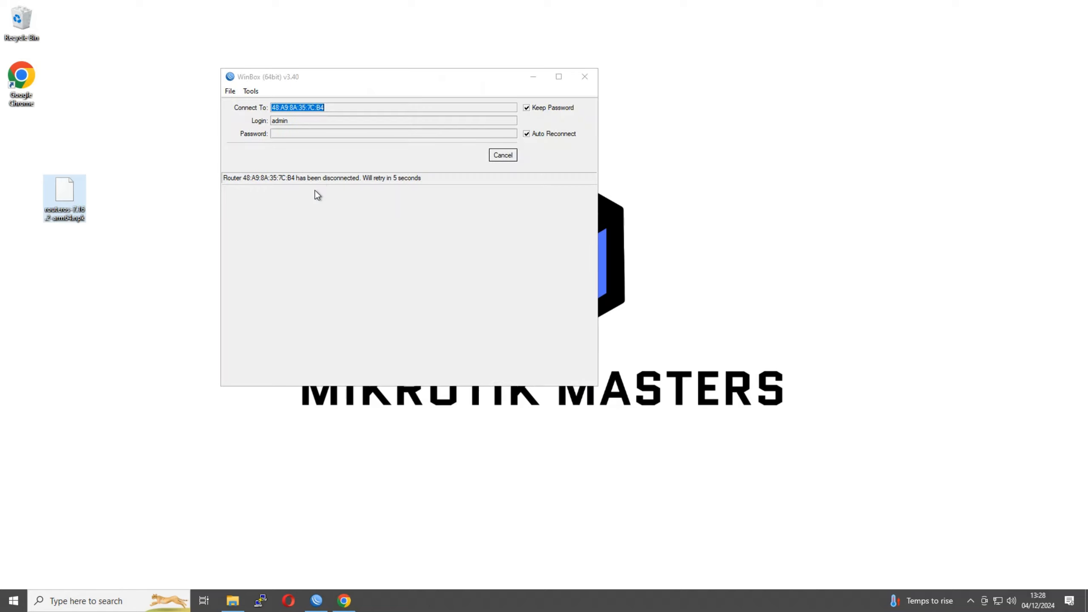
Cancel the reconnect, select the hAP ax² from refreshed Neighbors, and log in with the new password
{"action": "left_click", "coordinate": [501, 157]}
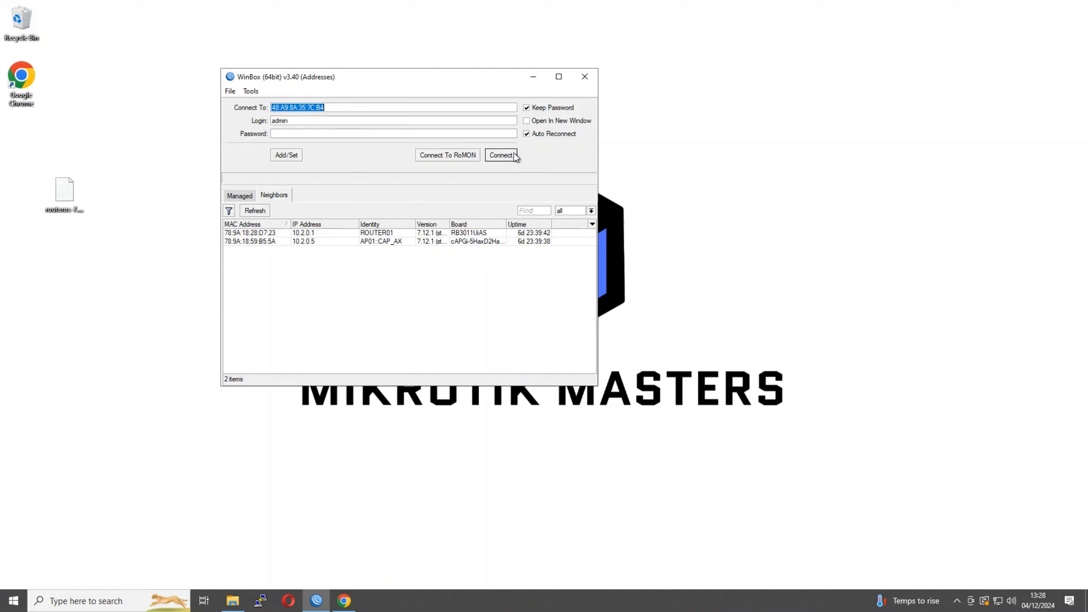
{"action": "left_click", "coordinate": [247, 212]}
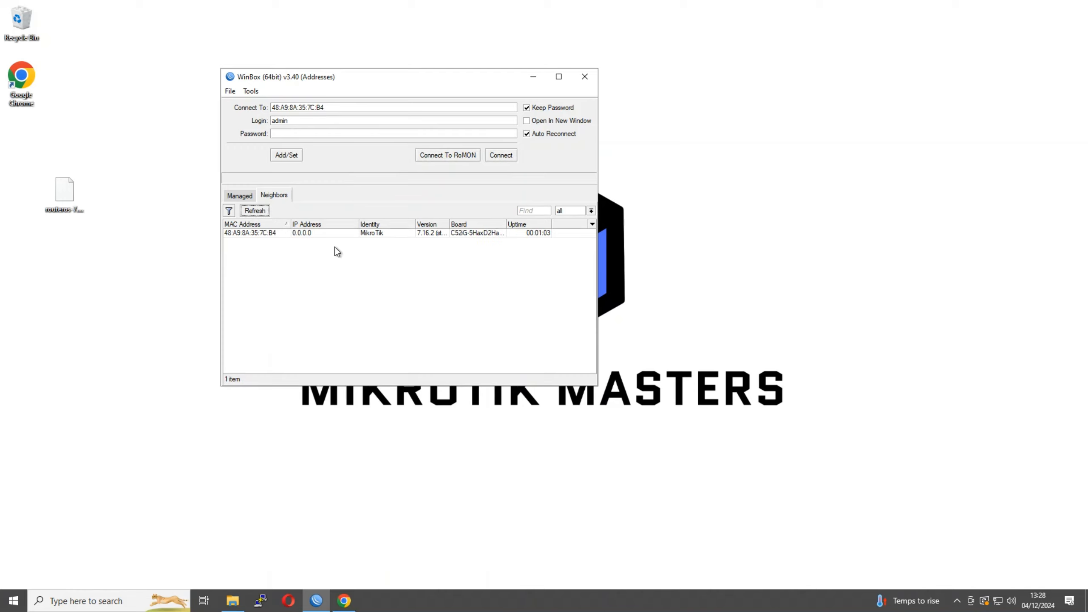
{"action": "left_click", "coordinate": [264, 234]}
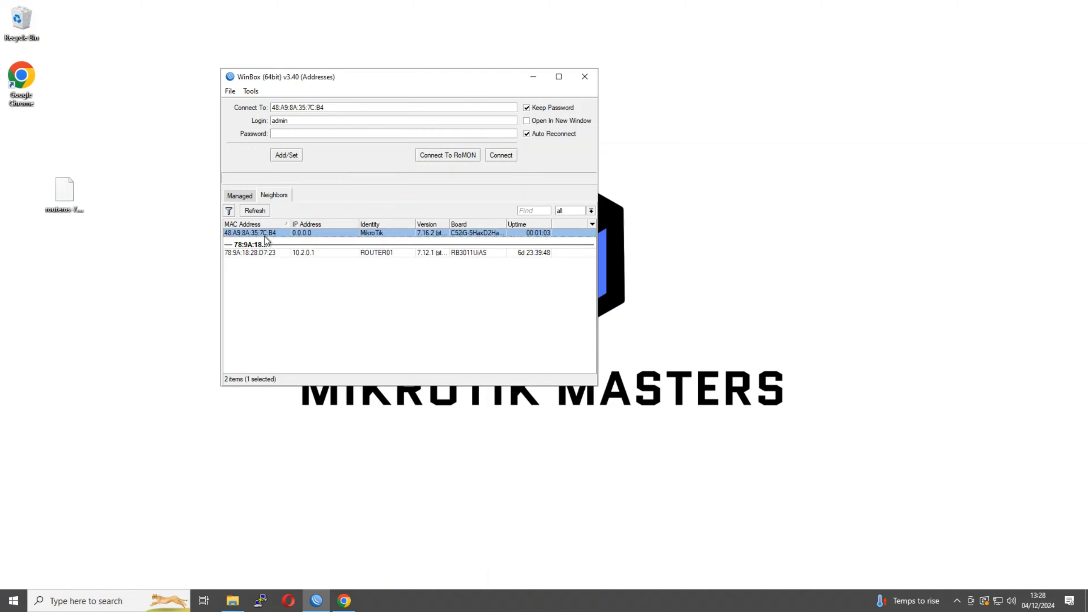
{"action": "left_click", "coordinate": [501, 155]}
{"action": "left_click", "coordinate": [350, 136]}
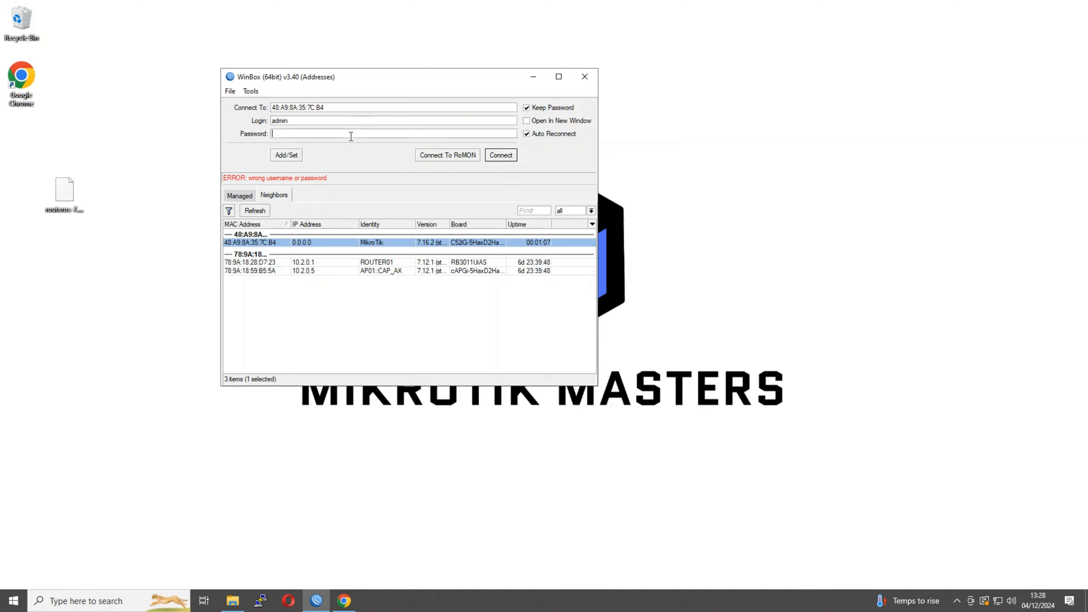
{"action": "type", "text": "**********"}
{"action": "key", "text": "Return"}
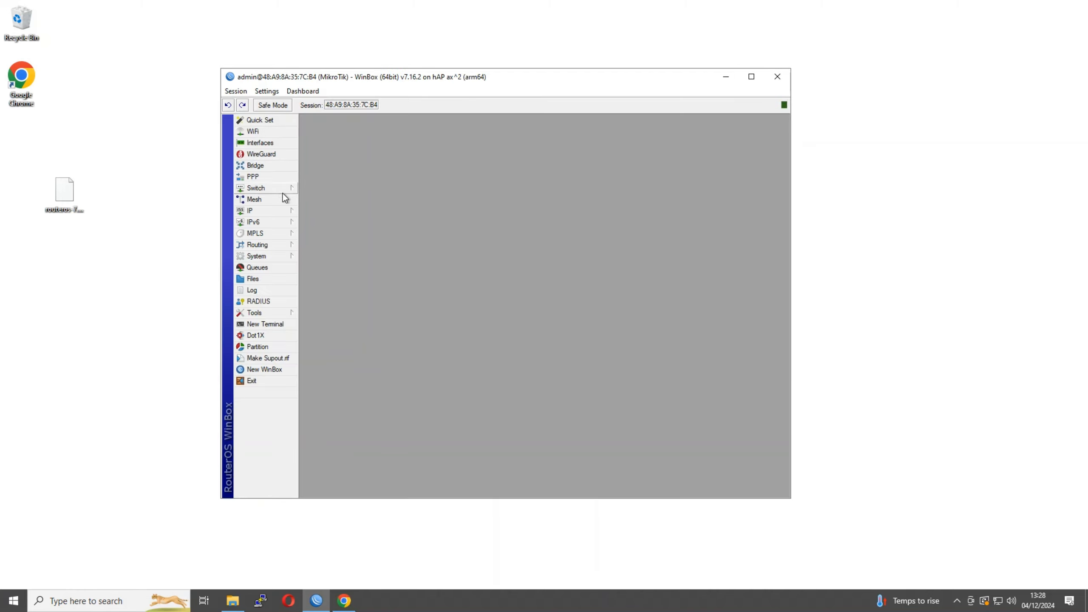
Create a new bridge named LAN_BRIDGE in the Bridge window
{"action": "left_click", "coordinate": [271, 214]}
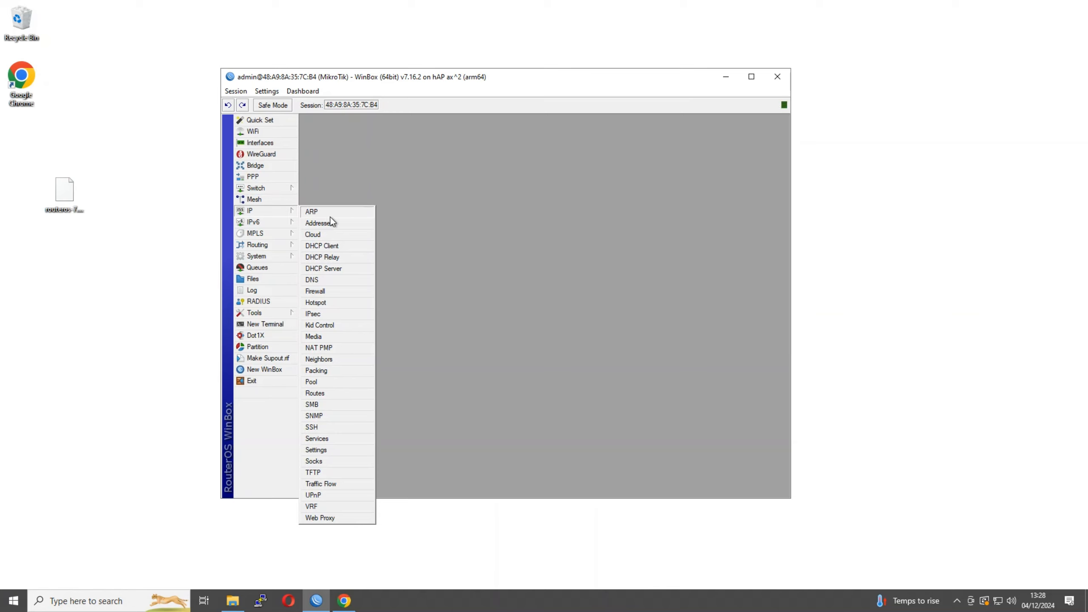
{"action": "left_click", "coordinate": [257, 165]}
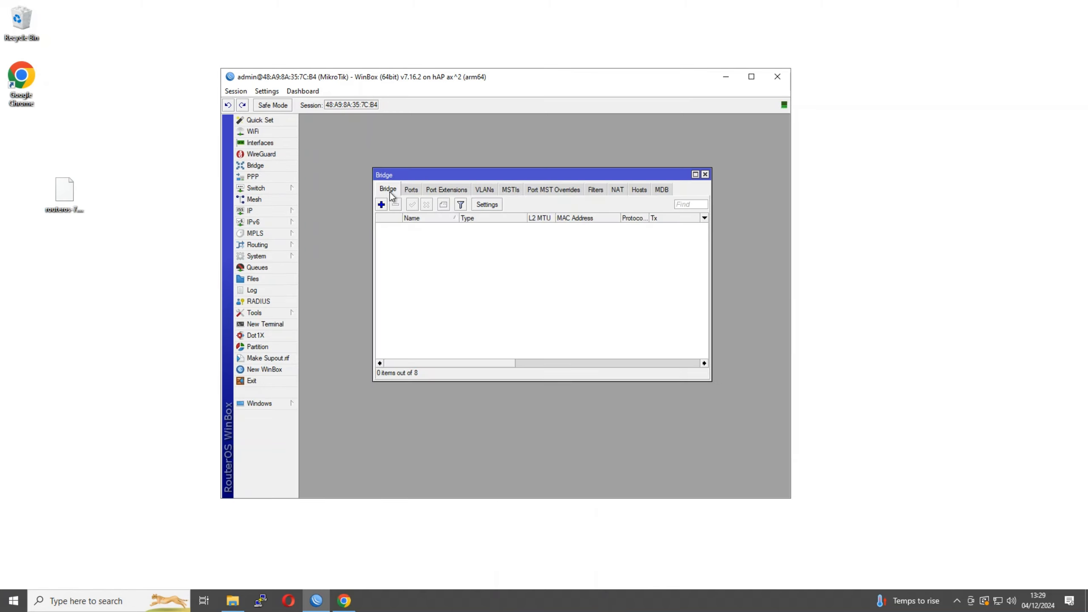
{"action": "left_click", "coordinate": [381, 205]}
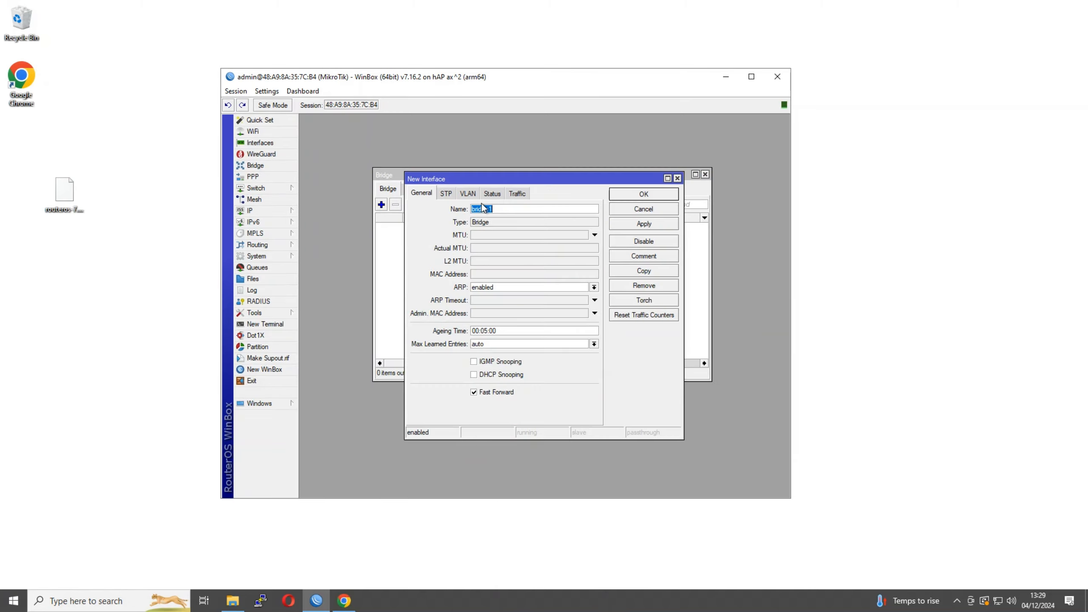
{"action": "type", "text": "LAN_BRIDGE"}
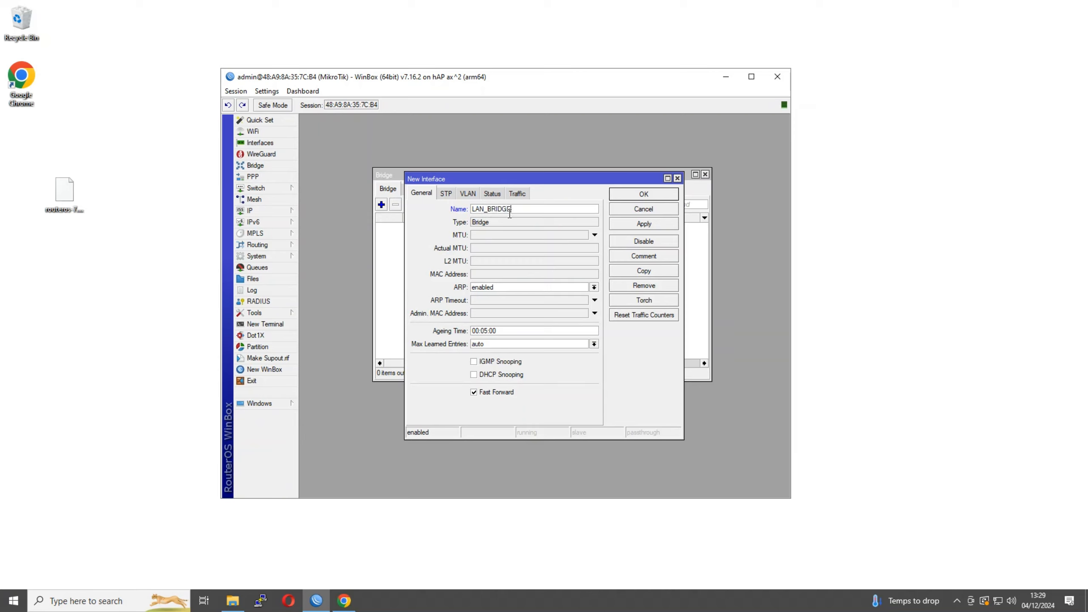
{"action": "left_click", "coordinate": [644, 194]}
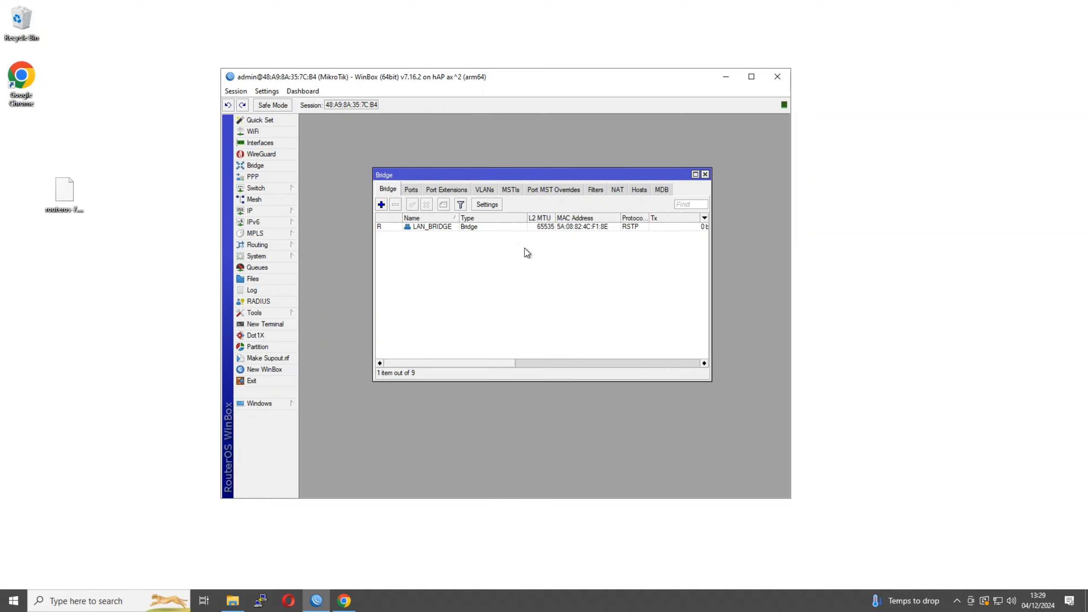
Add ether2 as a port of LAN_BRIDGE on the Ports tab
{"action": "left_click", "coordinate": [411, 189]}
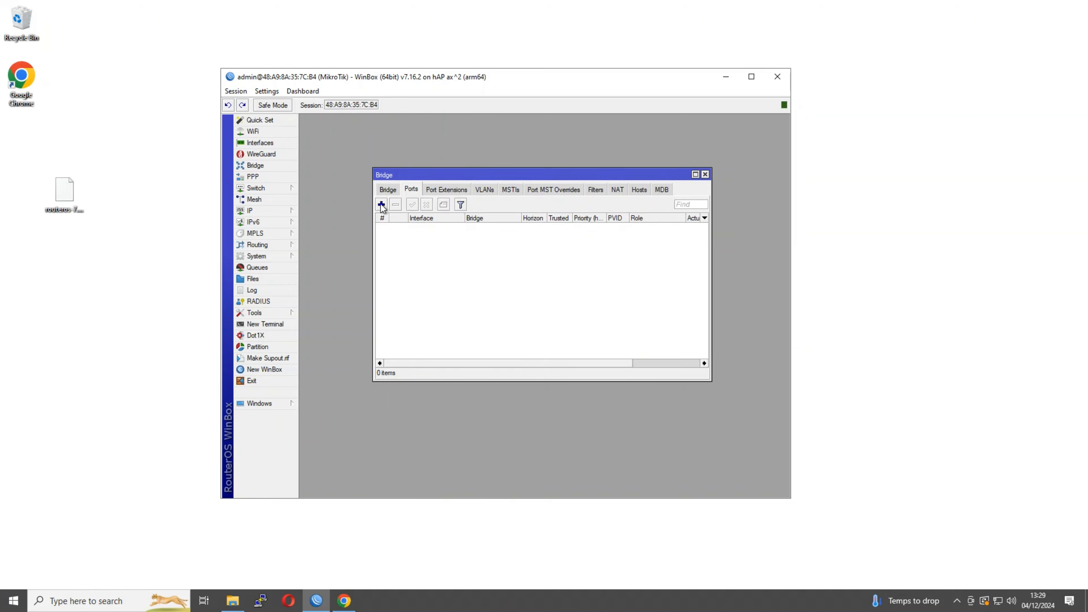
{"action": "left_click", "coordinate": [381, 204]}
{"action": "left_click", "coordinate": [493, 243]}
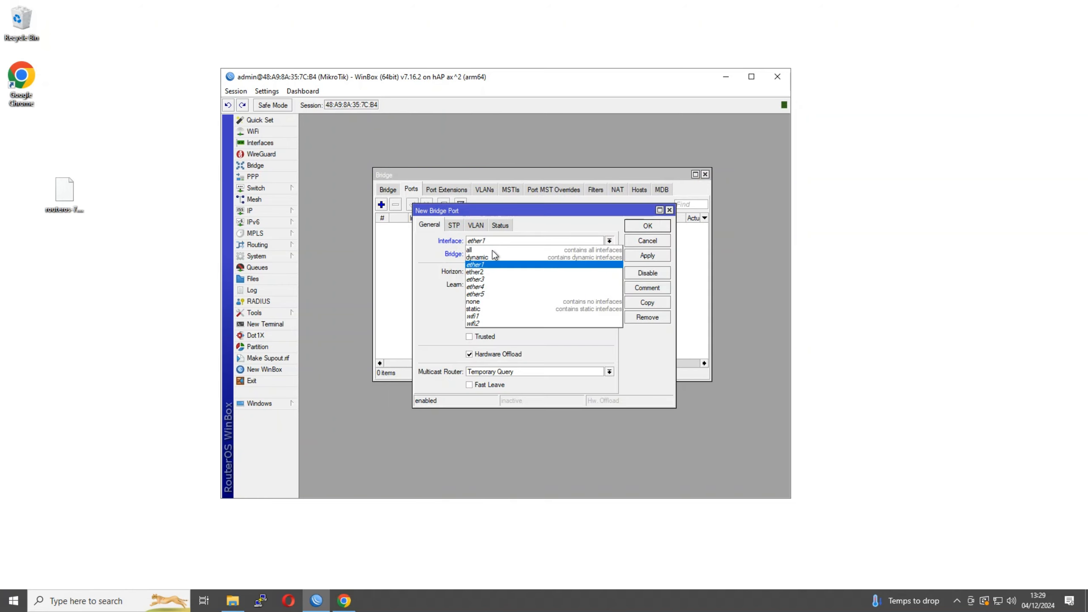
{"action": "left_click", "coordinate": [493, 271]}
{"action": "left_click", "coordinate": [496, 242]}
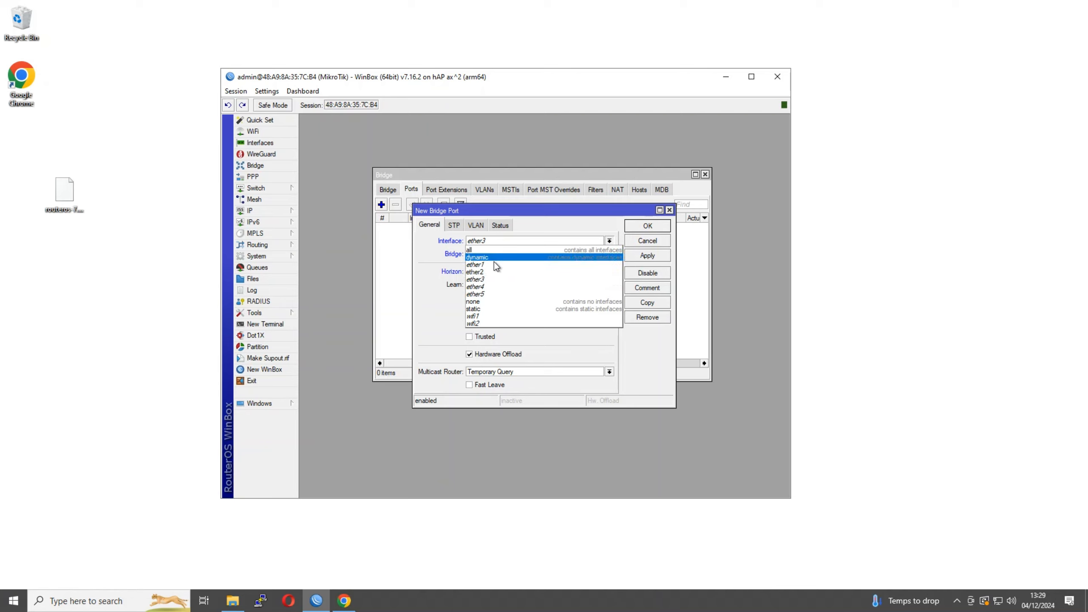
{"action": "left_click", "coordinate": [495, 268]}
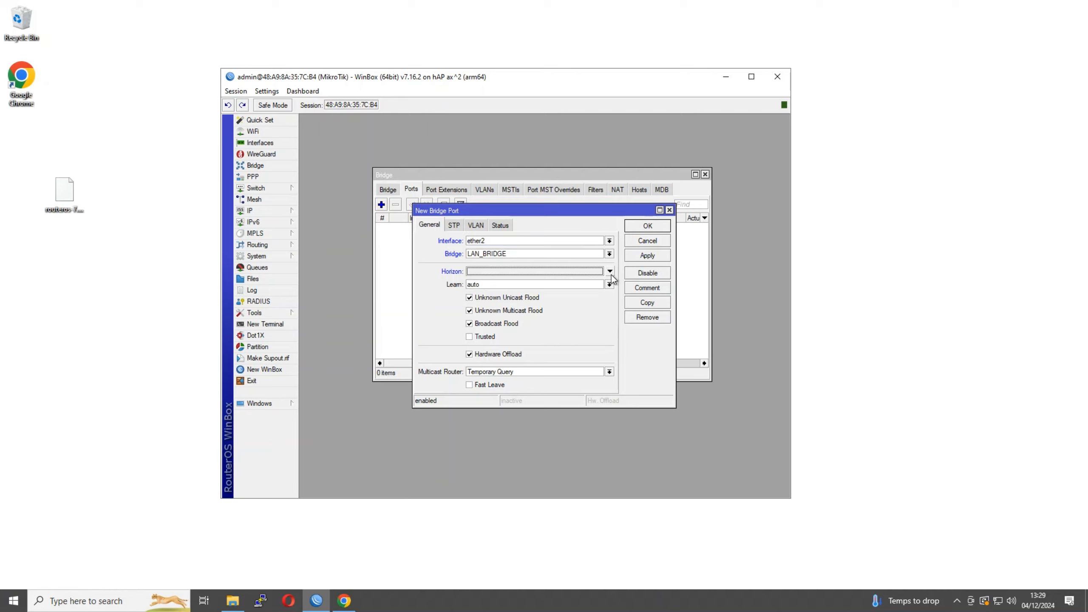
{"action": "left_click", "coordinate": [645, 226]}
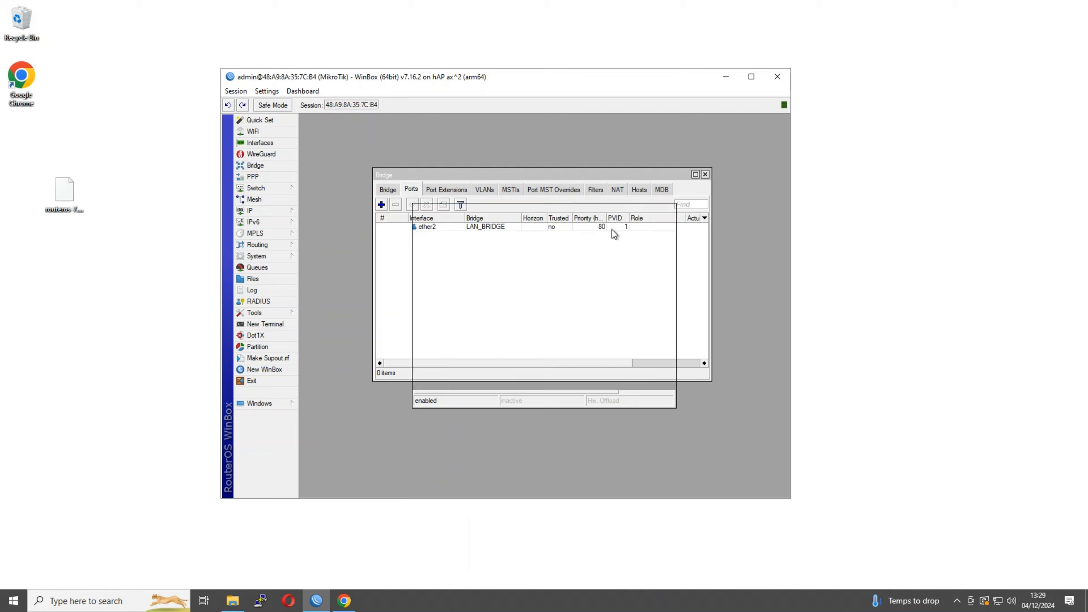
Start adding ether3, then cancel the dropped session's reconnect and connect again
{"action": "left_click", "coordinate": [381, 205]}
{"action": "left_click", "coordinate": [493, 243]}
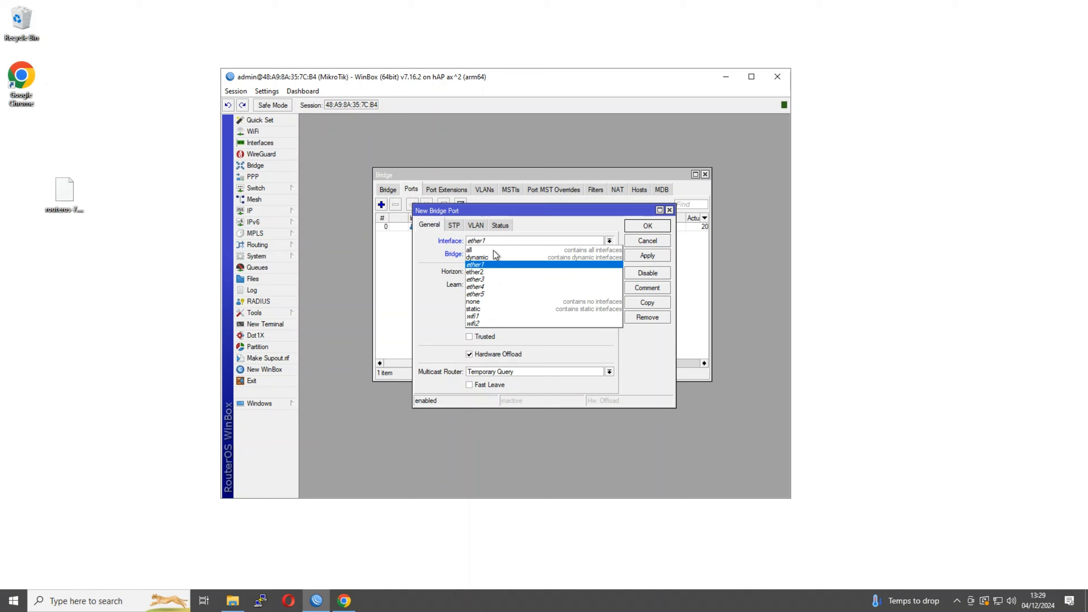
{"action": "left_click", "coordinate": [497, 280]}
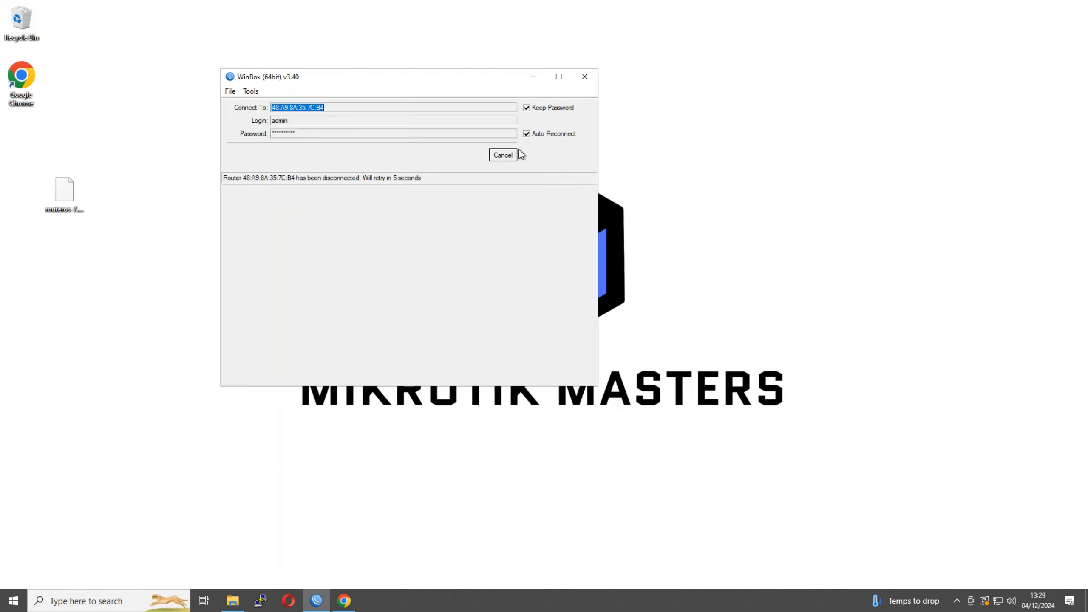
{"action": "left_click", "coordinate": [499, 156]}
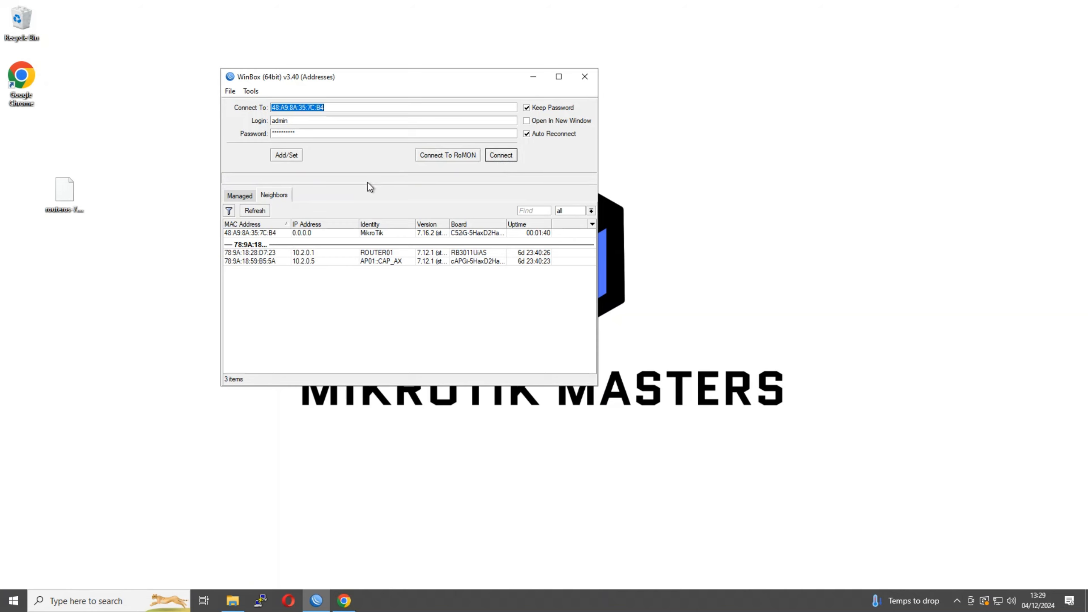
{"action": "left_click", "coordinate": [500, 157]}
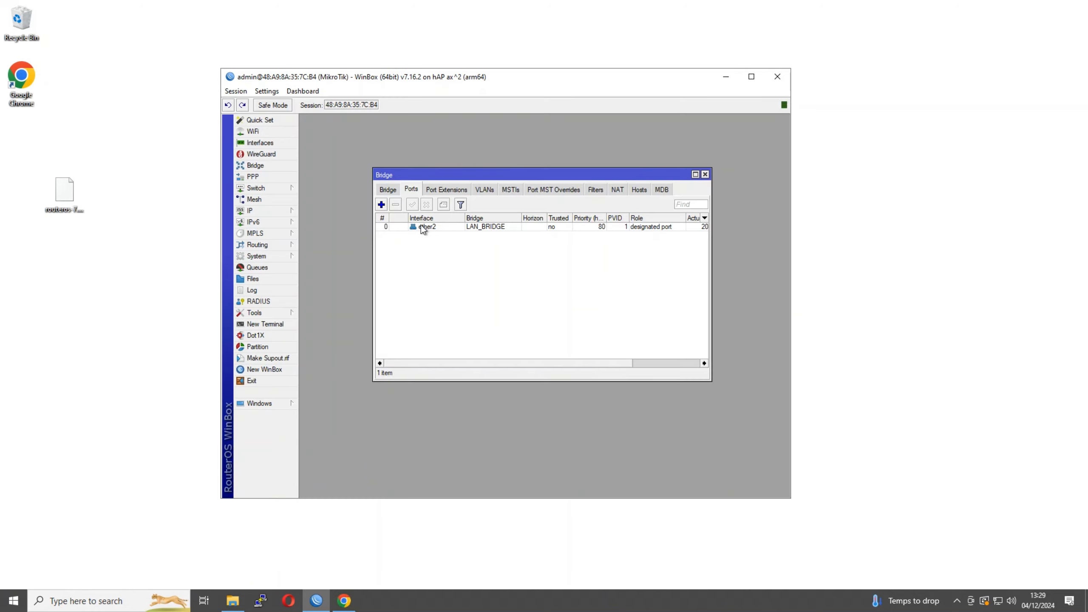
Add ether3 to LAN_BRIDGE as a new bridge port
{"action": "left_click", "coordinate": [381, 204]}
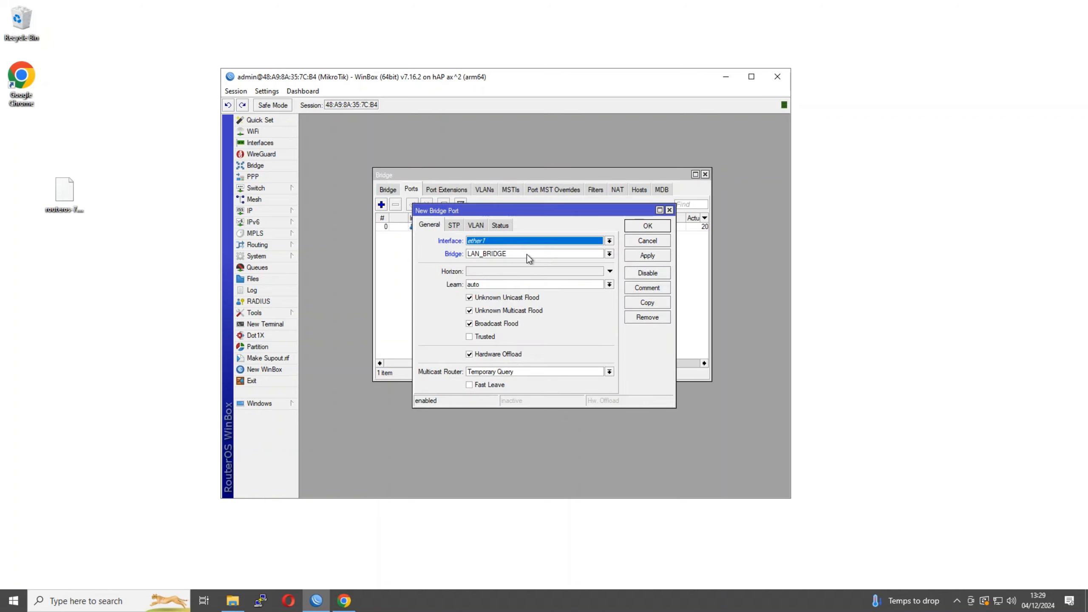
{"action": "left_click", "coordinate": [526, 244]}
{"action": "left_click", "coordinate": [511, 276]}
{"action": "left_click", "coordinate": [646, 227]}
{"action": "left_click", "coordinate": [381, 204]}
{"action": "left_click", "coordinate": [521, 241]}
{"action": "left_click", "coordinate": [522, 281]}
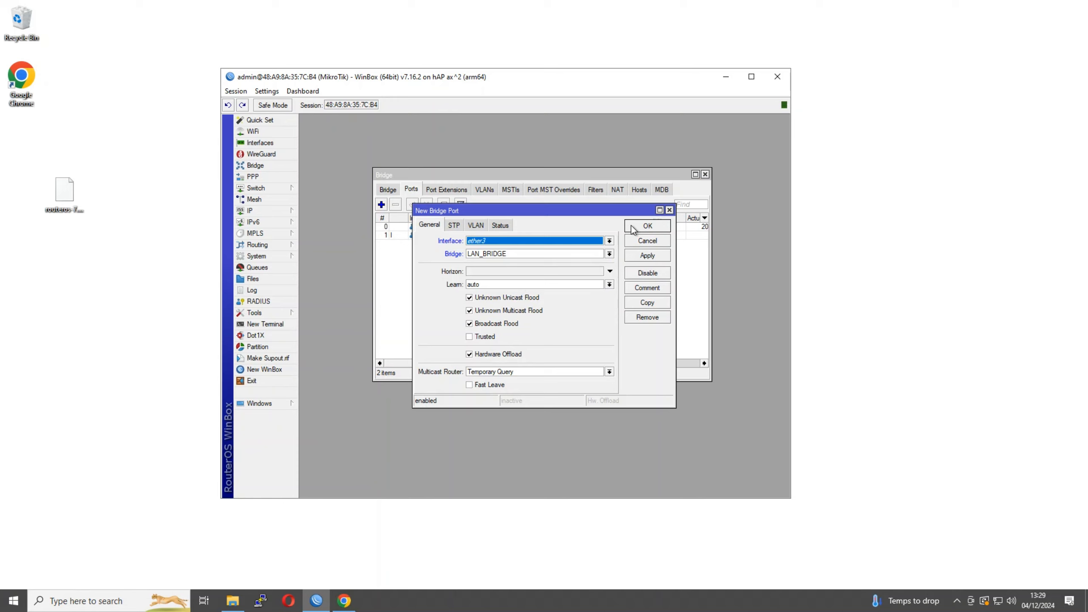
{"action": "left_click", "coordinate": [561, 245]}
{"action": "left_click", "coordinate": [549, 284]}
{"action": "left_click", "coordinate": [643, 227]}
Add ether4 and ether5 as LAN_BRIDGE ports
{"action": "left_click", "coordinate": [381, 204]}
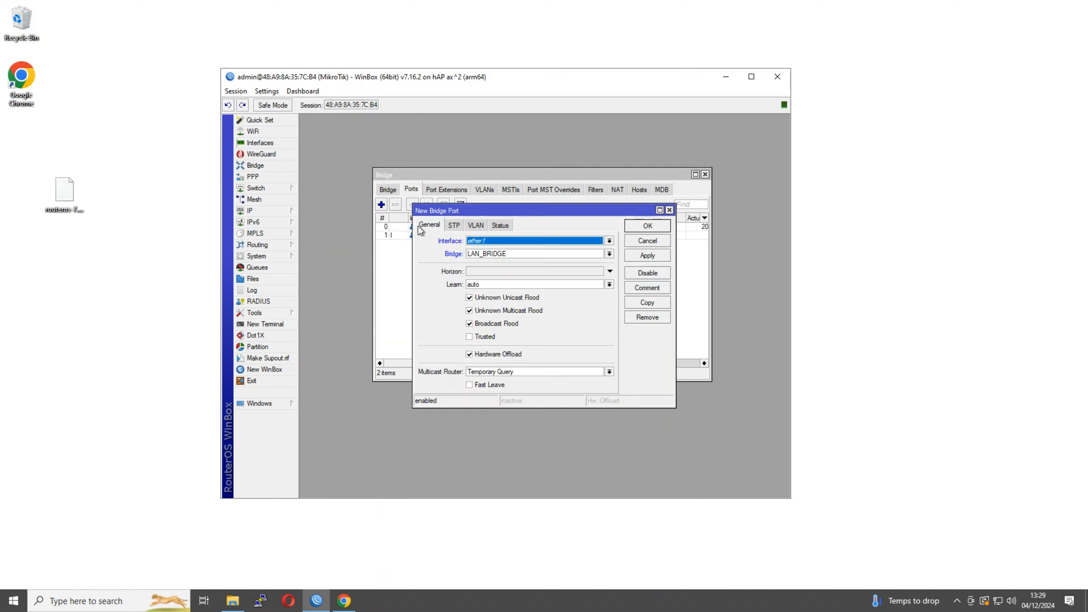
{"action": "left_click", "coordinate": [492, 241]}
{"action": "left_click", "coordinate": [508, 283]}
{"action": "left_click", "coordinate": [643, 227]}
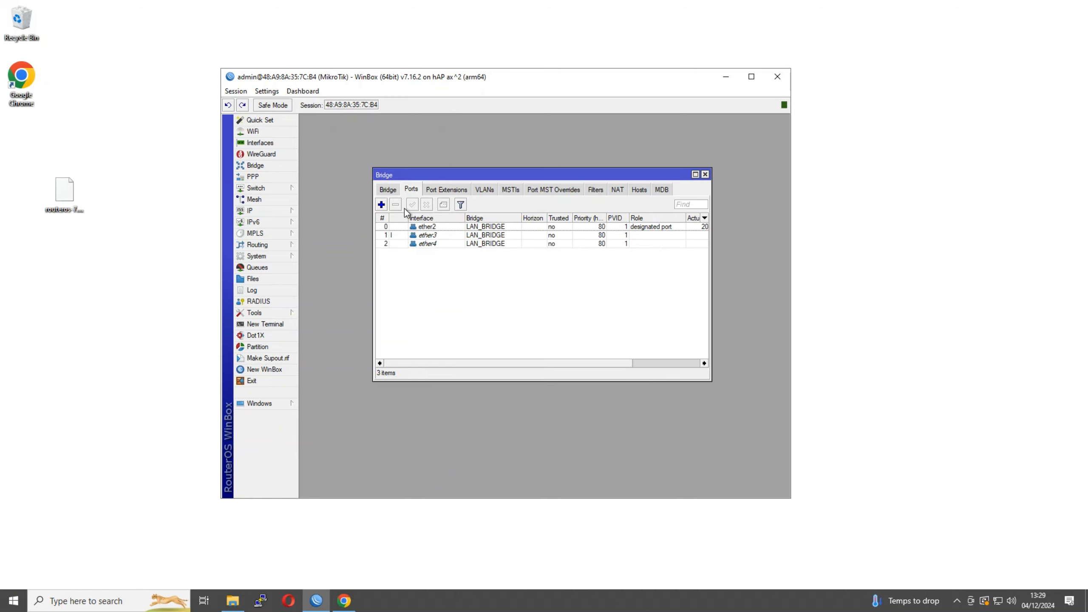
{"action": "left_click", "coordinate": [381, 208]}
{"action": "left_click", "coordinate": [492, 241]}
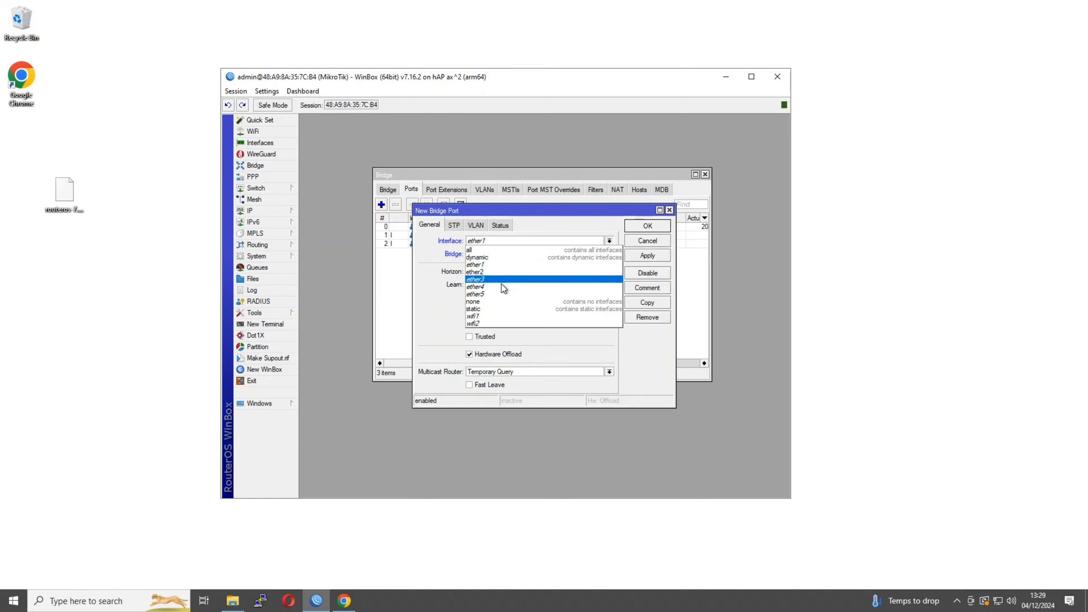
{"action": "left_click", "coordinate": [501, 295]}
{"action": "left_click", "coordinate": [647, 226]}
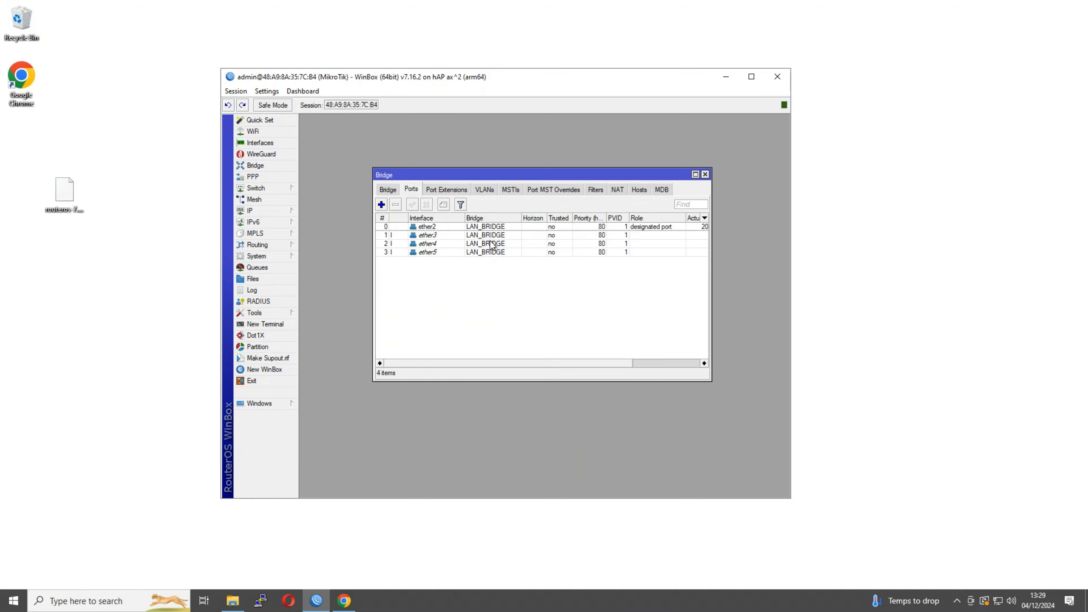
{"action": "left_click", "coordinate": [386, 189]}
{"action": "left_click", "coordinate": [411, 190]}
Add wifi1 and wifi2 as LAN_BRIDGE ports, completing six bridge ports
{"action": "left_click", "coordinate": [381, 205]}
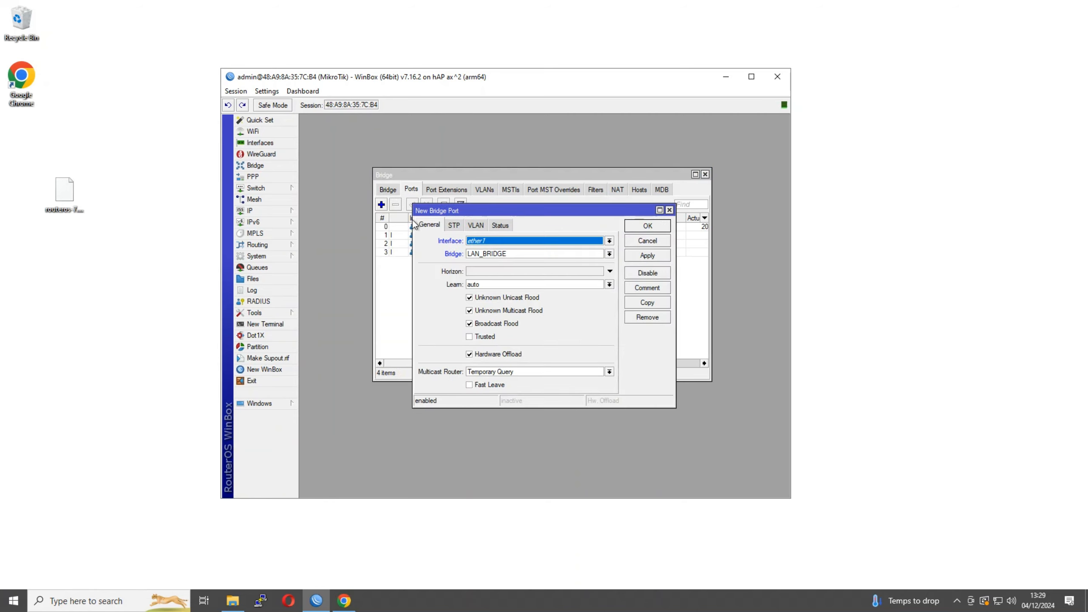
{"action": "left_click", "coordinate": [519, 243]}
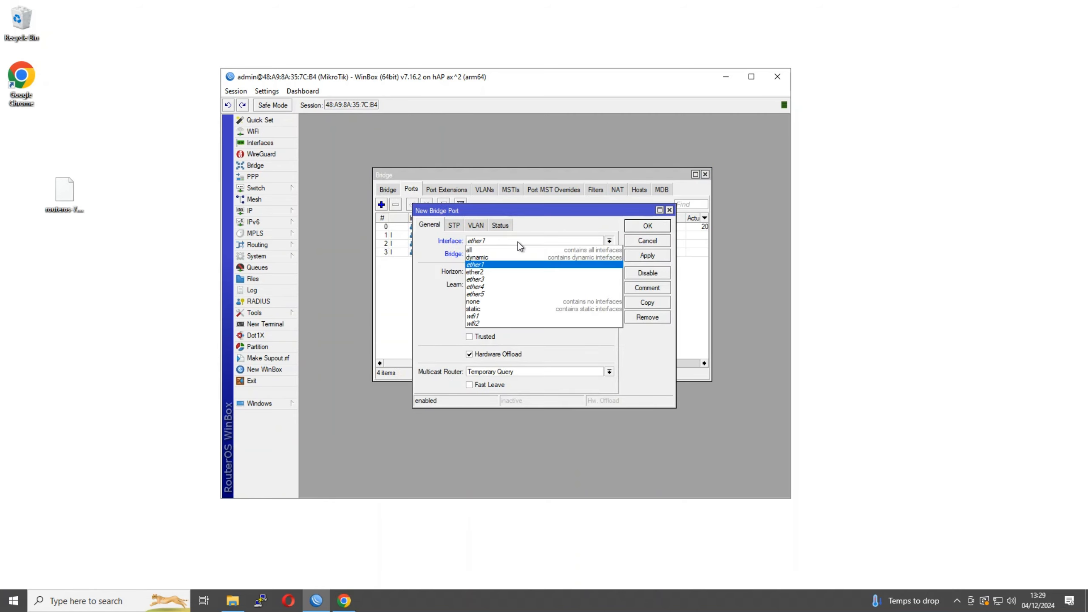
{"action": "left_click", "coordinate": [509, 316]}
{"action": "left_click", "coordinate": [648, 225]}
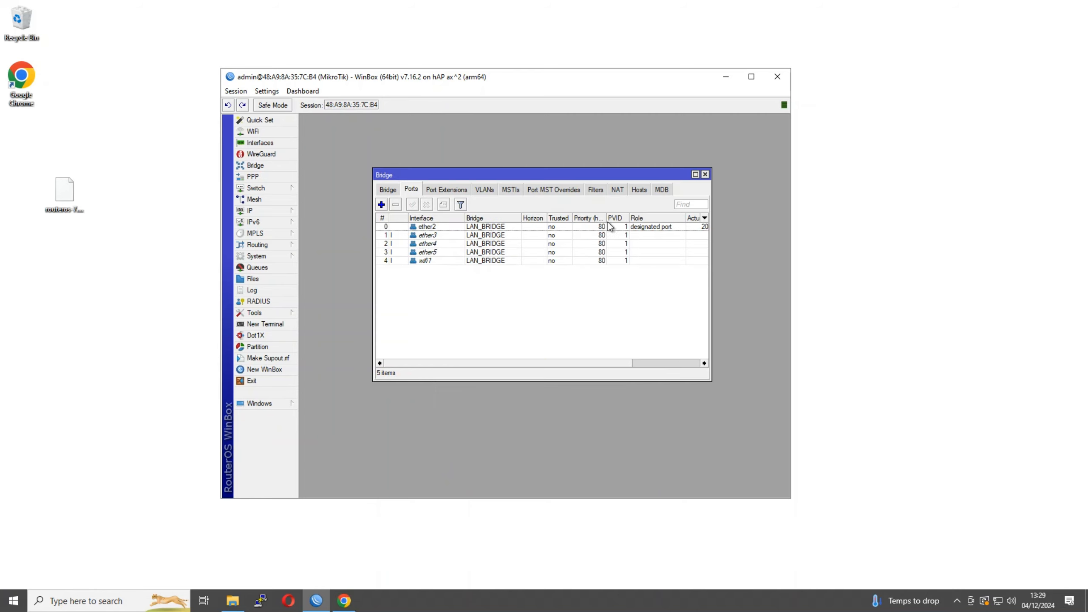
{"action": "left_click", "coordinate": [381, 205]}
{"action": "left_click", "coordinate": [489, 240]}
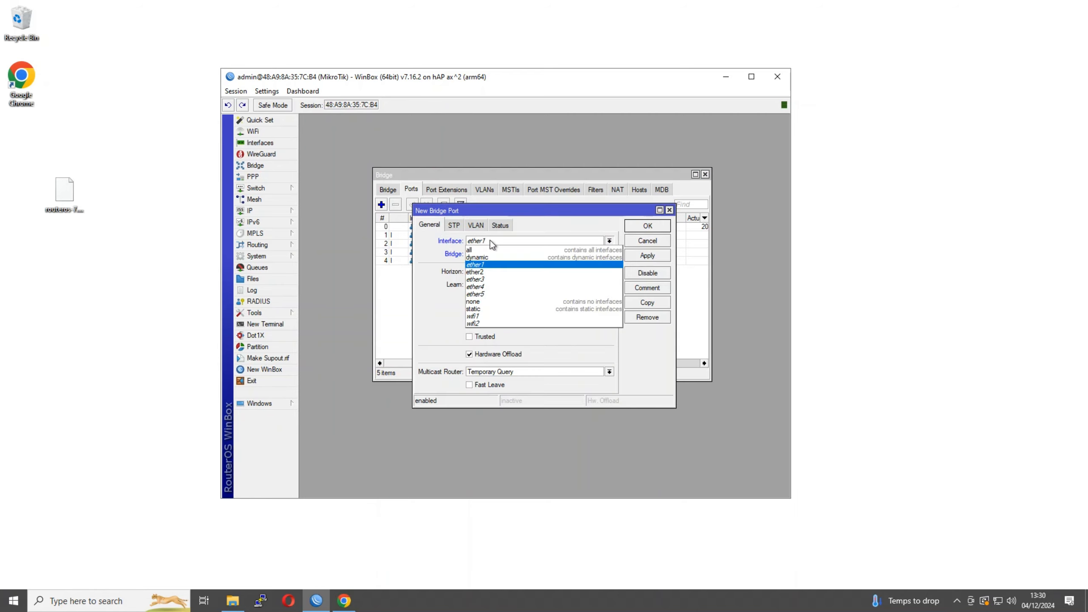
{"action": "left_click", "coordinate": [486, 323]}
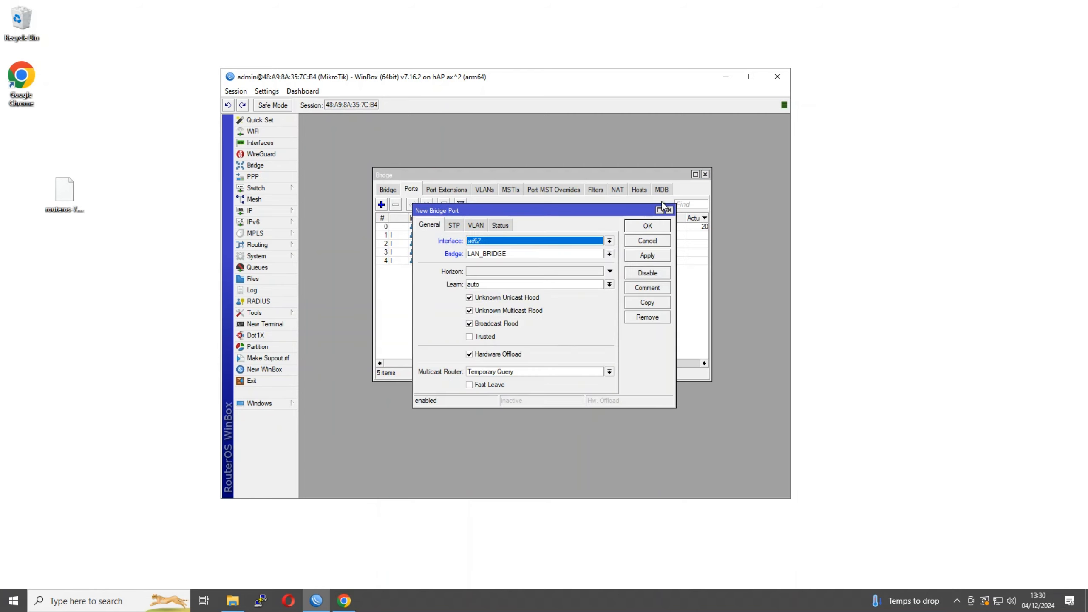
{"action": "left_click", "coordinate": [637, 227]}
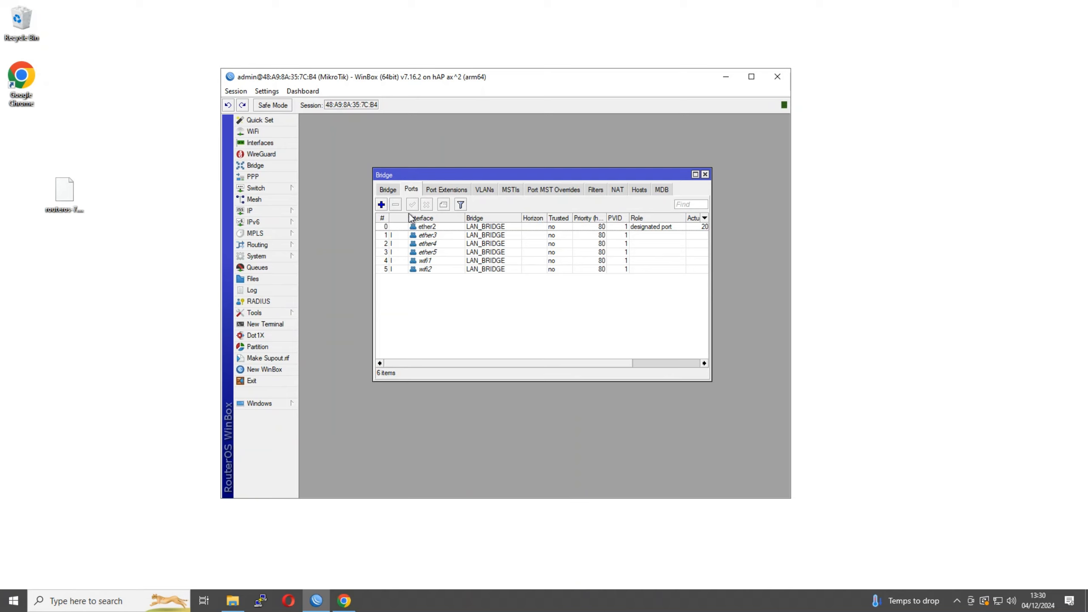
Add address 192.168.0.1/24 on interface LAN_BRIDGE in IP > Addresses
{"action": "left_click", "coordinate": [257, 211]}
{"action": "left_click", "coordinate": [321, 223]}
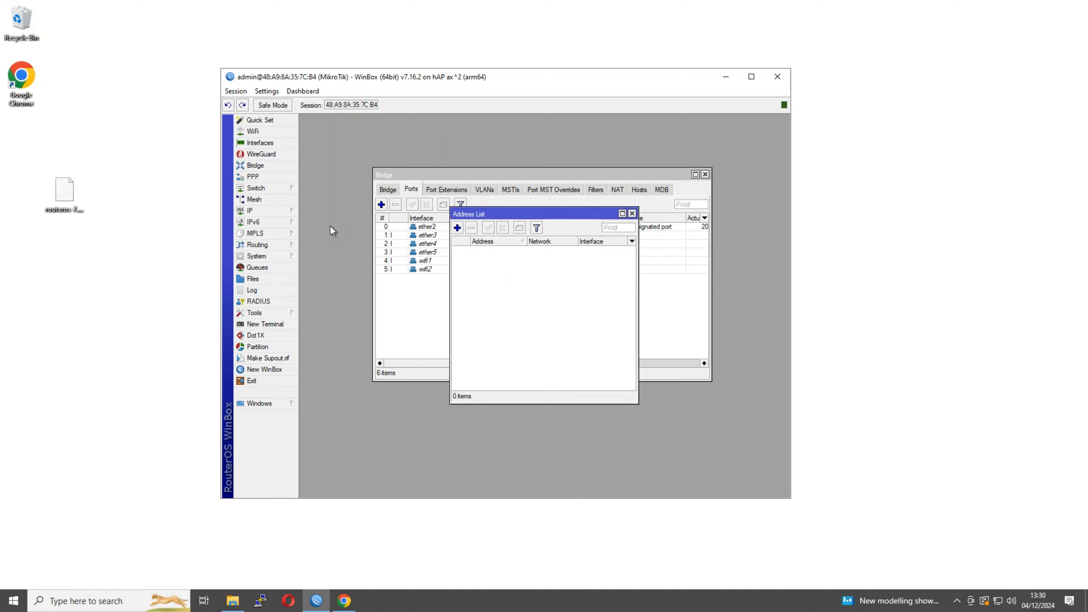
{"action": "left_click", "coordinate": [456, 228]}
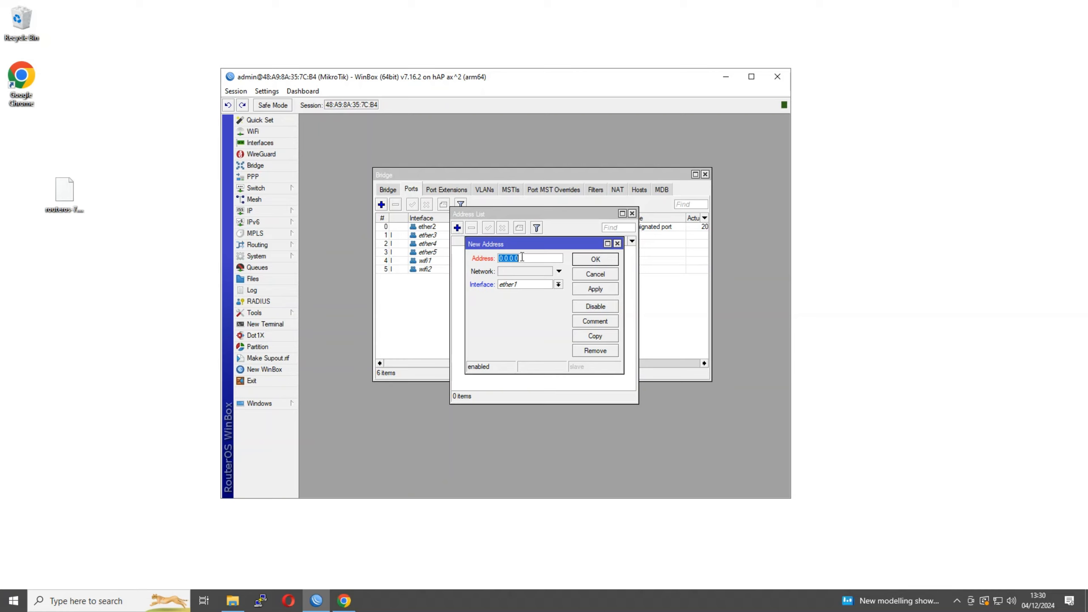
{"action": "type", "text": "10"}
{"action": "double_click", "coordinate": [515, 262]}
{"action": "type", "text": "192.168.0.1/24"}
{"action": "left_click", "coordinate": [559, 285]}
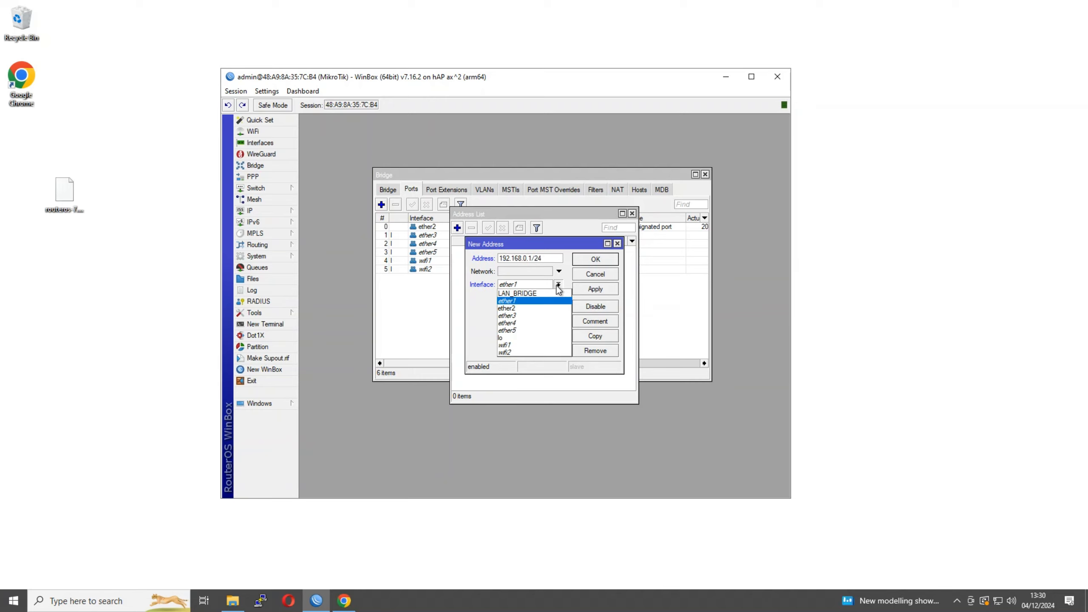
{"action": "left_click", "coordinate": [538, 295]}
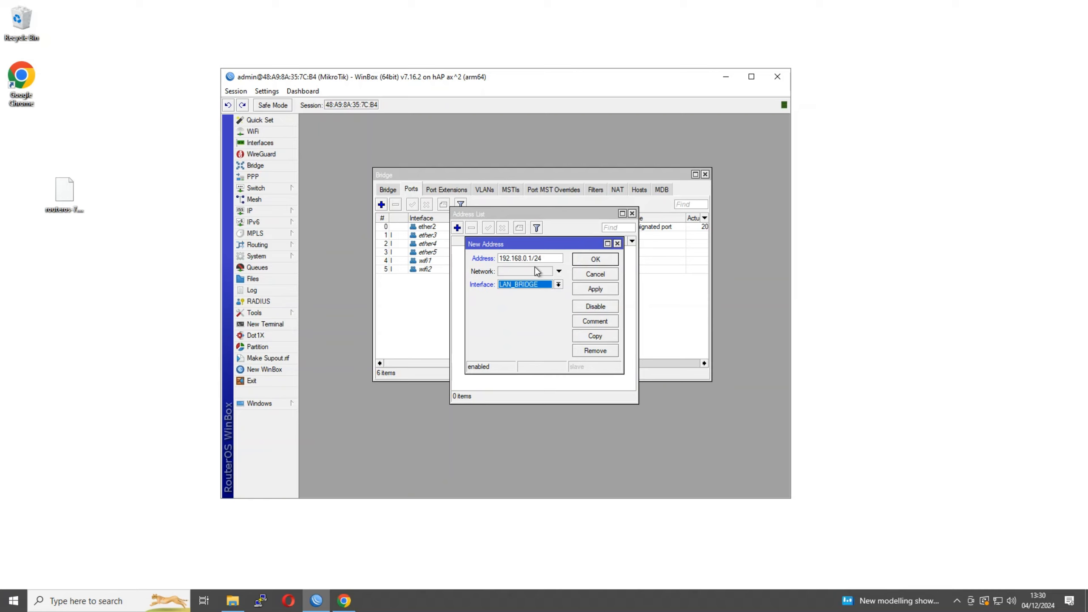
{"action": "left_click", "coordinate": [596, 290]}
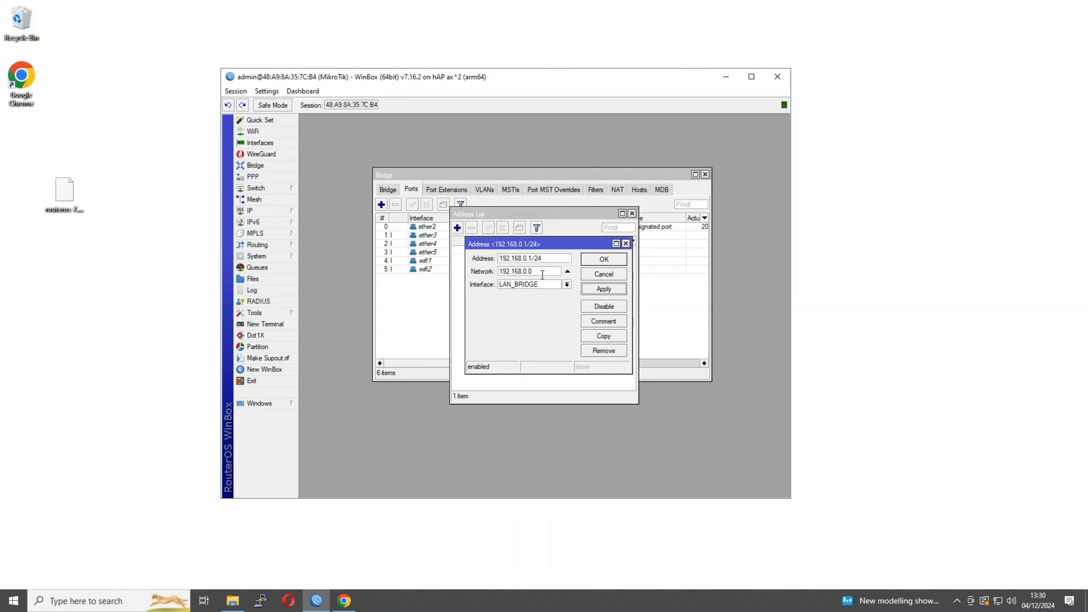
{"action": "left_click", "coordinate": [622, 260]}
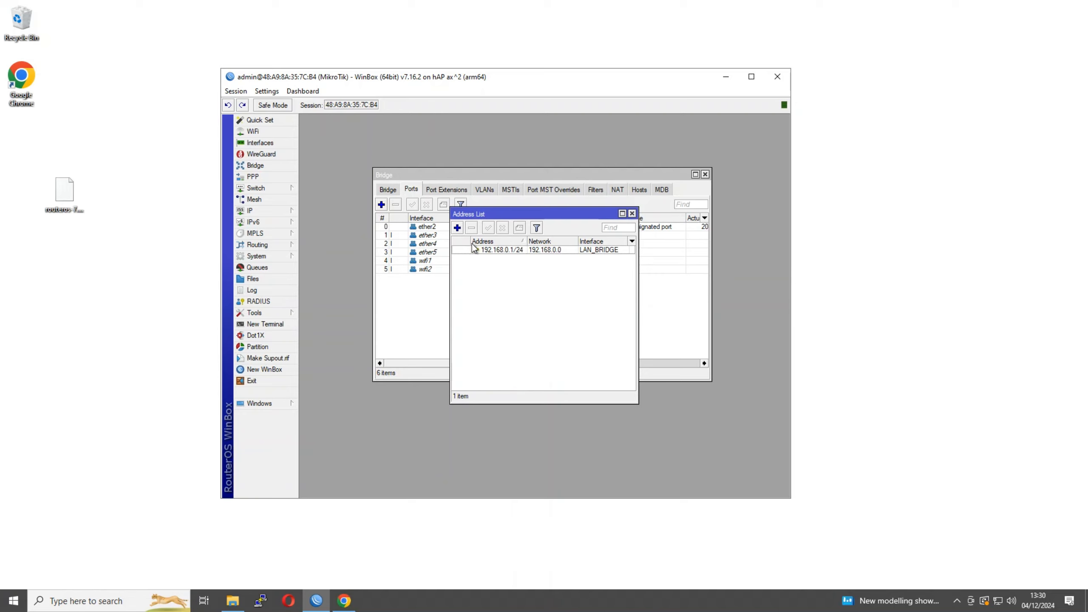
Open a second New Address entry and discard it without adding anything
{"action": "left_click", "coordinate": [457, 228]}
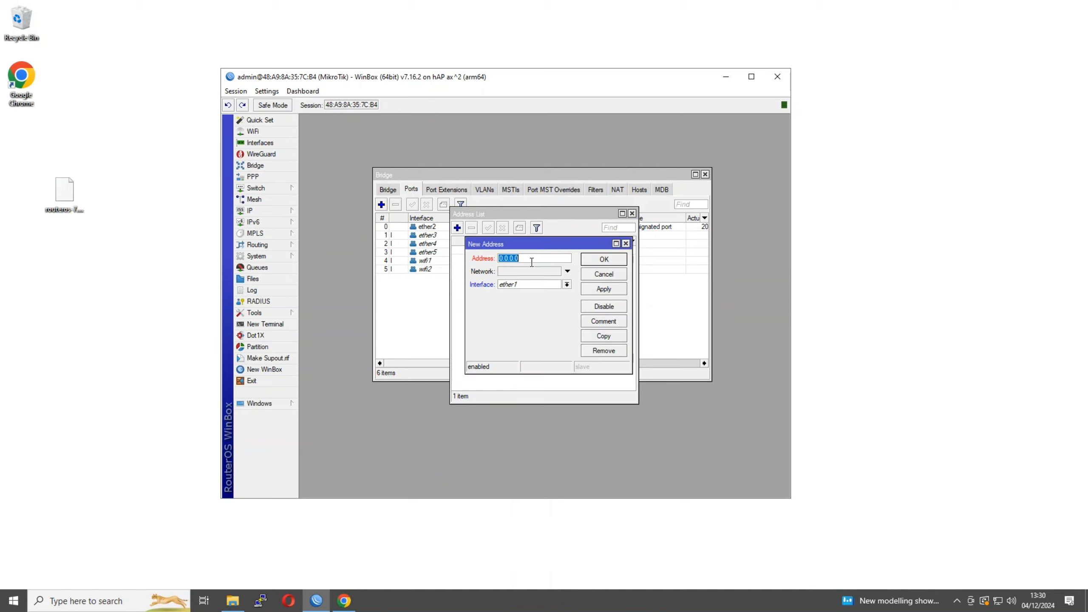
{"action": "left_click", "coordinate": [602, 275]}
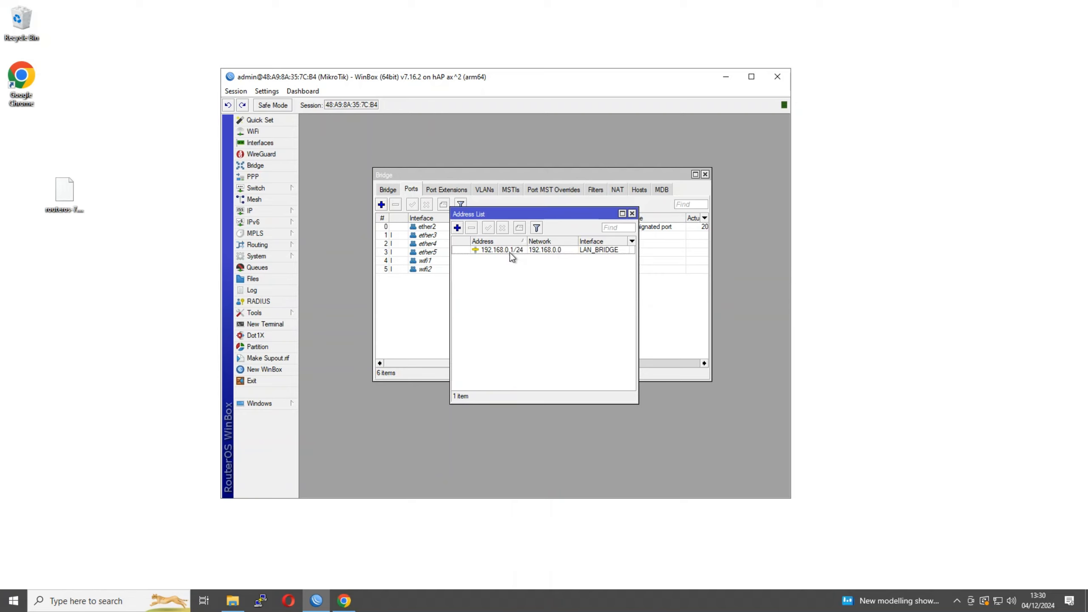
{"action": "left_click", "coordinate": [275, 211]}
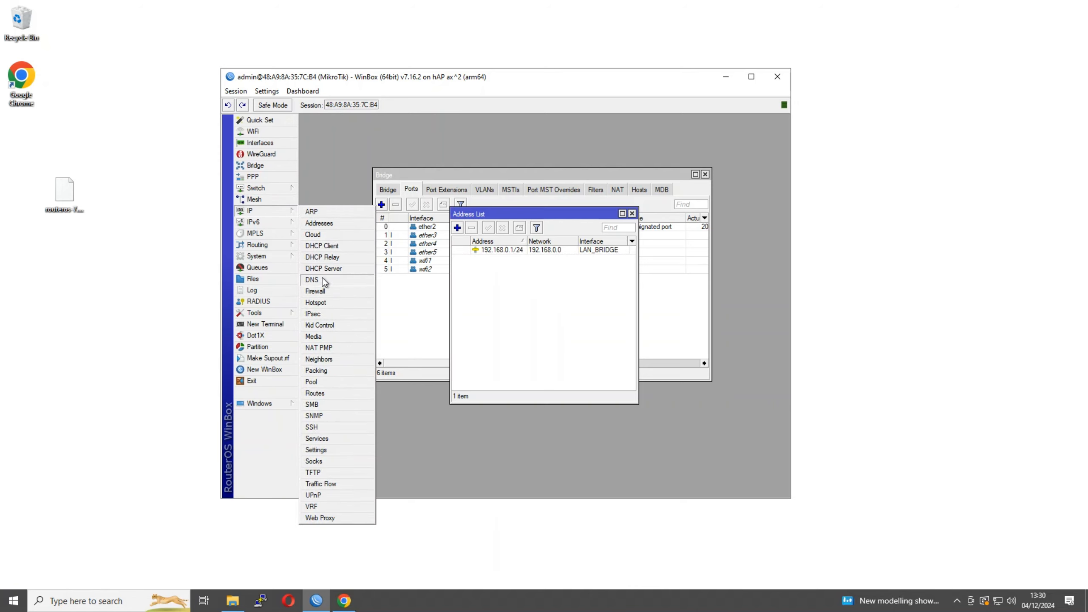
Add a DHCP client on ether1 and close the Address List
{"action": "left_click", "coordinate": [329, 247]}
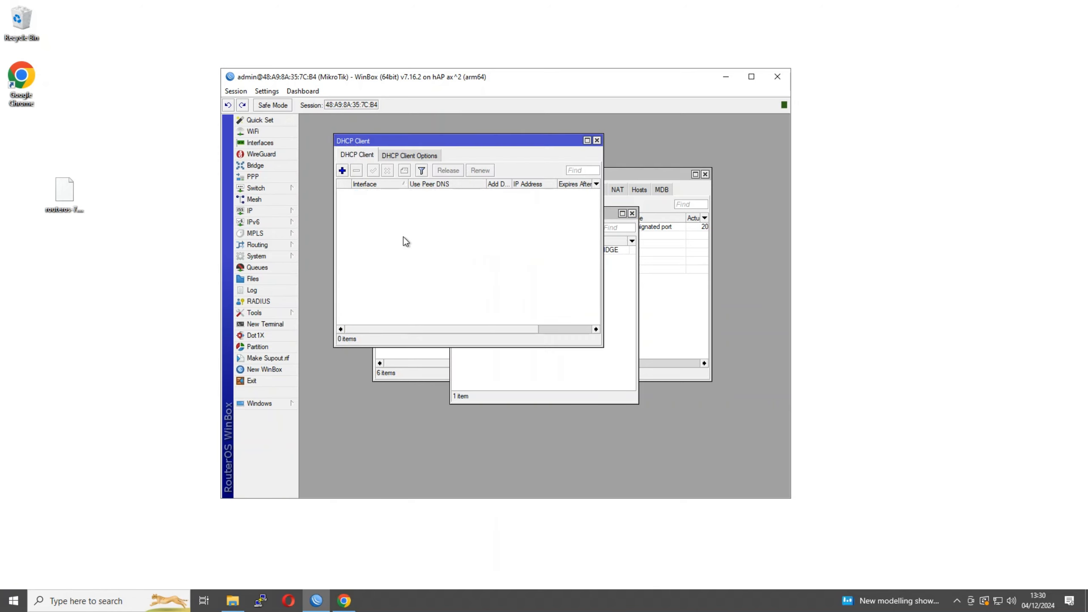
{"action": "left_click", "coordinate": [342, 170]}
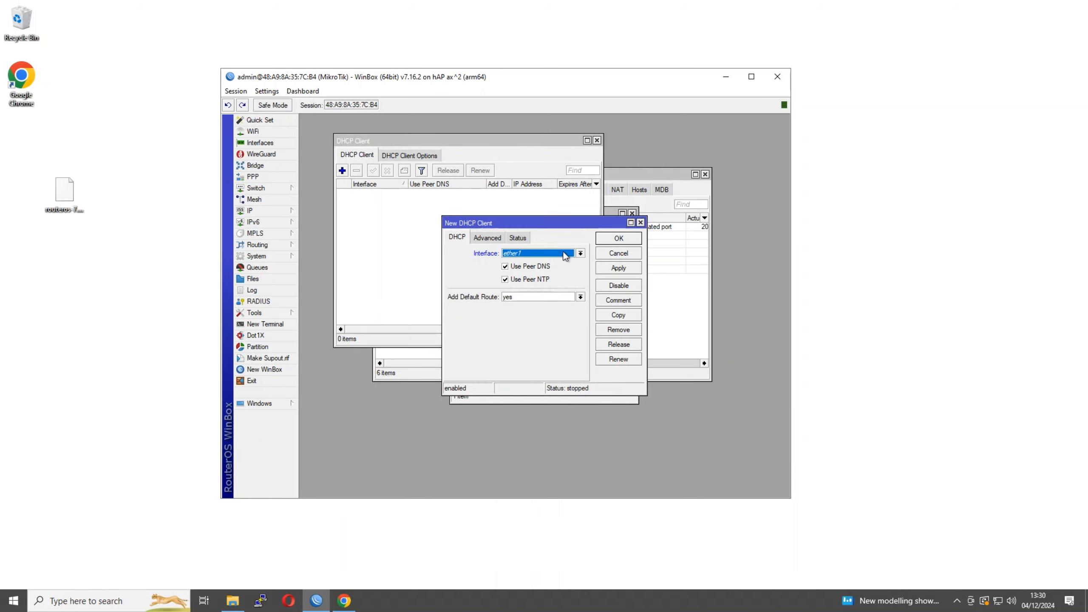
{"action": "left_click", "coordinate": [617, 239]}
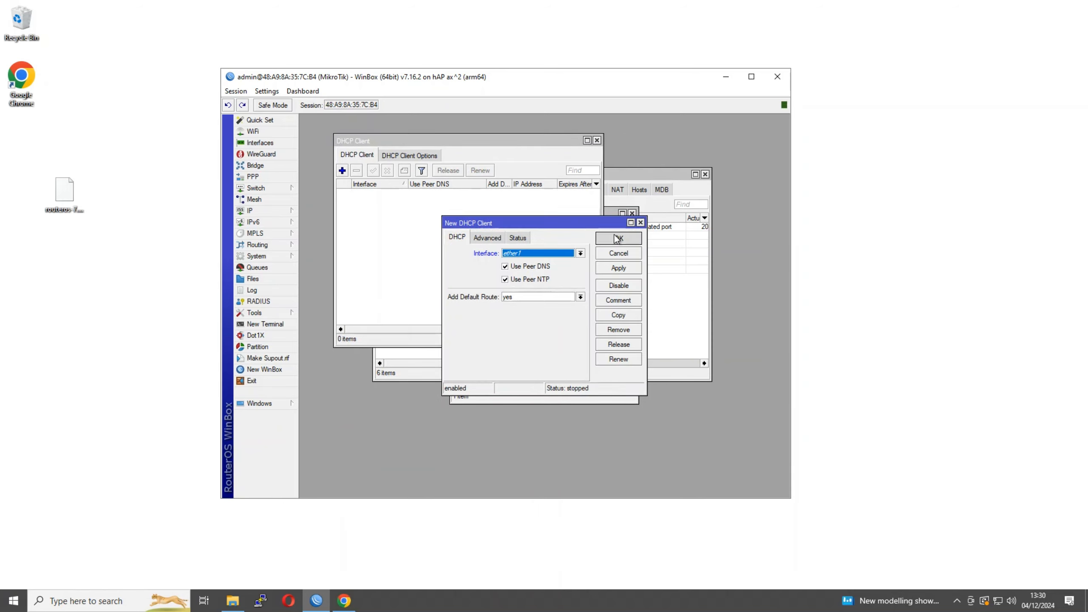
{"action": "left_click", "coordinate": [632, 214]}
{"action": "left_click_drag", "start_coordinate": [450, 143], "coordinate": [563, 249]}
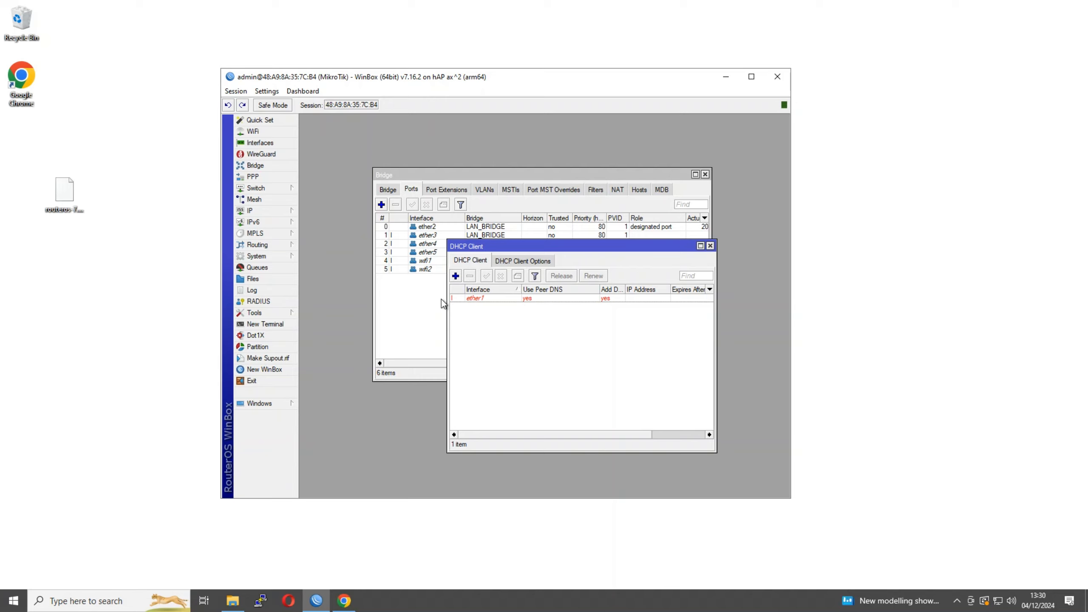
{"action": "left_click_drag", "start_coordinate": [476, 247], "coordinate": [470, 257]}
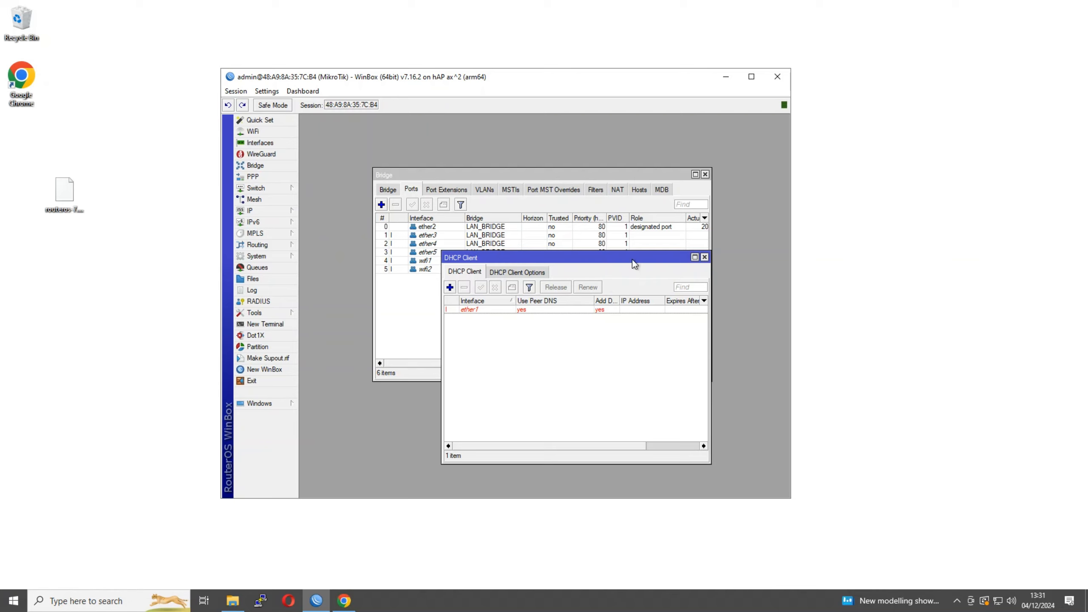
Discard a trial LAN_BRIDGE address entry, then close the Address List and DHCP Client windows
{"action": "left_click", "coordinate": [280, 211]}
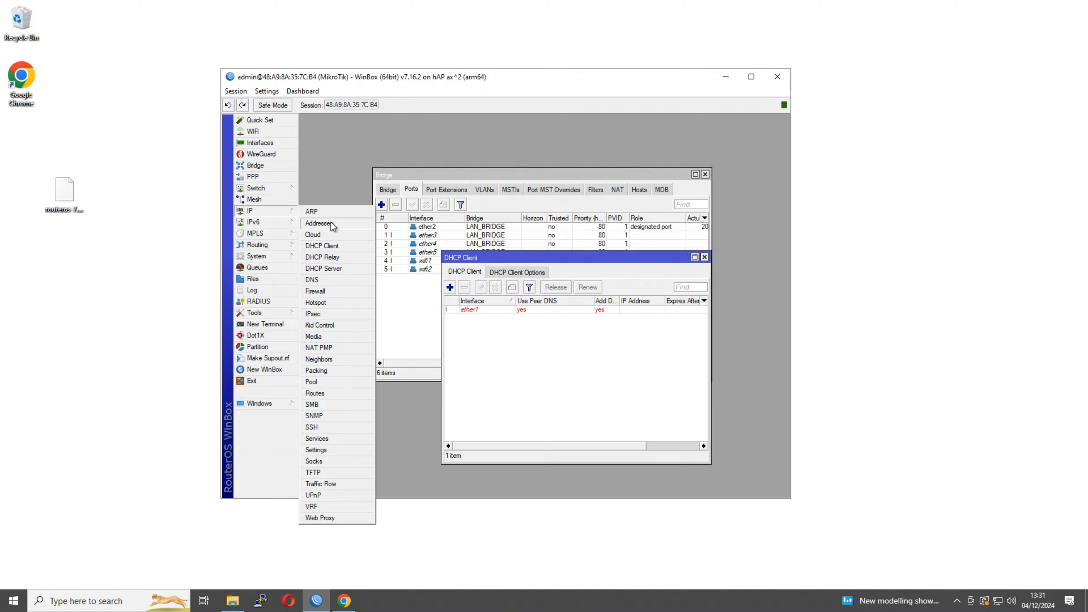
{"action": "left_click", "coordinate": [332, 224]}
{"action": "left_click", "coordinate": [457, 227]}
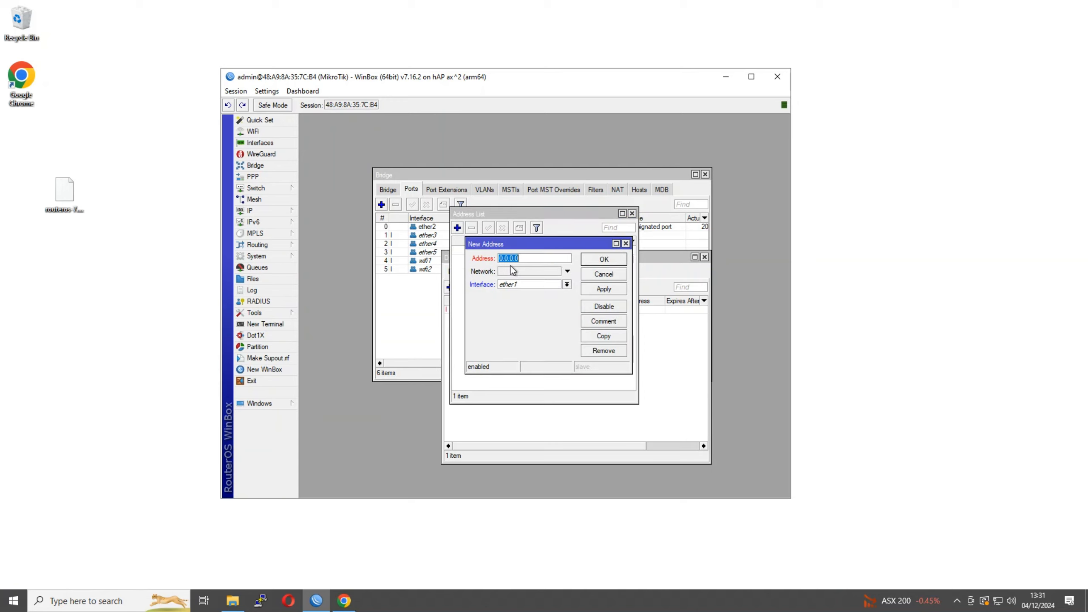
{"action": "left_click", "coordinate": [548, 285]}
{"action": "left_click", "coordinate": [549, 293]}
{"action": "left_click", "coordinate": [627, 243]}
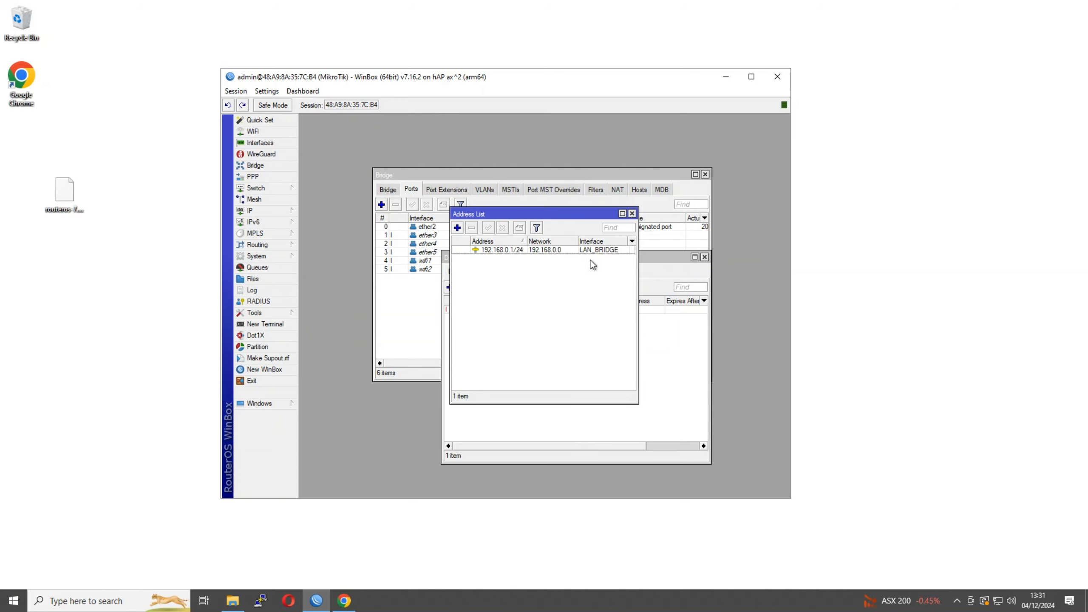
{"action": "left_click", "coordinate": [632, 214]}
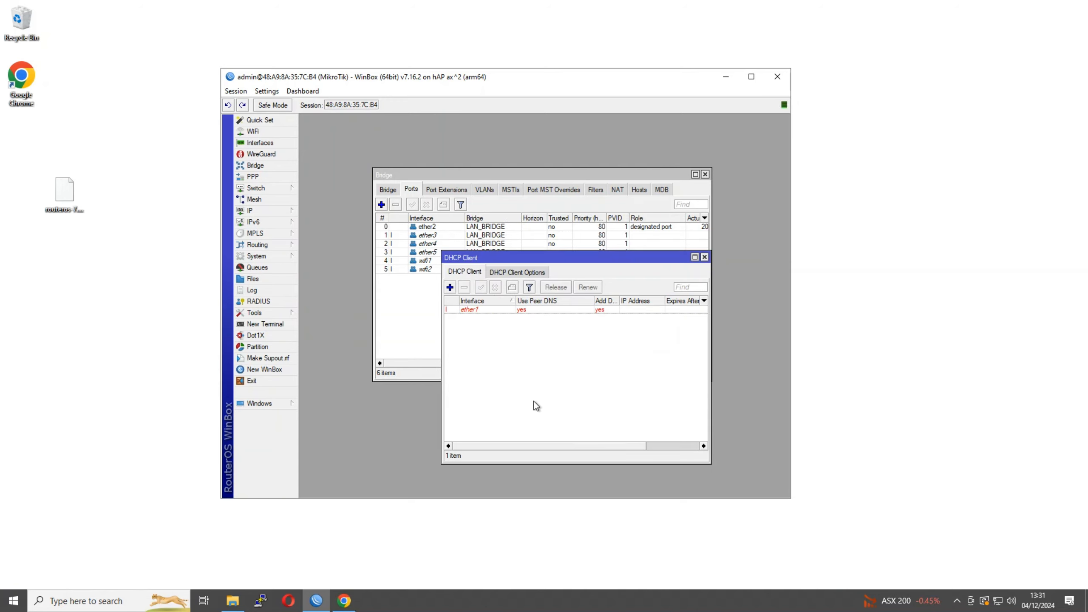
{"action": "left_click", "coordinate": [704, 258]}
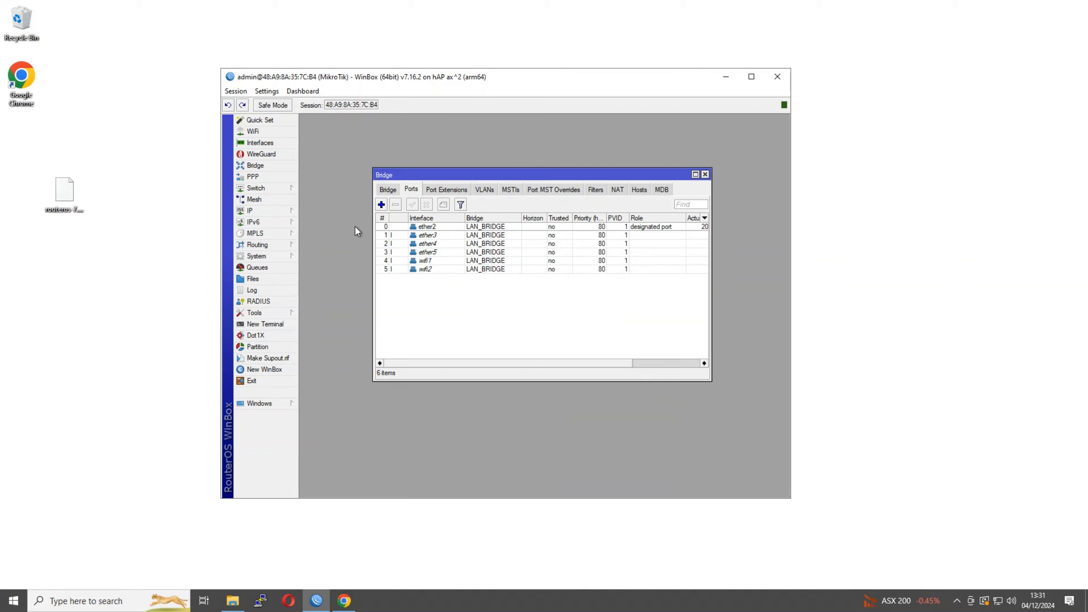
Run DHCP Setup on LAN_BRIDGE, accepting network 192.168.0.0/24 and gateway 192.168.0.1
{"action": "left_click", "coordinate": [277, 210]}
{"action": "left_click", "coordinate": [340, 268]}
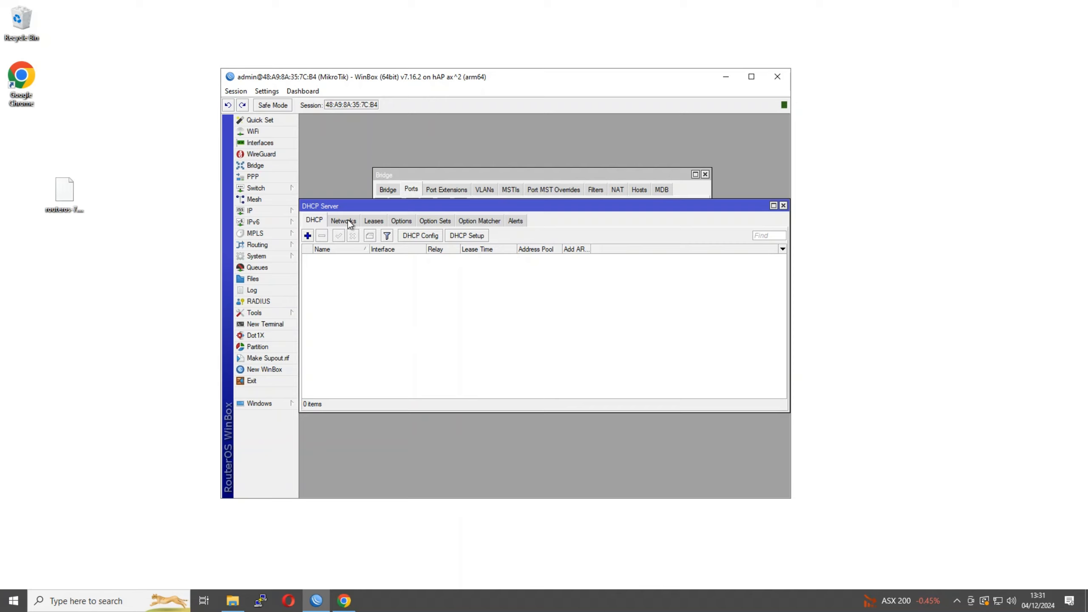
{"action": "left_click", "coordinate": [463, 237]}
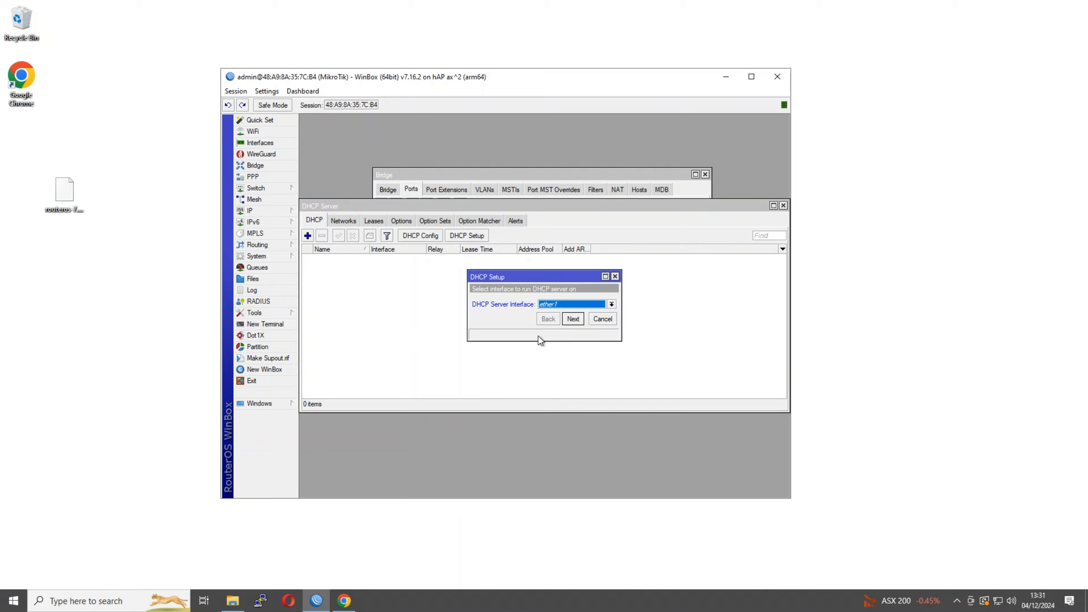
{"action": "left_click", "coordinate": [564, 306]}
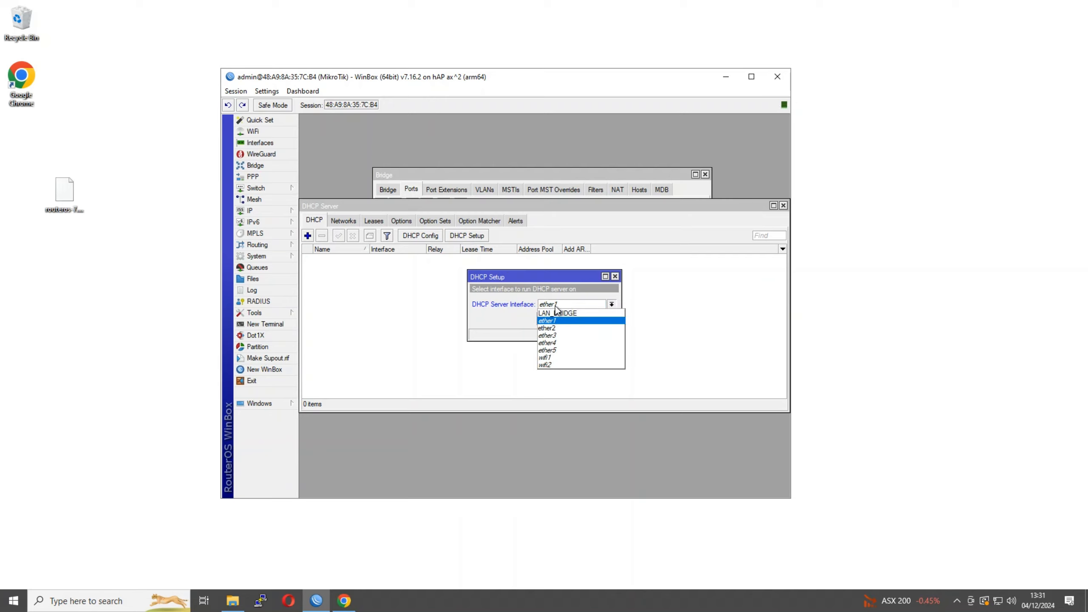
{"action": "left_click", "coordinate": [565, 313]}
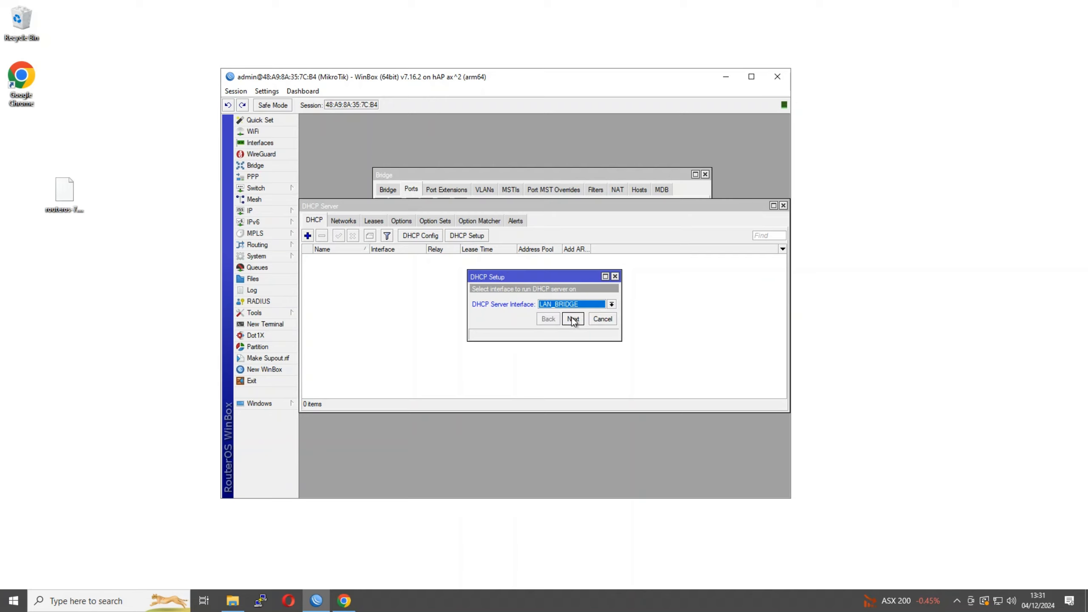
{"action": "left_click", "coordinate": [573, 319]}
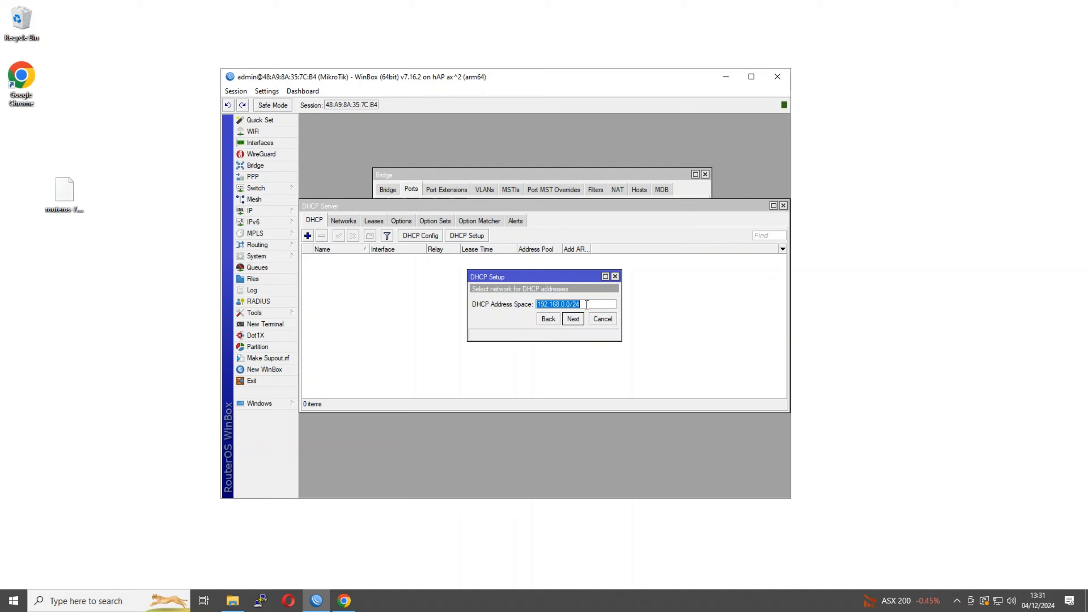
{"action": "left_click", "coordinate": [573, 319]}
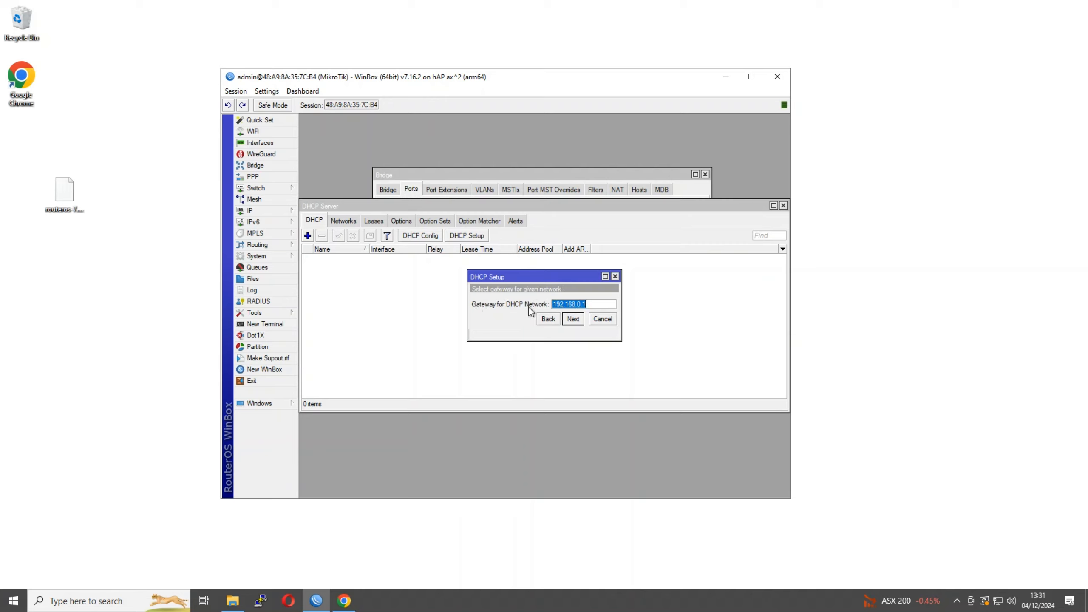
{"action": "left_click", "coordinate": [570, 323]}
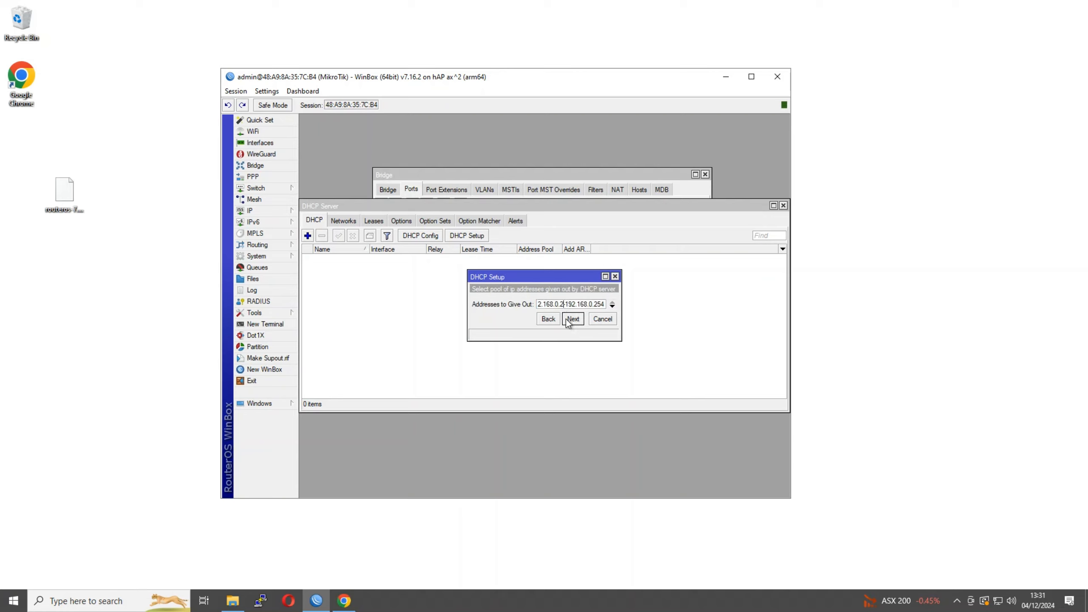
Set pool 192.168.0.20-192.168.0.200 and DNS server 192.168.0.1, then finish the setup
{"action": "type", "text": "0"}
{"action": "left_click_drag", "start_coordinate": [600, 304], "coordinate": [616, 306]}
{"action": "type", "text": "00"}
{"action": "left_click", "coordinate": [573, 319]}
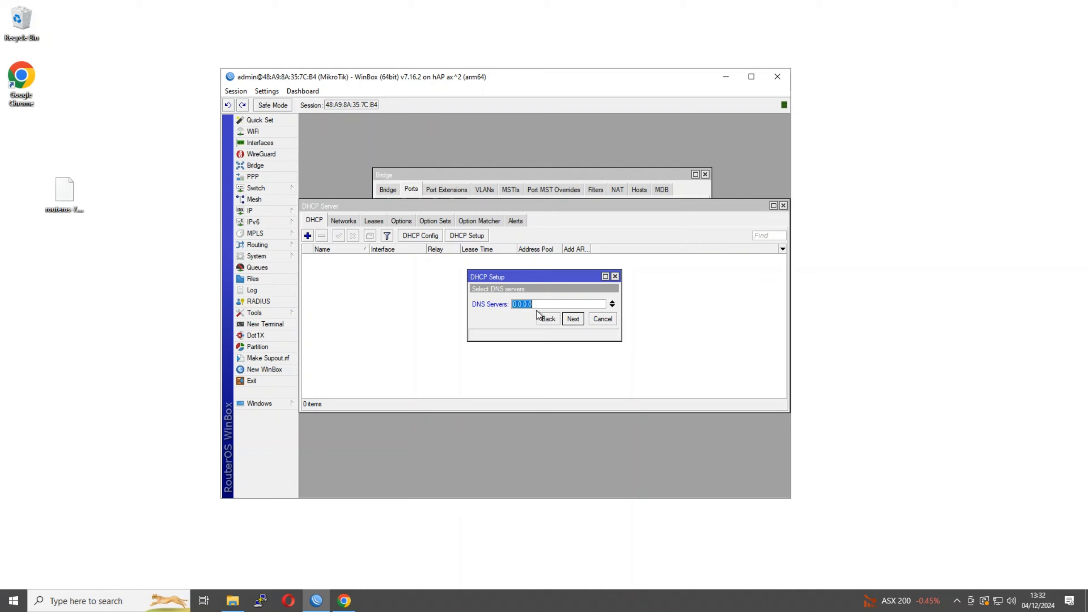
{"action": "type", "text": "10"}
{"action": "key", "text": "BackSpace"}
{"action": "type", "text": "92.168.0.1"}
{"action": "left_click", "coordinate": [574, 320]}
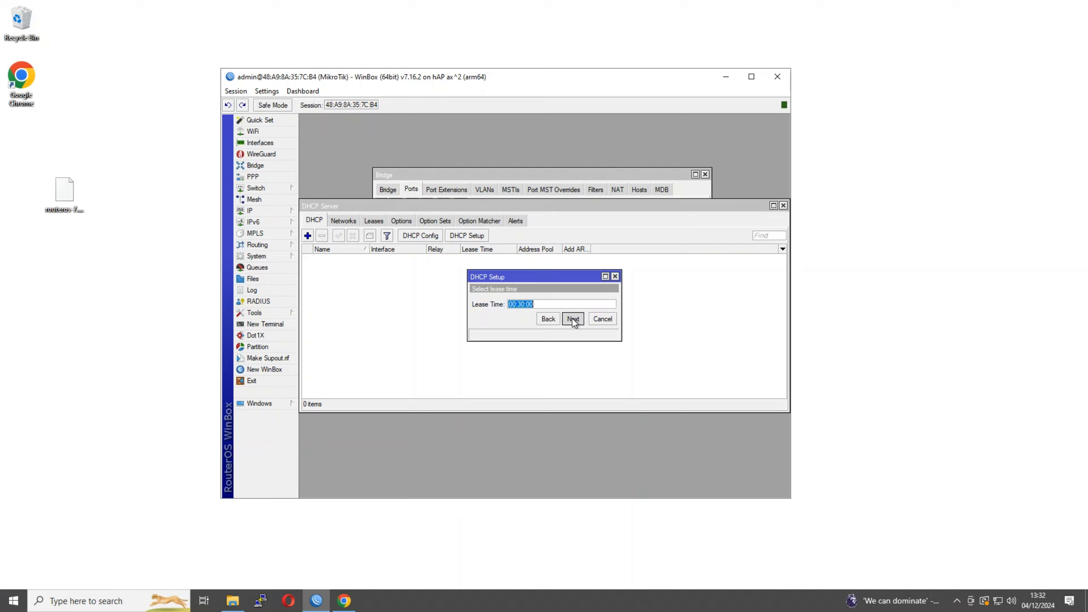
{"action": "left_click", "coordinate": [574, 320]}
{"action": "left_click", "coordinate": [545, 303]}
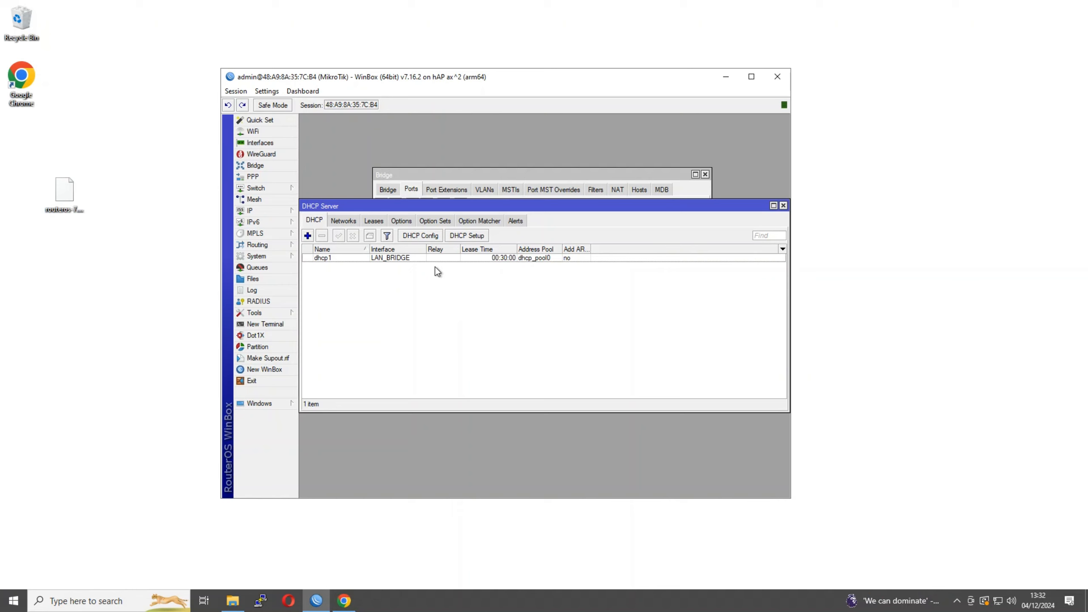
Change dhcp1's lease time to 08:00:00
{"action": "double_click", "coordinate": [459, 258]}
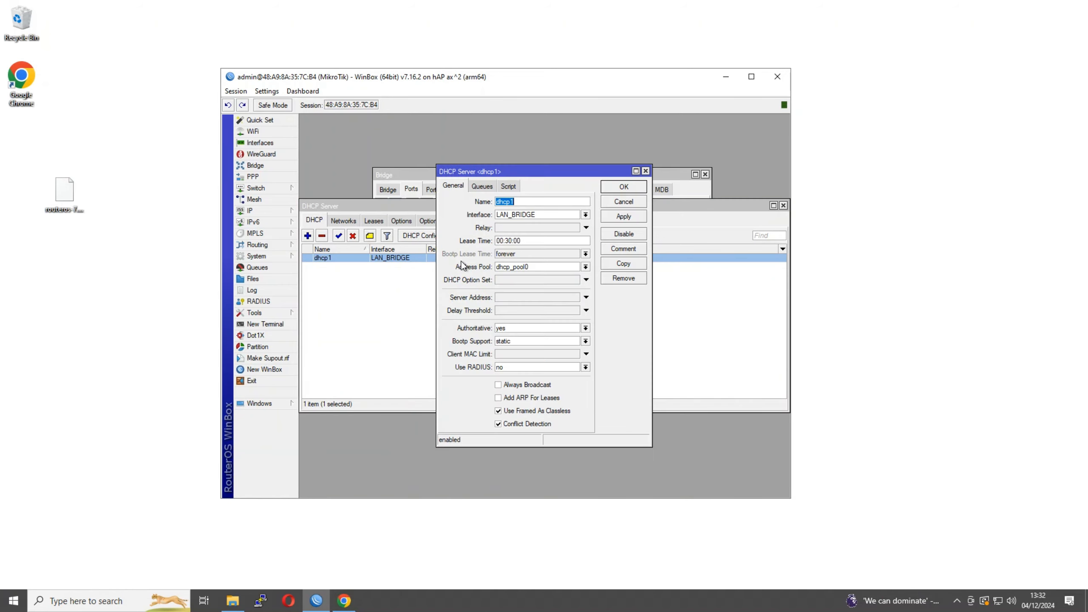
{"action": "left_click", "coordinate": [505, 241]}
{"action": "key", "text": "Delete"}
{"action": "type", "text": "0"}
{"action": "left_click_drag", "start_coordinate": [501, 240], "coordinate": [505, 240]}
{"action": "type", "text": "8:"}
{"action": "left_click", "coordinate": [629, 189]}
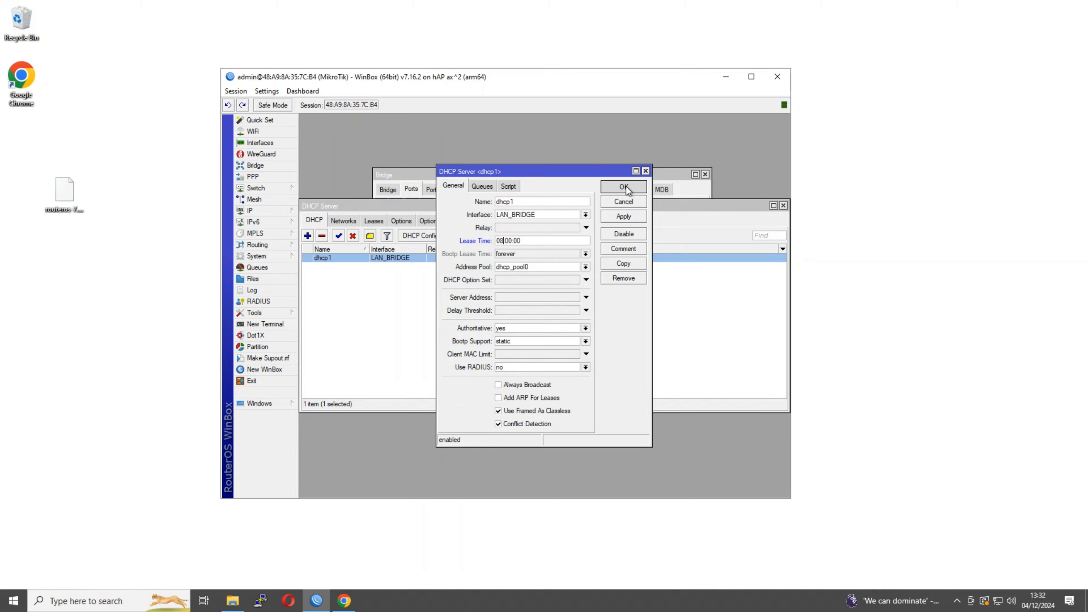
Review the DHCP Networks list and dhcp_pool0 in IP > Pool, then close the DHCP Server window
{"action": "left_click", "coordinate": [349, 221]}
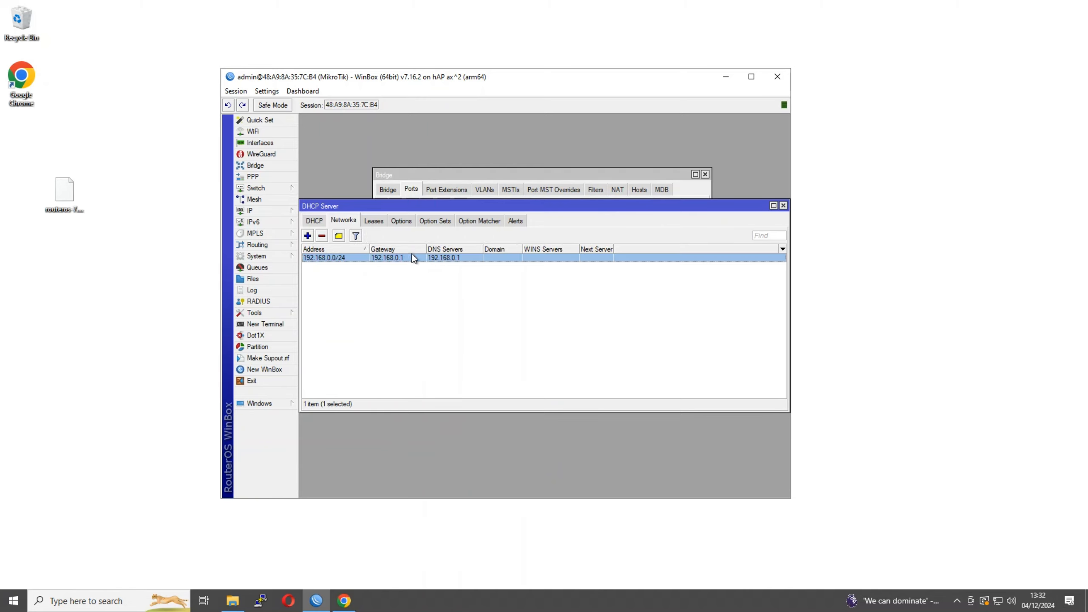
{"action": "left_click", "coordinate": [261, 210]}
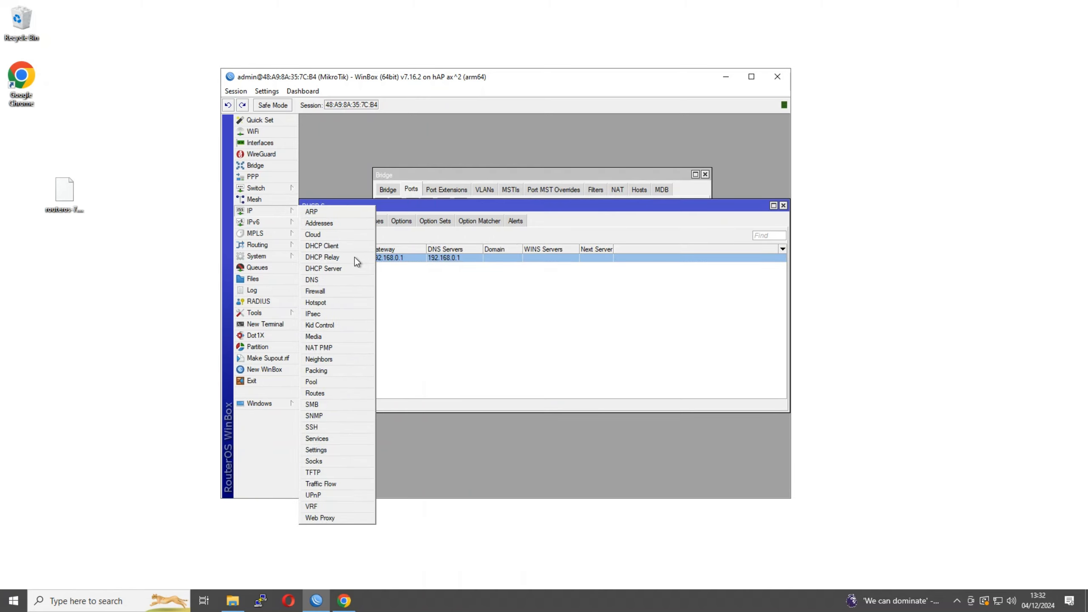
{"action": "left_click", "coordinate": [331, 382]}
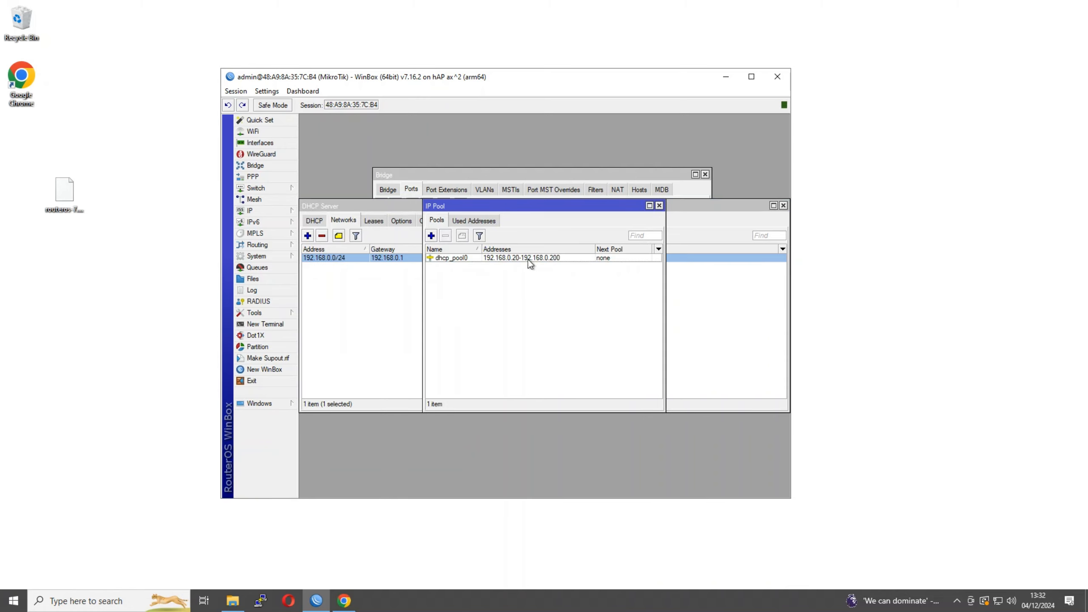
{"action": "left_click", "coordinate": [659, 205]}
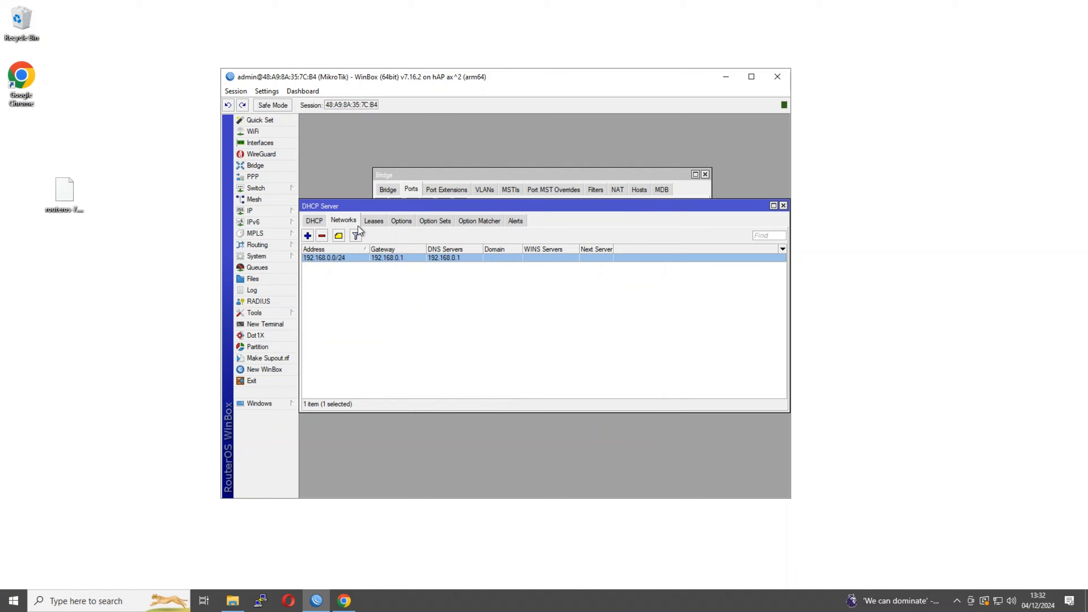
{"action": "left_click", "coordinate": [314, 222]}
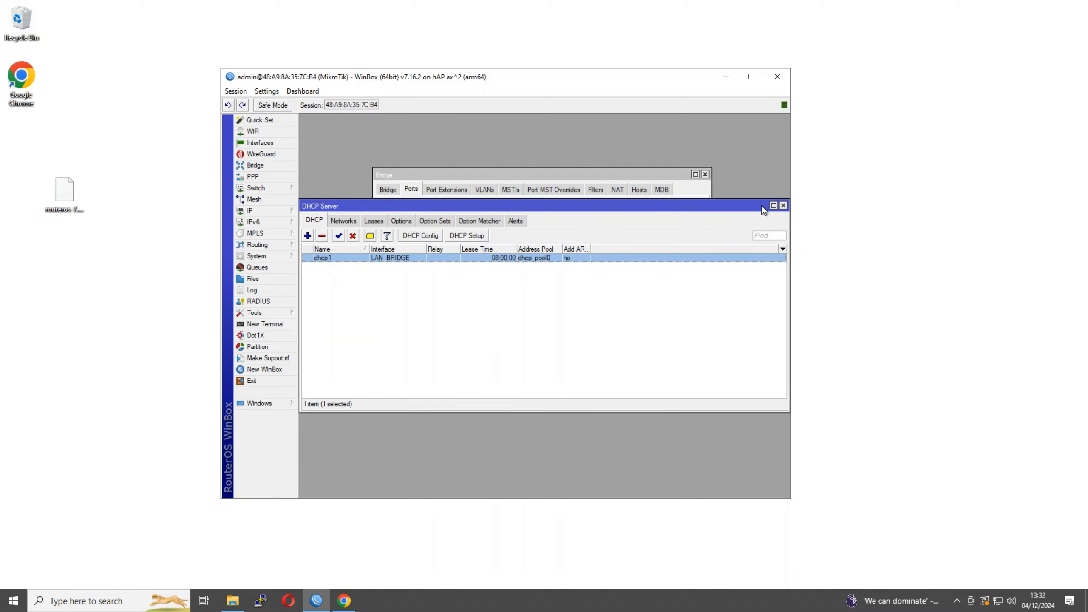
{"action": "left_click", "coordinate": [783, 206]}
In IP > DNS, enter 1.1.1.1 as the server and tick Allow Remote Requests
{"action": "left_click", "coordinate": [280, 210]}
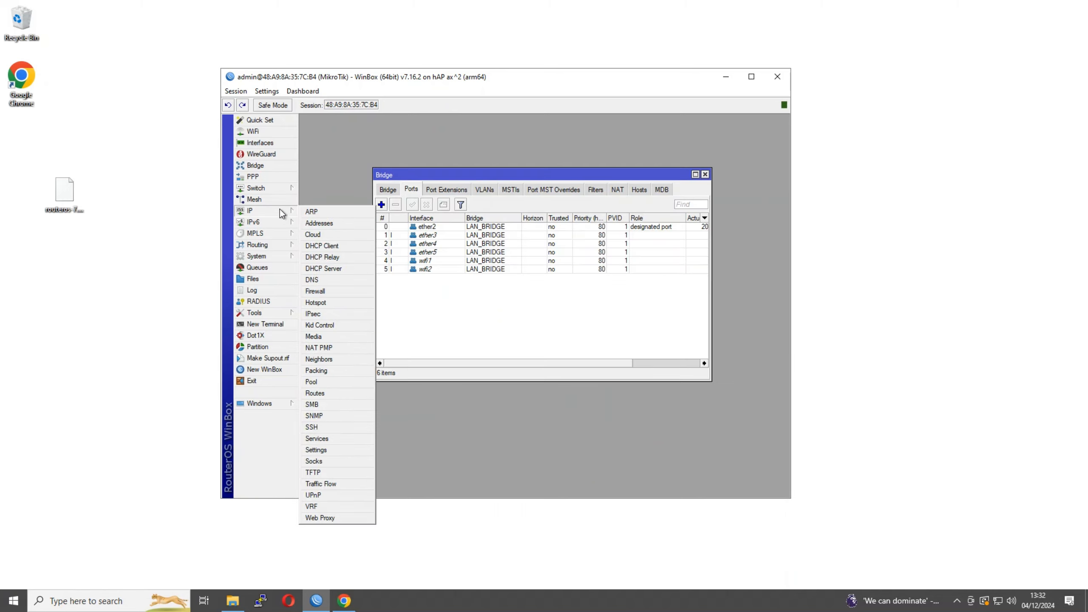
{"action": "left_click", "coordinate": [316, 290]}
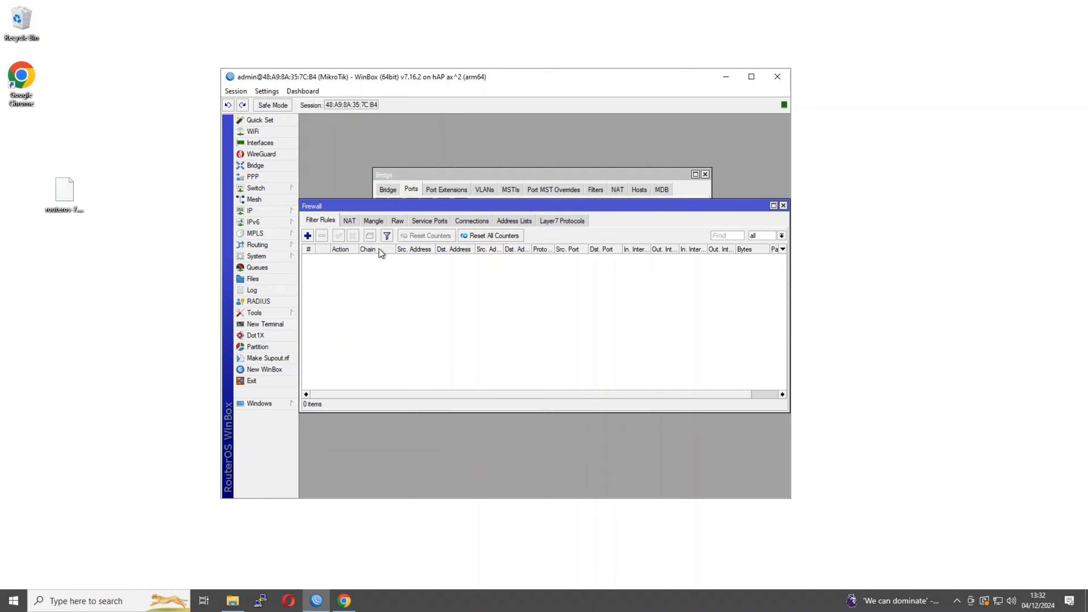
{"action": "left_click", "coordinate": [783, 206]}
{"action": "left_click", "coordinate": [295, 211]}
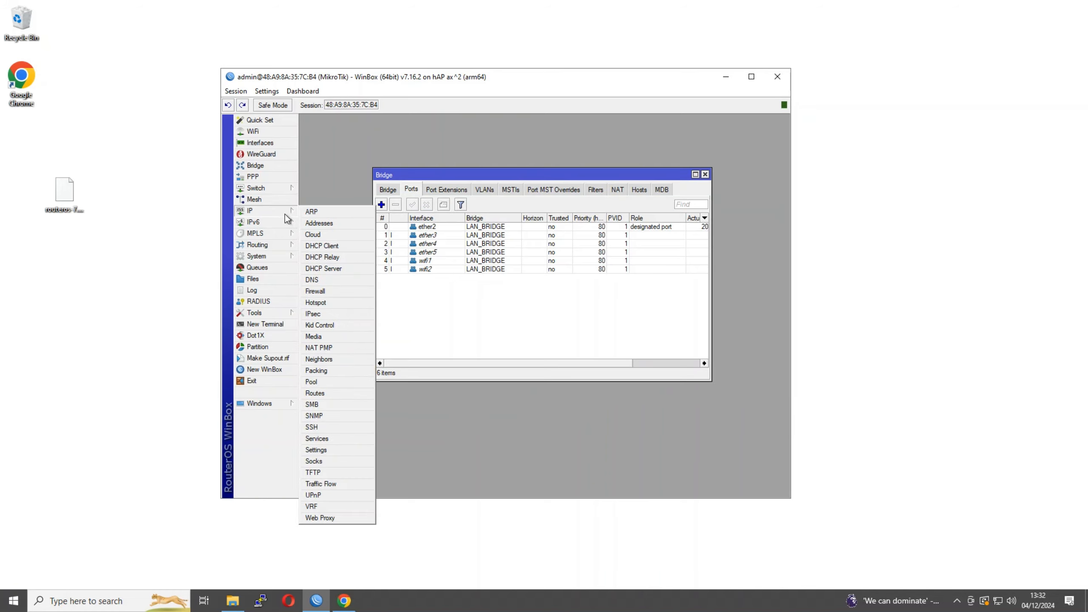
{"action": "left_click", "coordinate": [313, 279]}
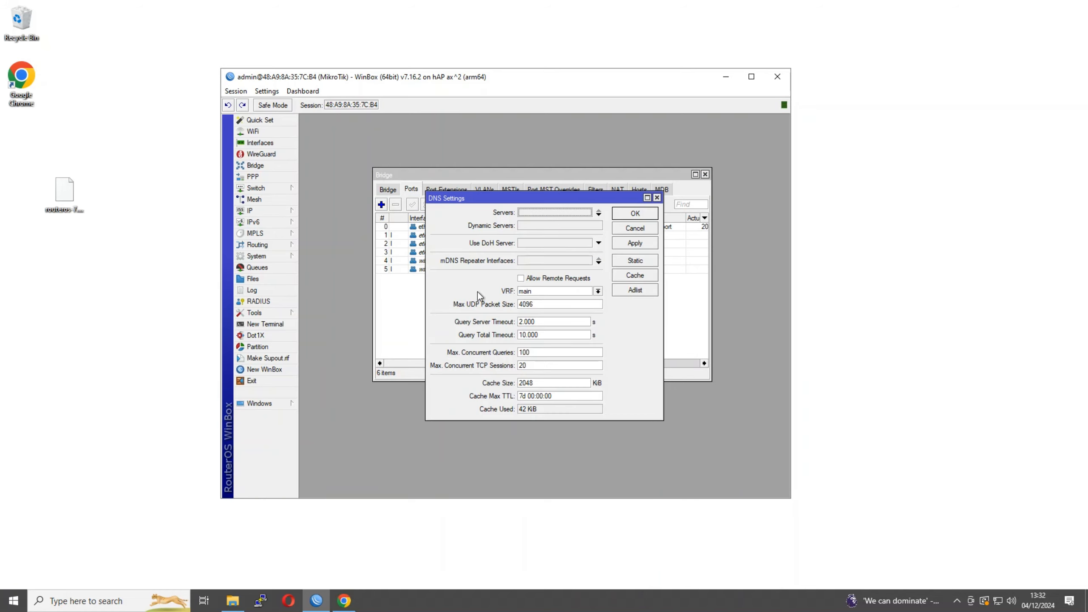
{"action": "left_click", "coordinate": [523, 212]}
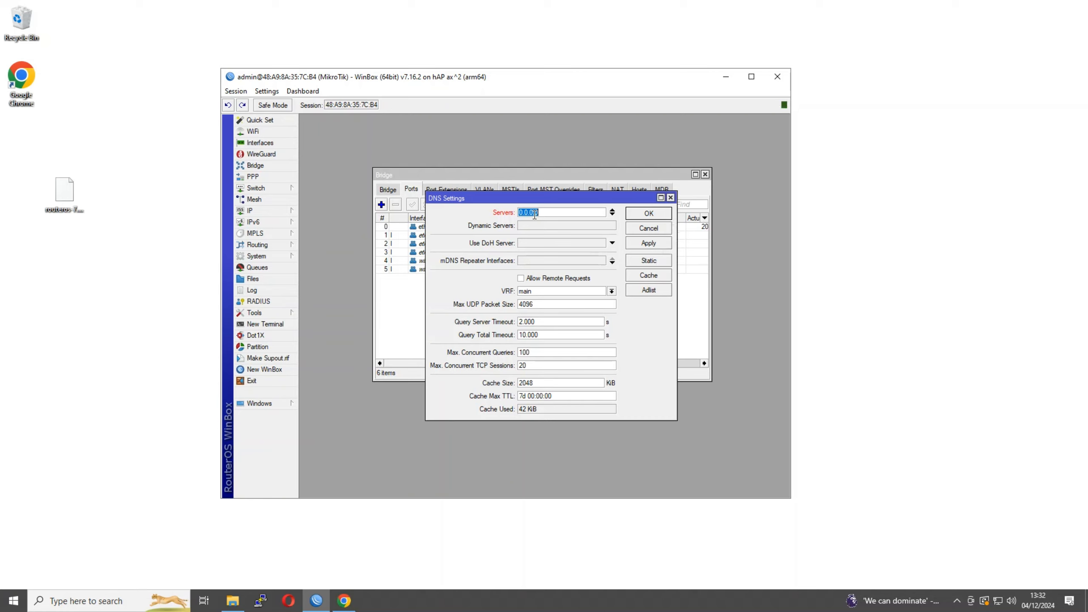
{"action": "type", "text": "1.1.1.1"}
{"action": "left_click", "coordinate": [528, 279]}
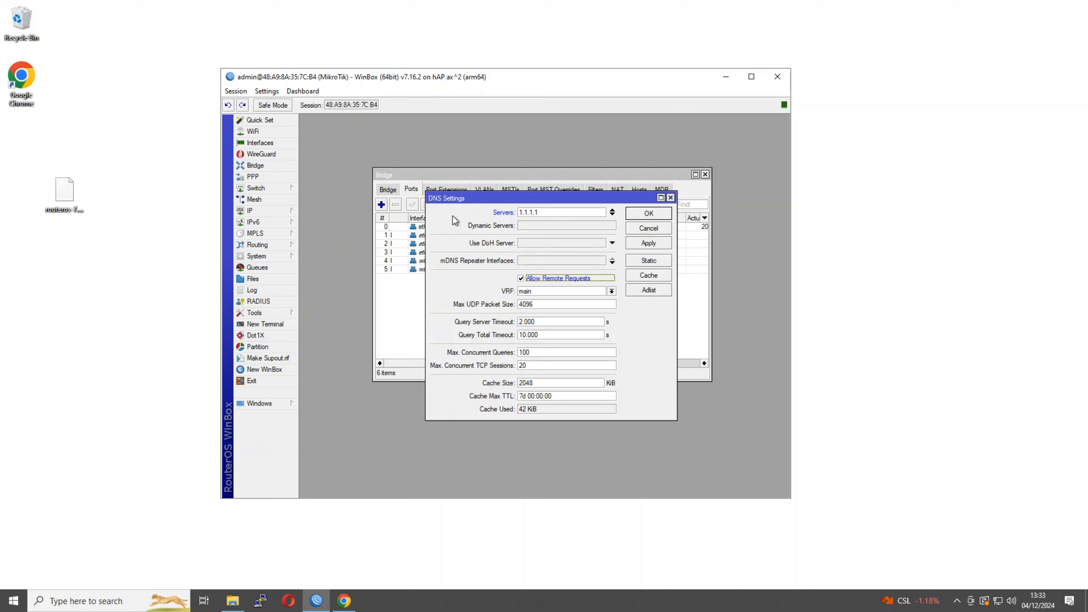
{"action": "left_click", "coordinate": [549, 228]}
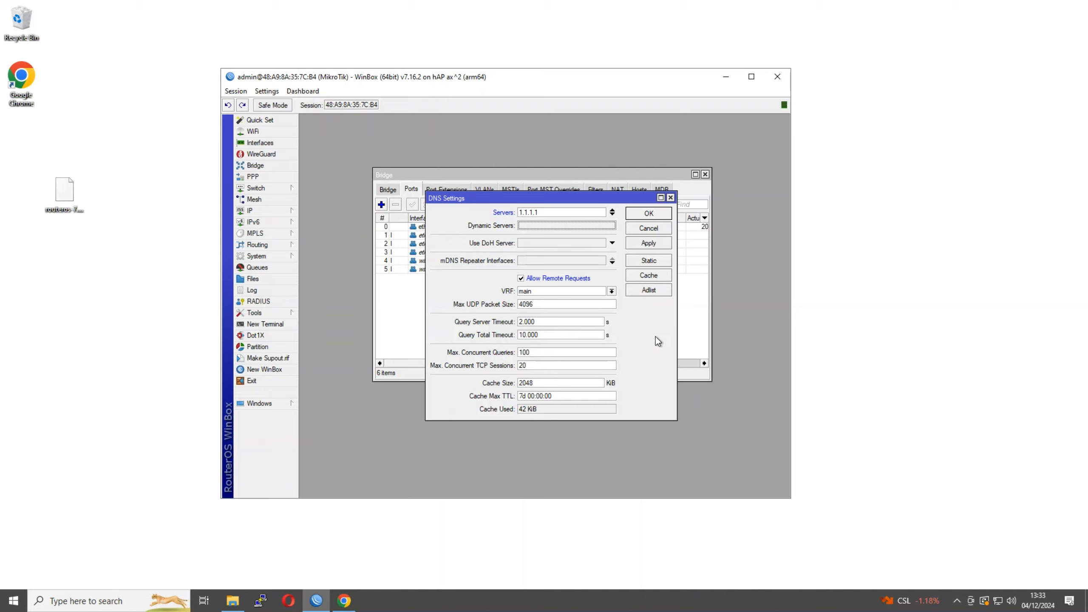
Discard the empty DNS Static entry, then save the 1.1.1.1 DNS settings with OK
{"action": "left_click", "coordinate": [635, 263]}
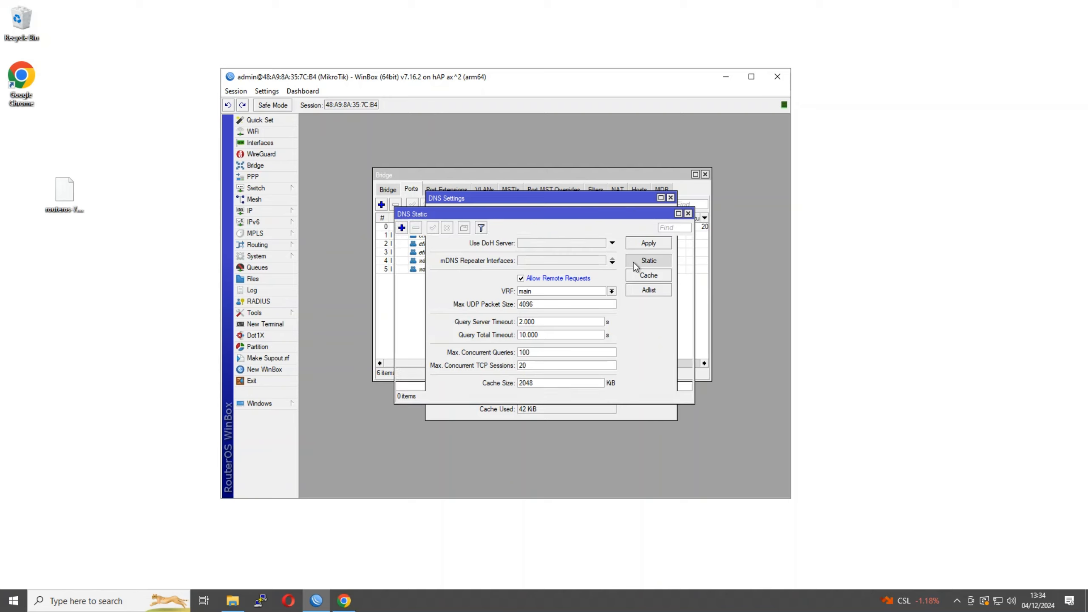
{"action": "left_click", "coordinate": [401, 227]}
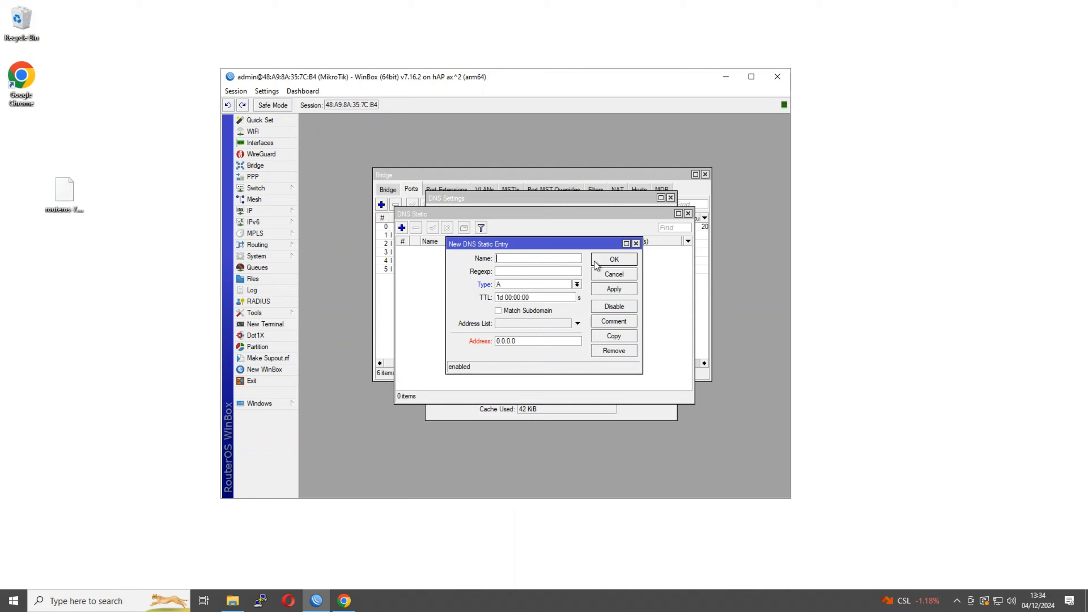
{"action": "left_click", "coordinate": [605, 263]}
{"action": "left_click", "coordinate": [550, 304]}
{"action": "left_click", "coordinate": [601, 277]}
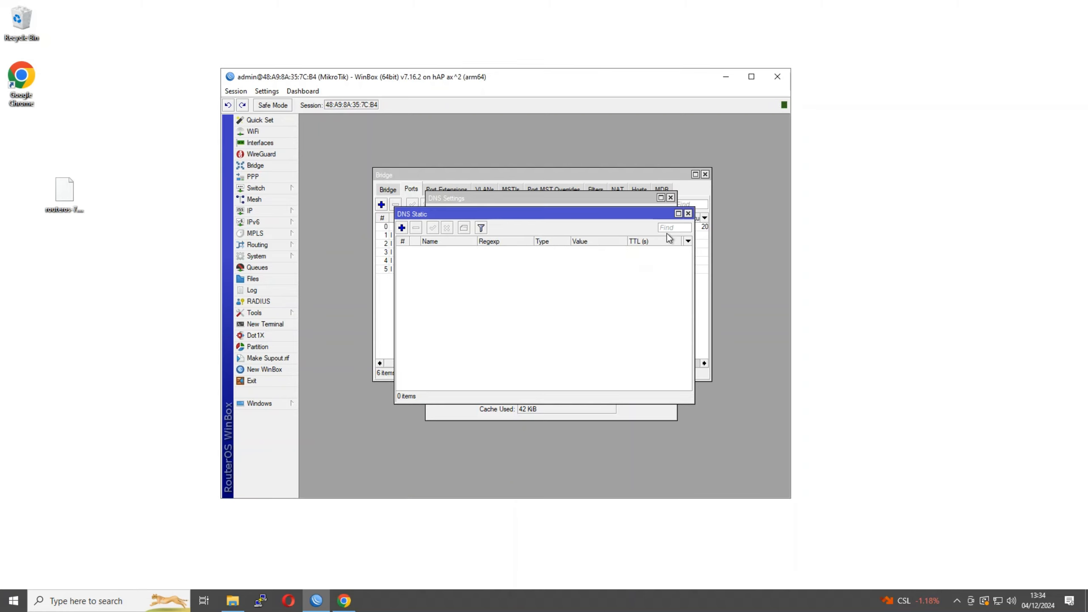
{"action": "left_click", "coordinate": [688, 213]}
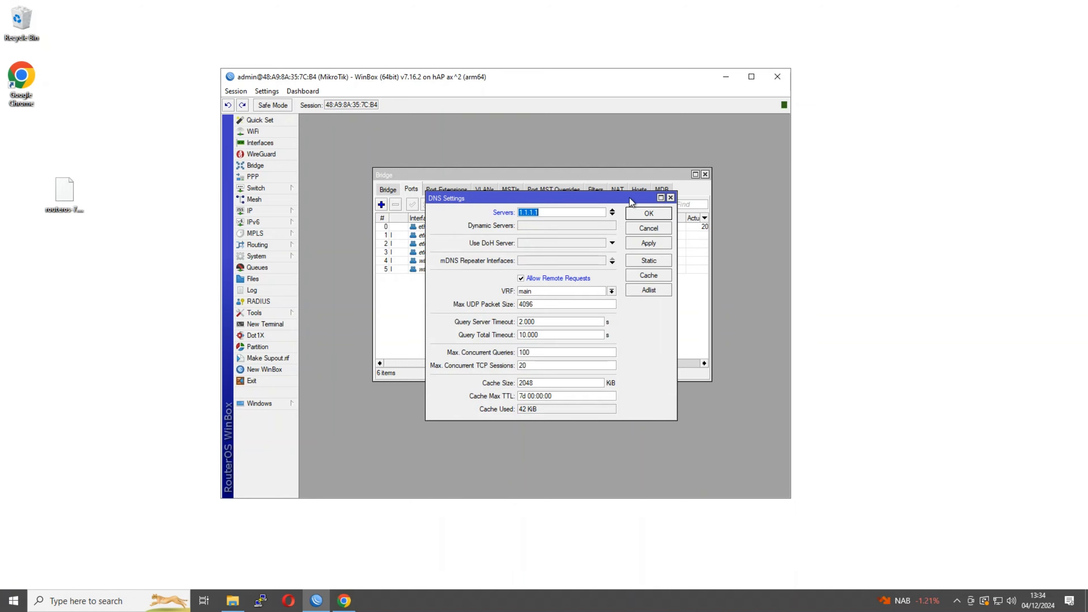
{"action": "left_click", "coordinate": [636, 212]}
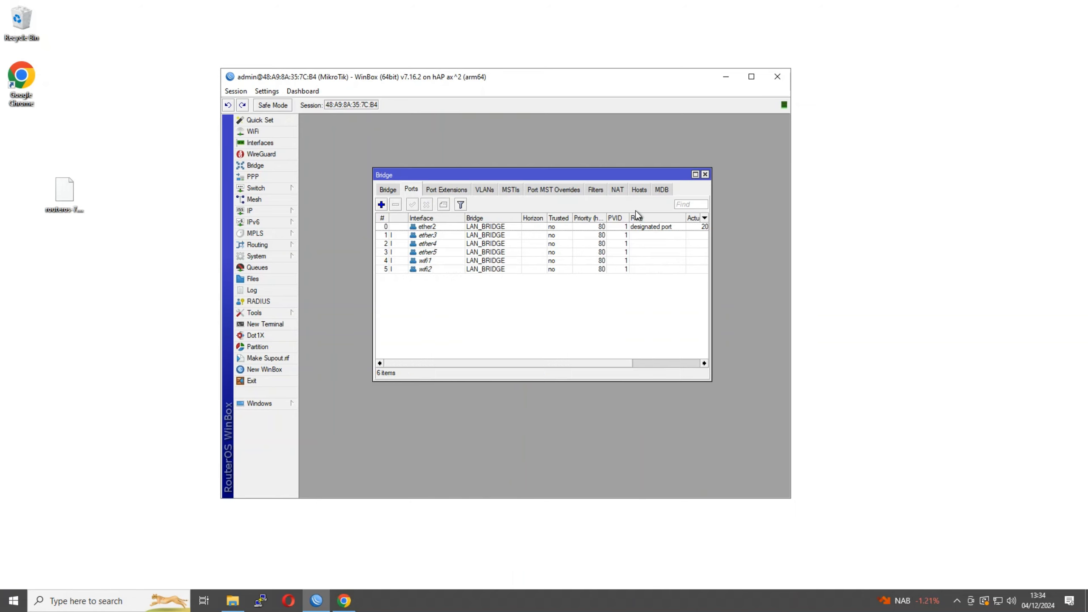
Close Bridge Ports and add a NAT rule with chain srcnat and Out. Interface ether1
{"action": "left_click", "coordinate": [705, 175]}
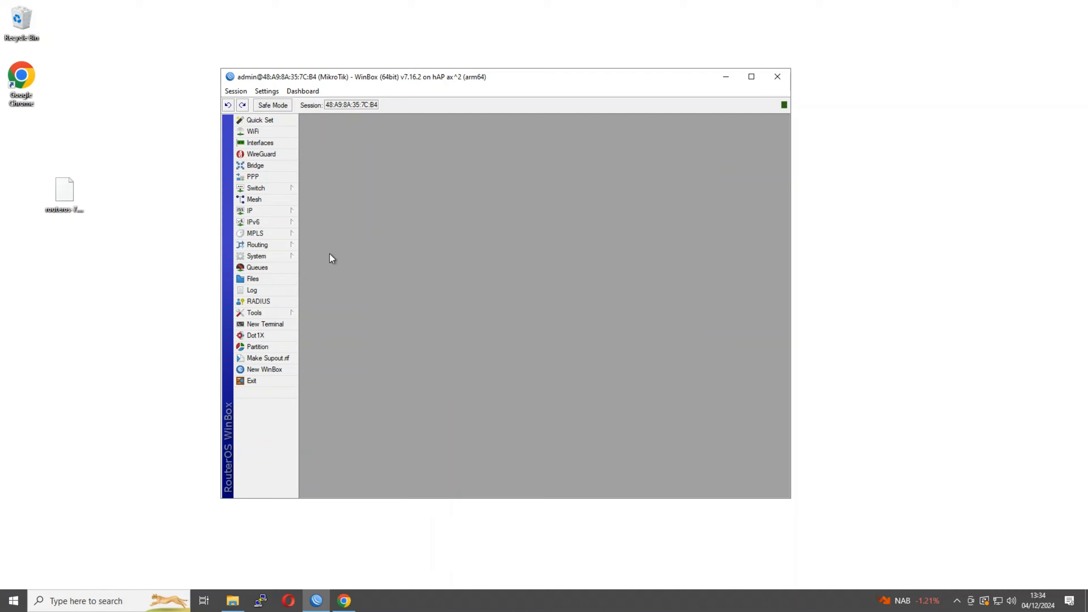
{"action": "left_click", "coordinate": [271, 211]}
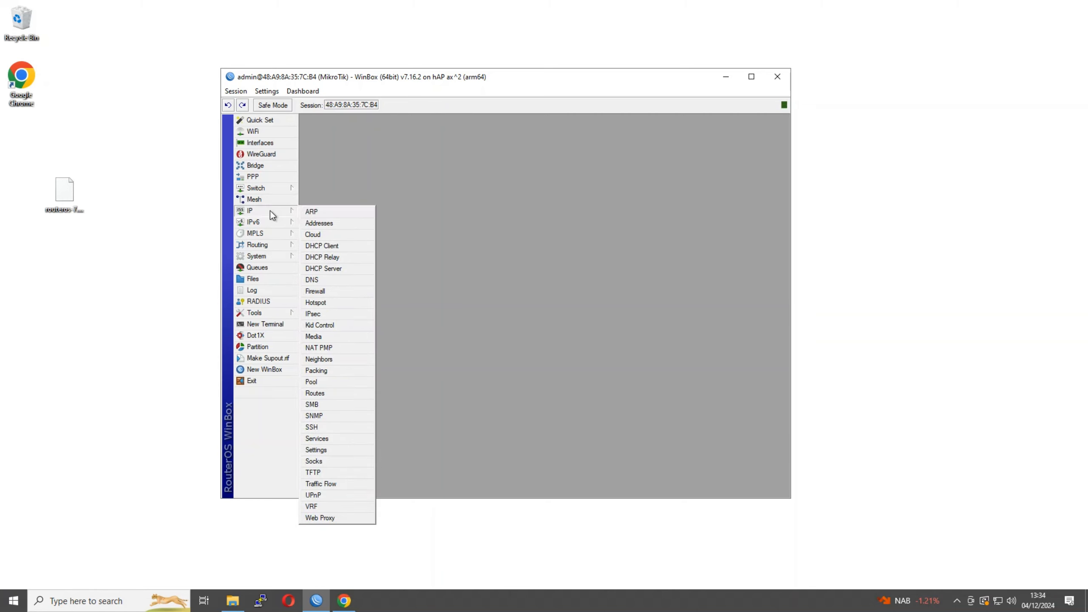
{"action": "left_click", "coordinate": [319, 291]}
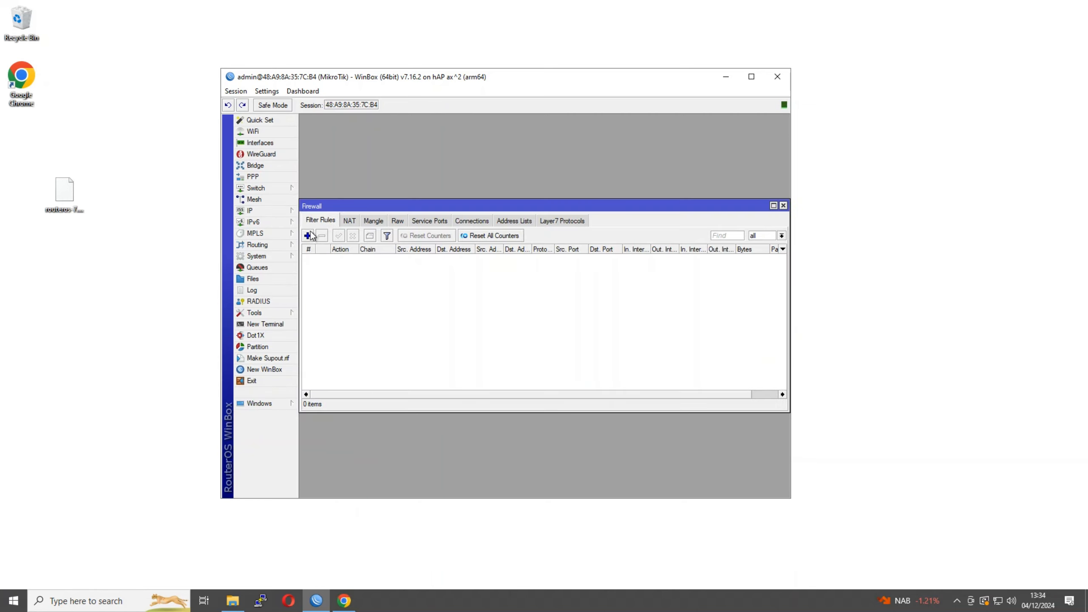
{"action": "left_click", "coordinate": [346, 221]}
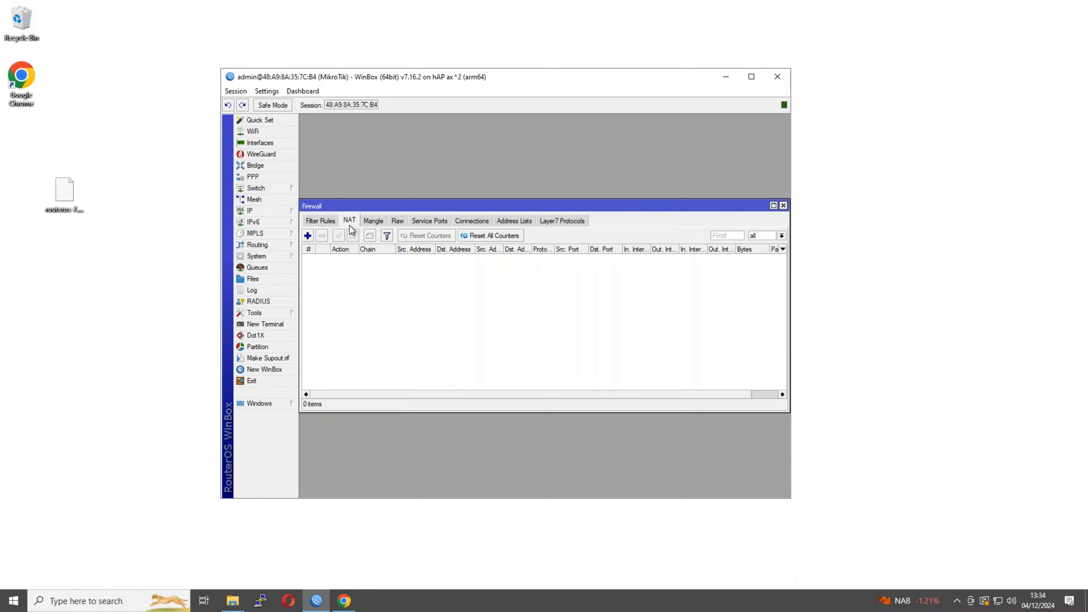
{"action": "left_click", "coordinate": [308, 236]}
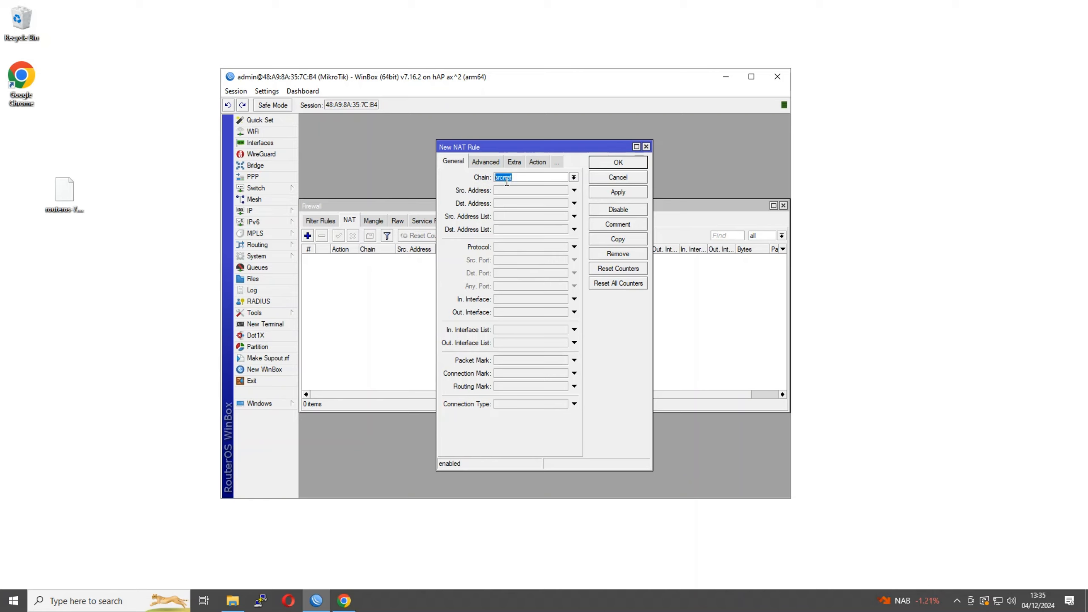
{"action": "left_click", "coordinate": [574, 177]}
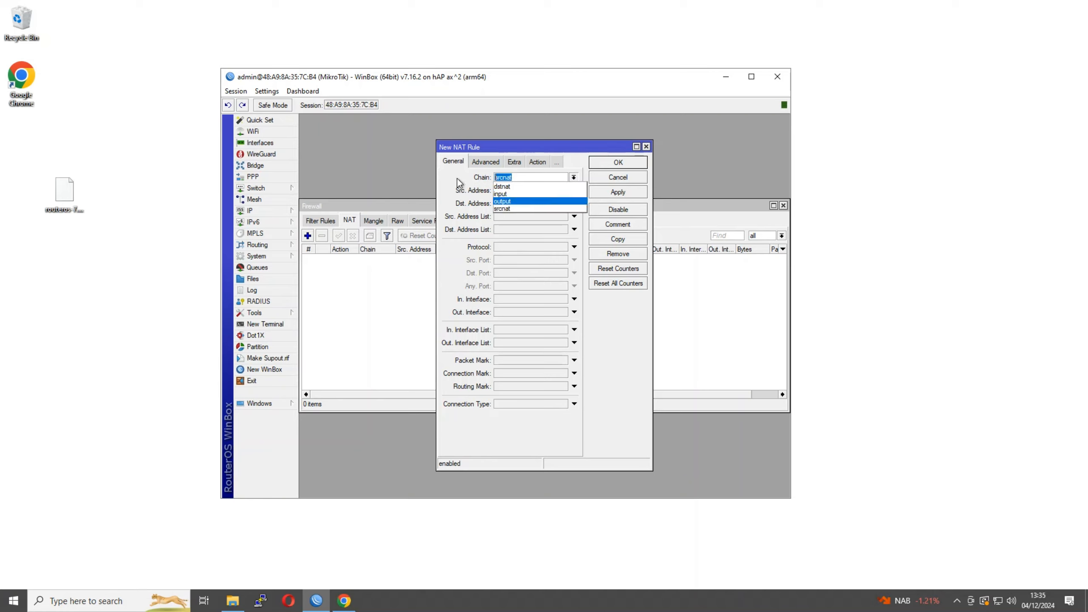
{"action": "left_click", "coordinate": [457, 179]}
{"action": "left_click", "coordinate": [514, 177]}
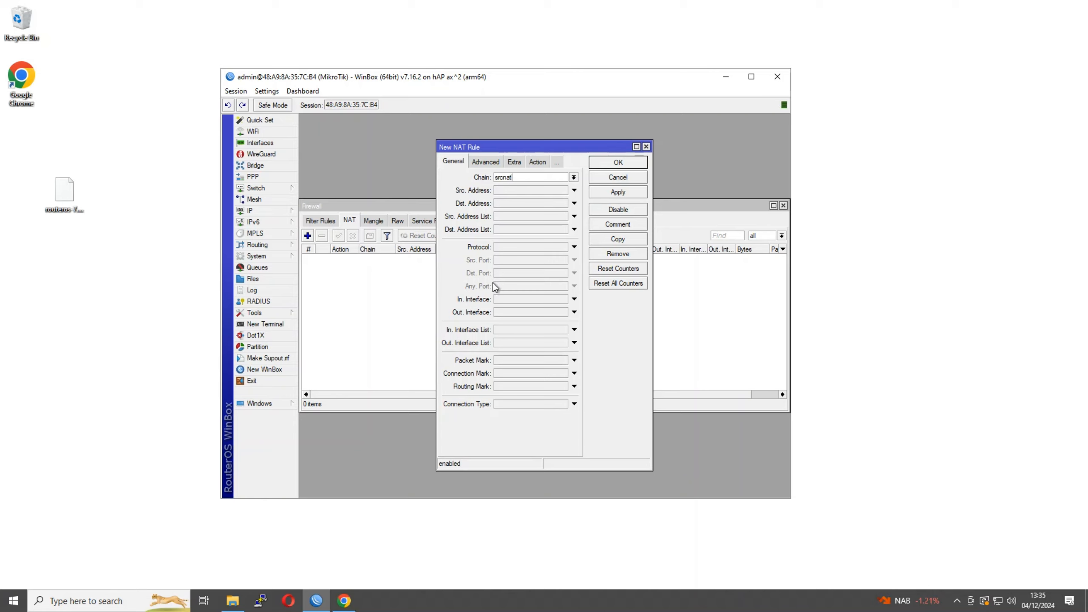
{"action": "left_click", "coordinate": [528, 316]}
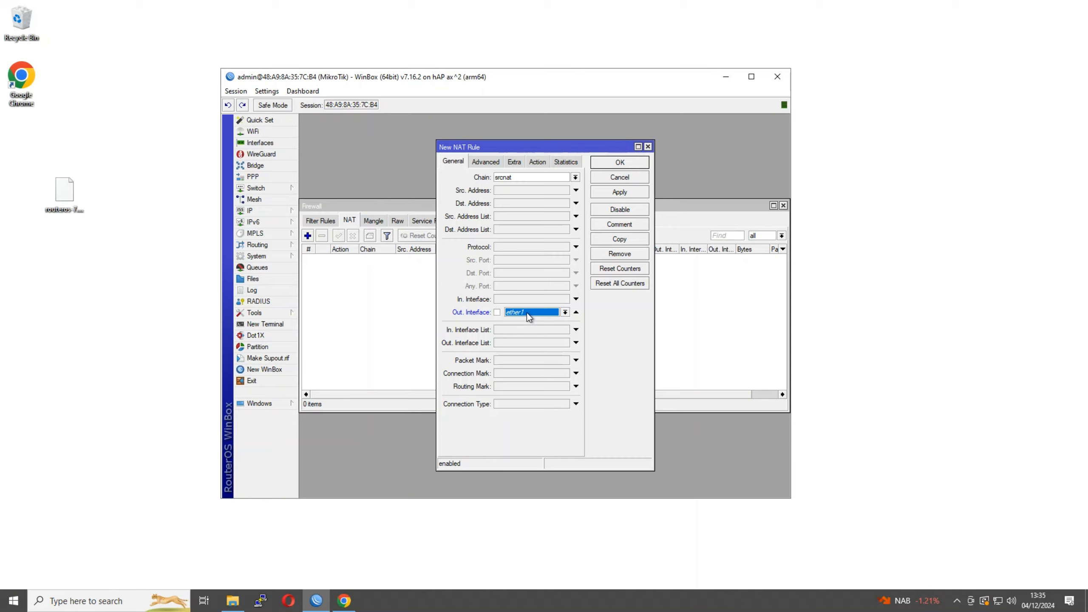
Set the NAT rule's action to masquerade and save it
{"action": "left_click", "coordinate": [537, 162]}
{"action": "left_click", "coordinate": [543, 177]}
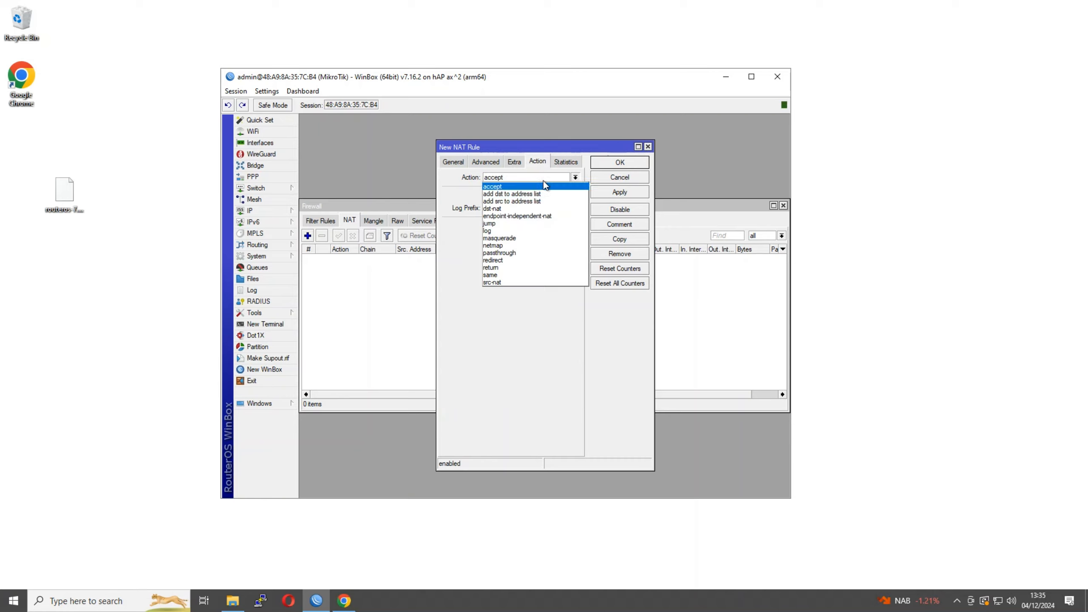
{"action": "left_click", "coordinate": [526, 239]}
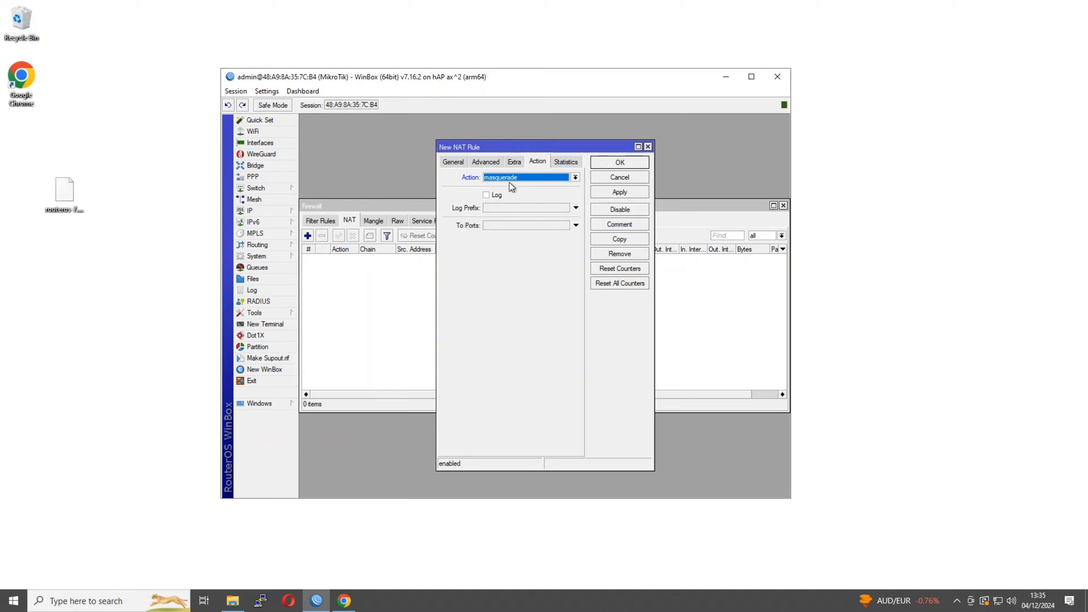
{"action": "left_click", "coordinate": [626, 162]}
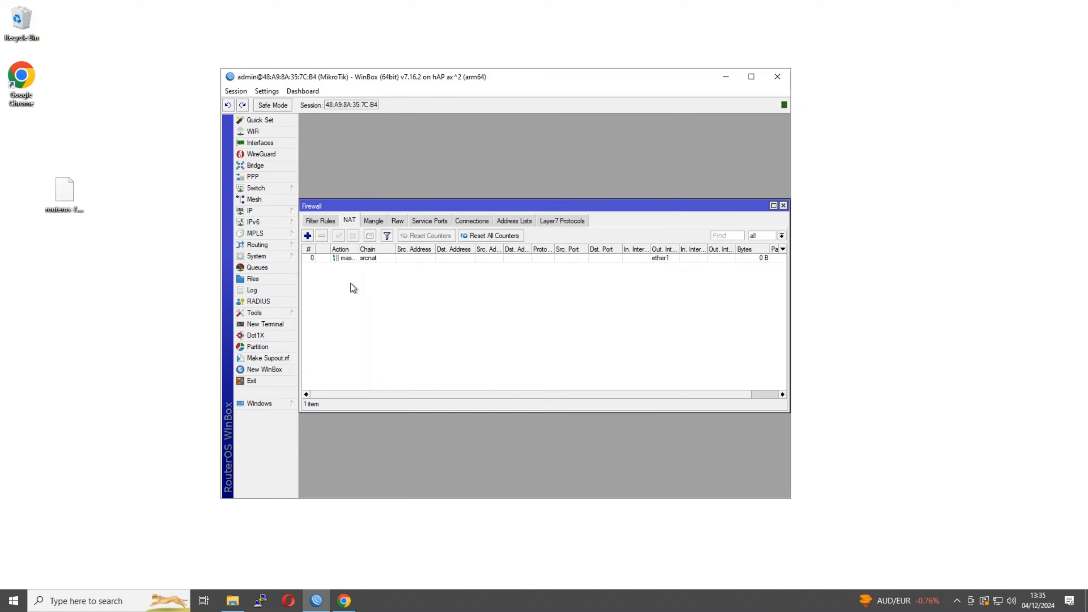
{"action": "left_click", "coordinate": [318, 221]}
{"action": "left_click", "coordinate": [308, 236]}
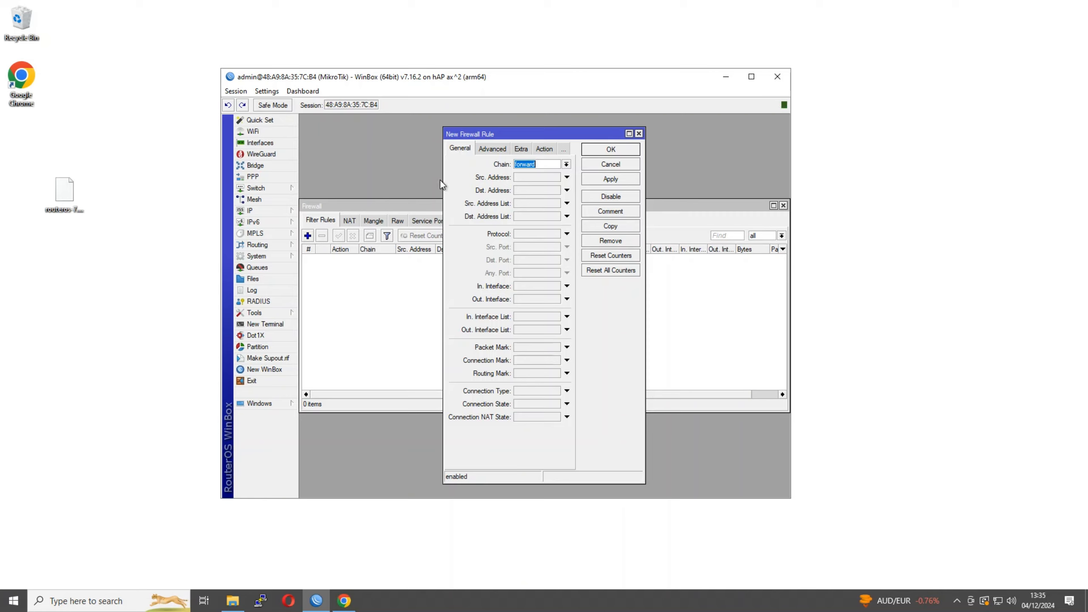
{"action": "left_click_drag", "start_coordinate": [445, 177], "coordinate": [379, 174]}
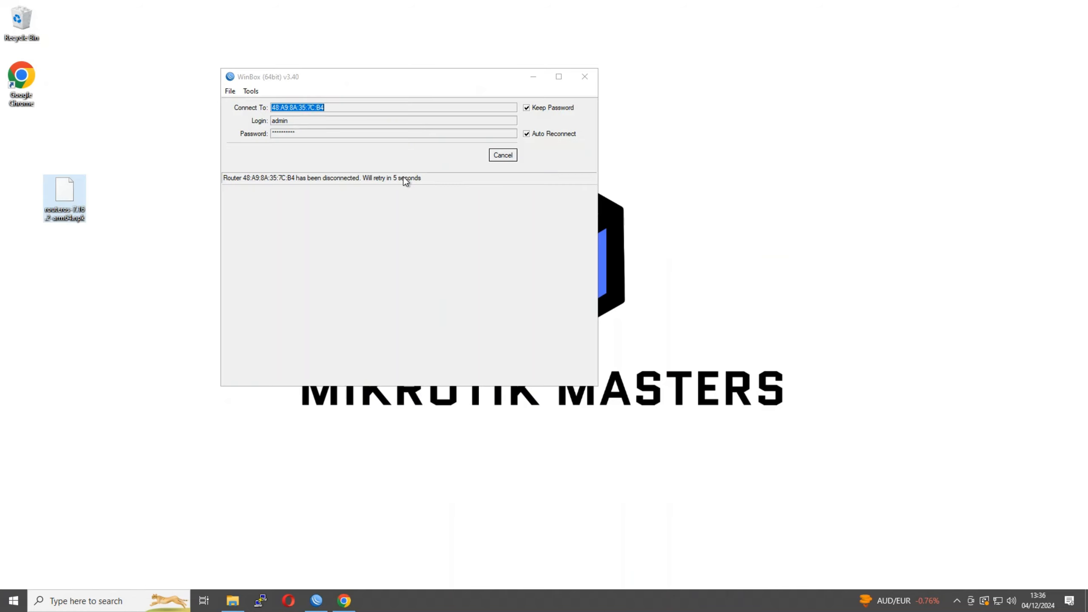
{"action": "left_click", "coordinate": [494, 159]}
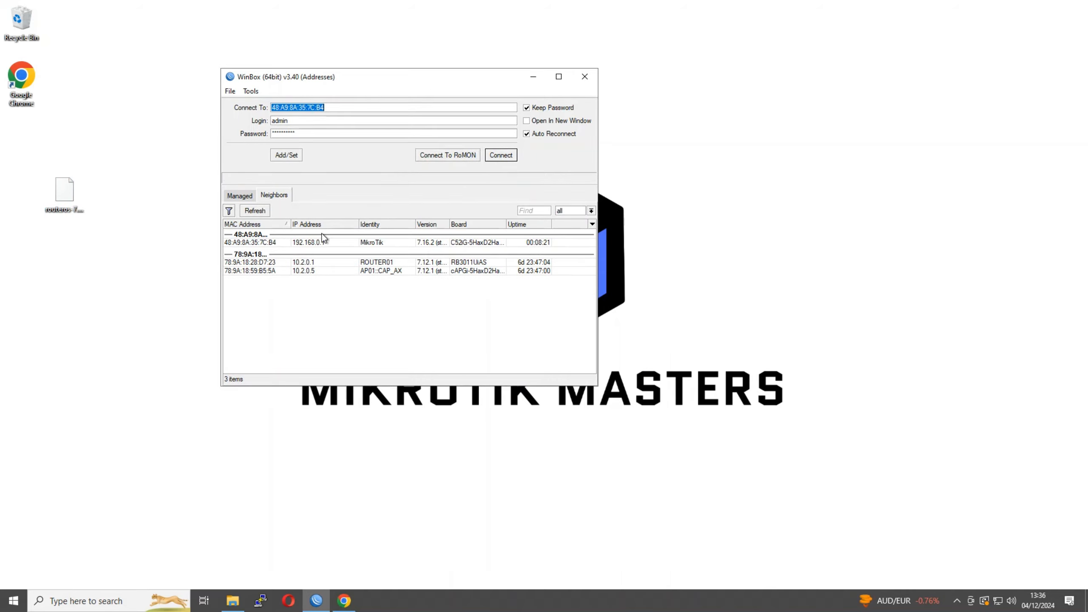
{"action": "left_click", "coordinate": [270, 243]}
{"action": "left_click", "coordinate": [513, 157]}
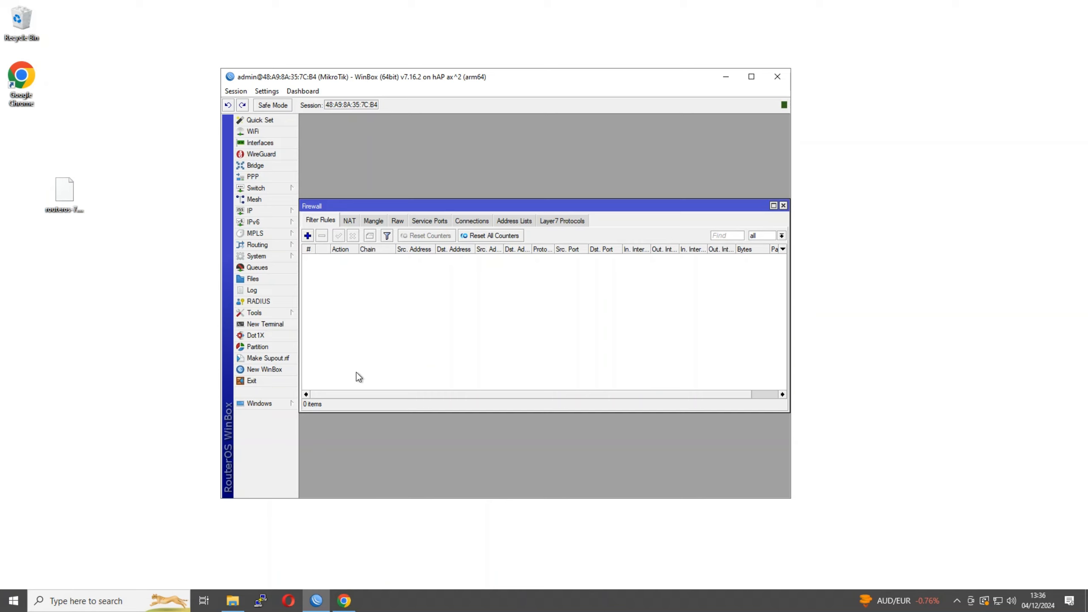
Start a new filter rule and set its chain to input
{"action": "left_click", "coordinate": [308, 235]}
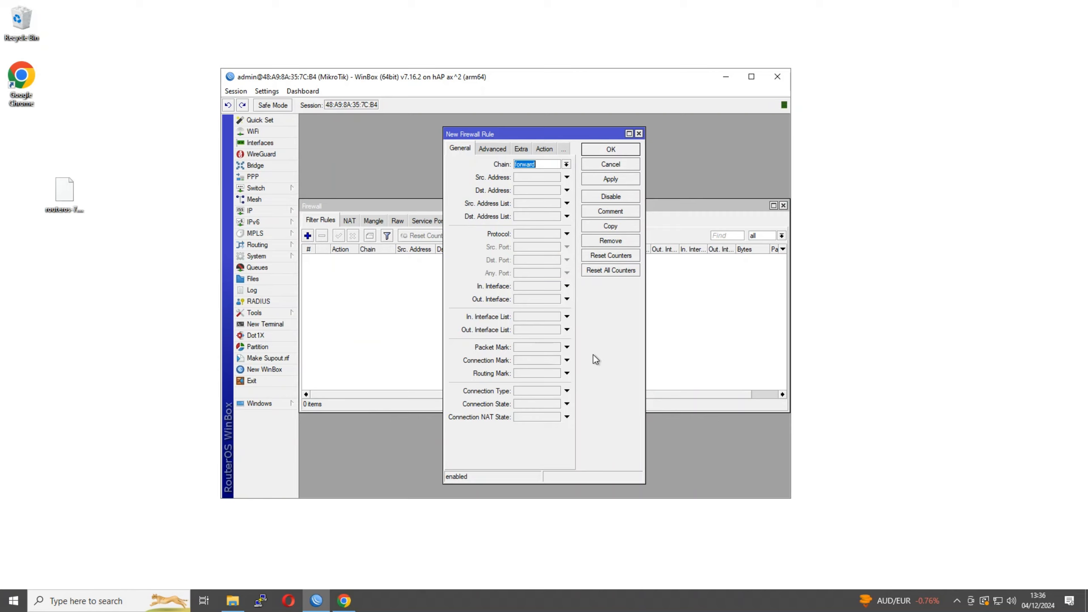
{"action": "left_click", "coordinate": [566, 165]}
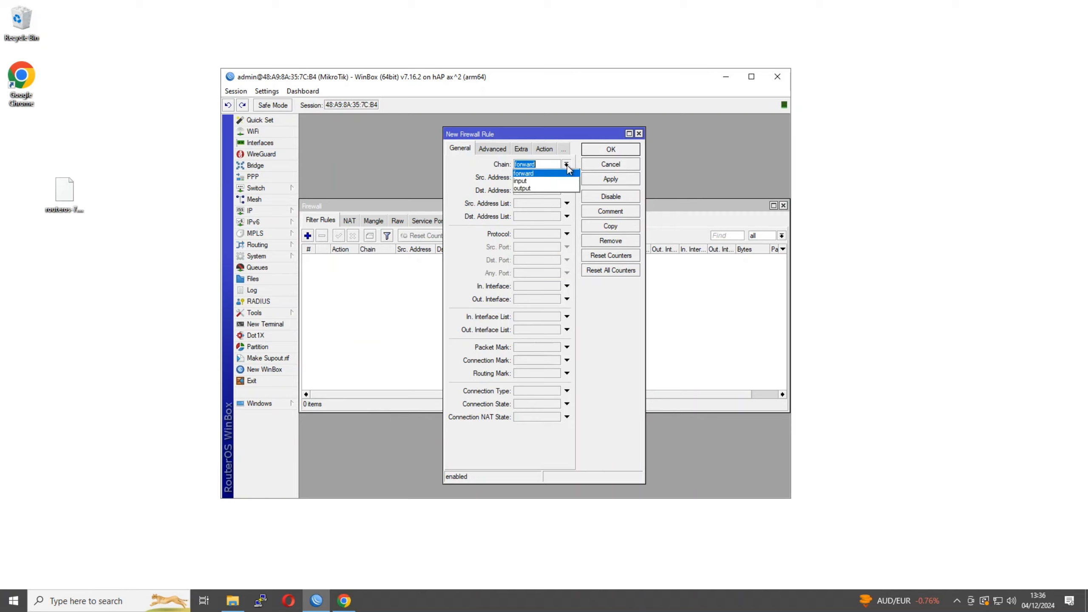
{"action": "left_click", "coordinate": [538, 180]}
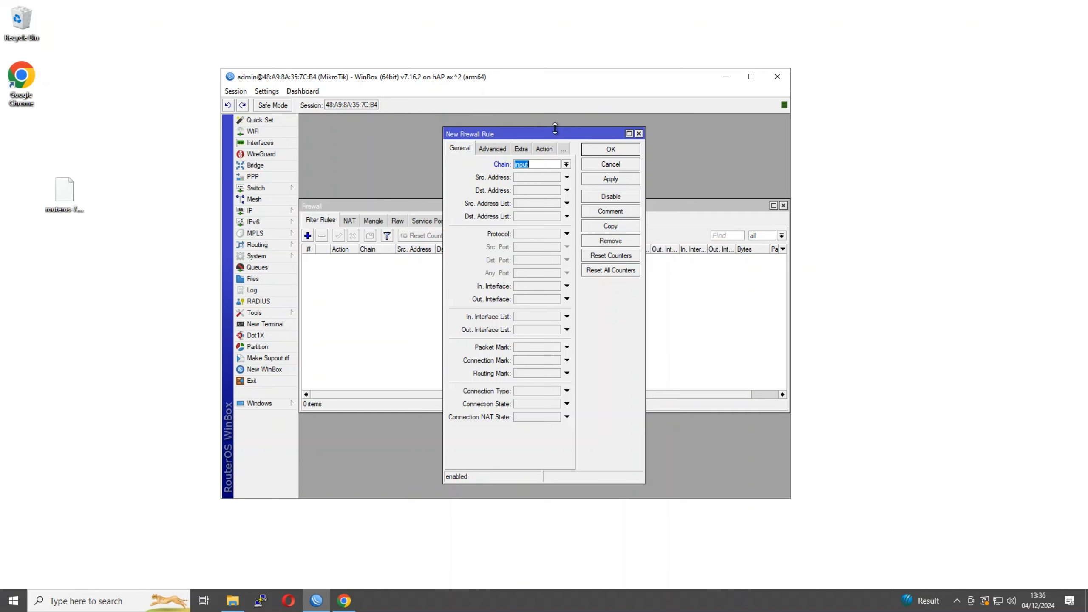
{"action": "left_click_drag", "start_coordinate": [556, 134], "coordinate": [477, 129]}
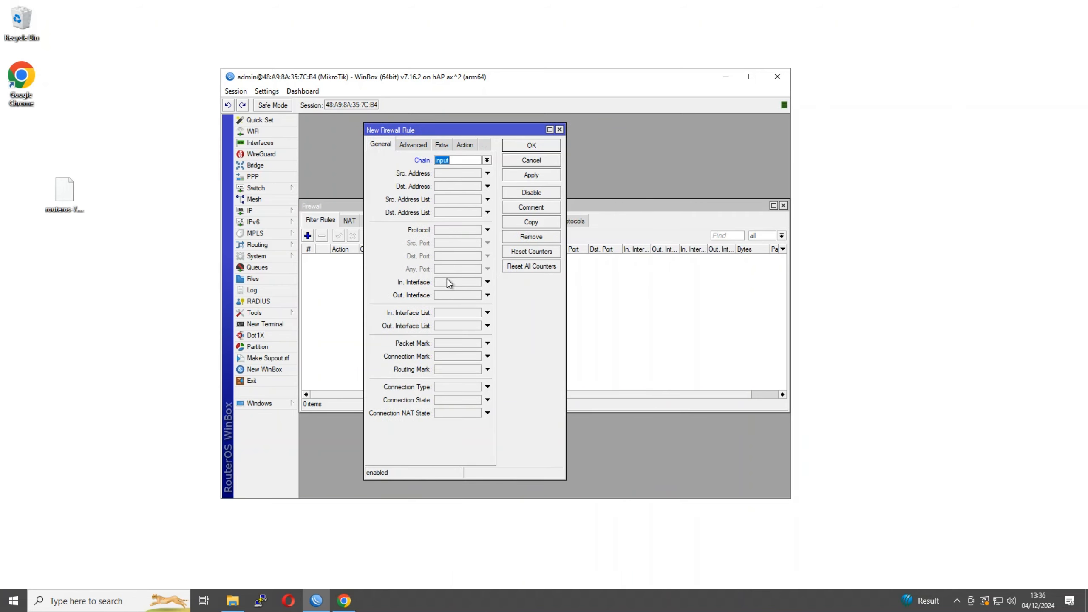
{"action": "left_click", "coordinate": [474, 282]}
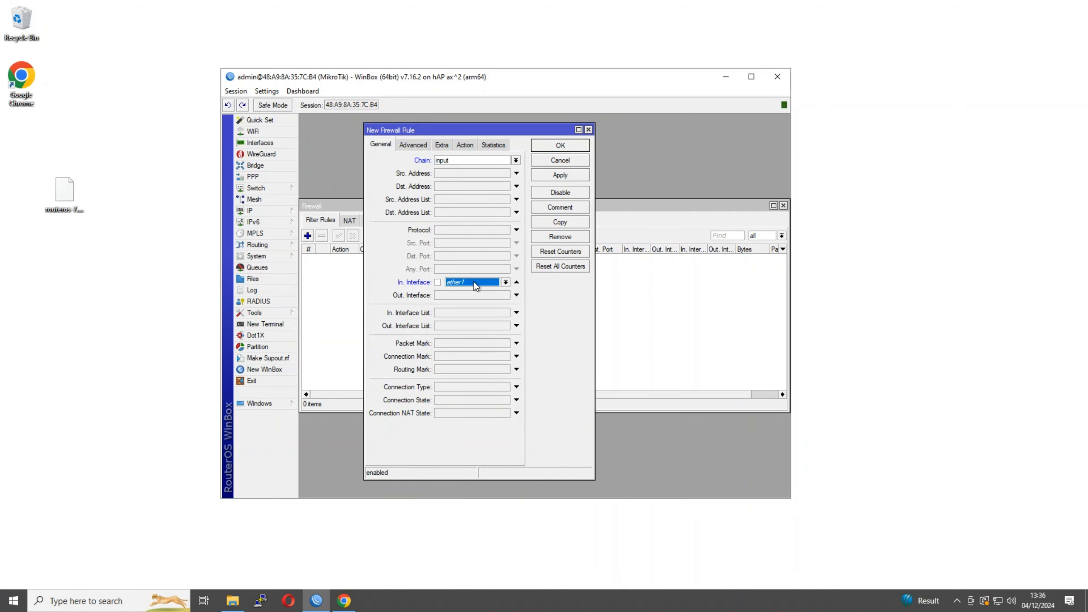
{"action": "left_click", "coordinate": [515, 282]}
{"action": "left_click", "coordinate": [505, 281]}
{"action": "left_click", "coordinate": [516, 282]}
Enter 192.168.0.0/24 as the draft rule's source address
{"action": "left_click_drag", "start_coordinate": [518, 129], "coordinate": [466, 136]}
{"action": "left_click", "coordinate": [492, 208]}
{"action": "left_click_drag", "start_coordinate": [492, 207], "coordinate": [576, 174]}
{"action": "left_click", "coordinate": [426, 141]}
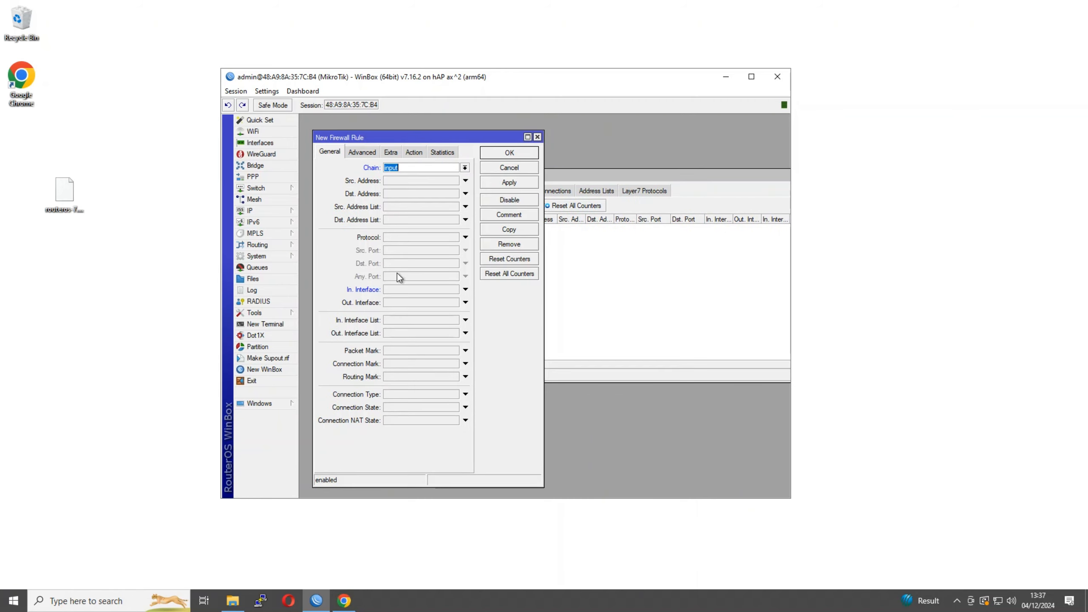
{"action": "left_click", "coordinate": [392, 194]}
{"action": "left_click", "coordinate": [465, 181]}
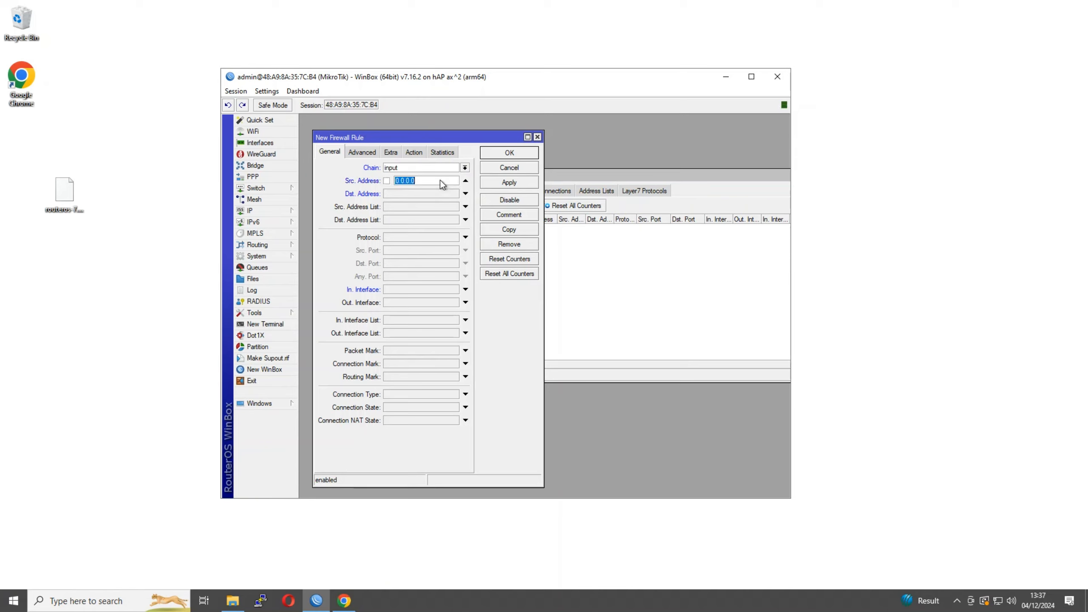
{"action": "type", "text": "192.168.0.0/24"}
{"action": "left_click_drag", "start_coordinate": [442, 180], "coordinate": [395, 181]}
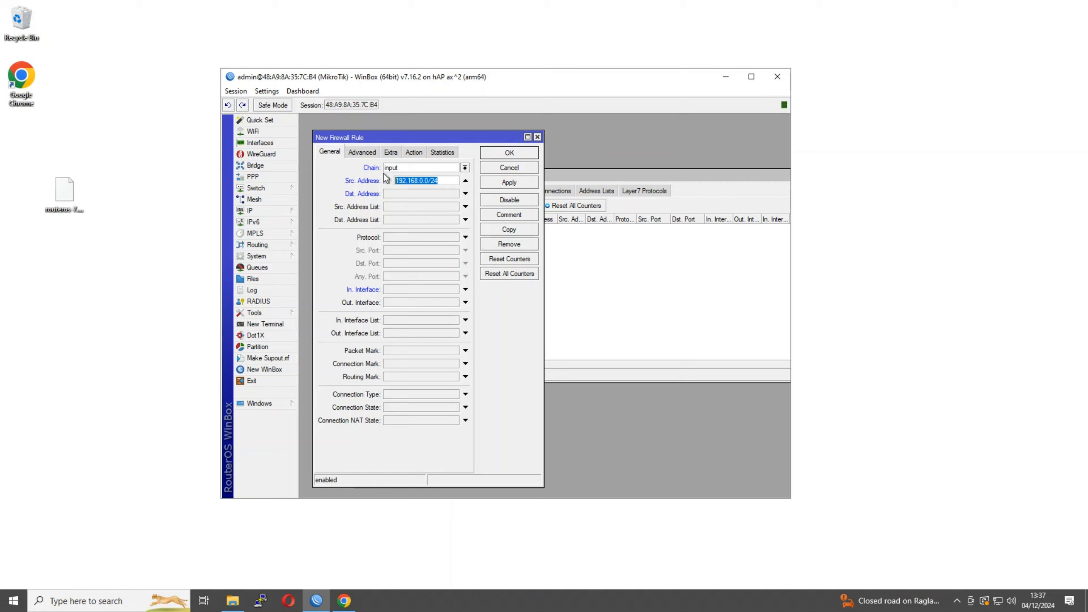
Start a new entry in the firewall Address Lists
{"action": "left_click", "coordinate": [621, 294]}
{"action": "left_click", "coordinate": [596, 192]}
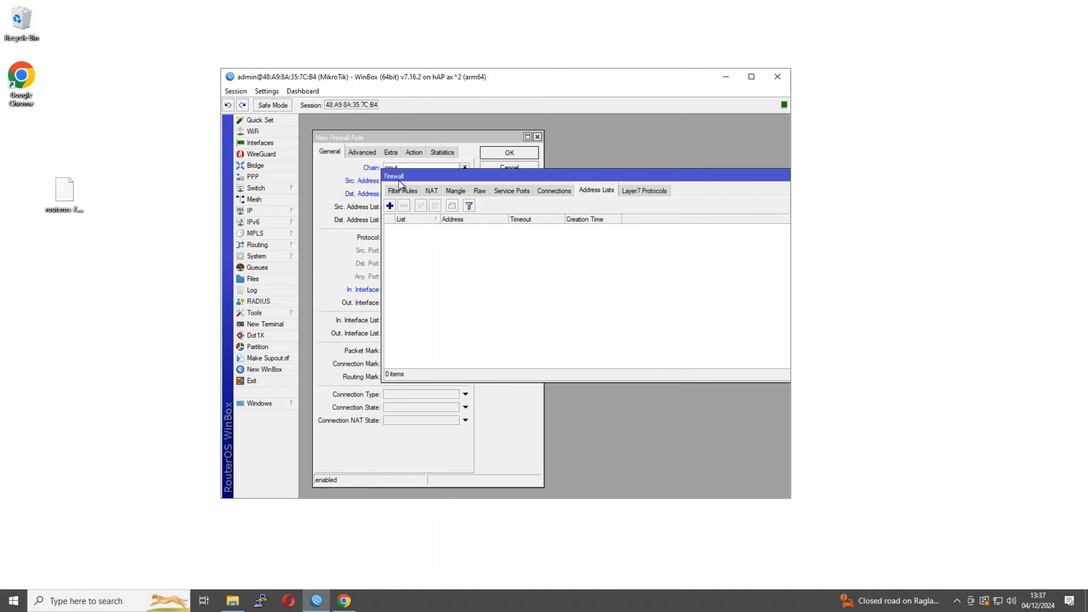
{"action": "left_click", "coordinate": [390, 206]}
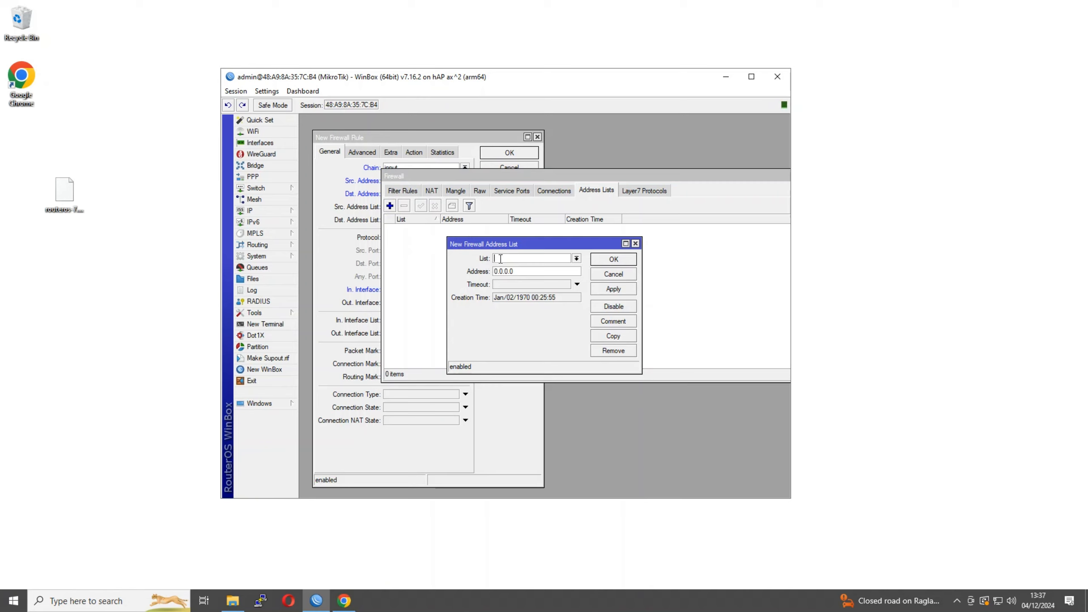
Save an address list entry named ALLOWED_HOSTS with address 192.168.0.0/24
{"action": "type", "text": "ALLOWED_HOSTS"}
{"action": "key", "text": "Tab"}
{"action": "type", "text": "192.168.0.0/24"}
{"action": "left_click", "coordinate": [606, 260]}
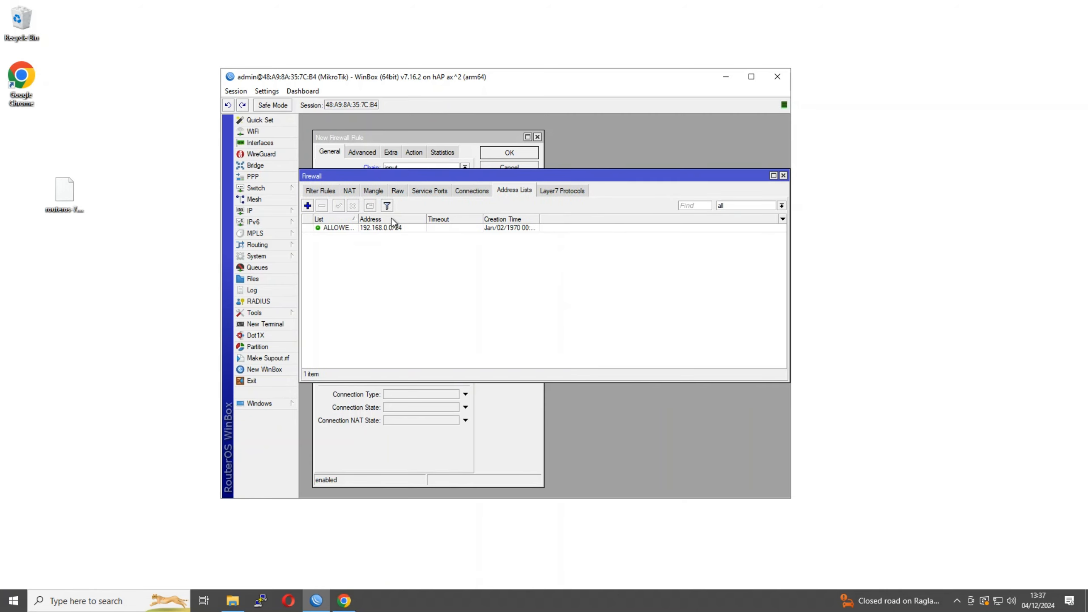
{"action": "left_click_drag", "start_coordinate": [358, 176], "coordinate": [518, 209]}
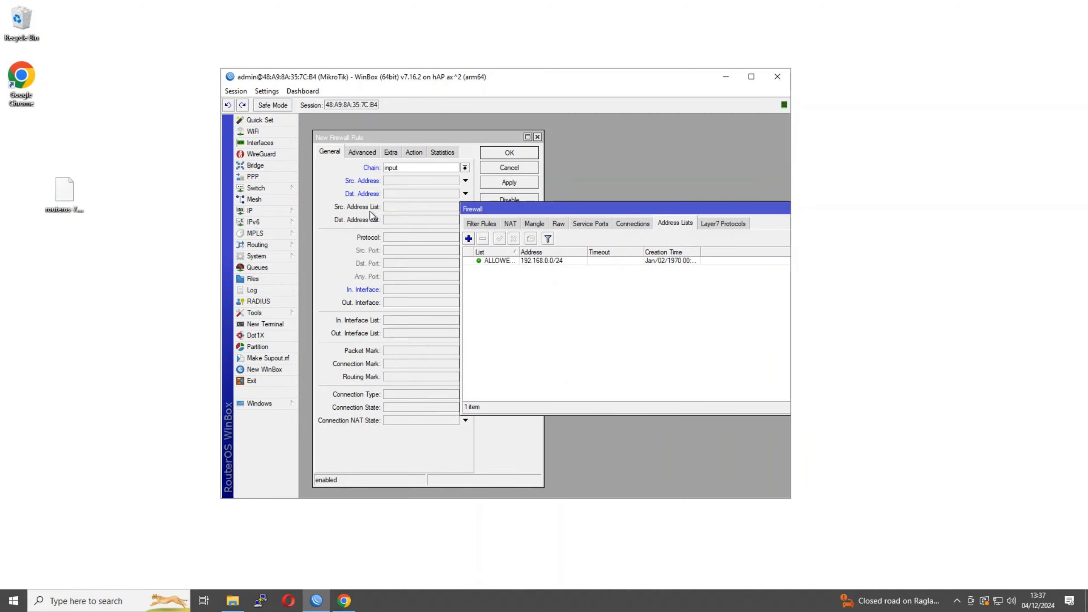
{"action": "left_click", "coordinate": [342, 206]}
{"action": "left_click", "coordinate": [389, 206]}
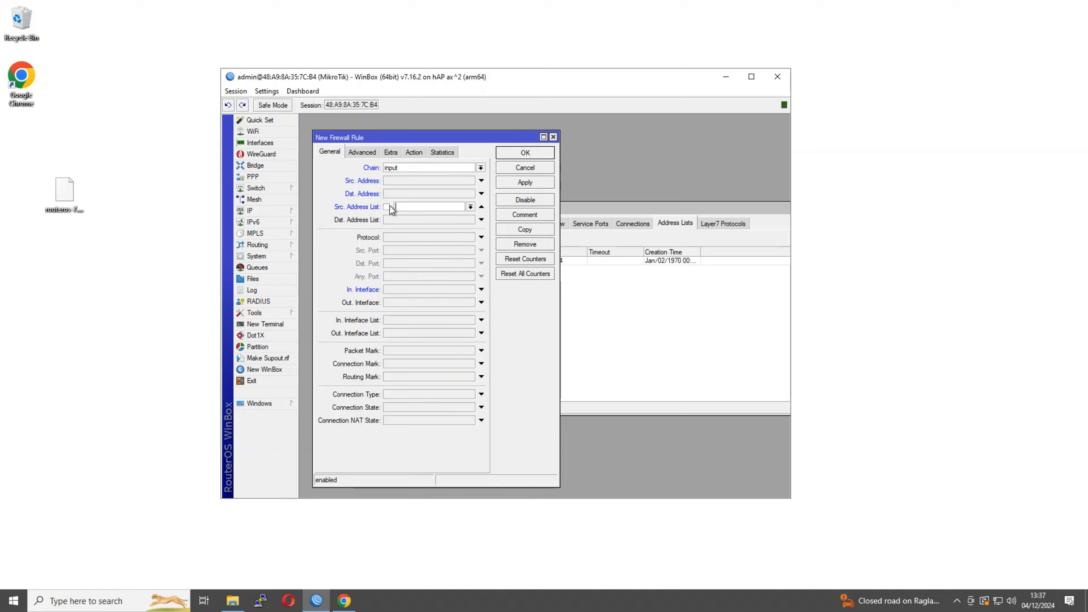
Set the draft rule's Src. Address List to ALLOWED_HOSTS
{"action": "left_click", "coordinate": [470, 207]}
{"action": "left_click", "coordinate": [449, 216]}
{"action": "left_click_drag", "start_coordinate": [505, 142], "coordinate": [495, 127]}
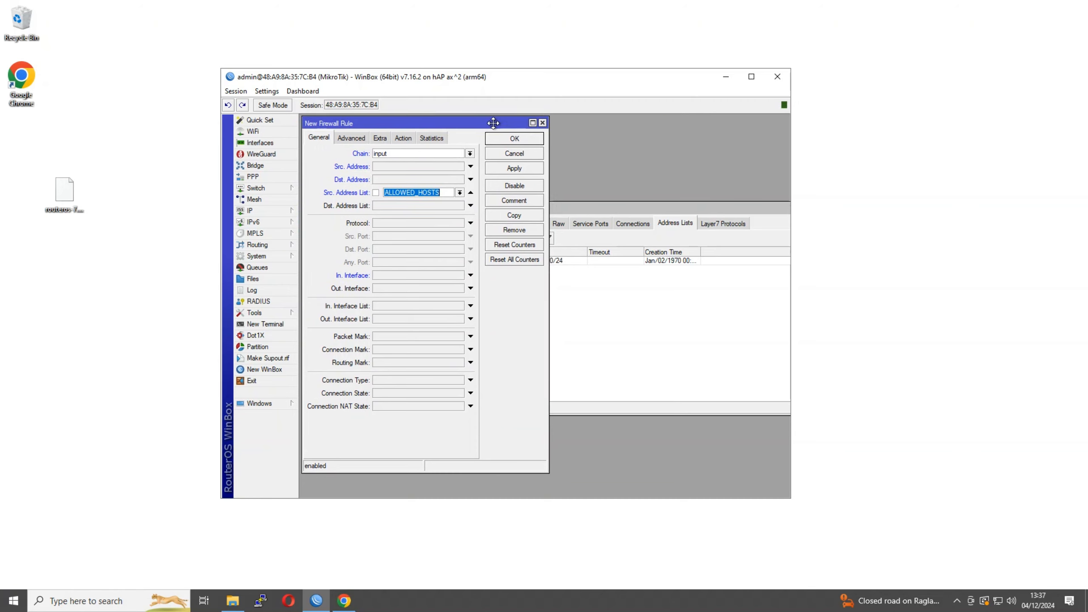
{"action": "left_click", "coordinate": [579, 206]}
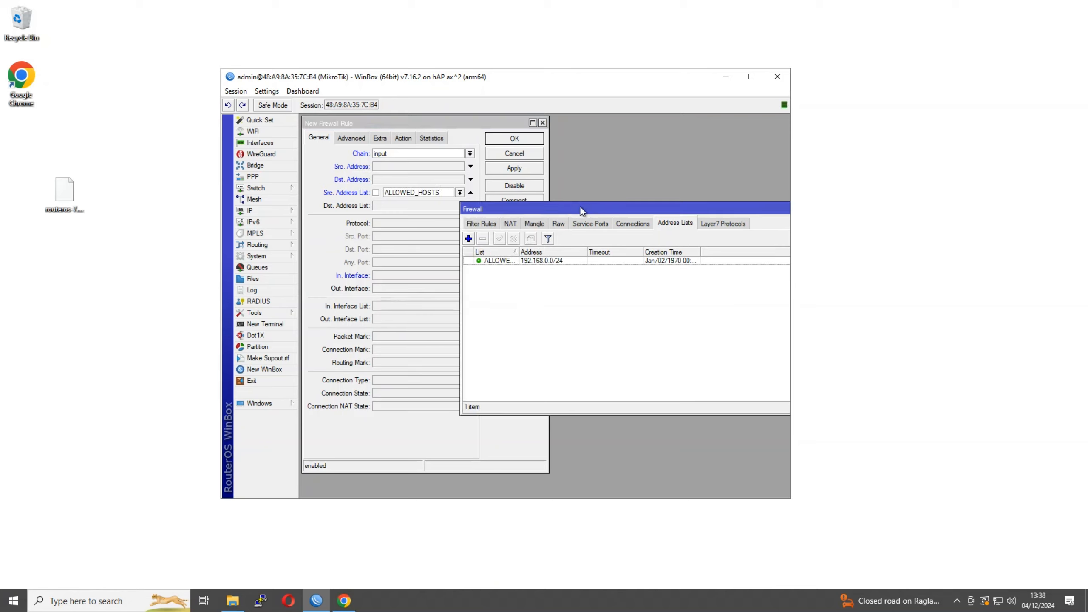
{"action": "left_click", "coordinate": [469, 239]}
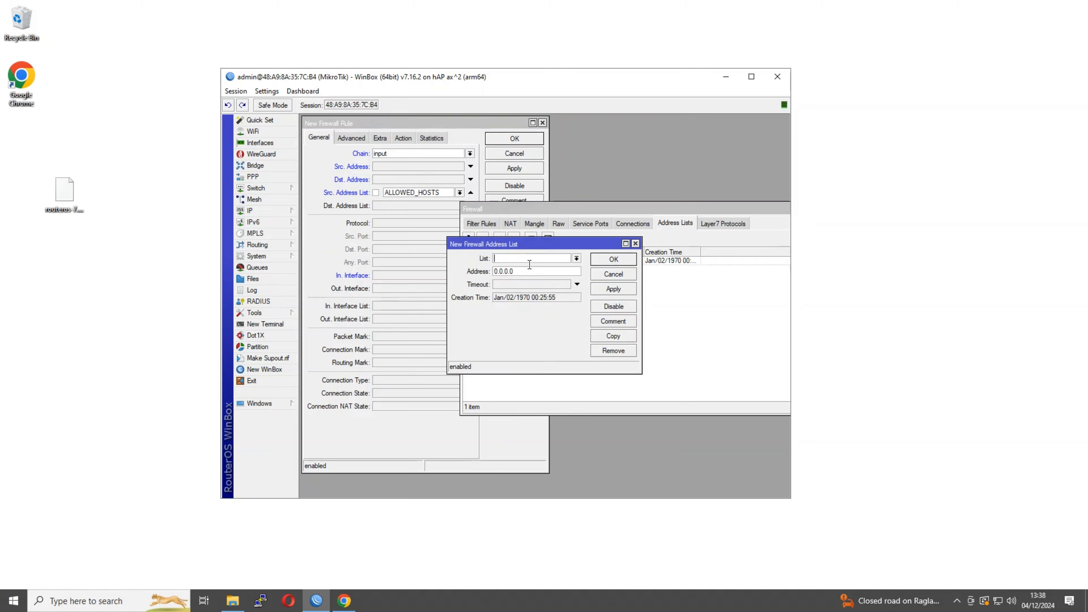
{"action": "left_click", "coordinate": [617, 273]}
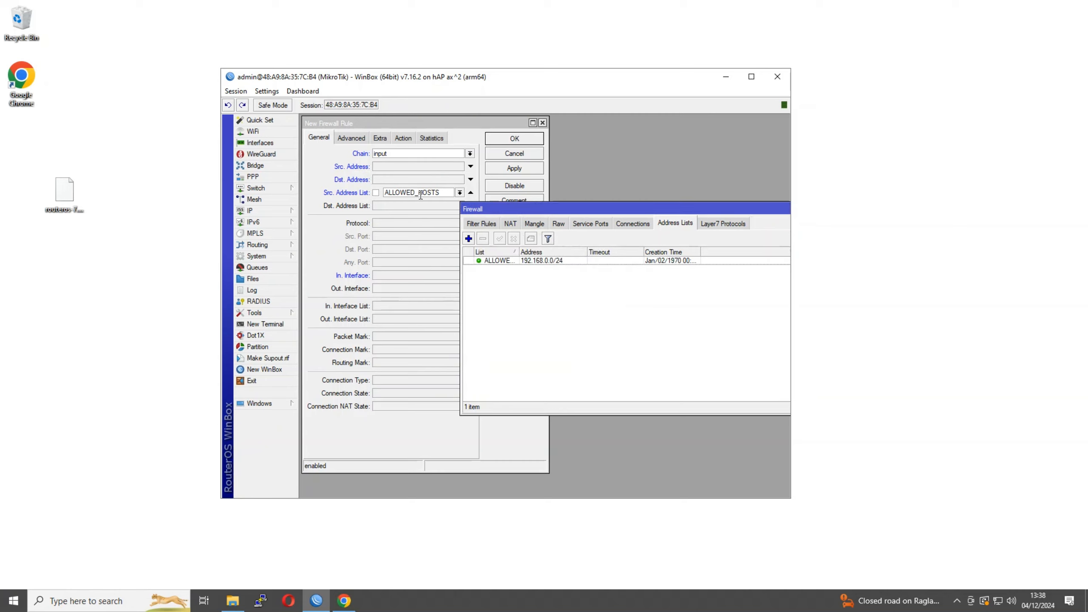
{"action": "left_click", "coordinate": [391, 153]}
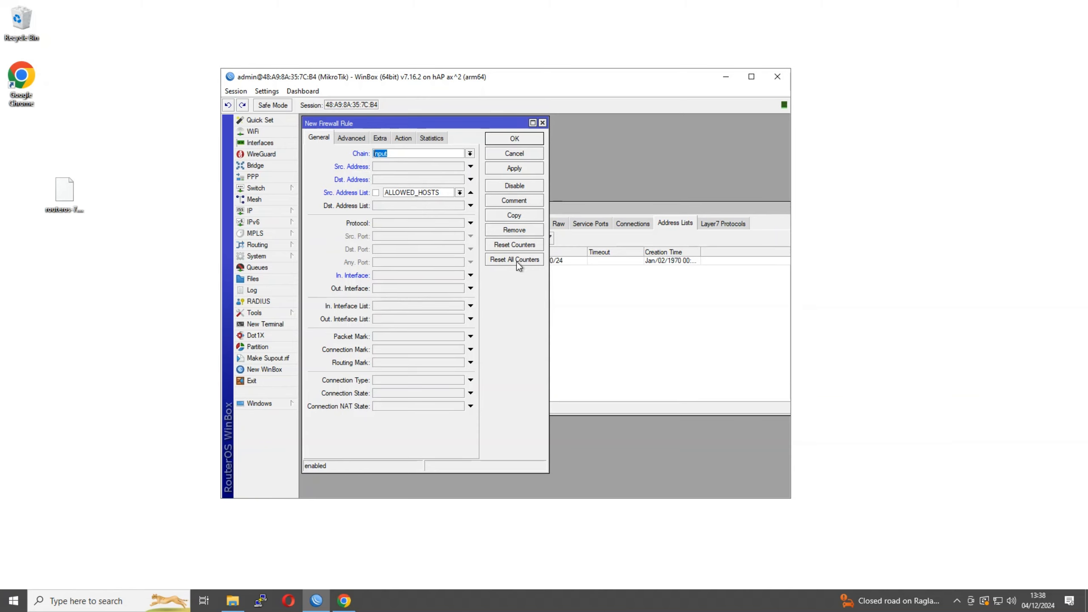
{"action": "left_click", "coordinate": [581, 248]}
{"action": "left_click", "coordinate": [576, 261]}
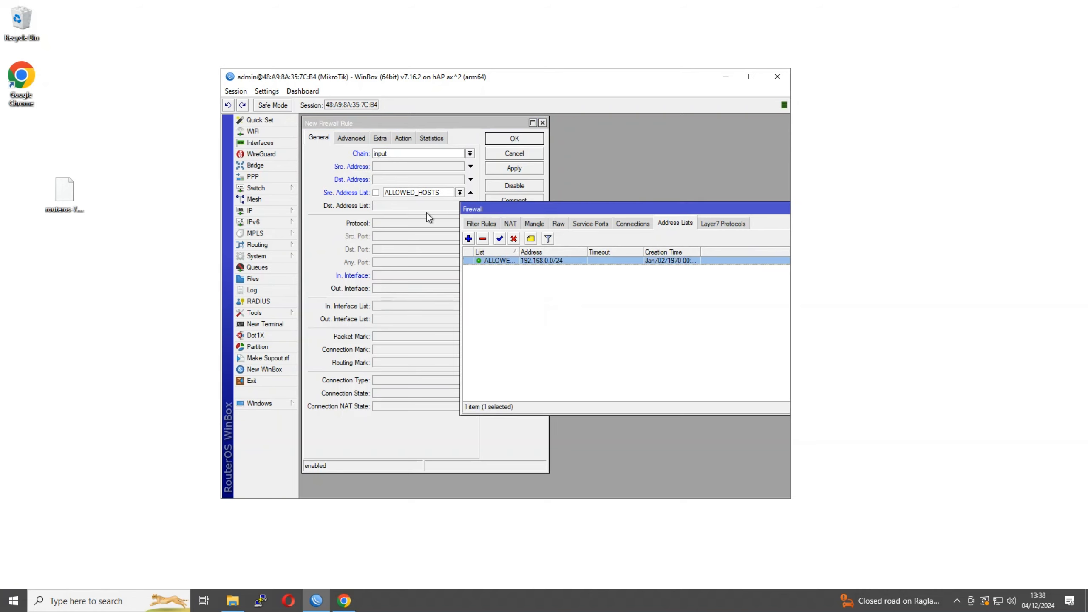
{"action": "left_click", "coordinate": [322, 250]}
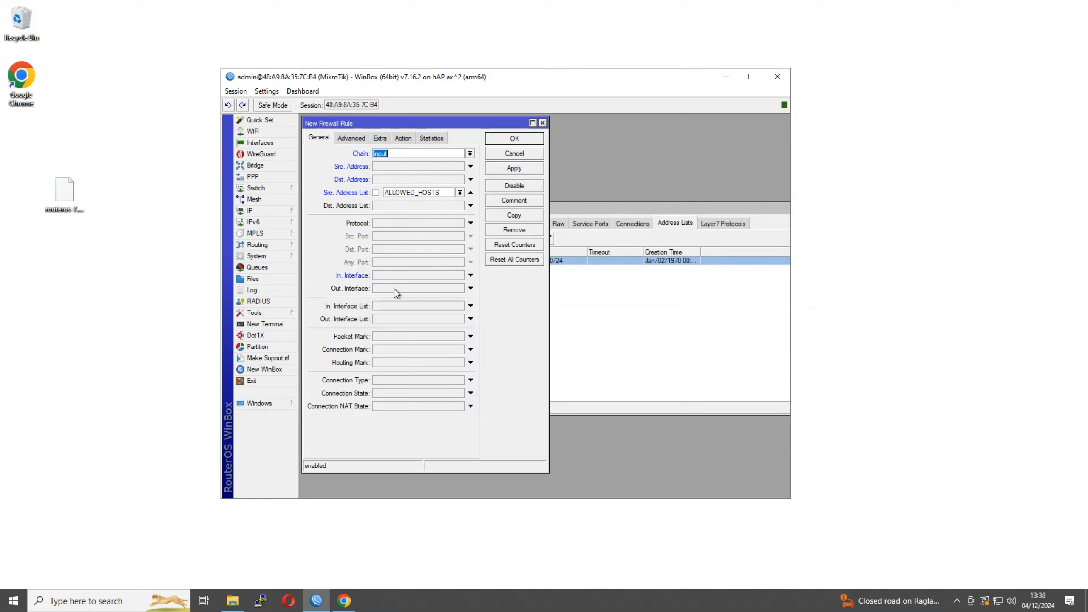
Leave the incoming interface empty, keep the action accept, and save the rule
{"action": "left_click", "coordinate": [388, 276]}
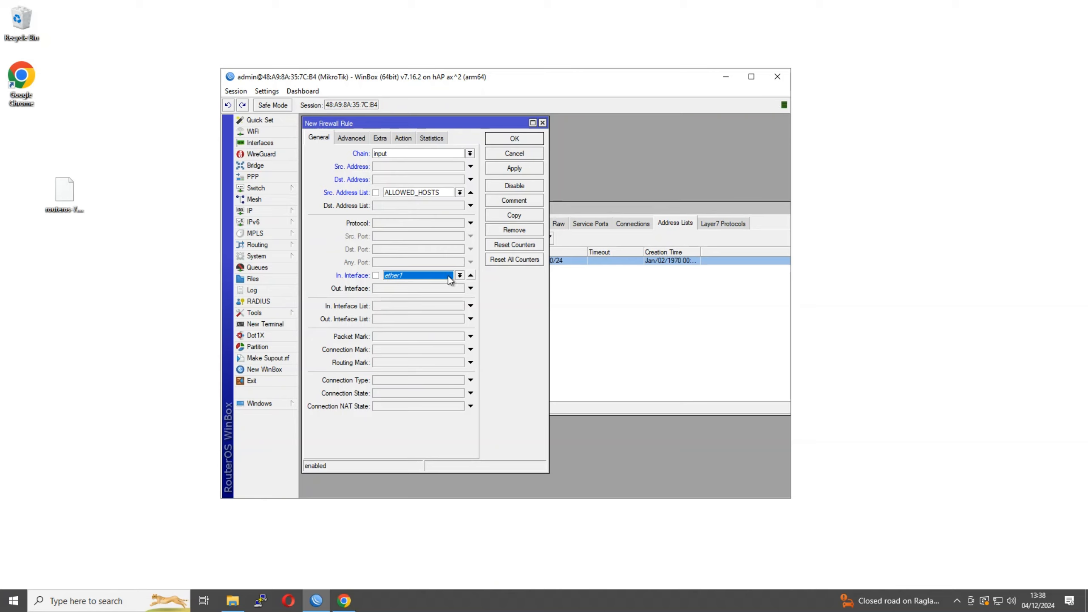
{"action": "left_click", "coordinate": [460, 276]}
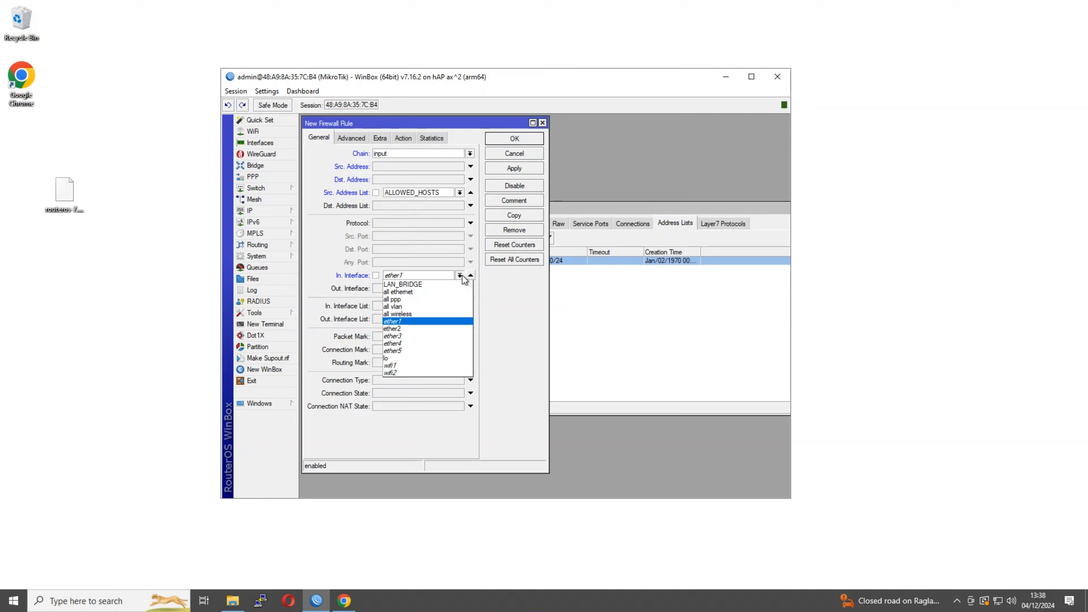
{"action": "left_click", "coordinate": [463, 276]}
{"action": "left_click", "coordinate": [470, 275]}
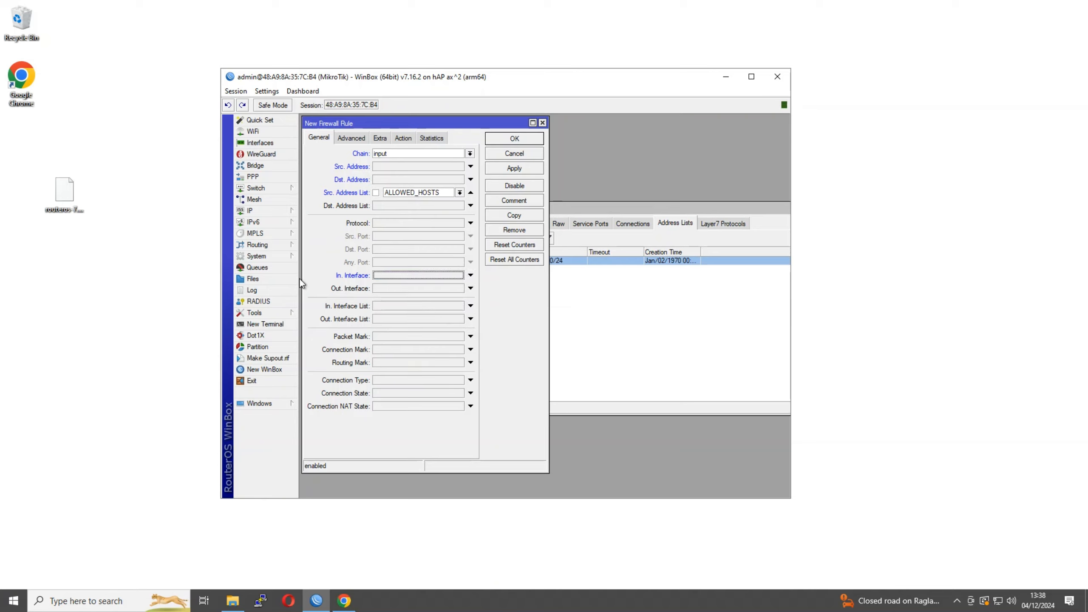
{"action": "left_click", "coordinate": [403, 138]}
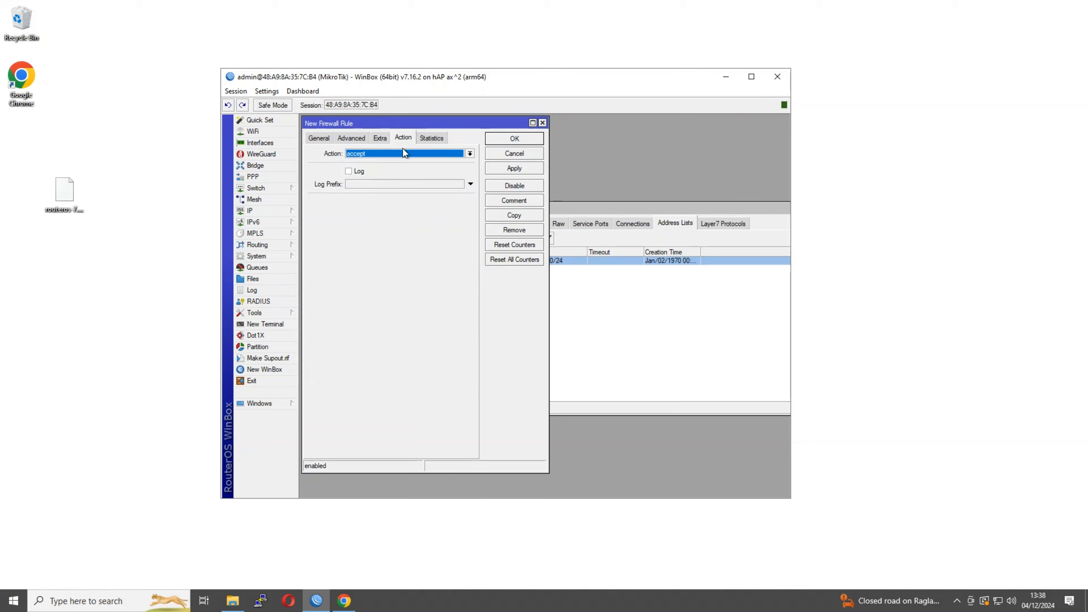
{"action": "left_click", "coordinate": [501, 142]}
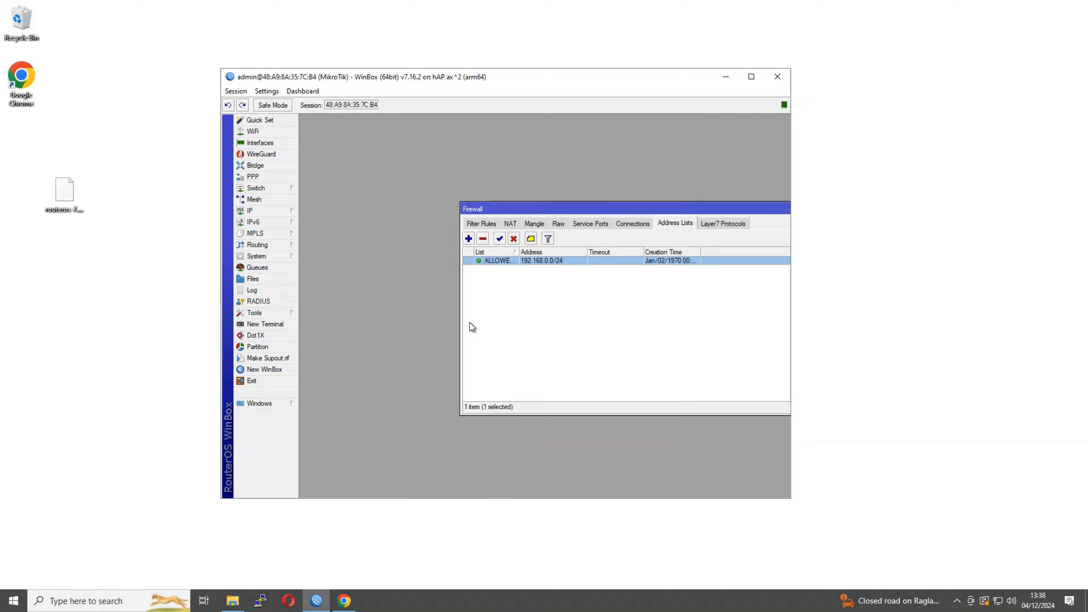
{"action": "left_click", "coordinate": [481, 223]}
Widen the Firewall window and Src. Address List column so ALLOWED_HOSTS shows on rule 0
{"action": "left_click", "coordinate": [496, 263]}
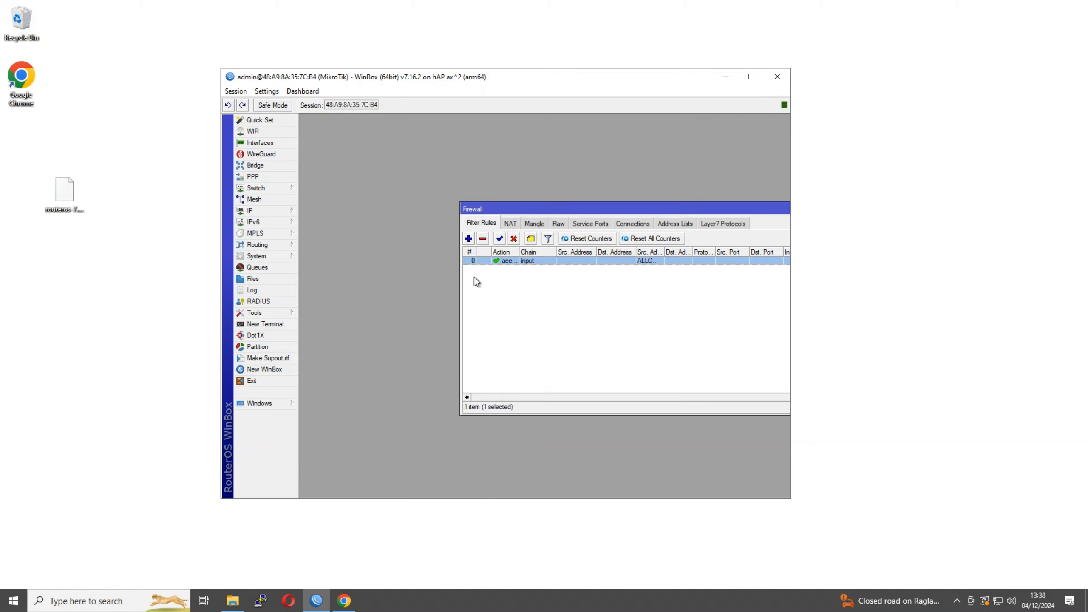
{"action": "left_click_drag", "start_coordinate": [461, 278], "coordinate": [303, 276]}
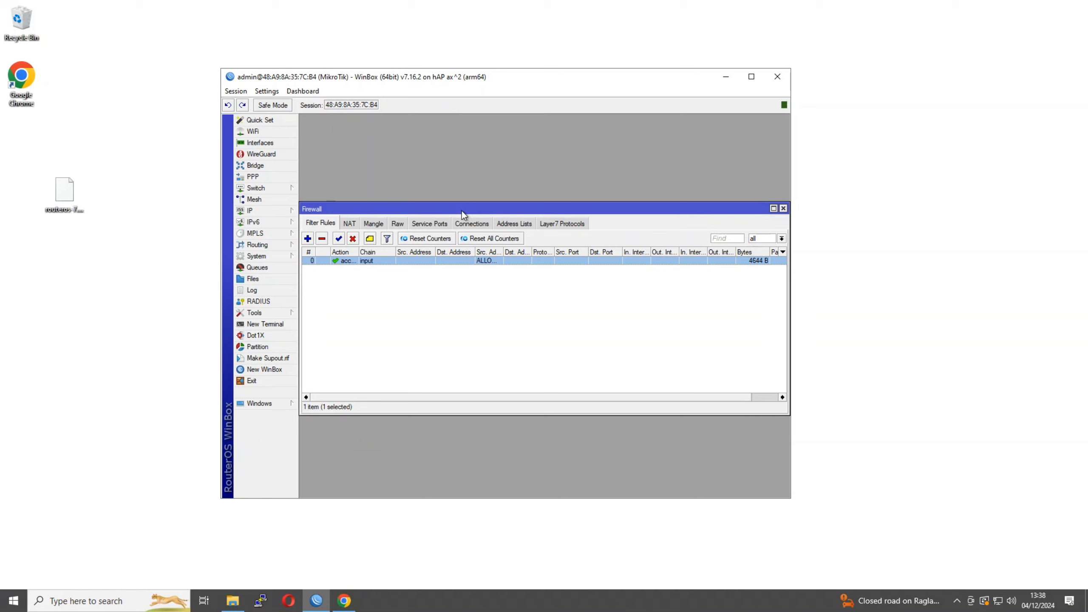
{"action": "left_click_drag", "start_coordinate": [461, 211], "coordinate": [463, 207]}
{"action": "left_click", "coordinate": [367, 307]}
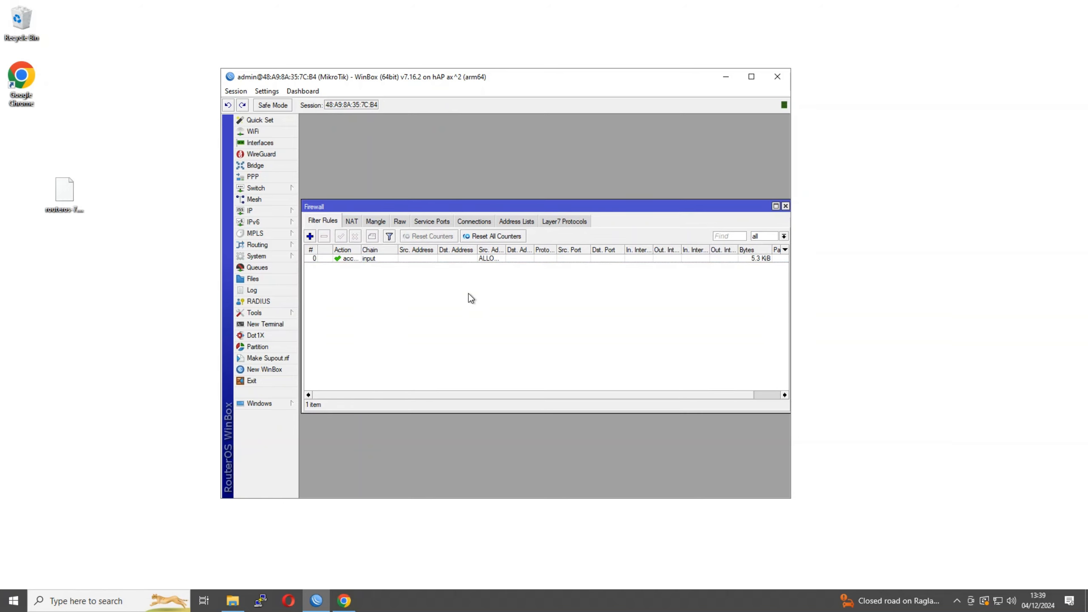
{"action": "left_click_drag", "start_coordinate": [505, 249], "coordinate": [541, 249]}
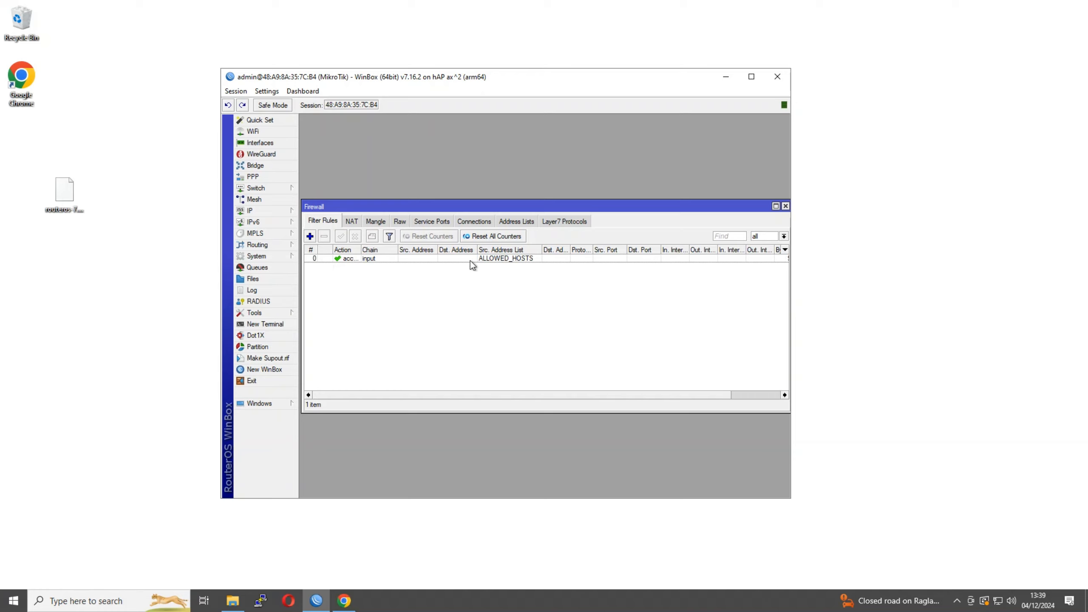
{"action": "left_click", "coordinate": [354, 259]}
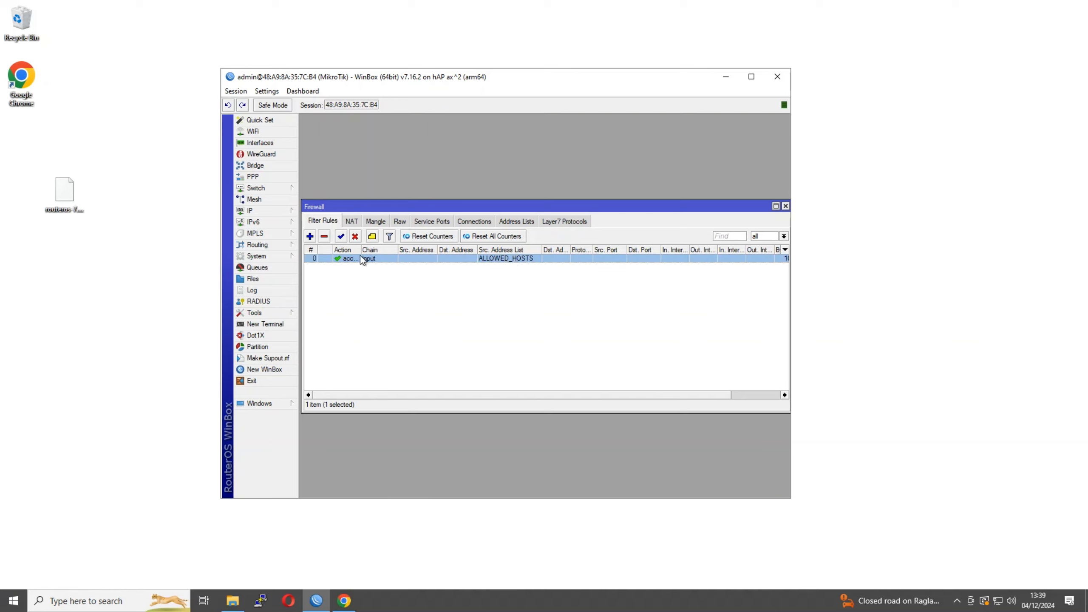
Start a new input-chain filter rule matching connection state not established
{"action": "left_click", "coordinate": [311, 237]}
{"action": "left_click", "coordinate": [321, 139]}
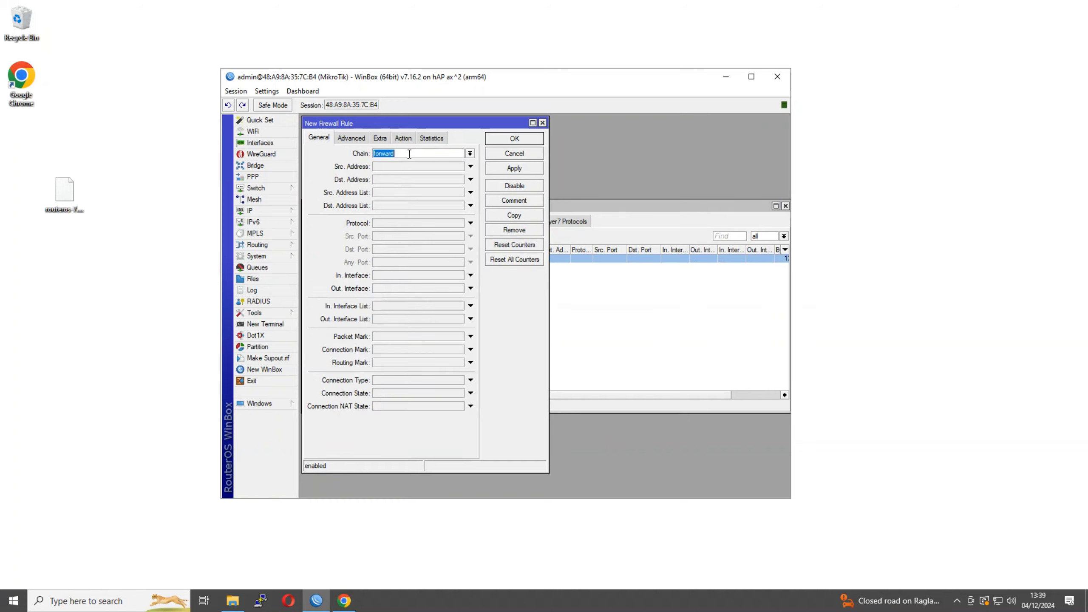
{"action": "left_click", "coordinate": [470, 153]}
{"action": "left_click", "coordinate": [425, 165]}
{"action": "left_click", "coordinate": [382, 393]}
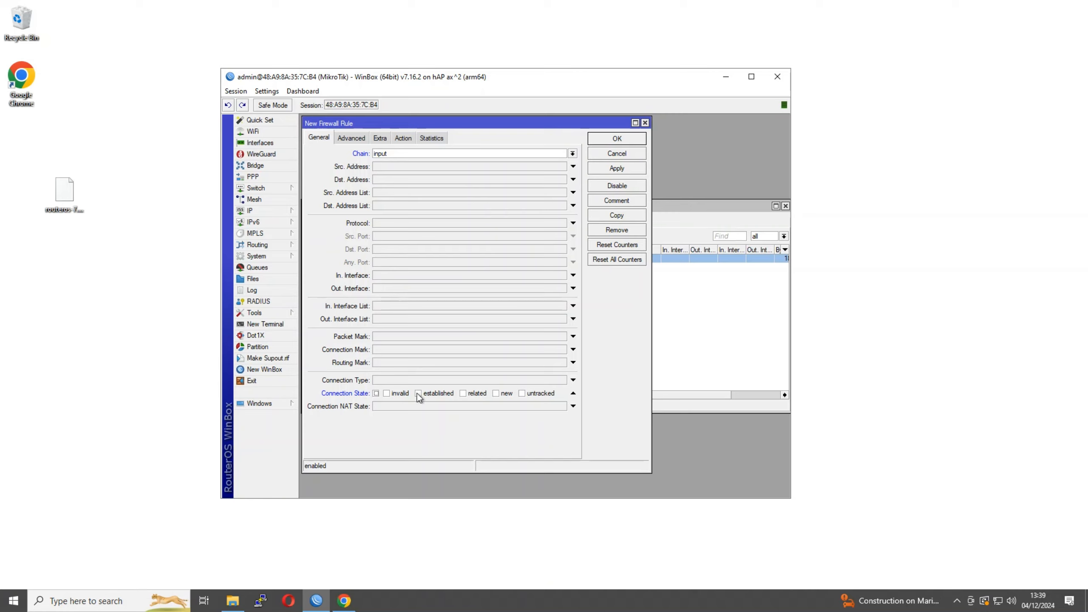
{"action": "left_click", "coordinate": [376, 394]}
{"action": "left_click", "coordinate": [377, 393]}
{"action": "left_click", "coordinate": [402, 140]}
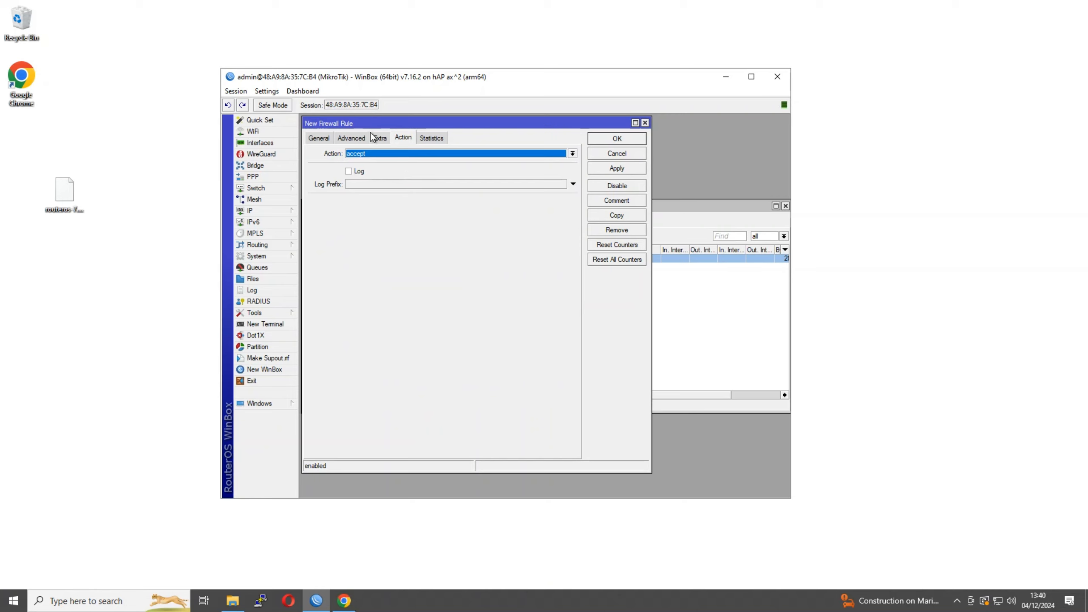
{"action": "left_click", "coordinate": [328, 140]}
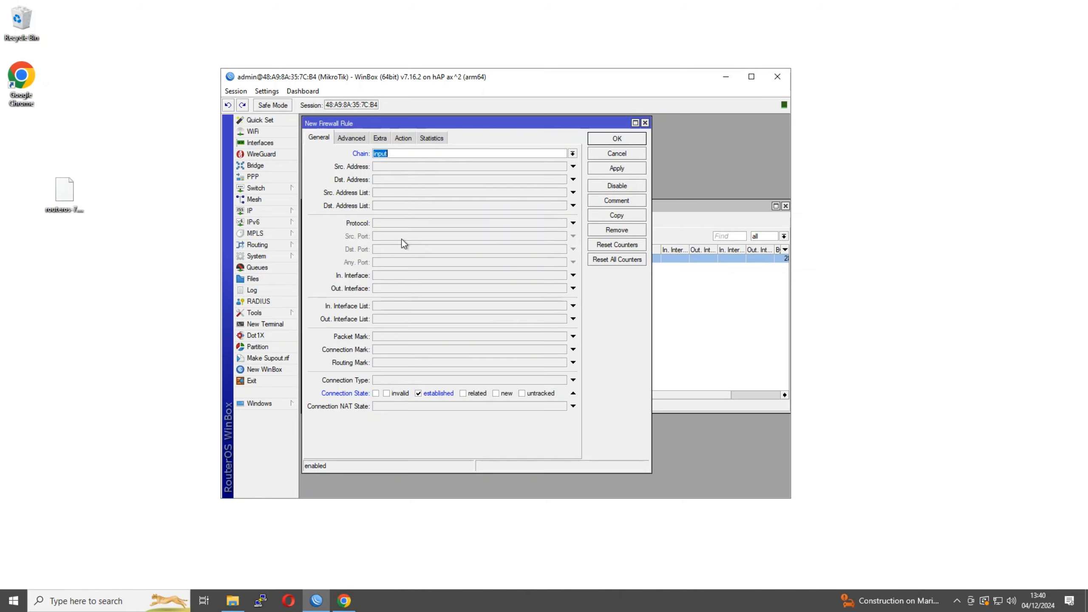
{"action": "left_click", "coordinate": [377, 393]}
Set the rule's action to drop and save it
{"action": "left_click", "coordinate": [398, 137]}
{"action": "left_click", "coordinate": [383, 153]}
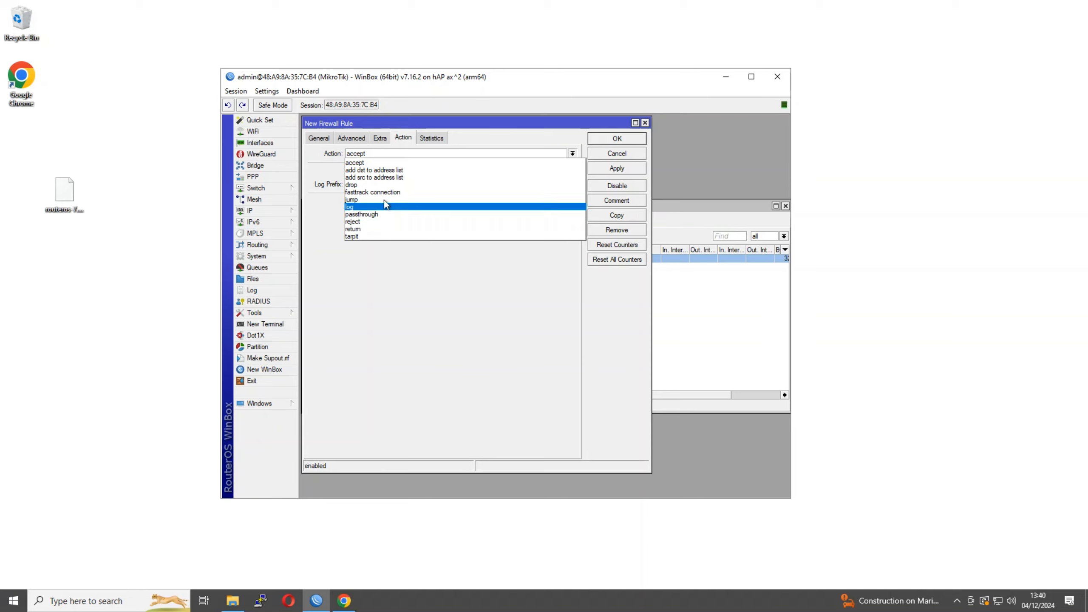
{"action": "left_click", "coordinate": [386, 185]}
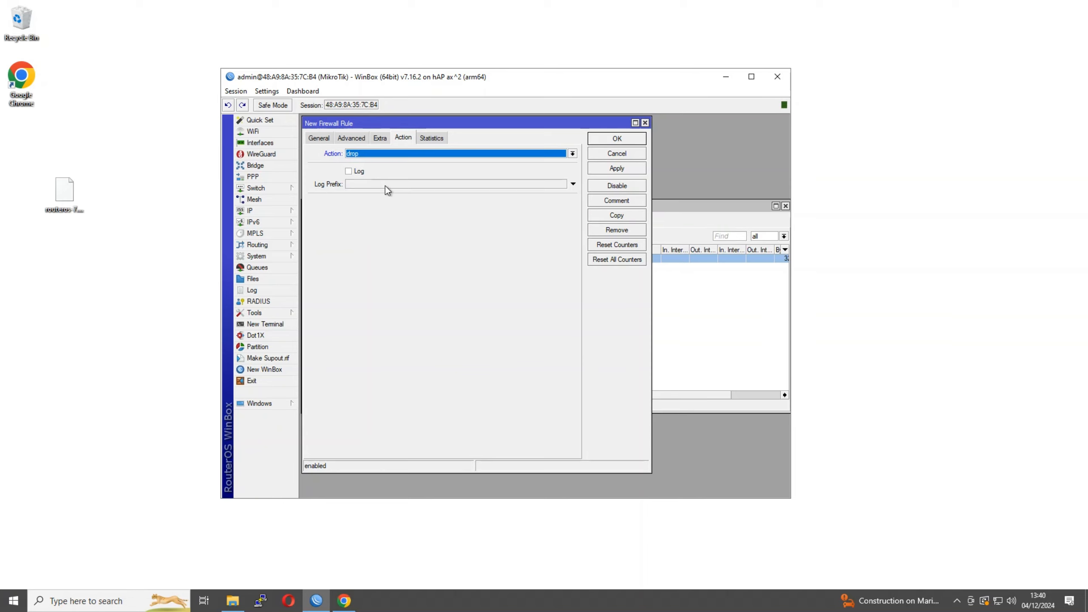
{"action": "left_click", "coordinate": [324, 137]}
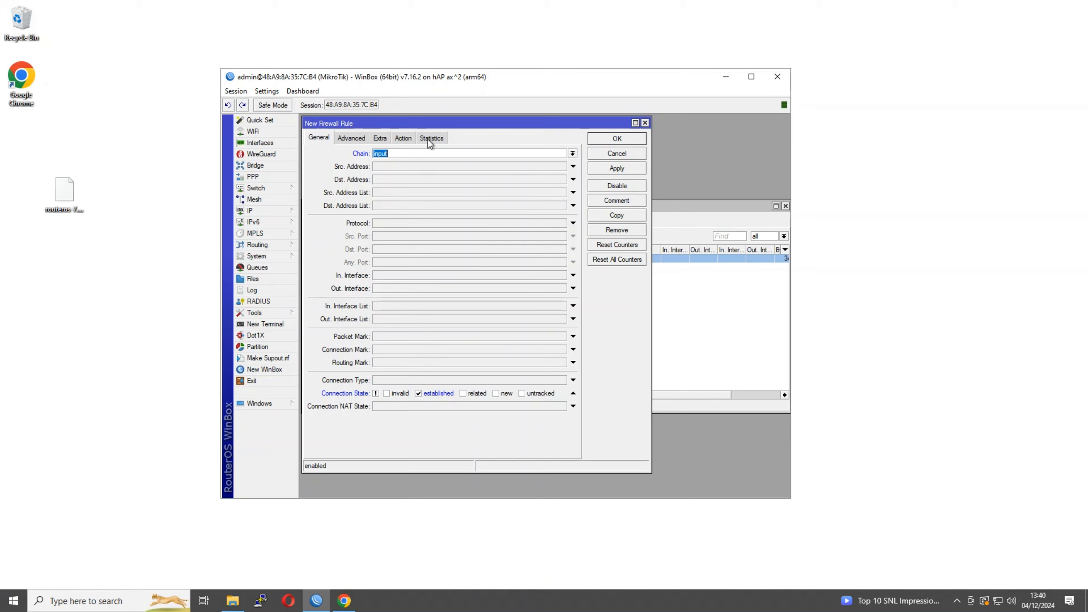
{"action": "left_click", "coordinate": [629, 138]}
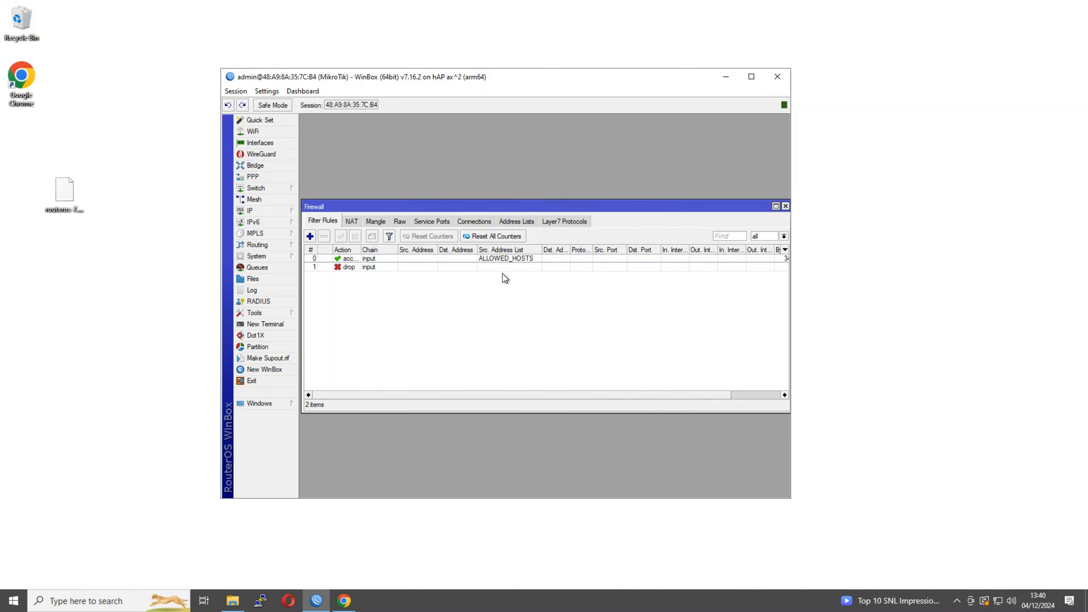
Check the ALLOWED_HOSTS entry and NAT rules, then close the Firewall window
{"action": "left_click_drag", "start_coordinate": [479, 206], "coordinate": [475, 198]}
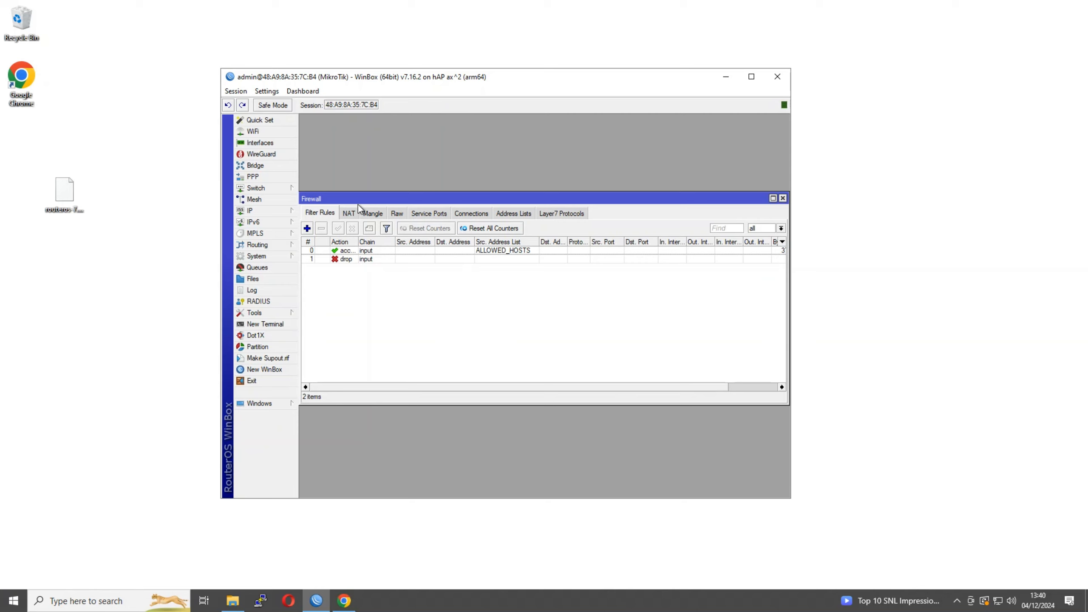
{"action": "left_click_drag", "start_coordinate": [352, 197], "coordinate": [352, 192]}
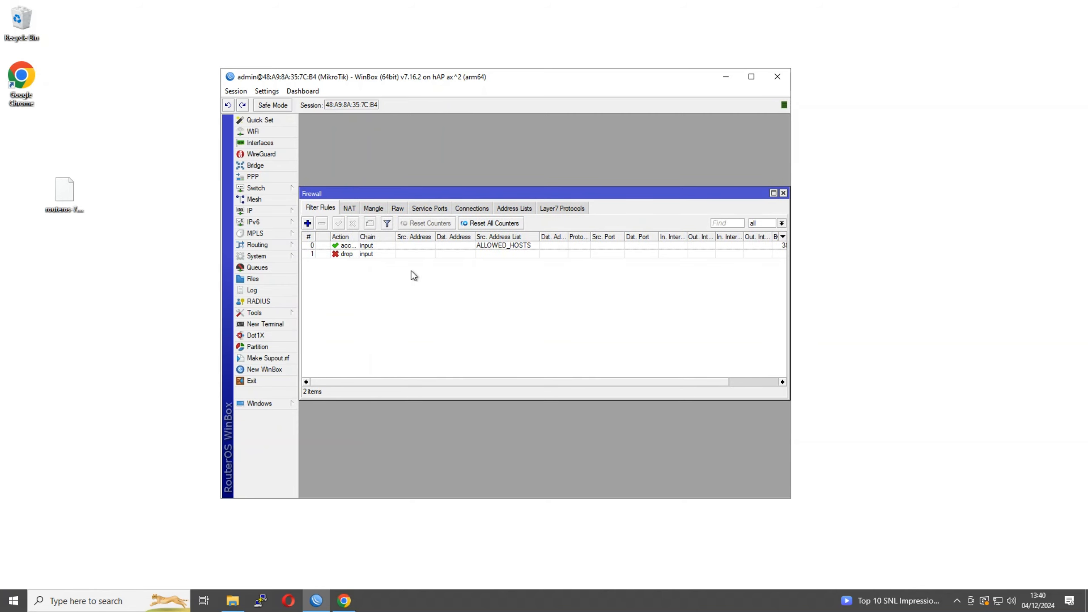
{"action": "left_click", "coordinate": [513, 209]}
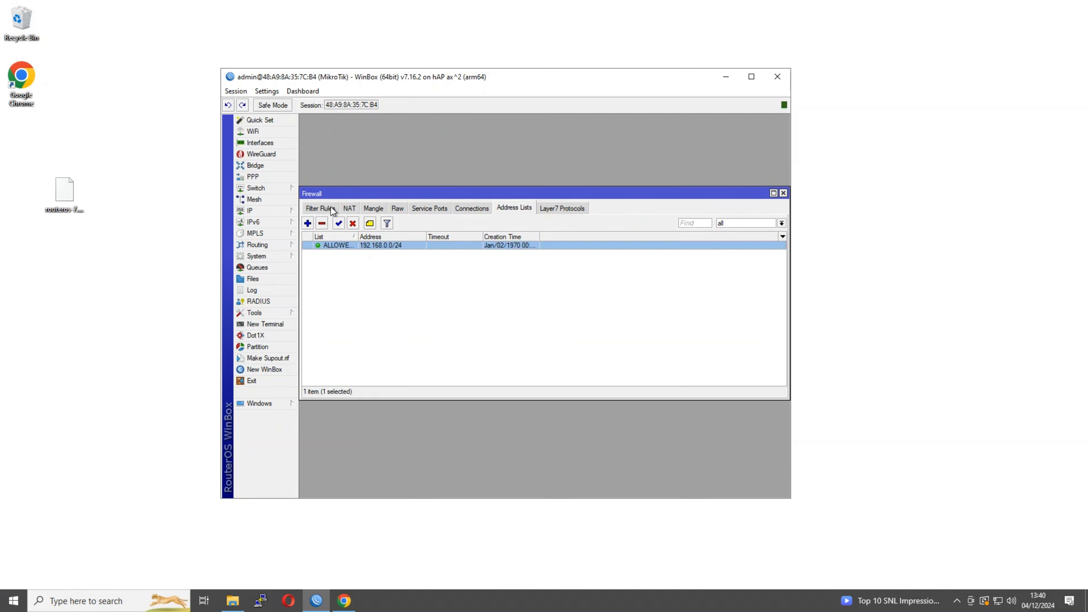
{"action": "left_click", "coordinate": [331, 208]}
{"action": "left_click", "coordinate": [350, 209]}
{"action": "left_click", "coordinate": [327, 210]}
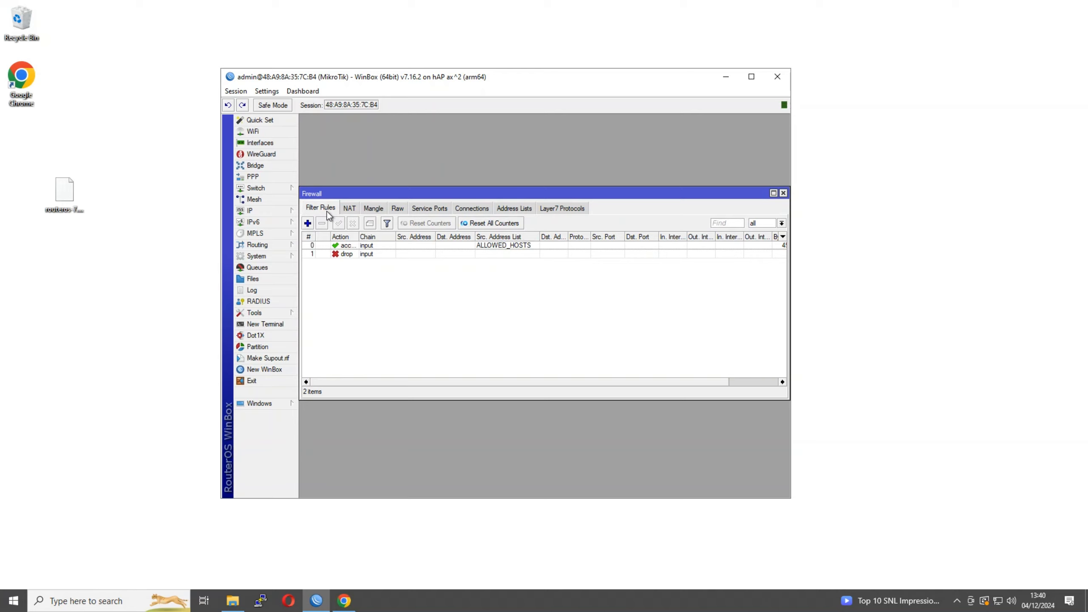
{"action": "left_click", "coordinate": [783, 194]}
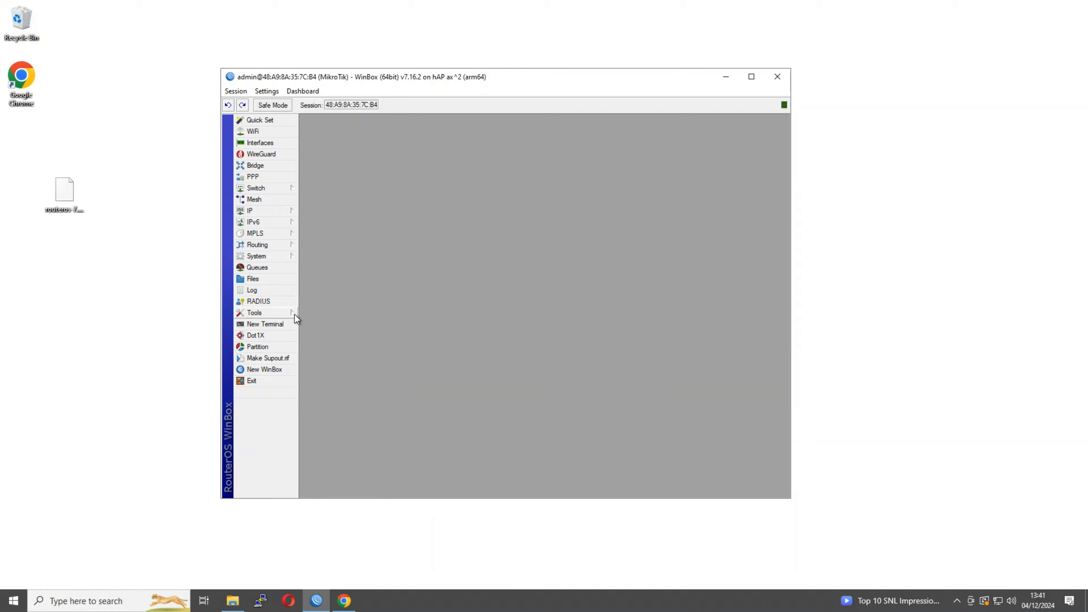
Enable the NTP client with server au.pool.ntp.org, apply it and close with OK
{"action": "left_click", "coordinate": [279, 257]}
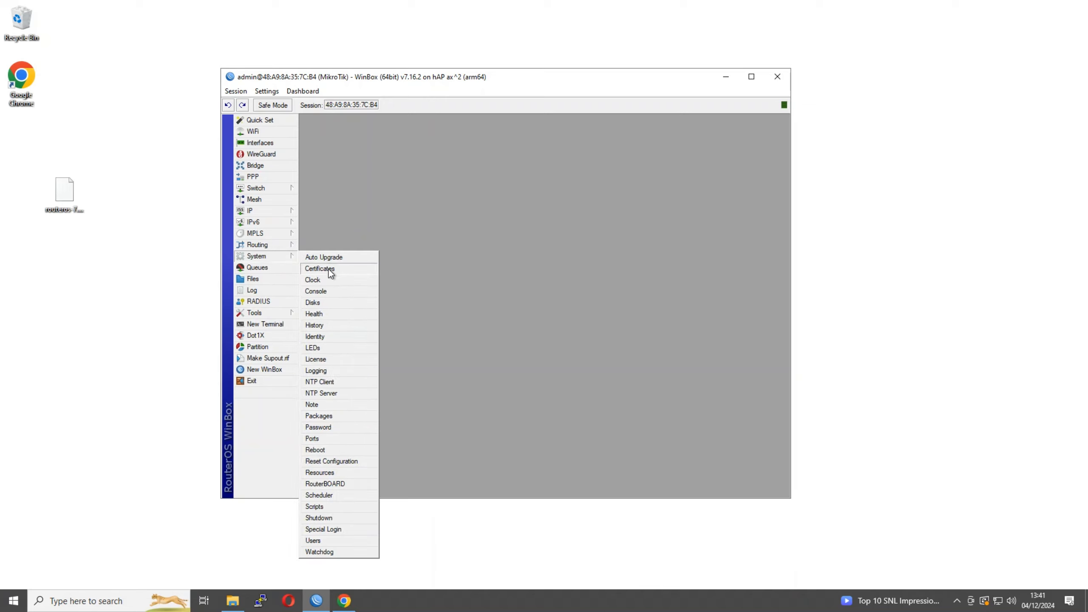
{"action": "left_click", "coordinate": [332, 383]}
{"action": "left_click", "coordinate": [489, 257]}
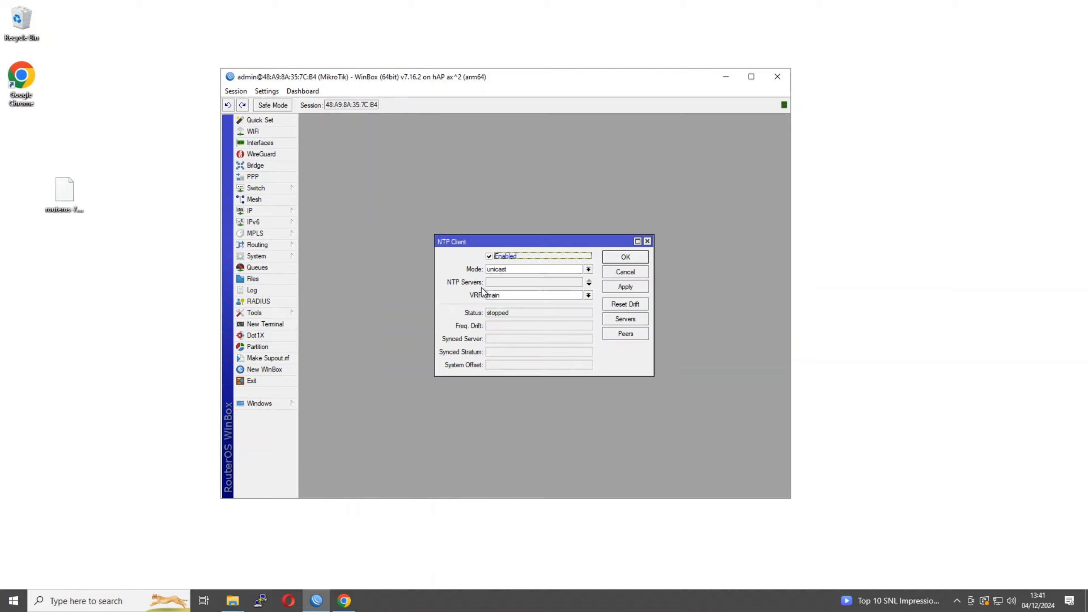
{"action": "left_click", "coordinate": [500, 282]}
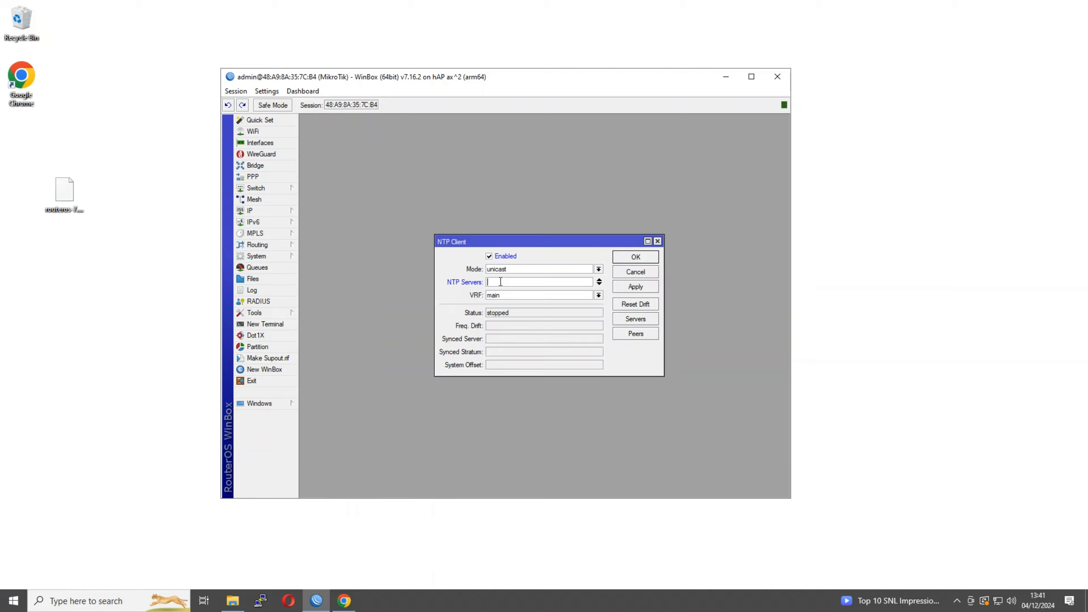
{"action": "type", "text": "u"}
{"action": "key", "text": "BackSpace"}
{"action": "type", "text": "au.pool.ntp.org"}
{"action": "left_click_drag", "start_coordinate": [524, 283], "coordinate": [463, 283]}
{"action": "left_click", "coordinate": [539, 282]}
{"action": "double_click", "coordinate": [499, 284]}
{"action": "left_click", "coordinate": [621, 287]}
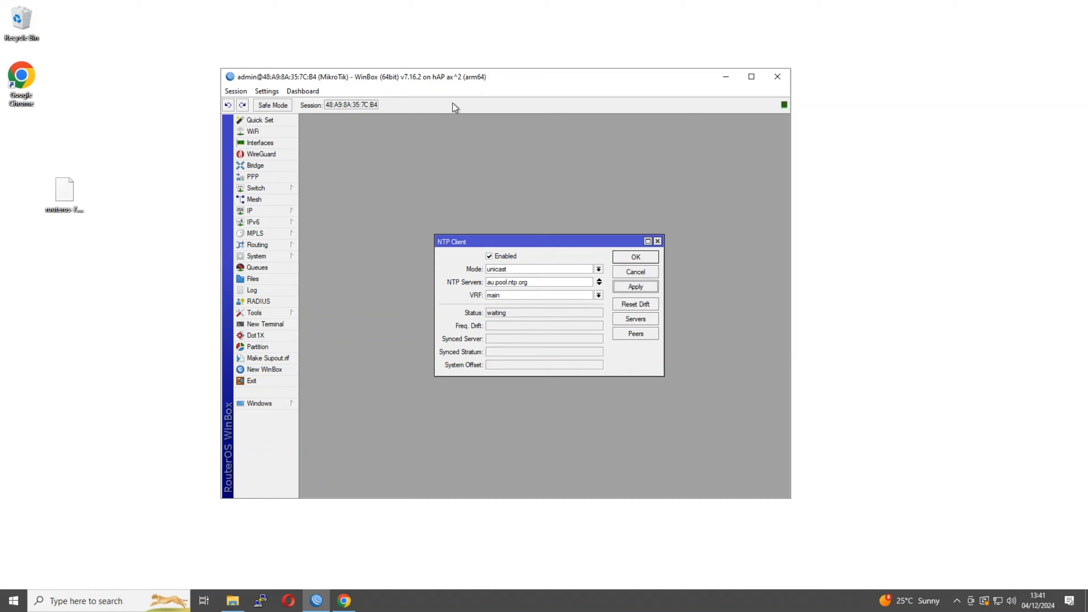
{"action": "left_click", "coordinate": [506, 315]}
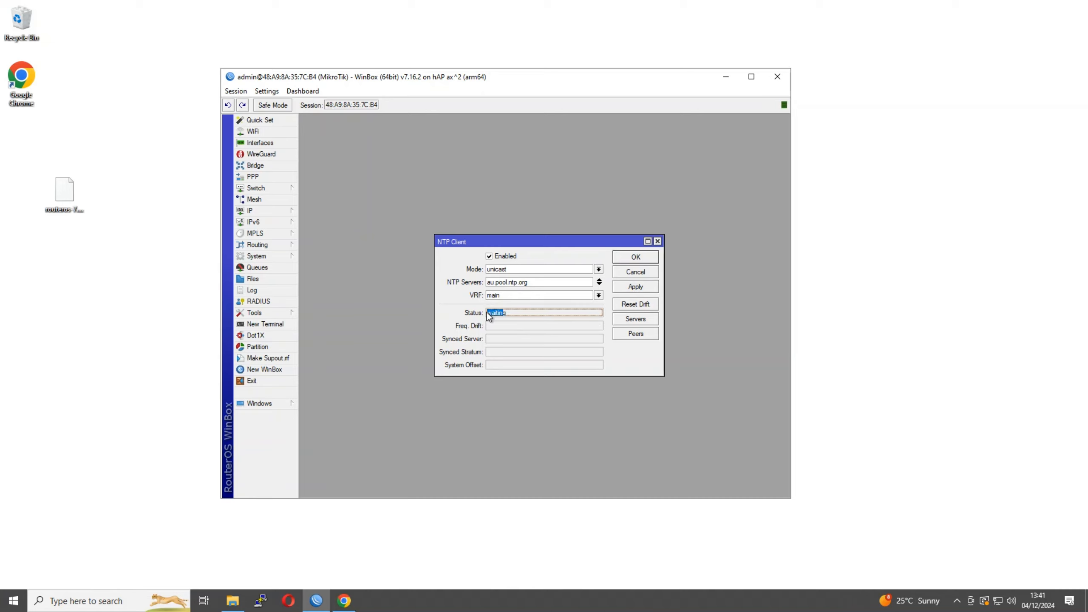
{"action": "left_click", "coordinate": [625, 257]}
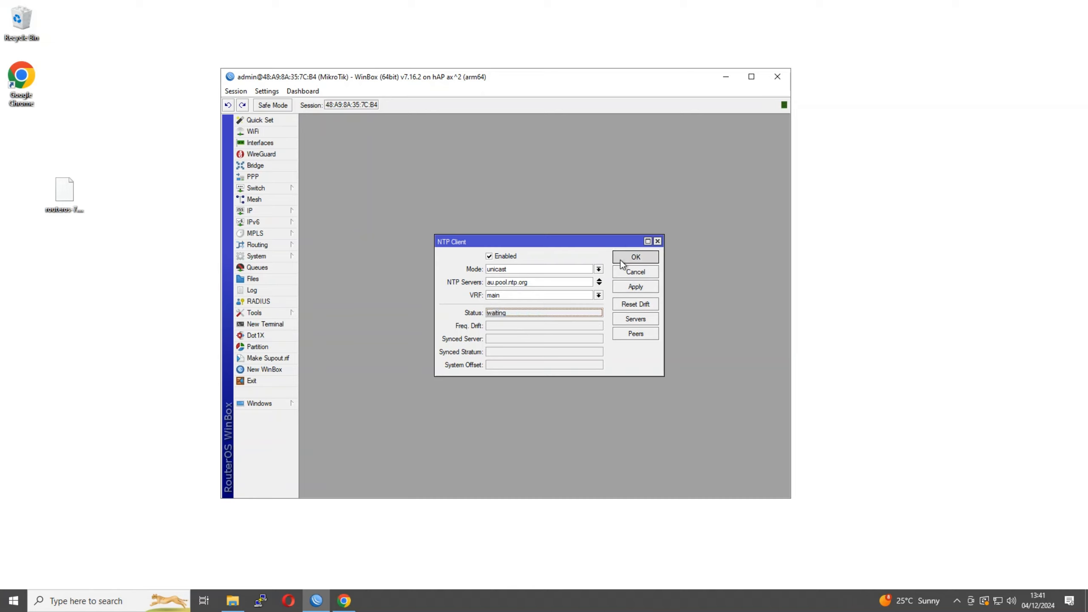
Add the router's Time and Date readouts to the WinBox toolbar
{"action": "right_click", "coordinate": [485, 110]}
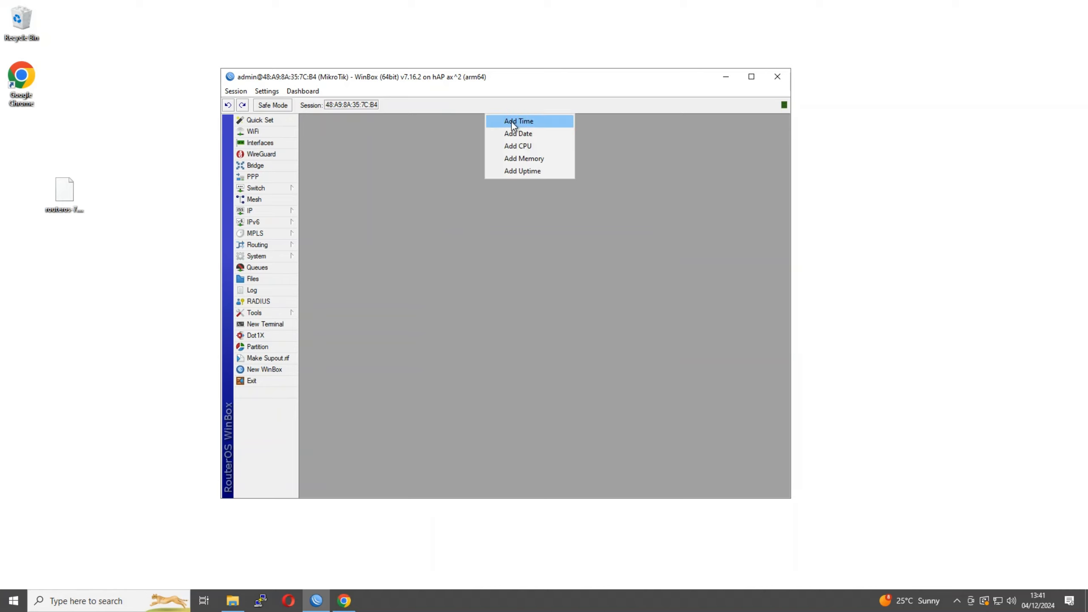
{"action": "left_click", "coordinate": [512, 122]}
{"action": "right_click", "coordinate": [493, 109]}
{"action": "left_click", "coordinate": [527, 132]}
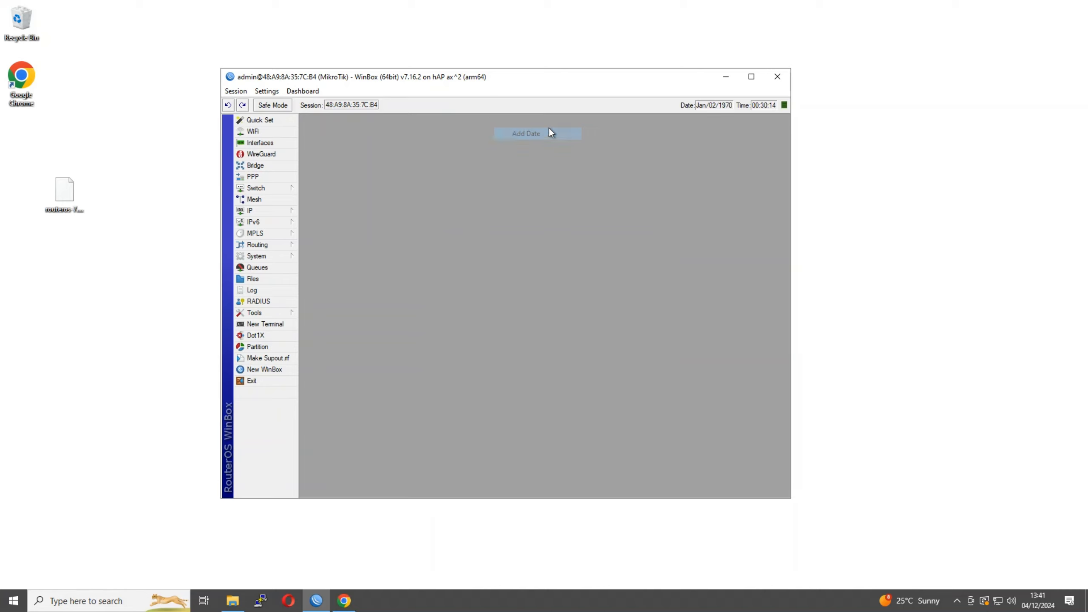
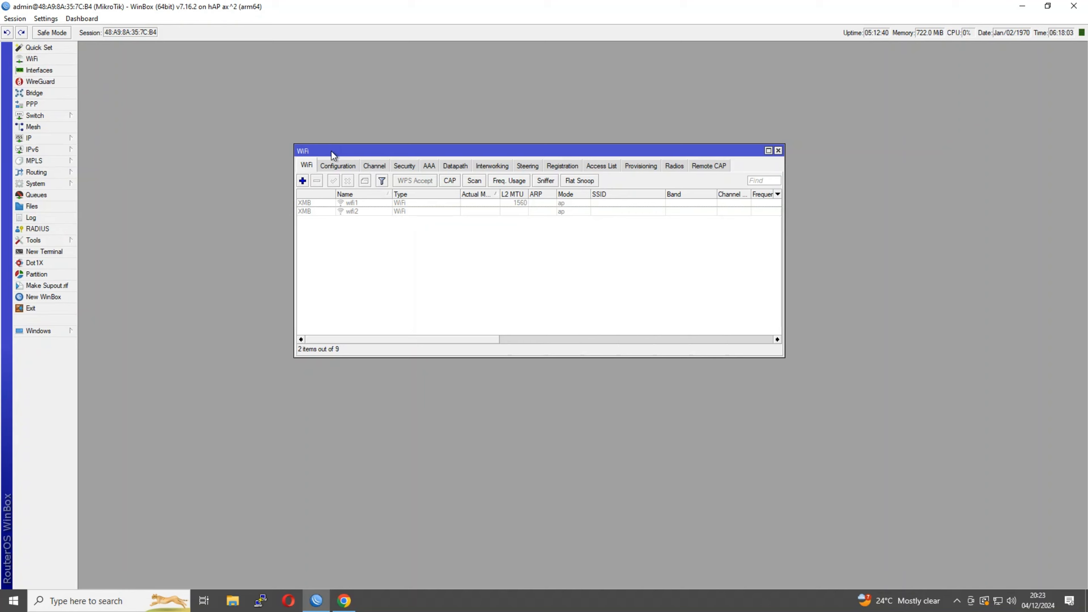
Reposition the WiFi window listing the disabled ap-mode interfaces wifi1 and wifi2
{"action": "left_click_drag", "start_coordinate": [332, 151], "coordinate": [292, 110]}
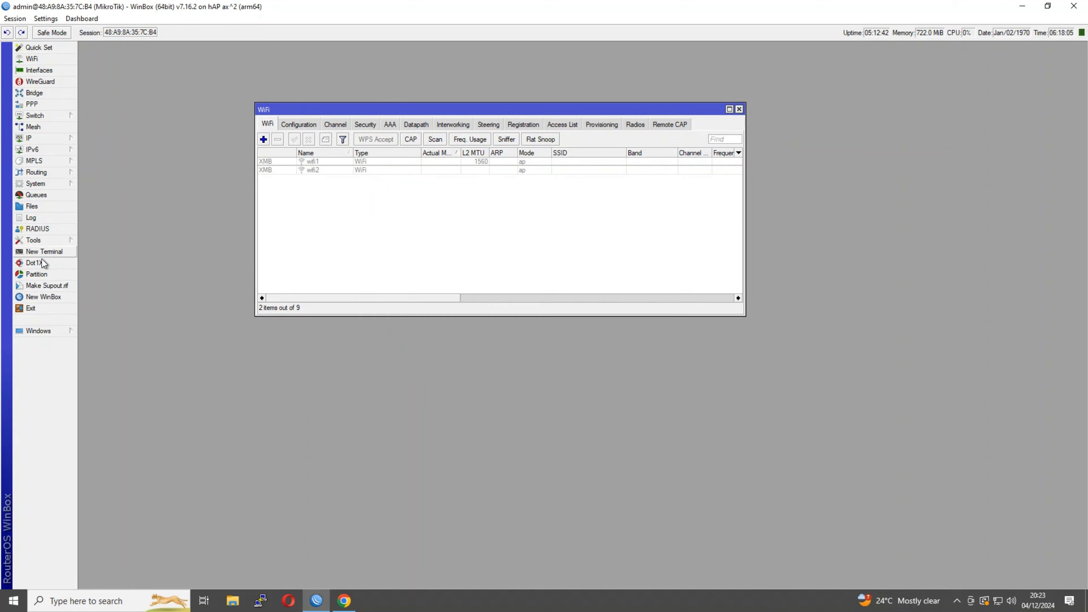
{"action": "left_click", "coordinate": [67, 184]}
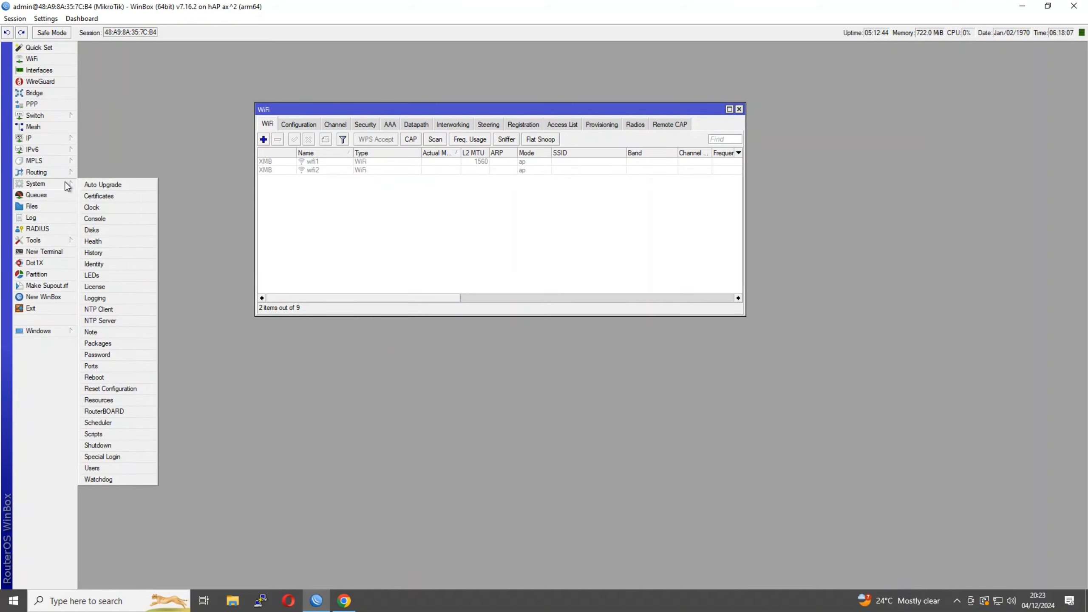
{"action": "left_click", "coordinate": [99, 342]}
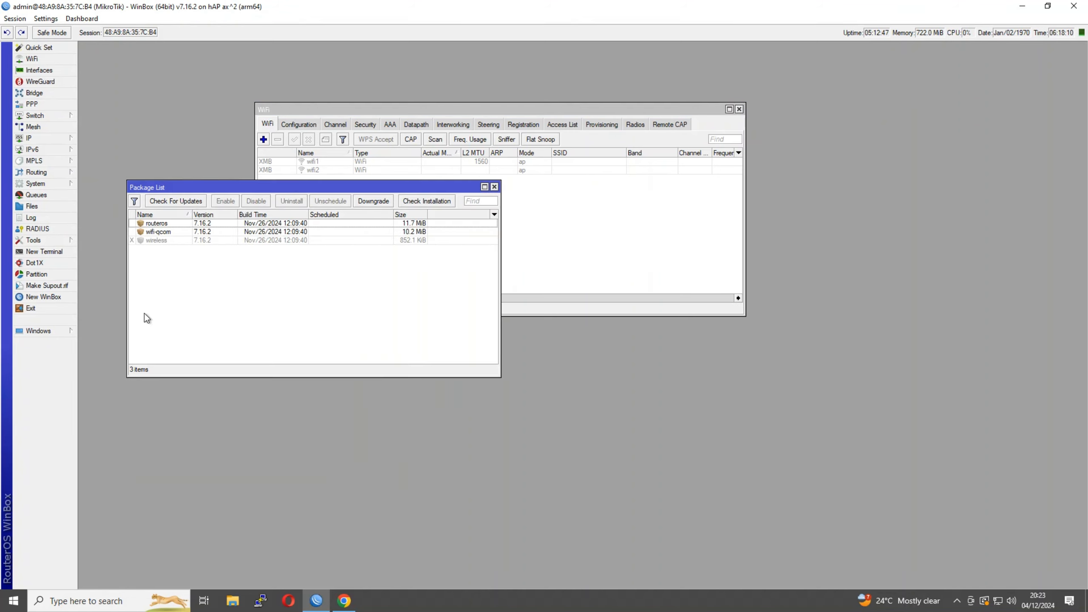
{"action": "left_click", "coordinate": [157, 232]}
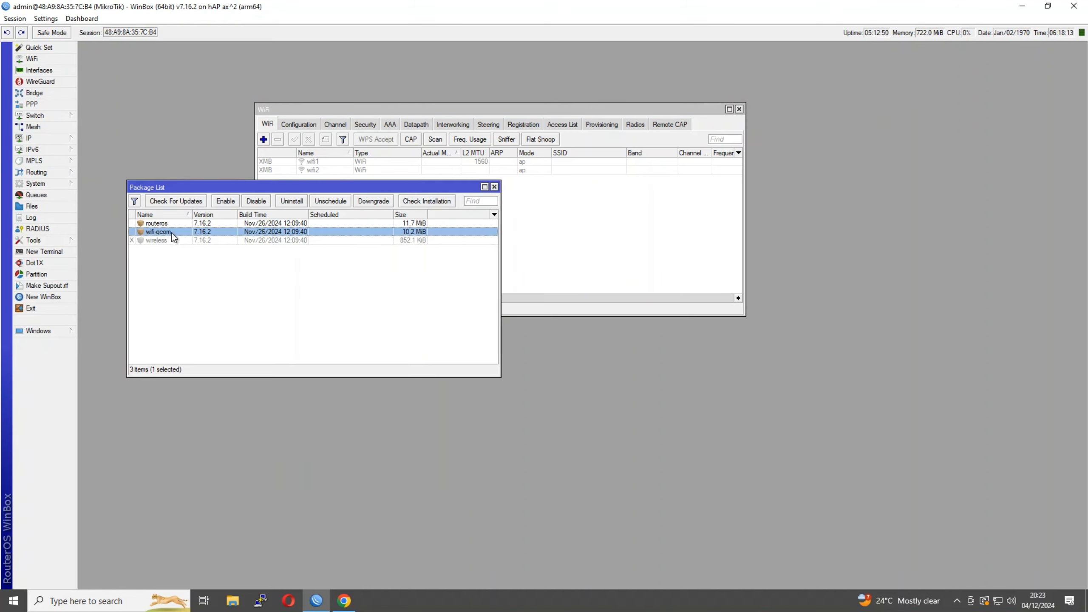
{"action": "left_click_drag", "start_coordinate": [252, 191], "coordinate": [369, 361]}
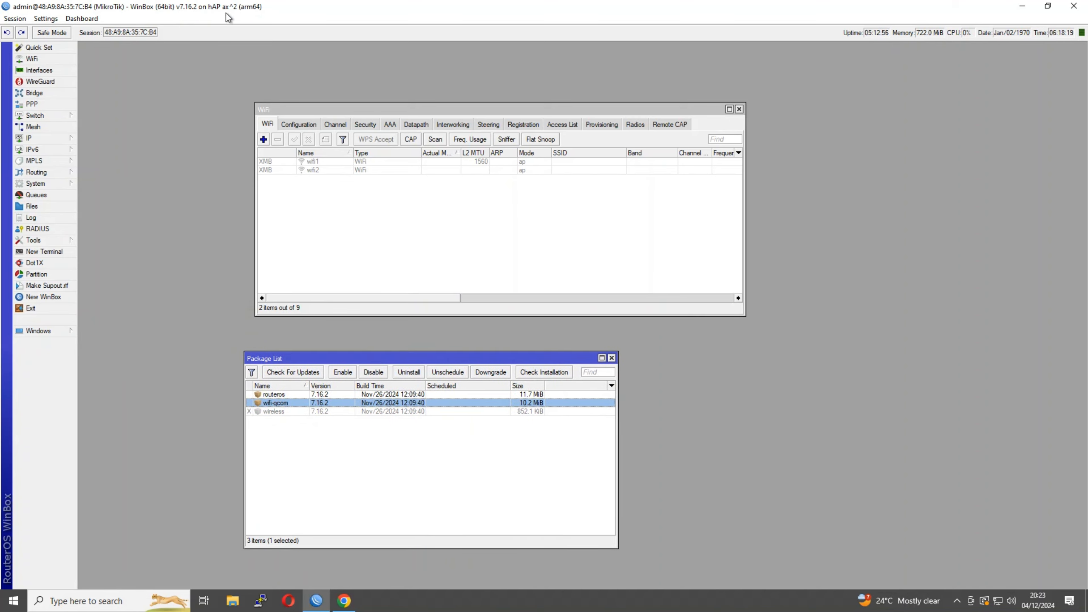
{"action": "left_click", "coordinate": [350, 257]}
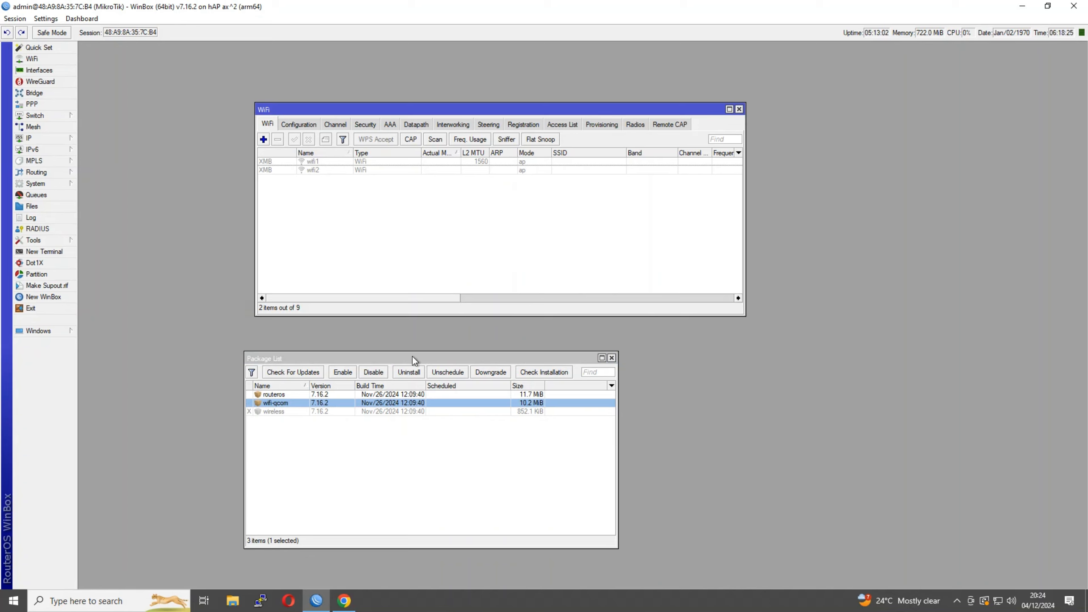
{"action": "left_click_drag", "start_coordinate": [412, 357], "coordinate": [424, 332]}
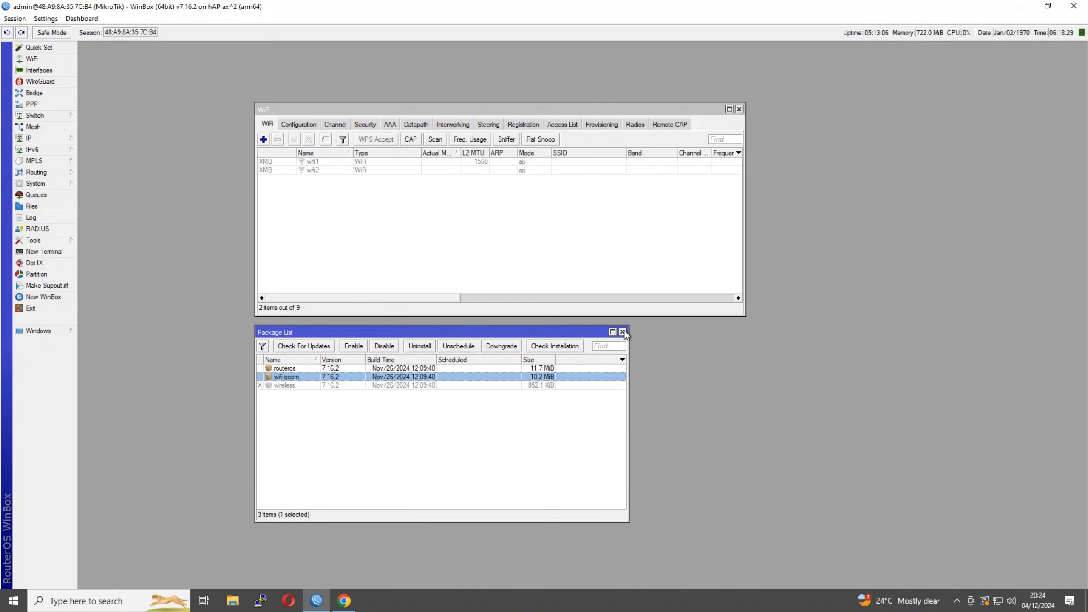
{"action": "left_click", "coordinate": [622, 332]}
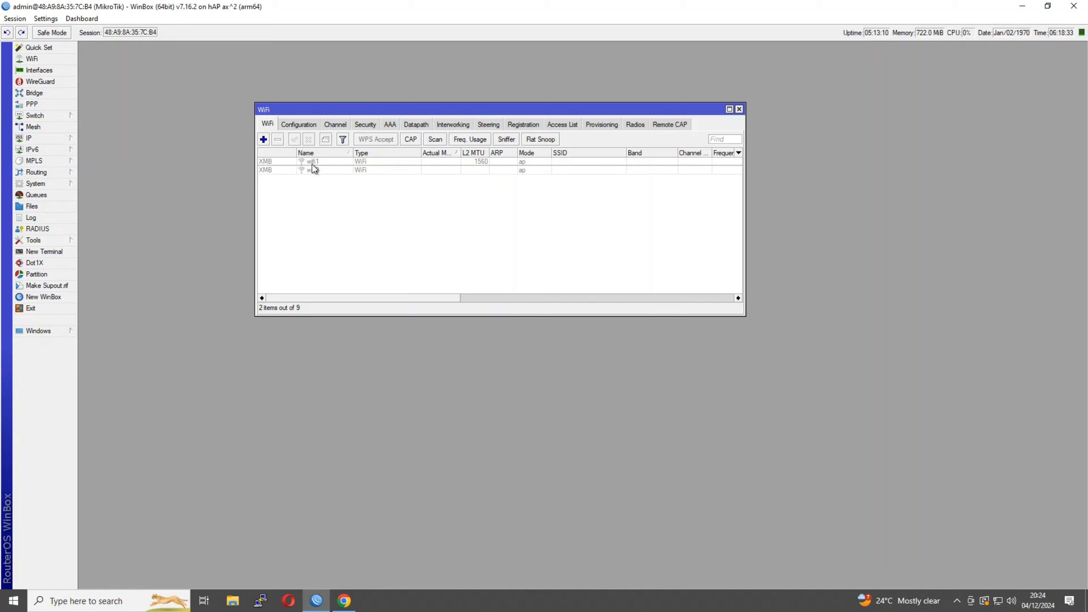
{"action": "left_click", "coordinate": [348, 168]}
{"action": "left_click", "coordinate": [346, 161]}
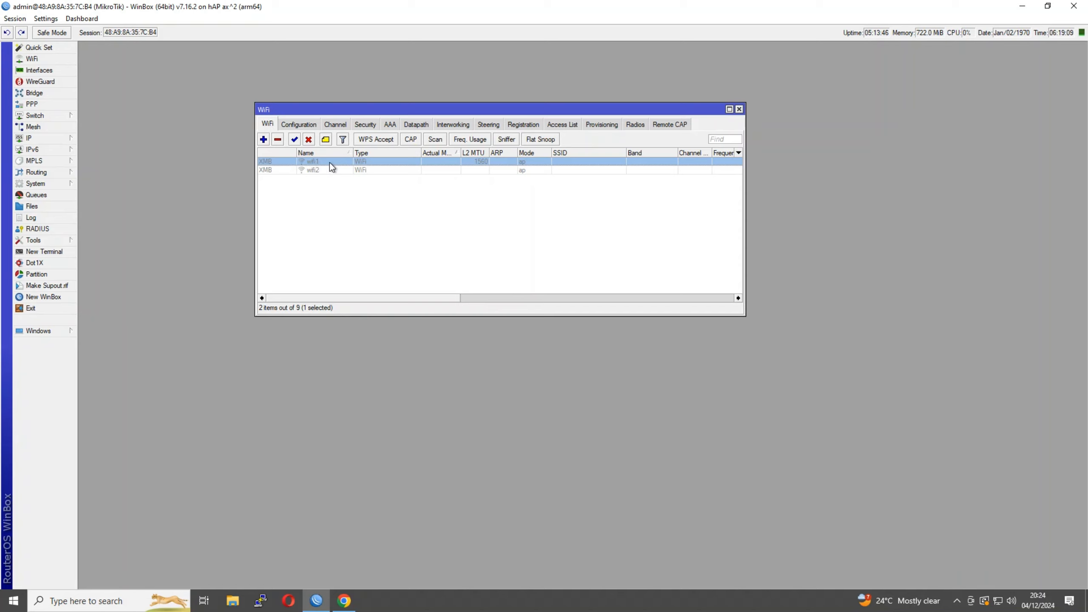
{"action": "left_click", "coordinate": [318, 171]}
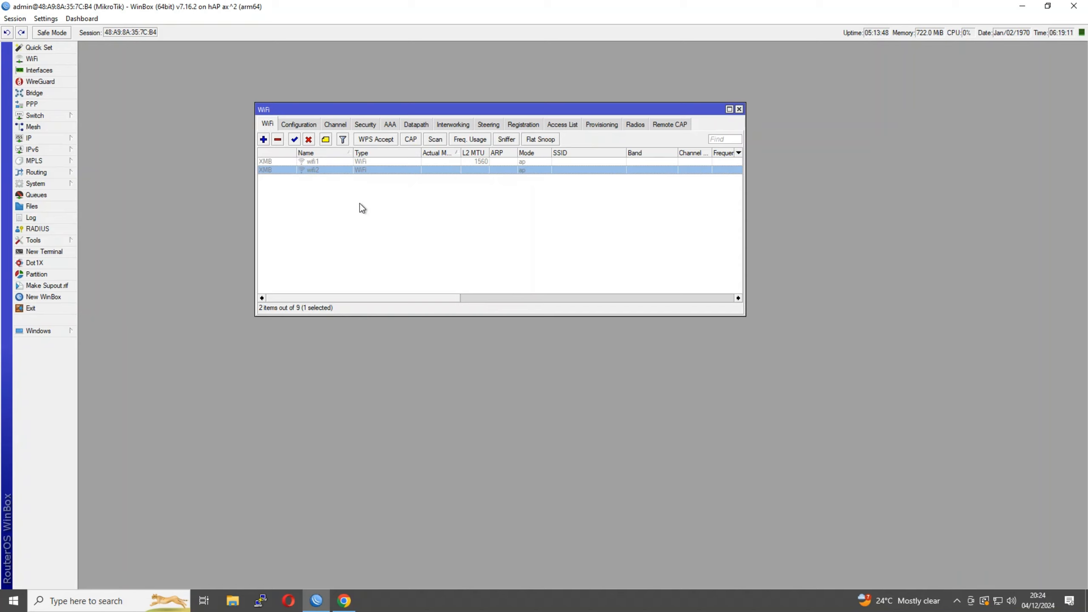
{"action": "left_click", "coordinate": [326, 164]}
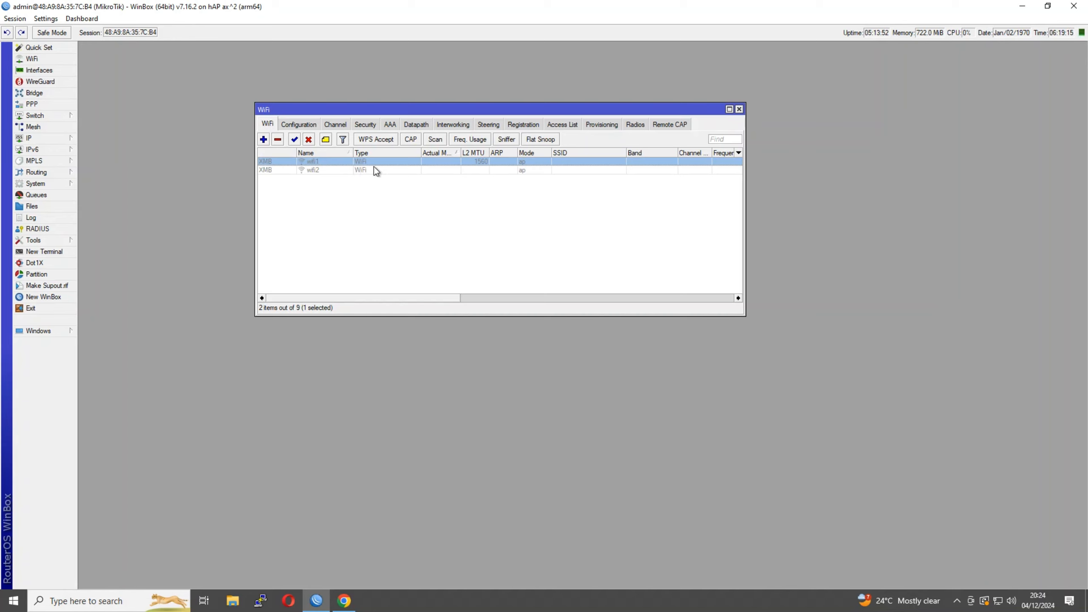
{"action": "left_click_drag", "start_coordinate": [440, 297], "coordinate": [412, 296]}
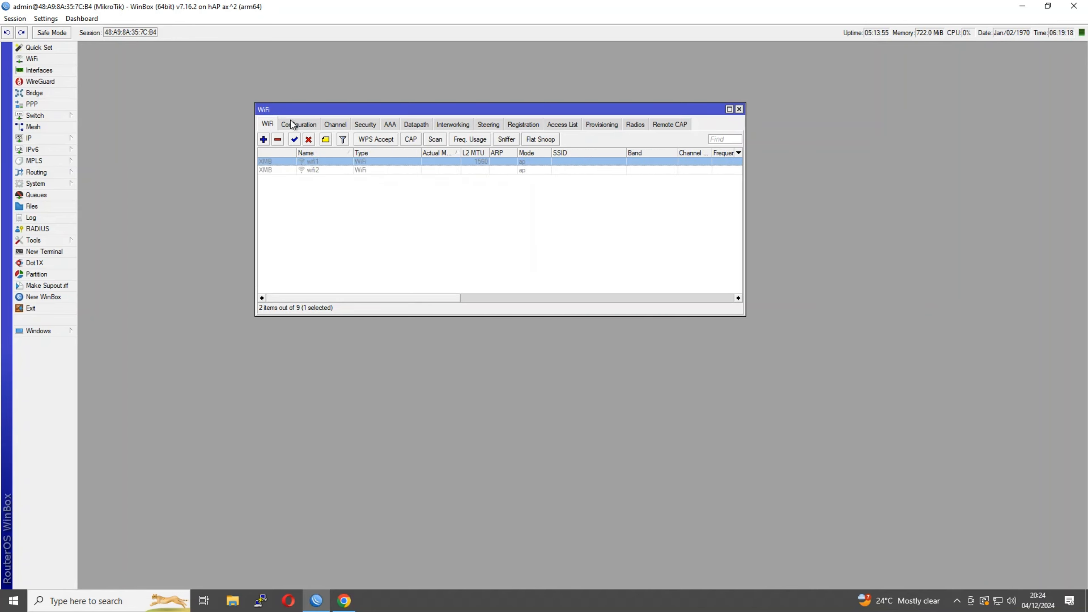
{"action": "double_click", "coordinate": [338, 162]}
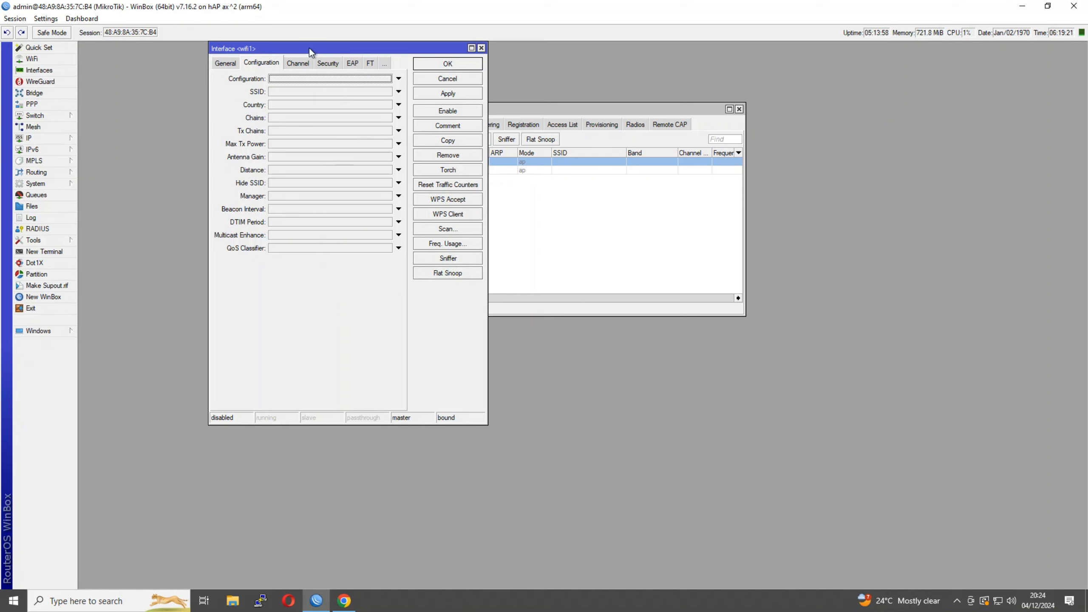
{"action": "left_click_drag", "start_coordinate": [310, 48], "coordinate": [313, 136]}
{"action": "left_click", "coordinate": [302, 151]}
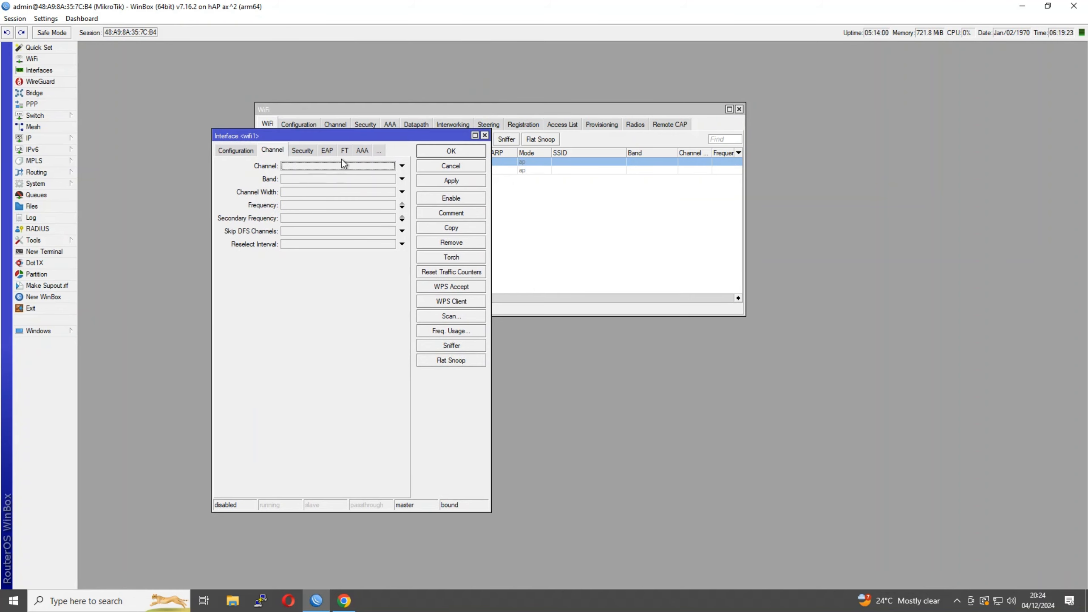
{"action": "left_click", "coordinate": [319, 206]}
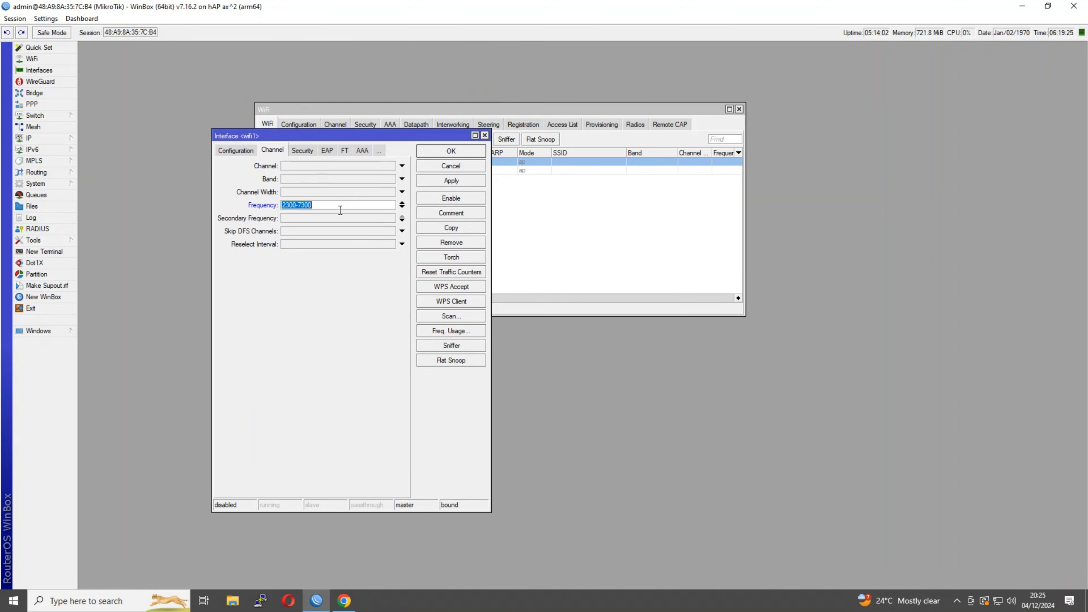
{"action": "left_click", "coordinate": [401, 208]}
{"action": "left_click", "coordinate": [401, 215]}
{"action": "left_click", "coordinate": [401, 202]}
{"action": "left_click", "coordinate": [362, 179]}
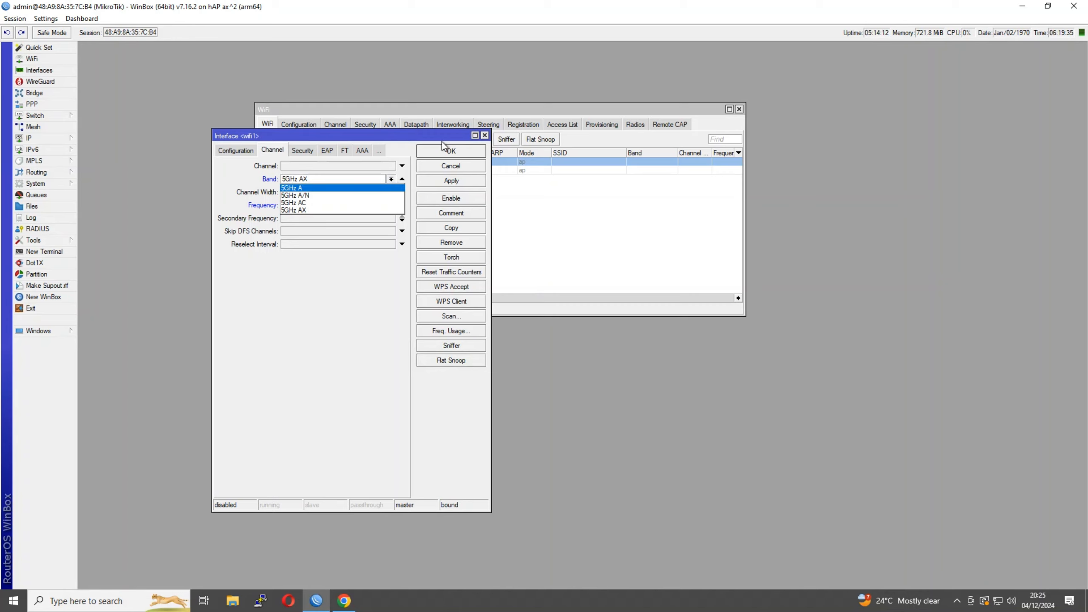
{"action": "left_click", "coordinate": [485, 136]}
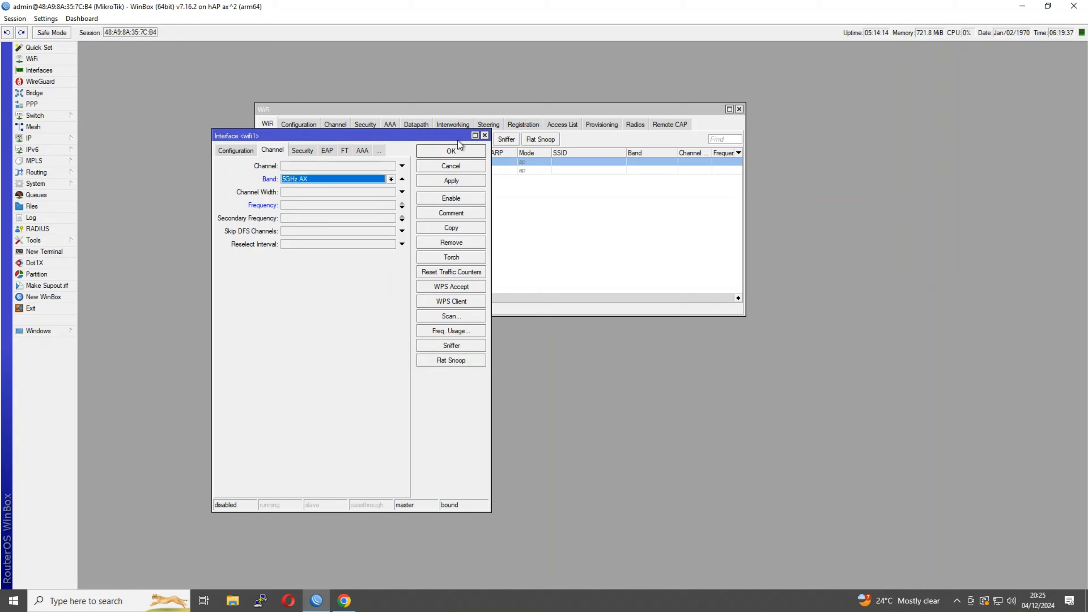
{"action": "left_click", "coordinate": [484, 136]}
{"action": "double_click", "coordinate": [339, 169]}
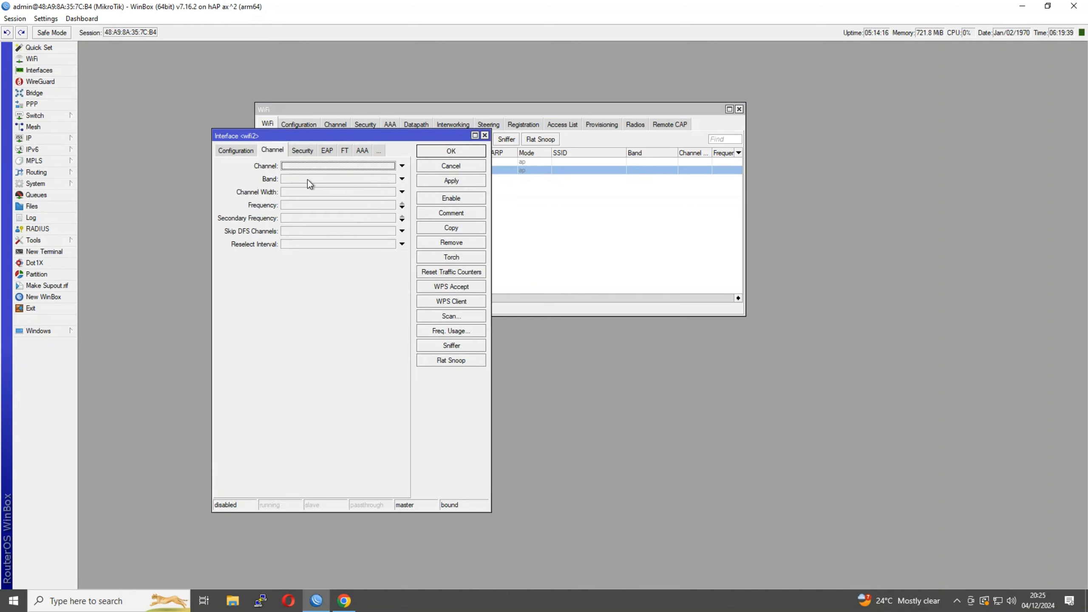
{"action": "left_click", "coordinate": [295, 182]}
{"action": "left_click", "coordinate": [306, 181]}
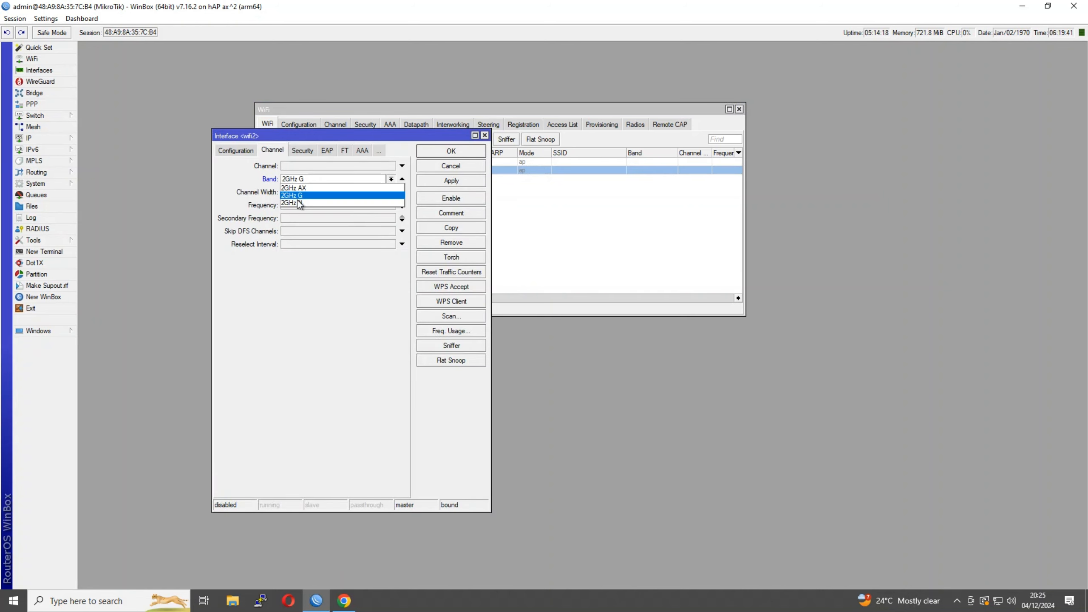
{"action": "left_click", "coordinate": [278, 287]}
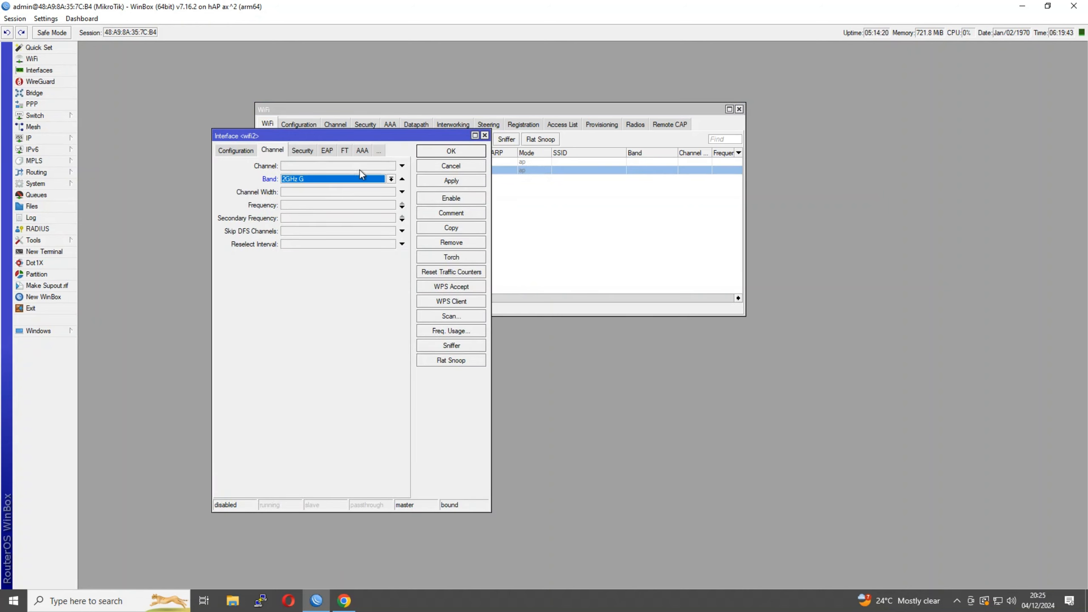
{"action": "left_click", "coordinate": [485, 135]}
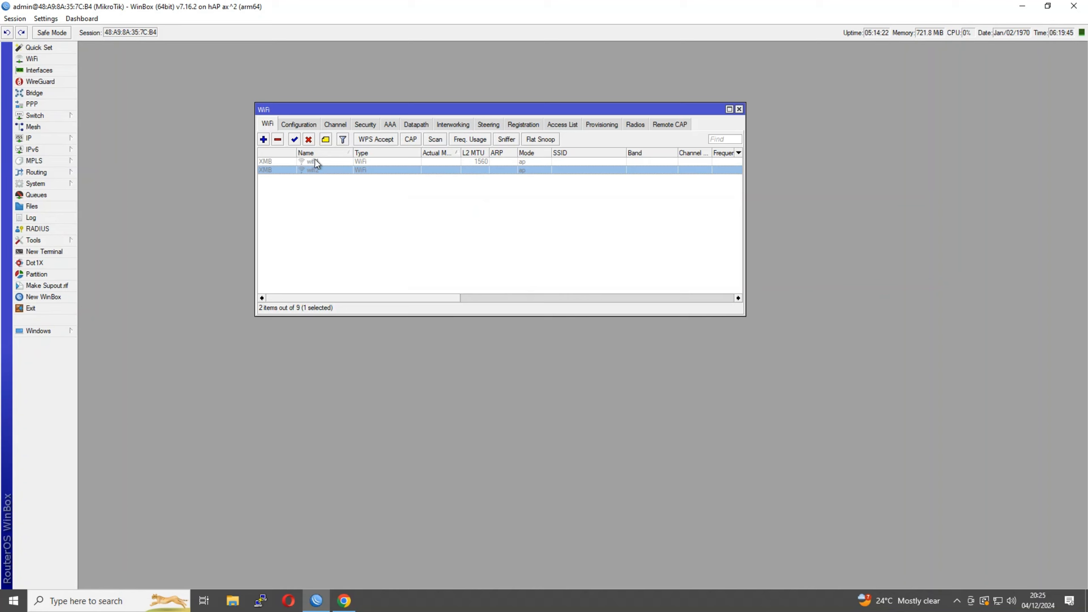
Inspect wifi1's Security, Datapath, Channel, Configuration and General settings, then close it
{"action": "left_click_drag", "start_coordinate": [293, 110], "coordinate": [335, 197]}
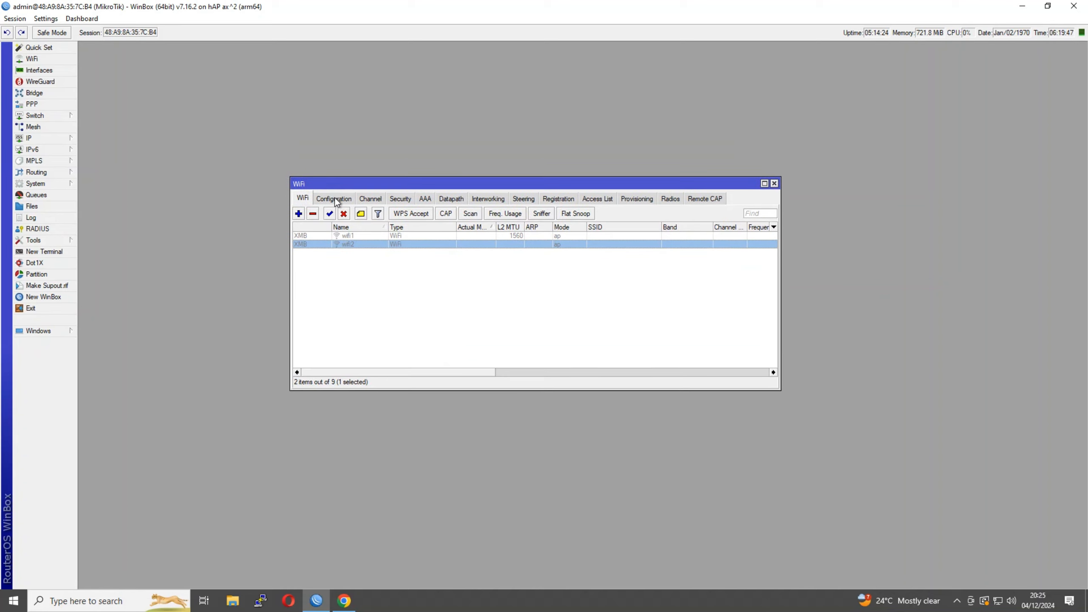
{"action": "left_click", "coordinate": [321, 237]}
{"action": "double_click", "coordinate": [323, 238]}
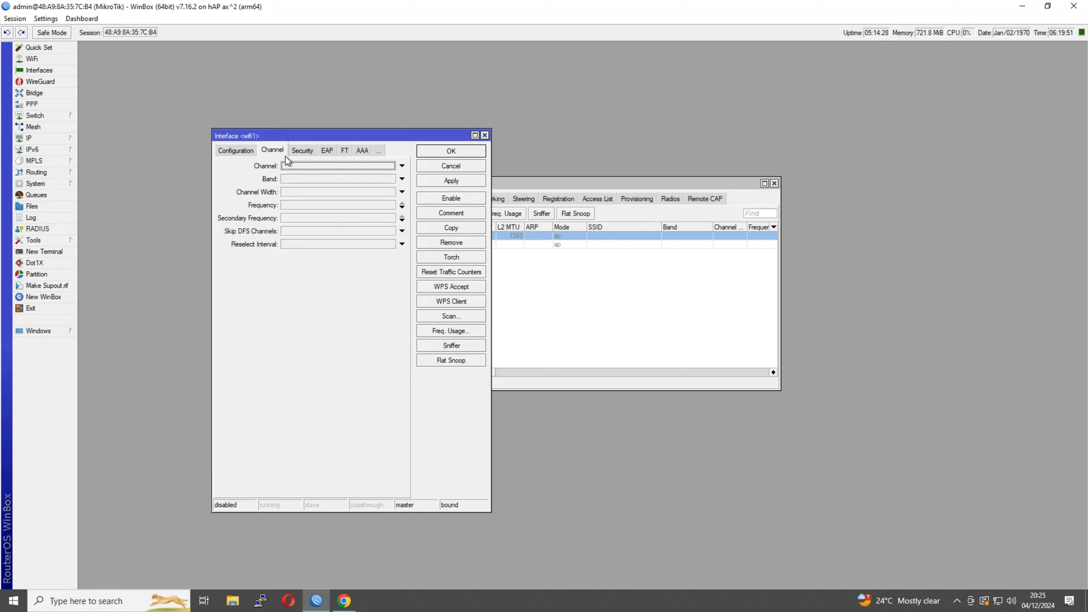
{"action": "left_click", "coordinate": [303, 151]}
{"action": "left_click", "coordinate": [296, 151]}
{"action": "left_click", "coordinate": [275, 150]}
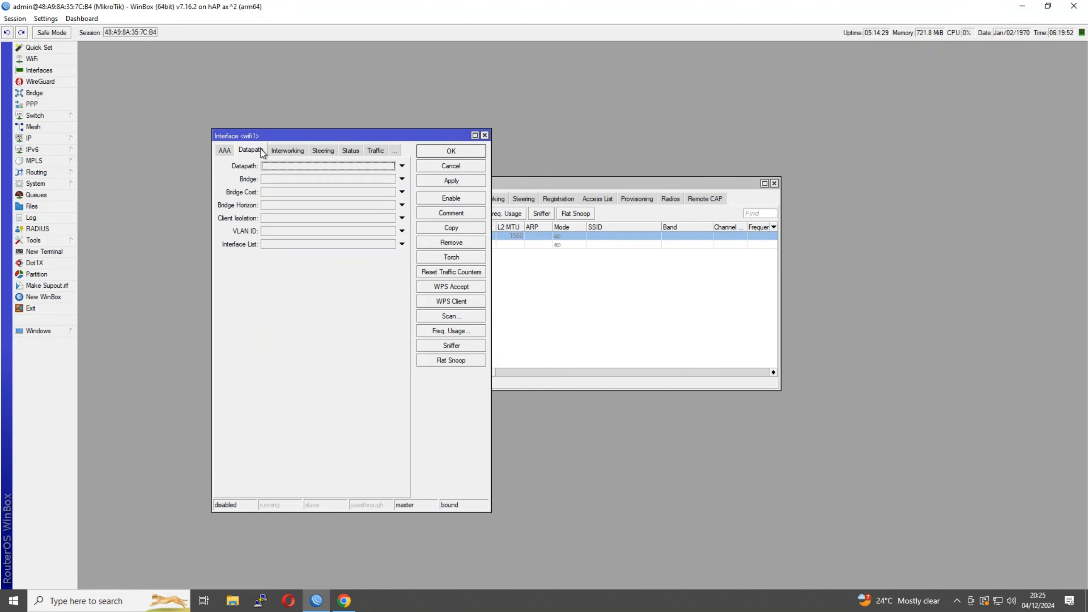
{"action": "left_click", "coordinate": [224, 150]}
{"action": "left_click", "coordinate": [225, 150]}
{"action": "left_click", "coordinate": [224, 150]}
{"action": "left_click", "coordinate": [227, 151]}
{"action": "left_click", "coordinate": [230, 153]}
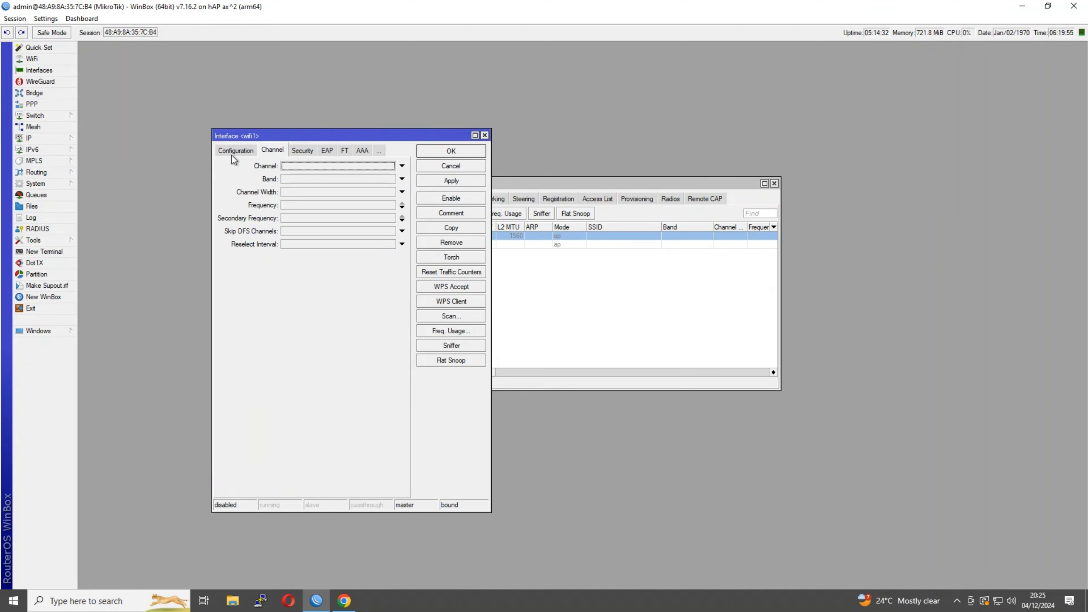
{"action": "left_click", "coordinate": [231, 153]}
{"action": "left_click", "coordinate": [230, 151]}
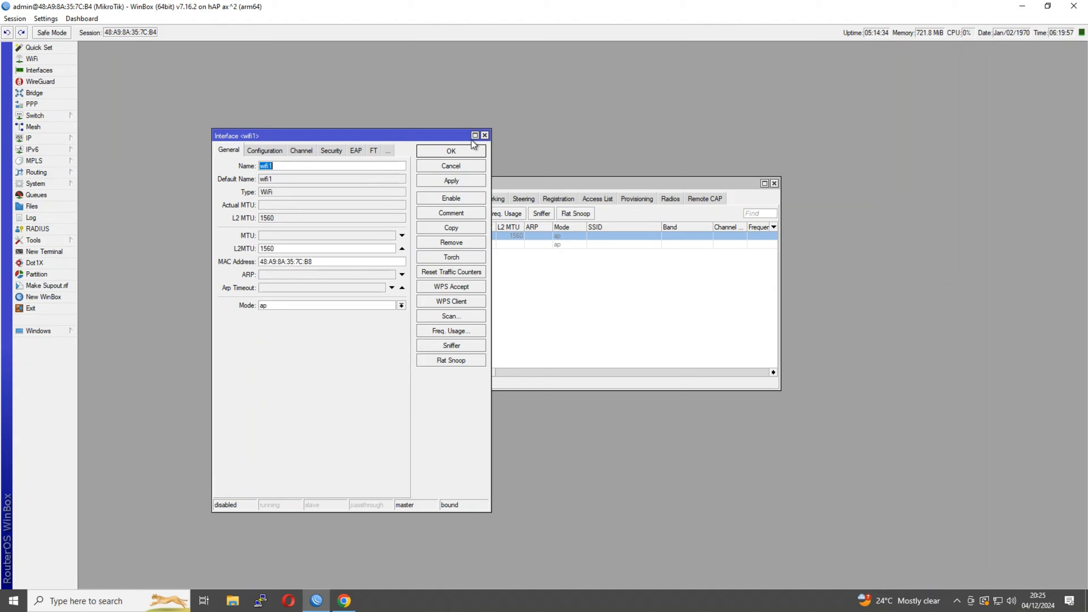
{"action": "left_click", "coordinate": [485, 135]}
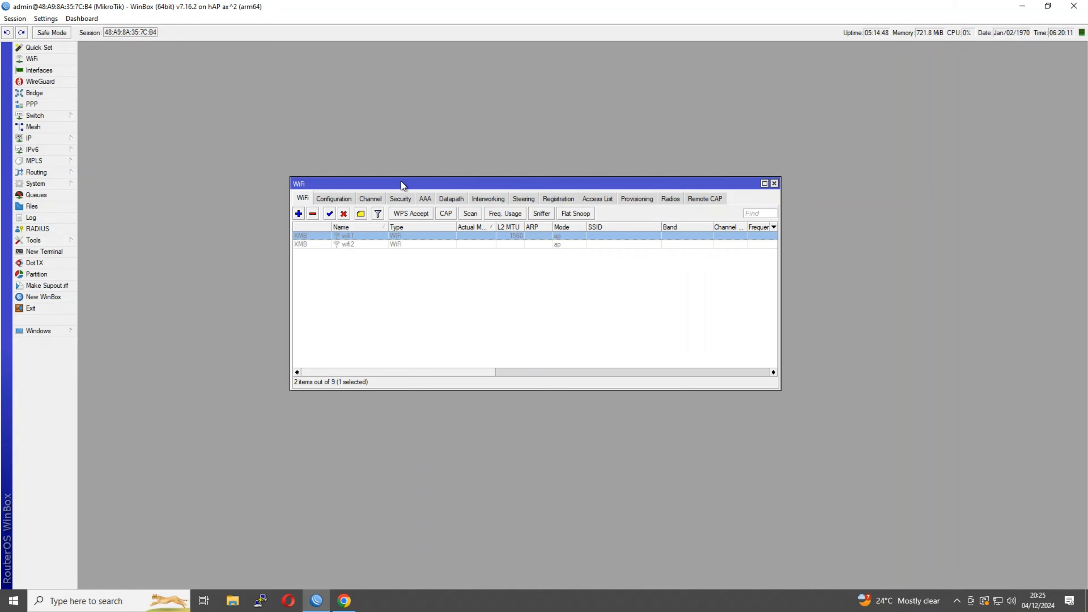
Check the Configuration list, then review wifi1's configuration and channel settings again and close them
{"action": "left_click_drag", "start_coordinate": [403, 185], "coordinate": [361, 139]}
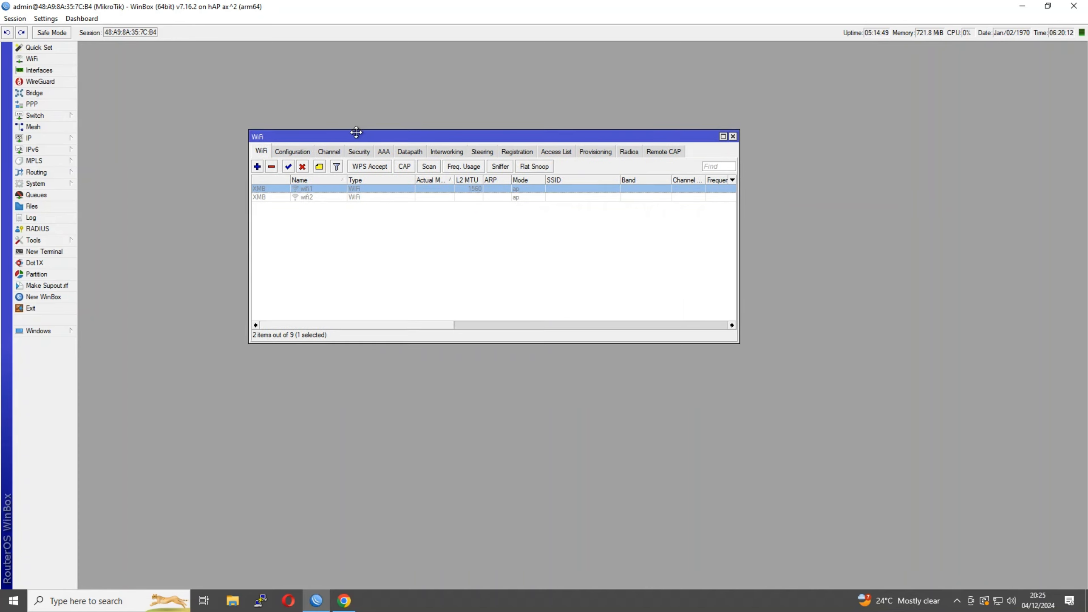
{"action": "left_click", "coordinate": [306, 151]}
{"action": "left_click", "coordinate": [262, 151]}
{"action": "double_click", "coordinate": [294, 189]}
{"action": "left_click", "coordinate": [280, 150]}
{"action": "left_click", "coordinate": [298, 151]}
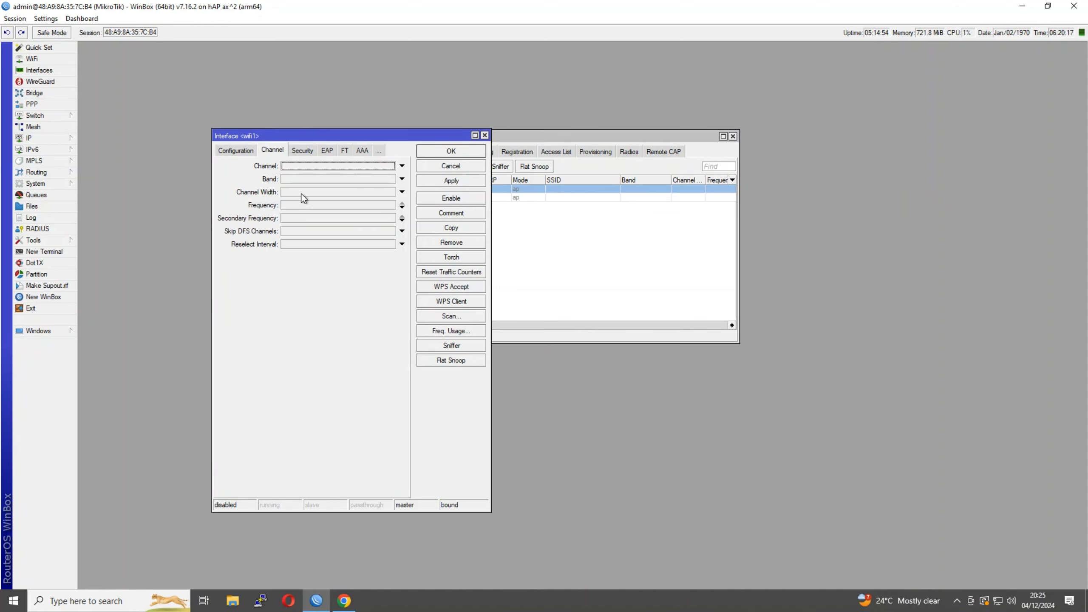
{"action": "left_click", "coordinate": [485, 135]}
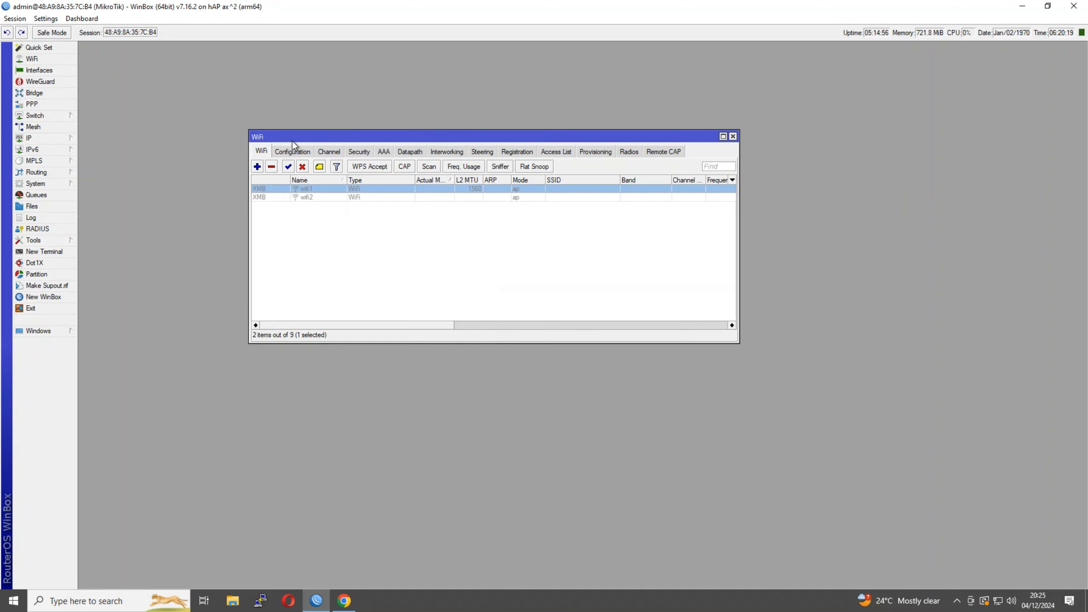
Browse the Security, Channel and Configuration lists, ending on the empty Security list
{"action": "left_click_drag", "start_coordinate": [296, 141], "coordinate": [283, 137]}
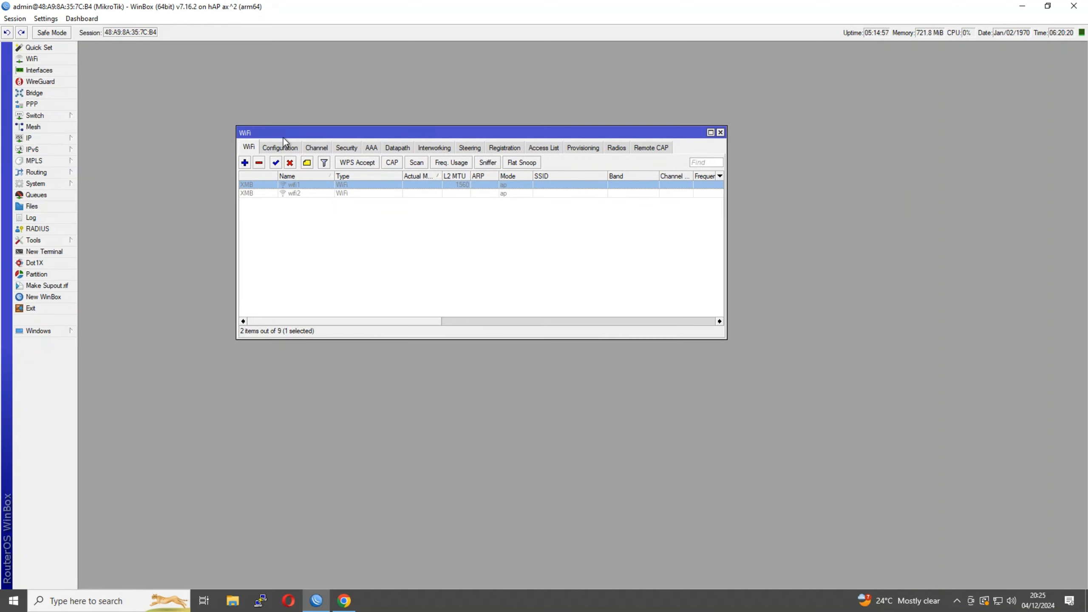
{"action": "left_click", "coordinate": [344, 148]}
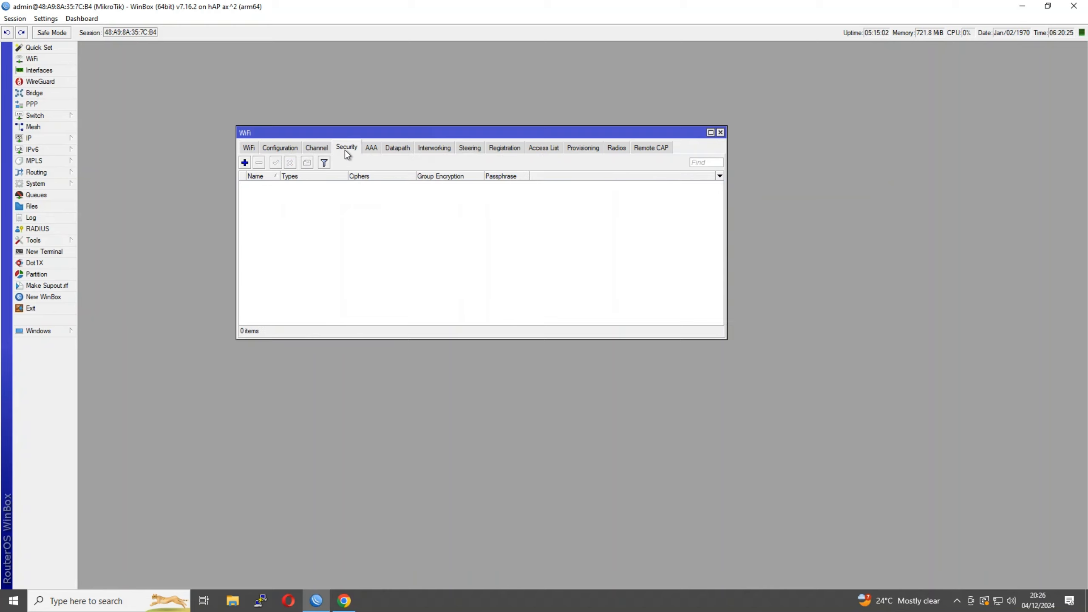
{"action": "left_click", "coordinate": [249, 147]}
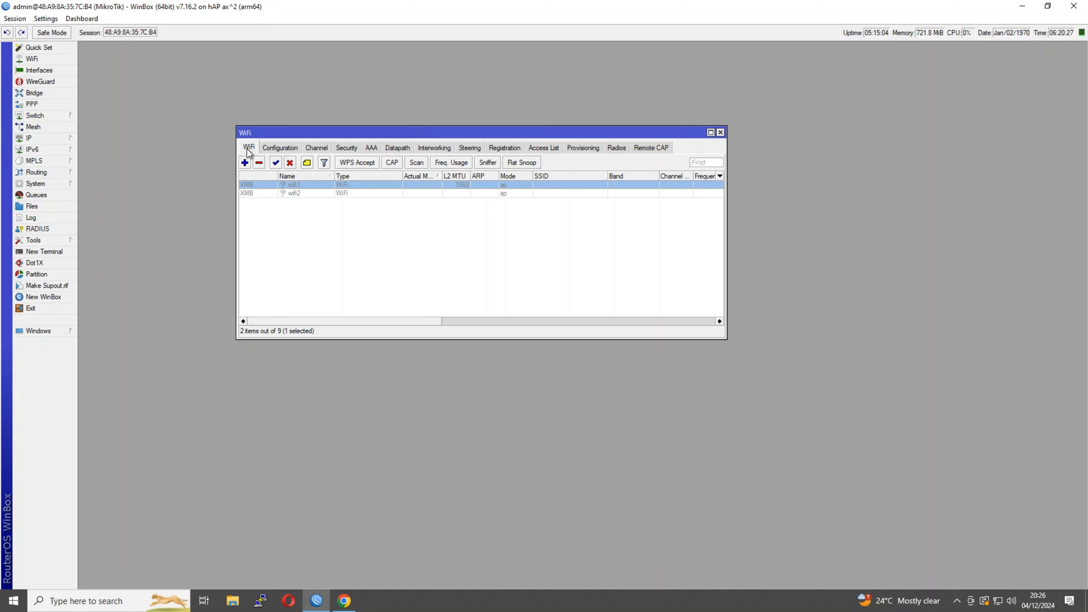
{"action": "left_click", "coordinate": [321, 149]}
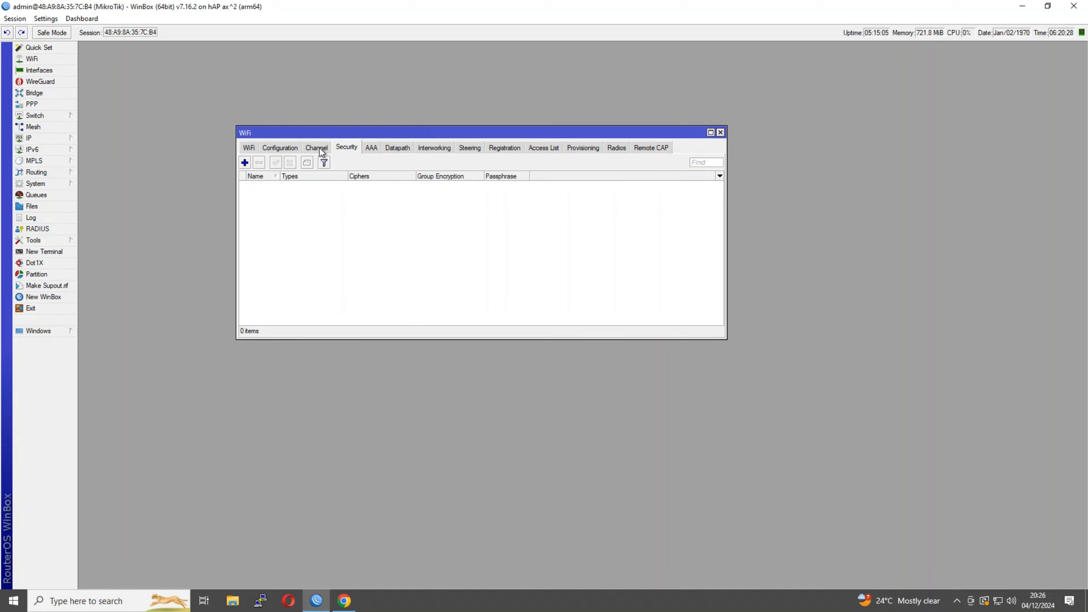
{"action": "left_click", "coordinate": [282, 148]}
{"action": "left_click", "coordinate": [247, 148]}
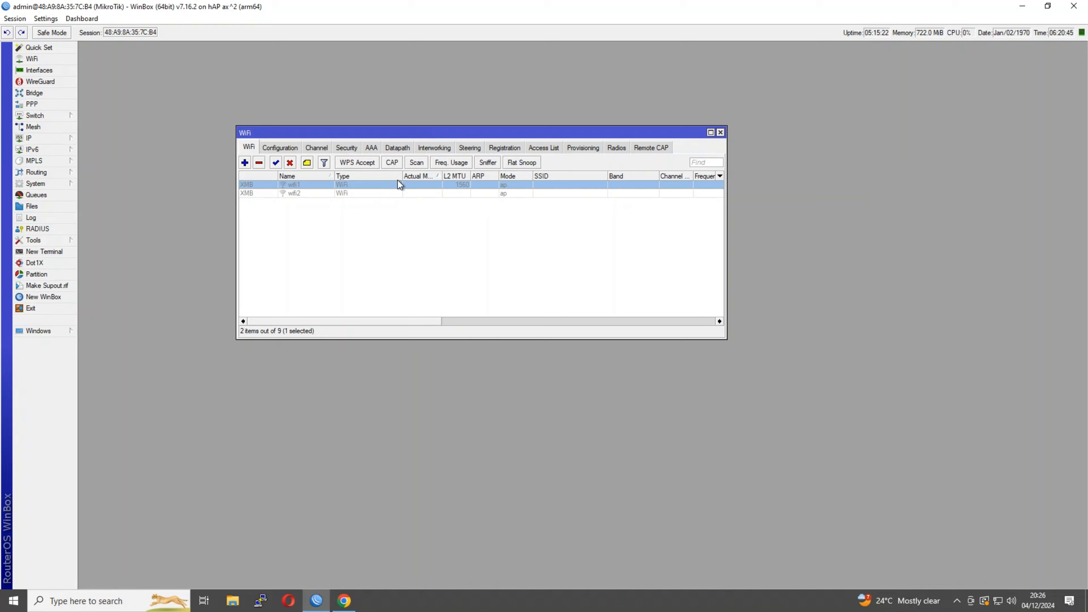
{"action": "left_click", "coordinate": [324, 148]}
{"action": "left_click", "coordinate": [346, 148]}
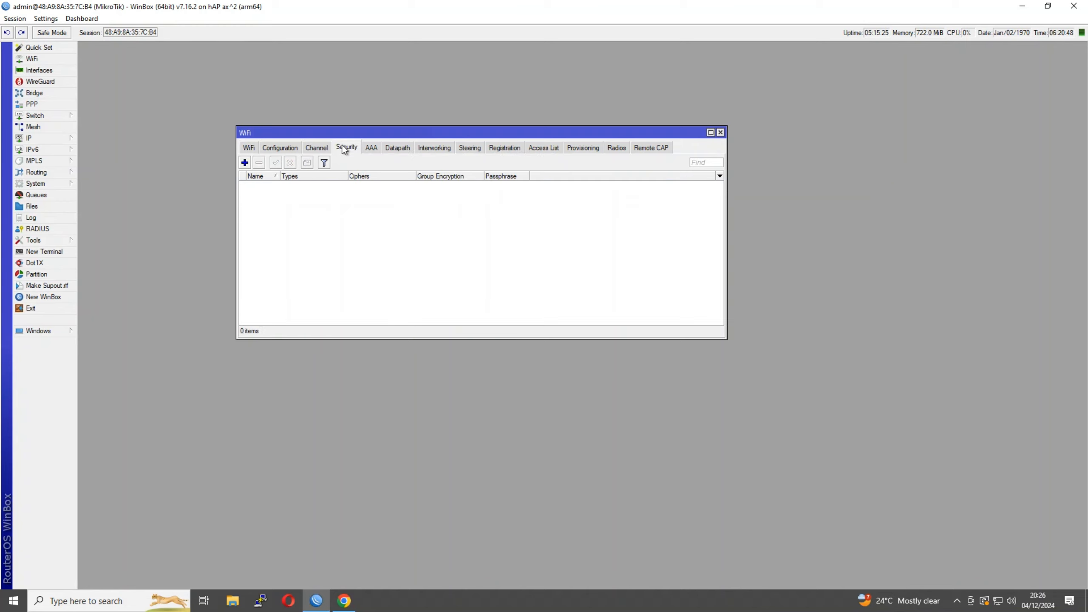
Create a new security profile with WPA2 PSK, the CCMP 256 cipher and a WiFi passphrase
{"action": "left_click", "coordinate": [244, 163]}
{"action": "left_click_drag", "start_coordinate": [260, 103], "coordinate": [514, 172]}
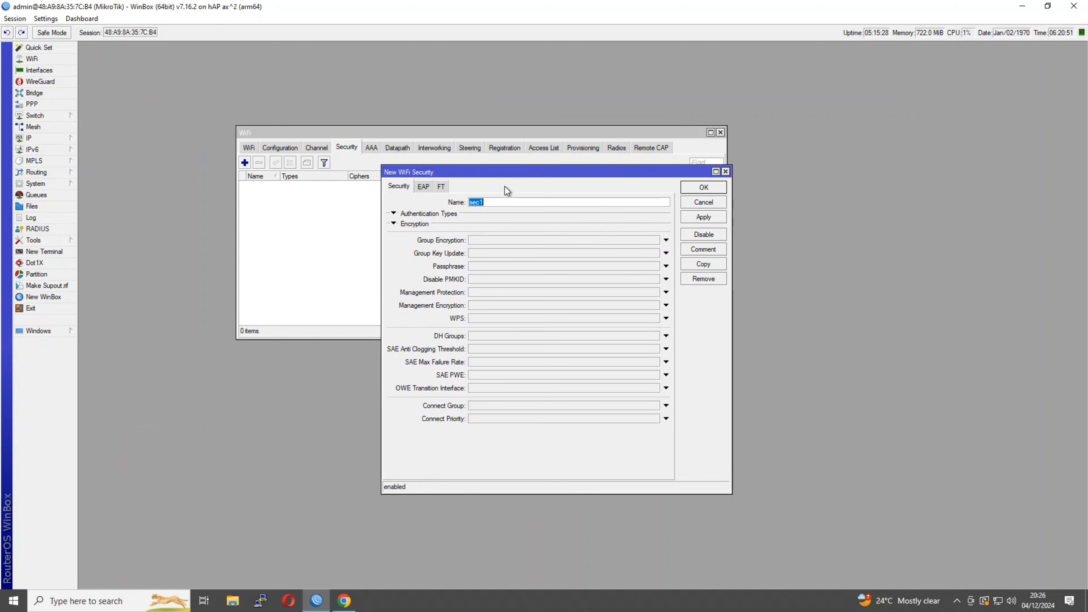
{"action": "left_click", "coordinate": [396, 214]}
{"action": "left_click", "coordinate": [517, 226]}
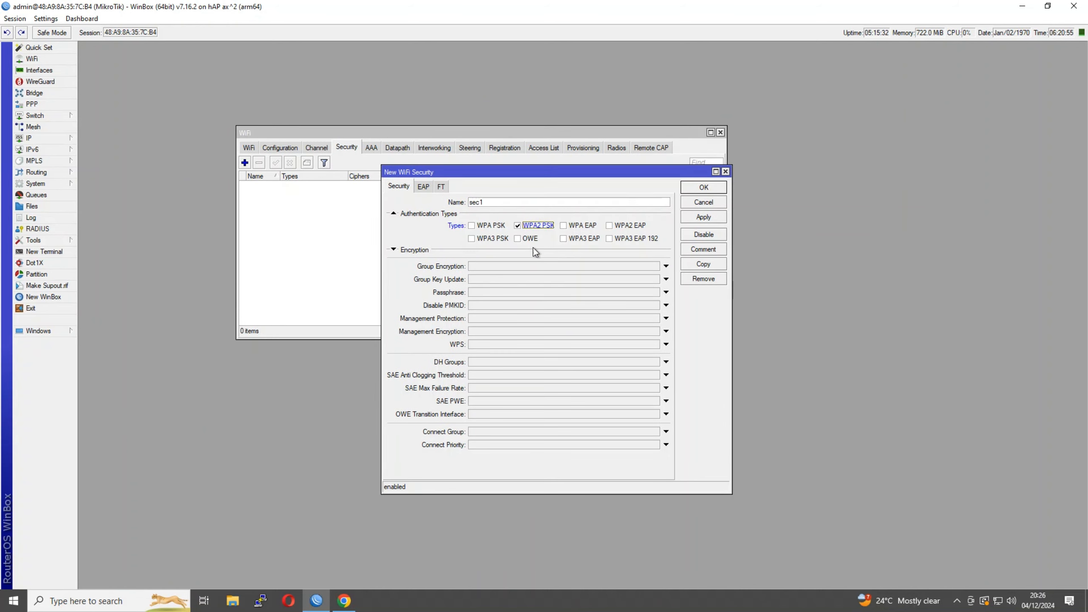
{"action": "left_click", "coordinate": [442, 253]}
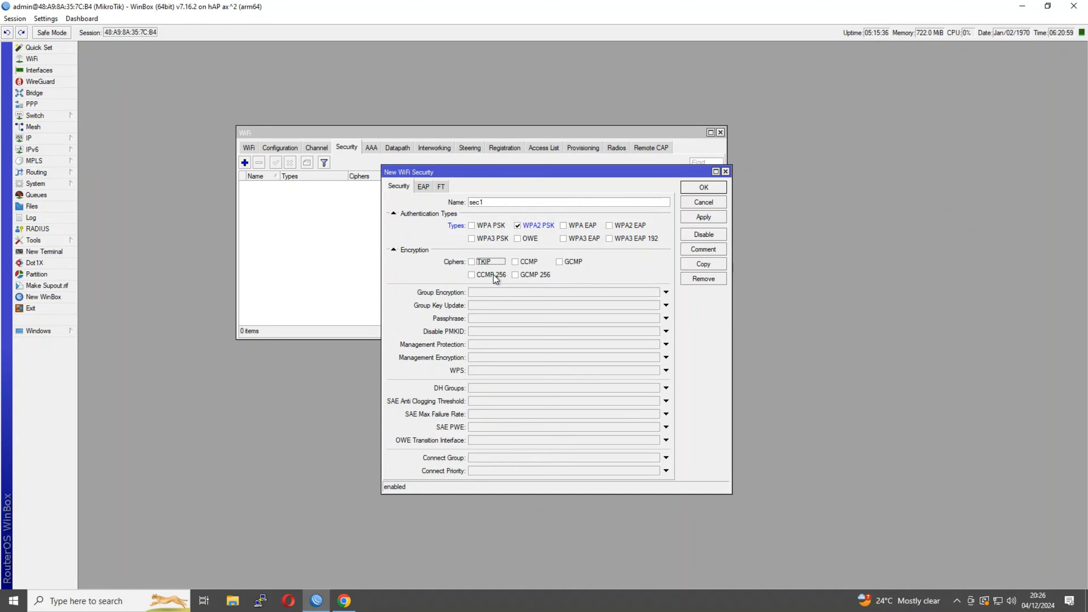
{"action": "left_click", "coordinate": [493, 275]}
{"action": "left_click", "coordinate": [491, 318]}
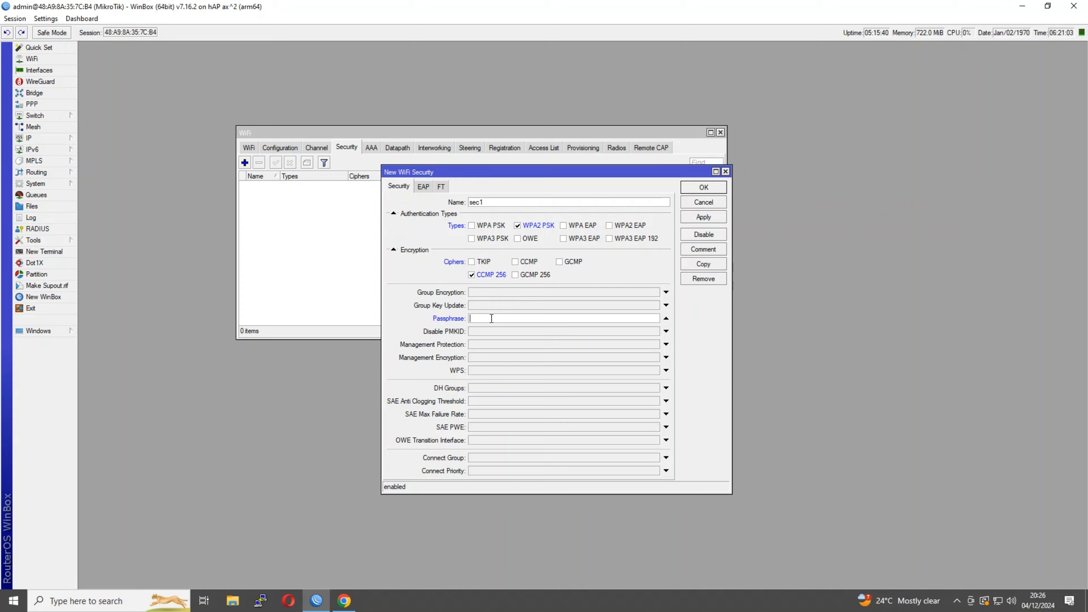
{"action": "type", "text": "helloworld123"}
Turn on Settings > Hide Passwords so the passphrase shows as asterisks
{"action": "left_click_drag", "start_coordinate": [508, 318], "coordinate": [436, 307]}
{"action": "left_click", "coordinate": [502, 318]}
{"action": "left_click_drag", "start_coordinate": [509, 317], "coordinate": [471, 316]}
{"action": "left_click", "coordinate": [45, 19]}
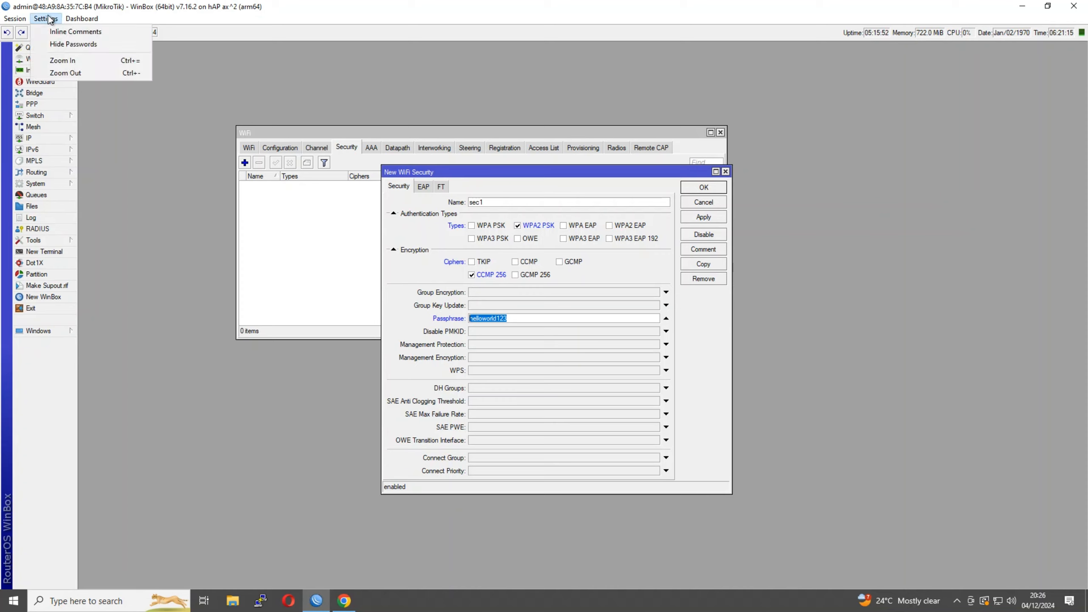
{"action": "left_click", "coordinate": [92, 44]}
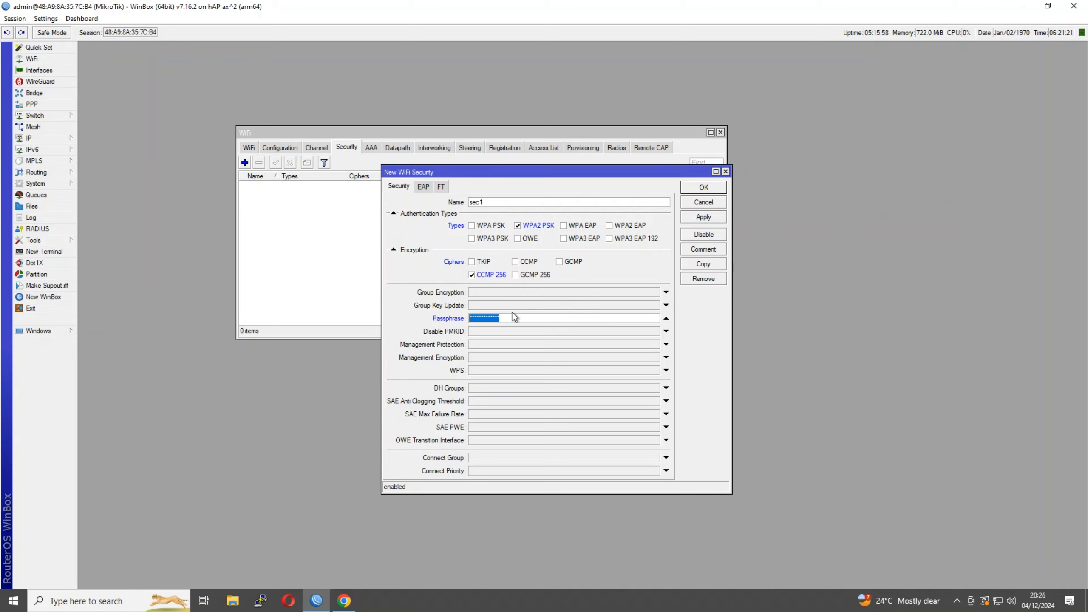
{"action": "left_click", "coordinate": [495, 318]}
{"action": "double_click", "coordinate": [480, 318]}
Show passwords in plain text again and save the sec1 security profile
{"action": "left_click", "coordinate": [46, 18]}
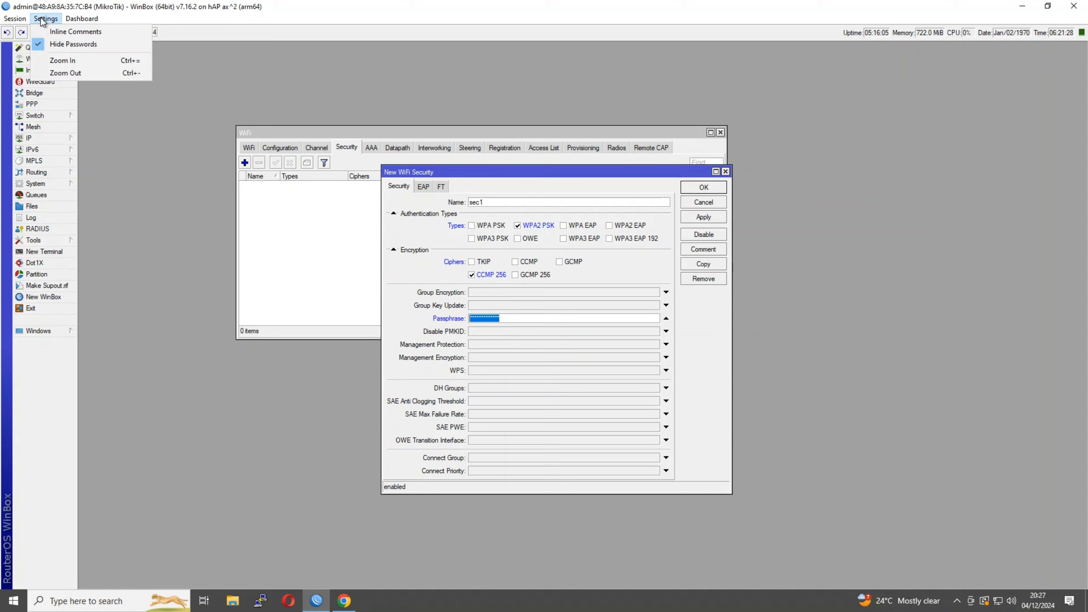
{"action": "left_click", "coordinate": [48, 43]}
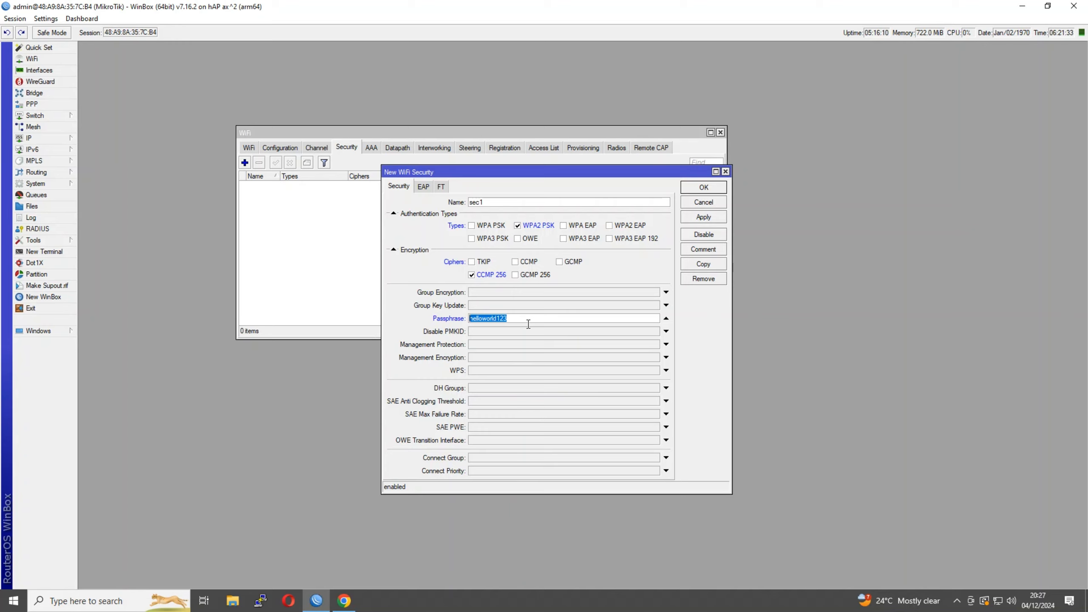
{"action": "left_click", "coordinate": [512, 318]}
{"action": "left_click", "coordinate": [441, 316]}
{"action": "left_click_drag", "start_coordinate": [486, 320], "coordinate": [498, 319]}
{"action": "left_click", "coordinate": [512, 320]}
{"action": "left_click", "coordinate": [688, 189]}
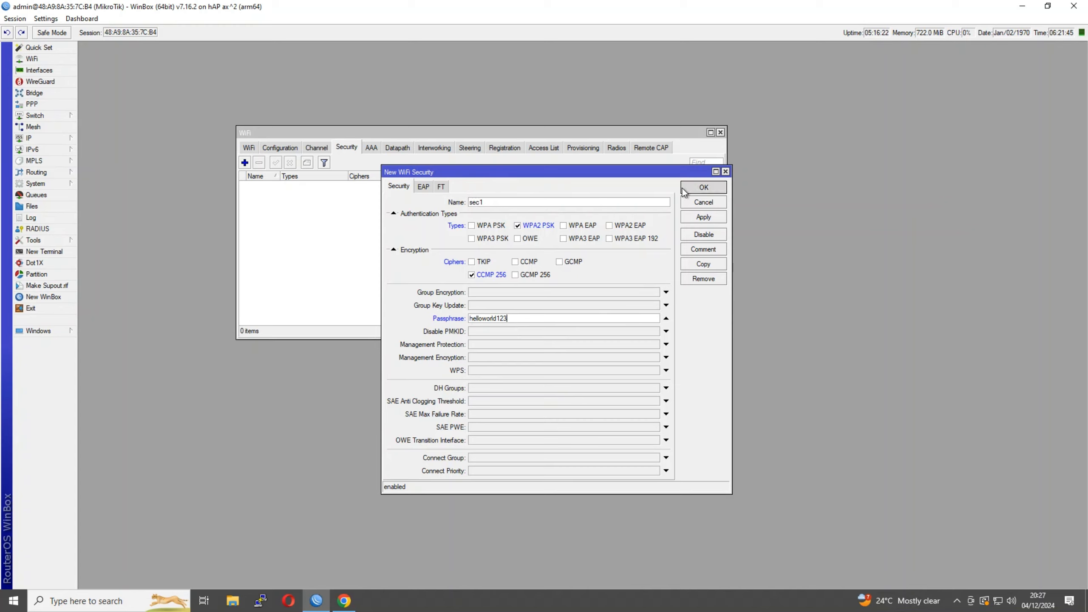
Start a new channel profile named ch-2G
{"action": "left_click", "coordinate": [311, 148]}
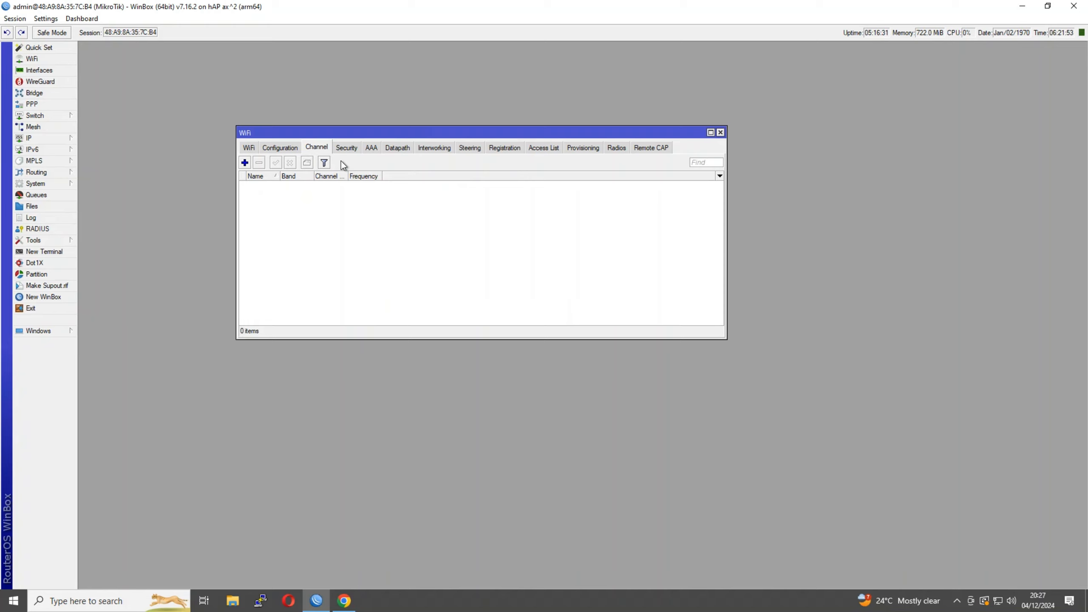
{"action": "left_click", "coordinate": [246, 162]}
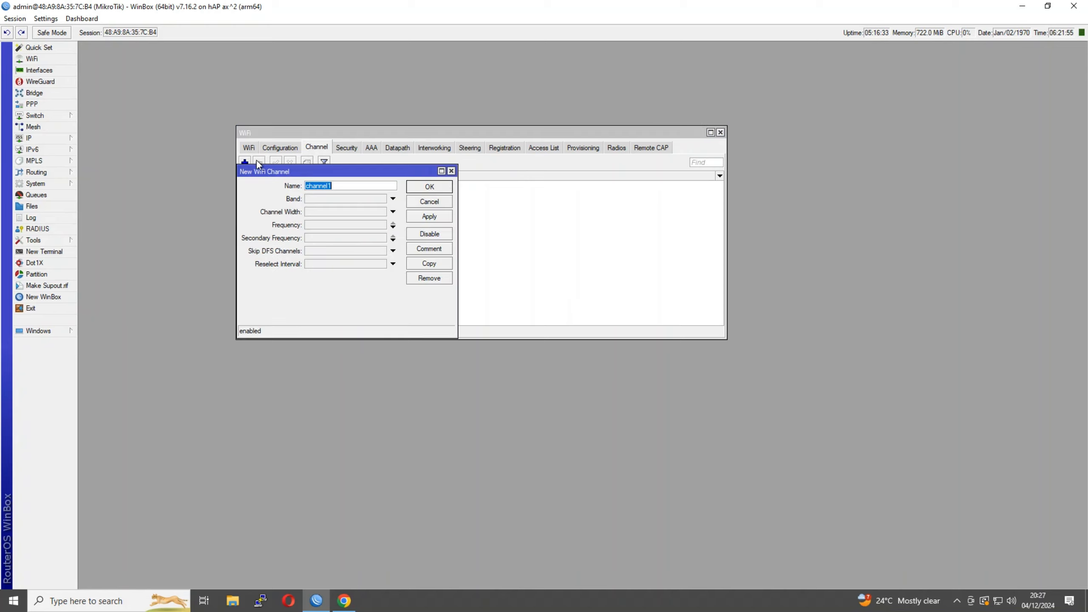
{"action": "left_click_drag", "start_coordinate": [295, 170], "coordinate": [416, 190]}
{"action": "left_click", "coordinate": [446, 191]}
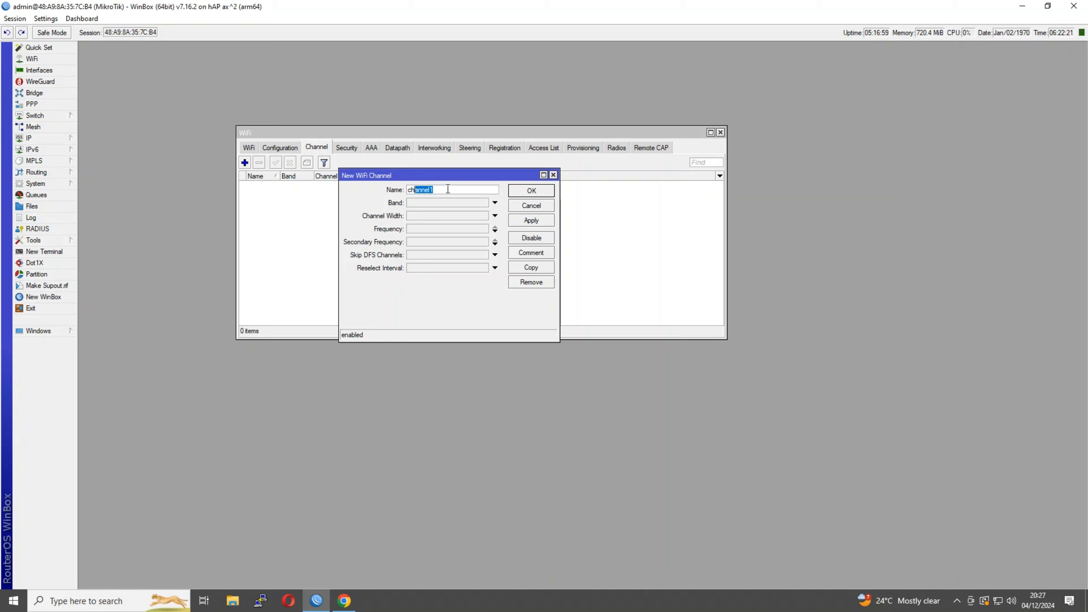
{"action": "key", "text": "BackSpace"}
{"action": "type", "text": "-2G"}
Set the channel band to 2GHz AX with 20MHz width and enable frequency entries
{"action": "left_click", "coordinate": [428, 204]}
{"action": "left_click", "coordinate": [430, 205]}
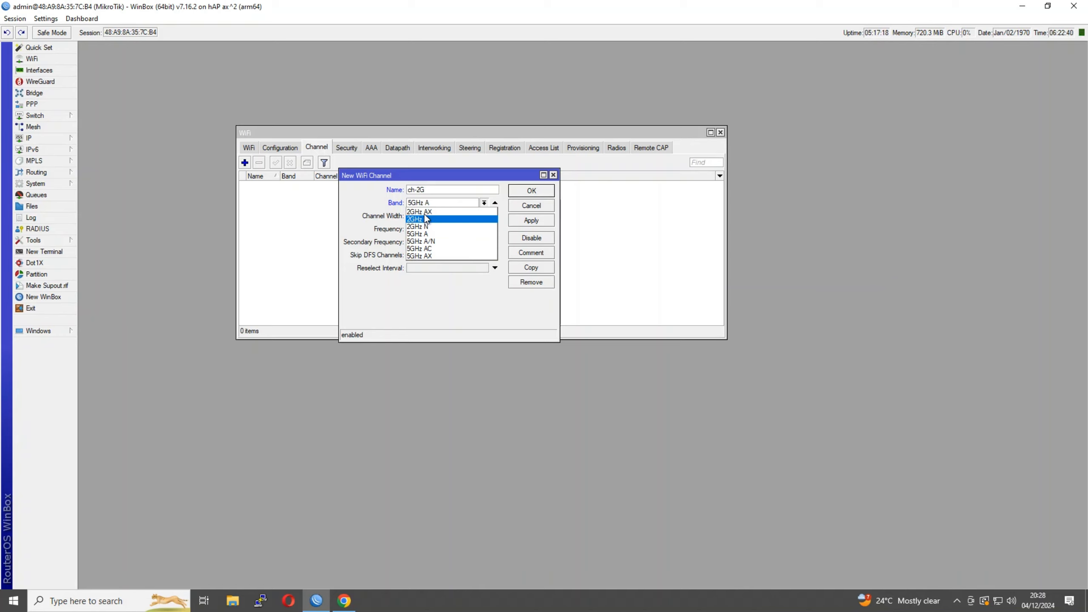
{"action": "left_click", "coordinate": [445, 211]}
{"action": "left_click", "coordinate": [438, 218]}
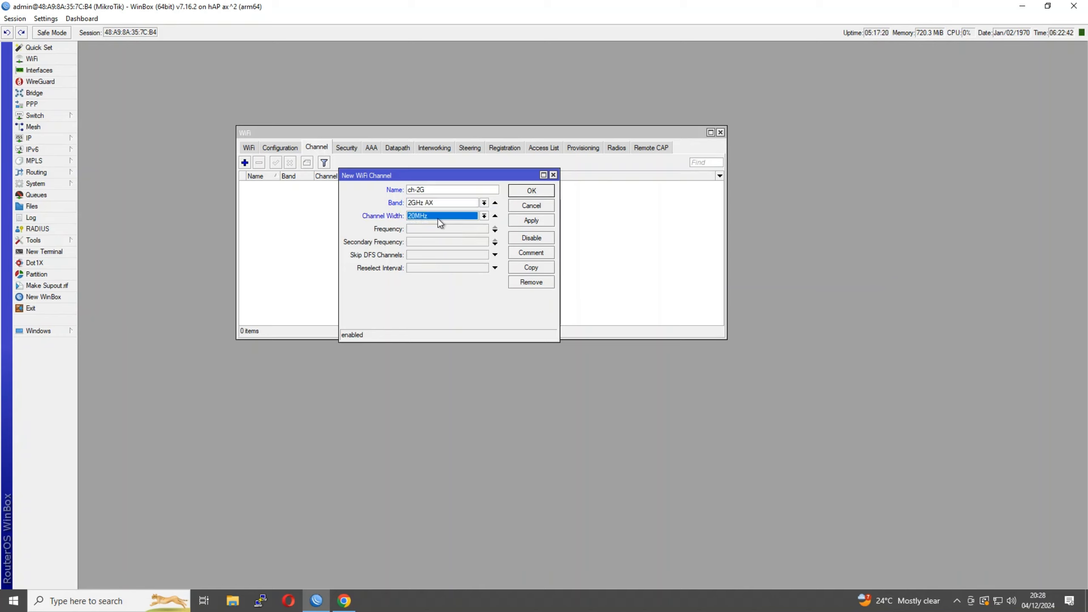
{"action": "left_click", "coordinate": [431, 229]}
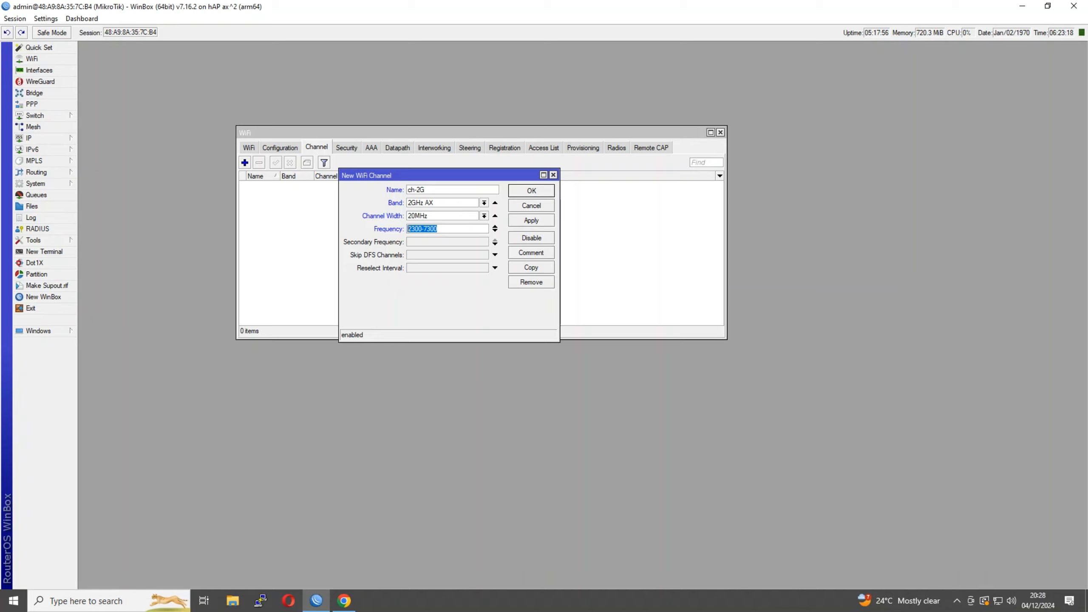
Enter the channel frequencies 2412, 2437 and 2462
{"action": "double_click", "coordinate": [449, 230]}
{"action": "type", "text": "2412"}
{"action": "left_click", "coordinate": [495, 231]}
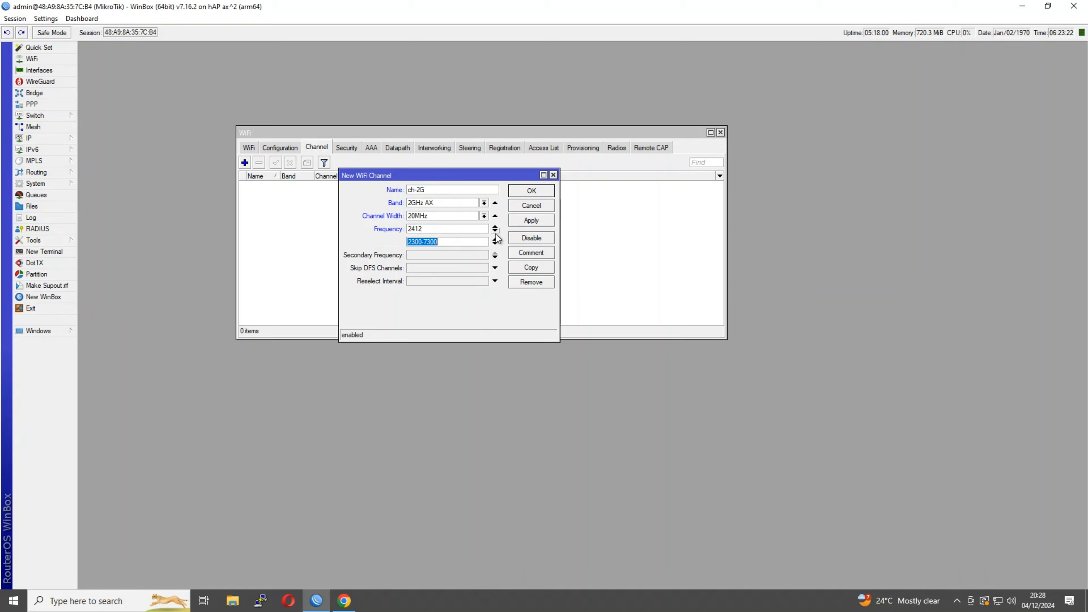
{"action": "left_click", "coordinate": [495, 244]}
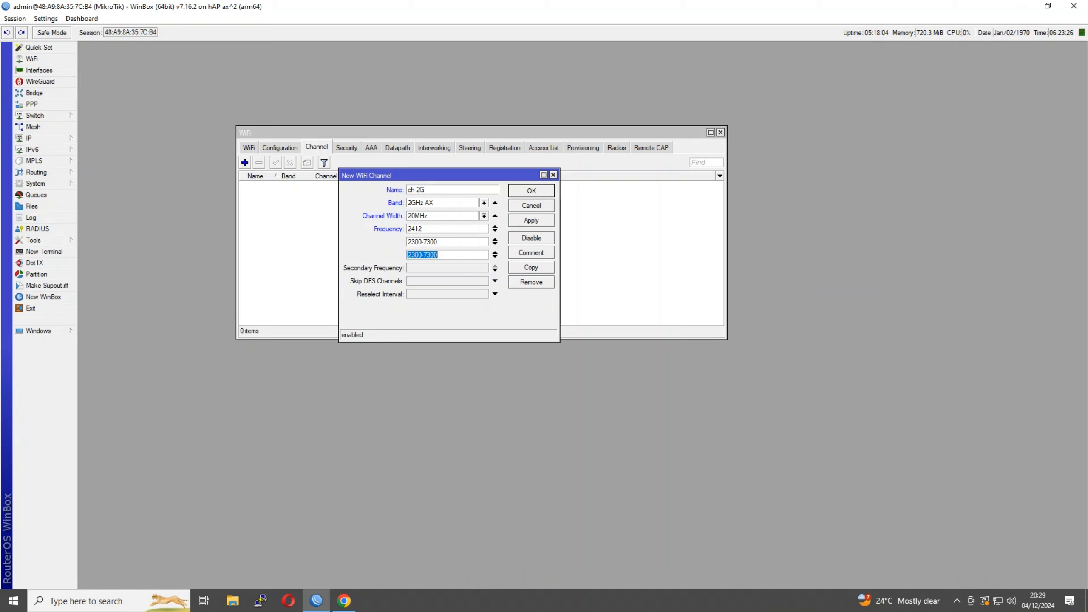
{"action": "left_click", "coordinate": [449, 242]}
{"action": "double_click", "coordinate": [422, 242]}
{"action": "type", "text": "2437"}
{"action": "left_click", "coordinate": [454, 256]}
{"action": "double_click", "coordinate": [424, 255]}
{"action": "type", "text": "2462"}
Save the ch-2G channel and widen the Frequency column to show its values
{"action": "left_click", "coordinate": [521, 190]}
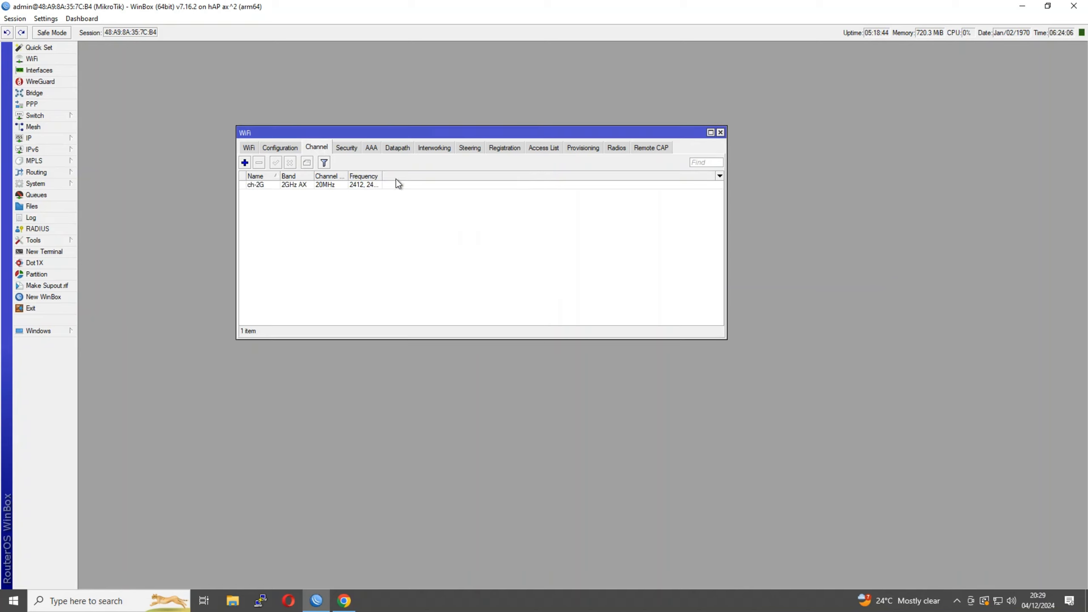
{"action": "left_click_drag", "start_coordinate": [382, 176], "coordinate": [409, 182]}
{"action": "left_click_drag", "start_coordinate": [410, 179], "coordinate": [403, 177]}
Start another new channel profile and rename it for 5G
{"action": "left_click", "coordinate": [246, 162]}
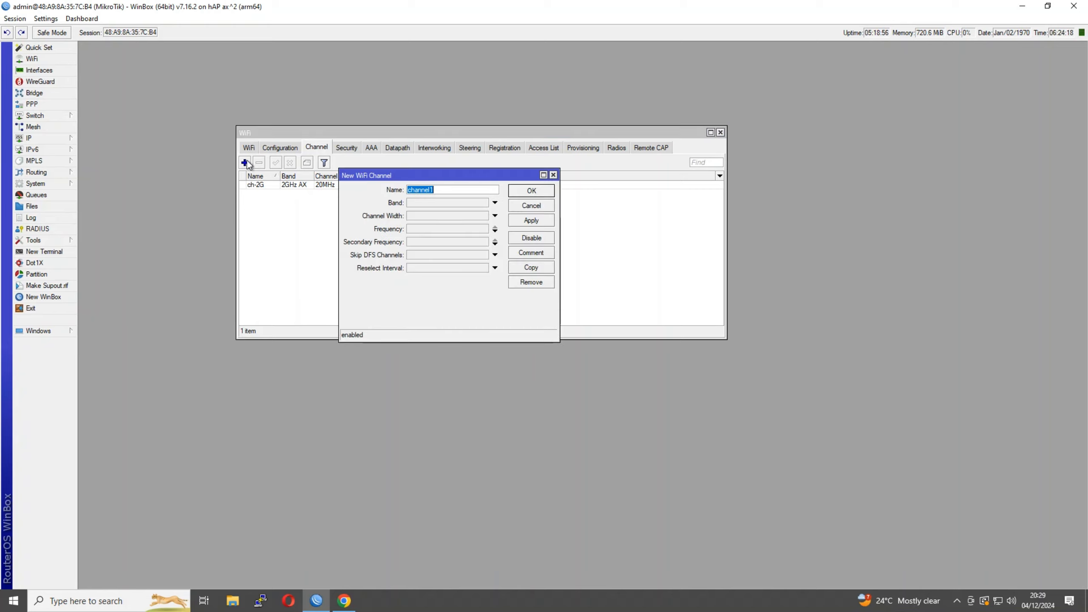
{"action": "left_click", "coordinate": [449, 191]}
{"action": "key", "text": "BackSpace"}
{"action": "key", "text": "BackSpace"}
{"action": "key", "text": "BackSpace"}
{"action": "key", "text": "BackSpace"}
{"action": "key", "text": "BackSpace"}
{"action": "key", "text": "BackSpace"}
{"action": "type", "text": "-%"}
{"action": "type", "text": "G"}
Set the new channel's band to 5GHz AX with 20MHz width
{"action": "left_click", "coordinate": [421, 206]}
{"action": "left_click", "coordinate": [425, 204]}
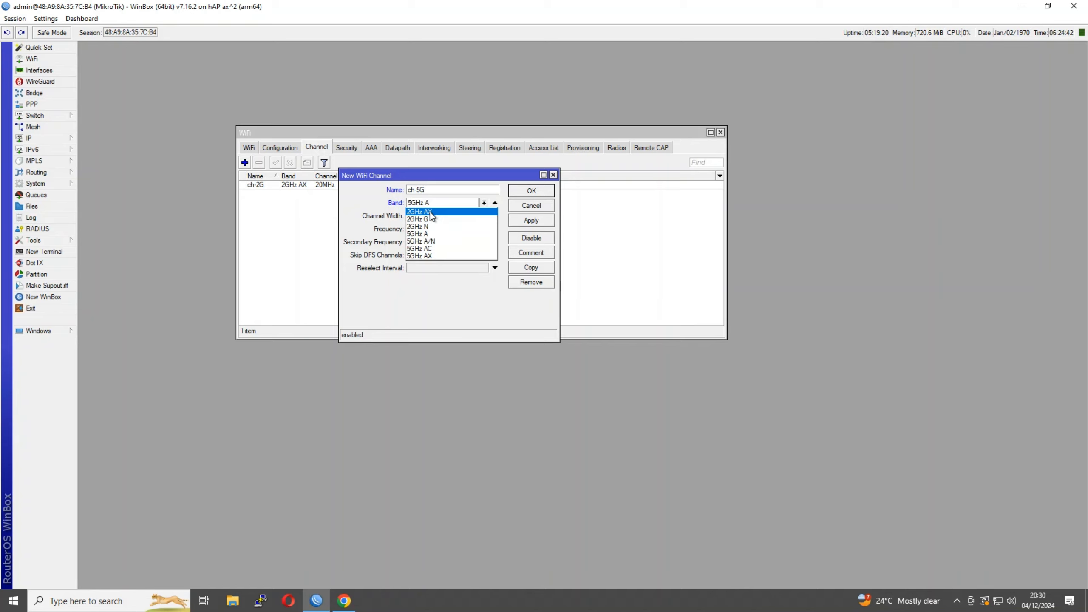
{"action": "left_click", "coordinate": [431, 212]}
{"action": "left_click", "coordinate": [427, 204]}
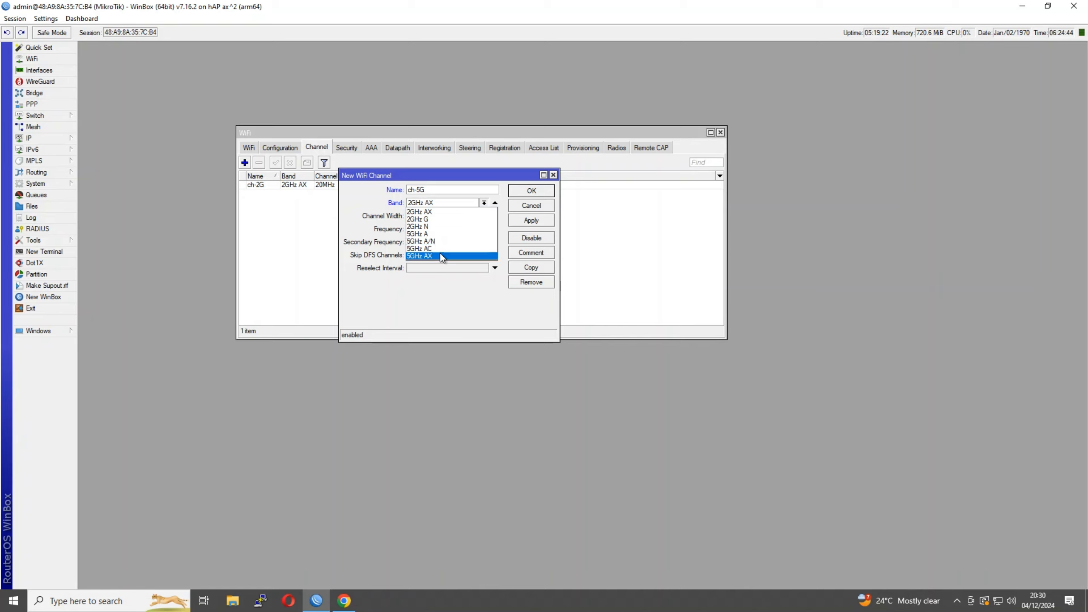
{"action": "left_click", "coordinate": [440, 256]}
{"action": "left_click", "coordinate": [431, 216]}
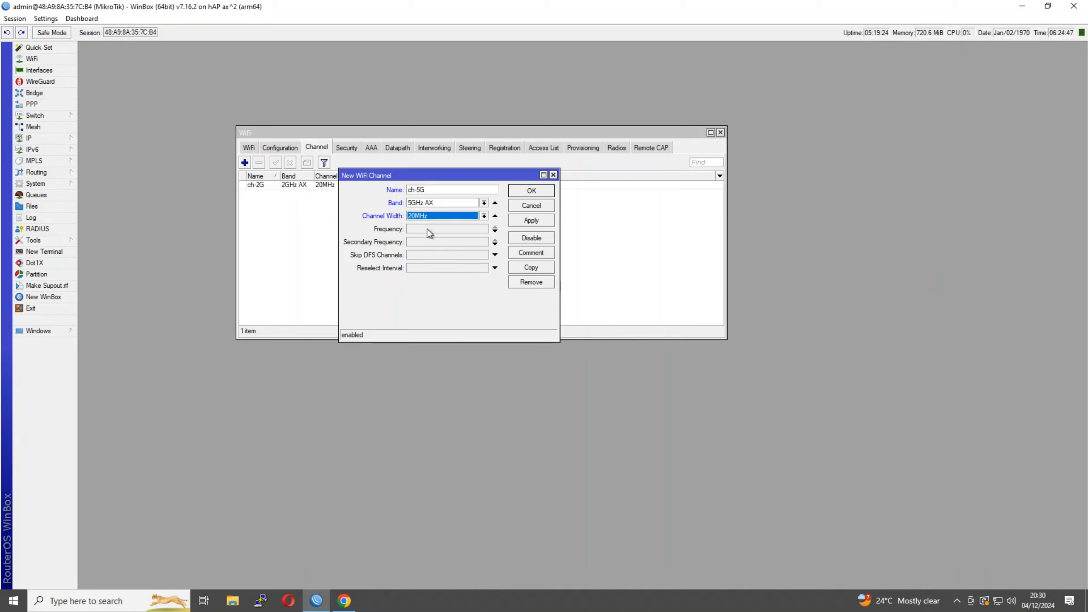
{"action": "left_click", "coordinate": [429, 232]}
Add frequencies 5160, 5180, 5200 and 5220, then save the ch-5G channel
{"action": "type", "text": "5160"}
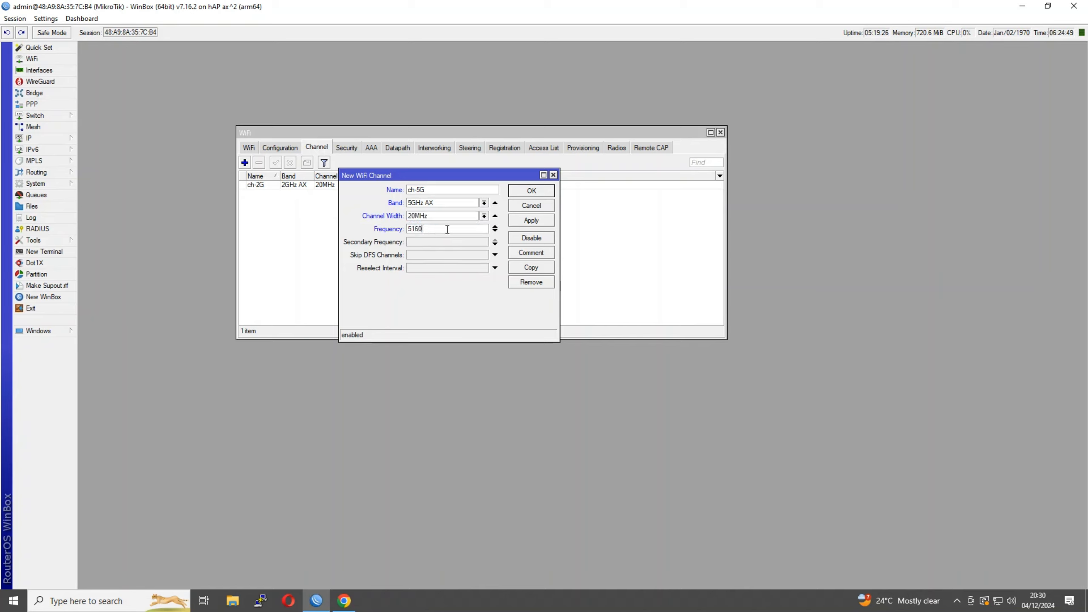
{"action": "left_click", "coordinate": [495, 231]}
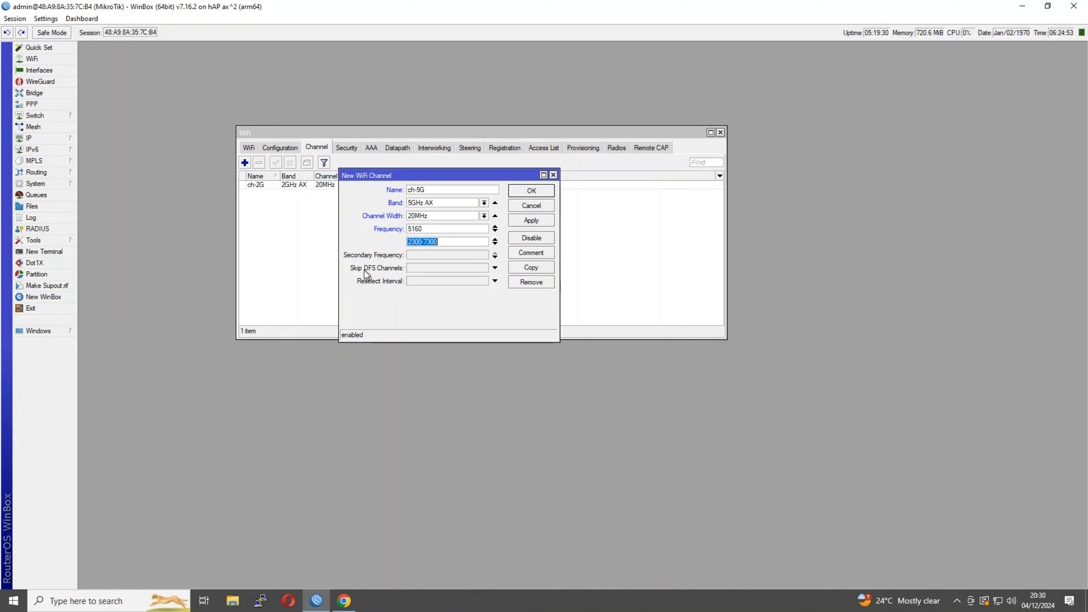
{"action": "type", "text": "5180"}
{"action": "left_click", "coordinate": [494, 241]}
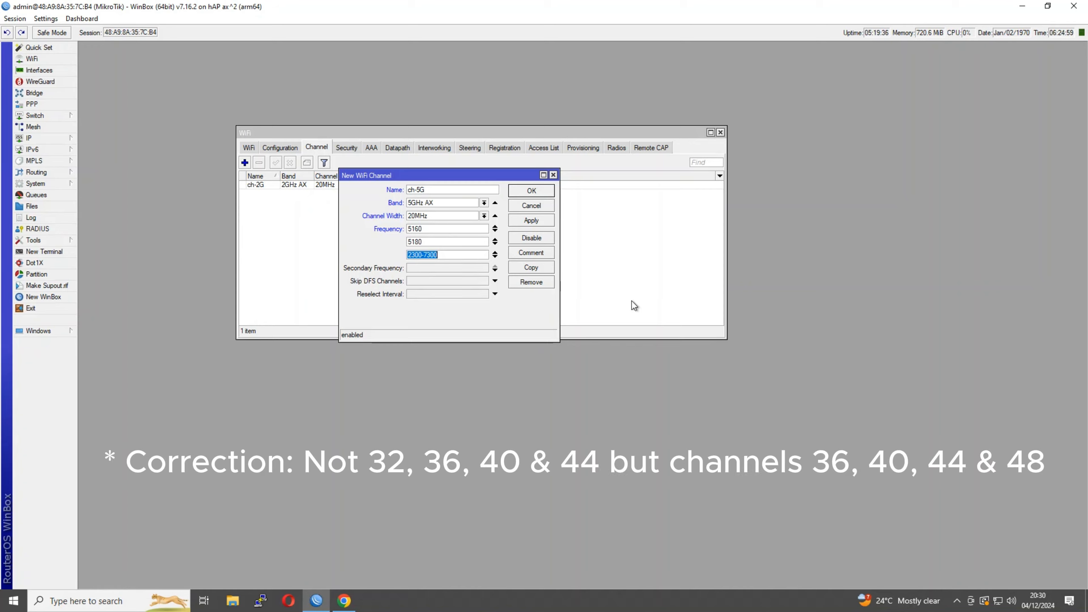
{"action": "type", "text": "5200"}
{"action": "left_click", "coordinate": [495, 257]}
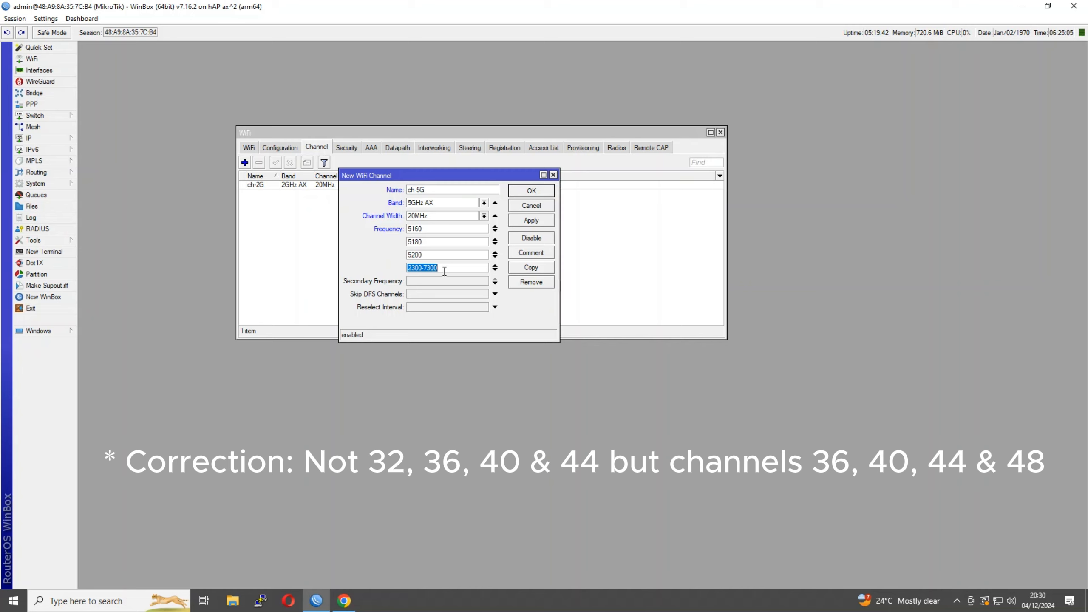
{"action": "type", "text": "5220"}
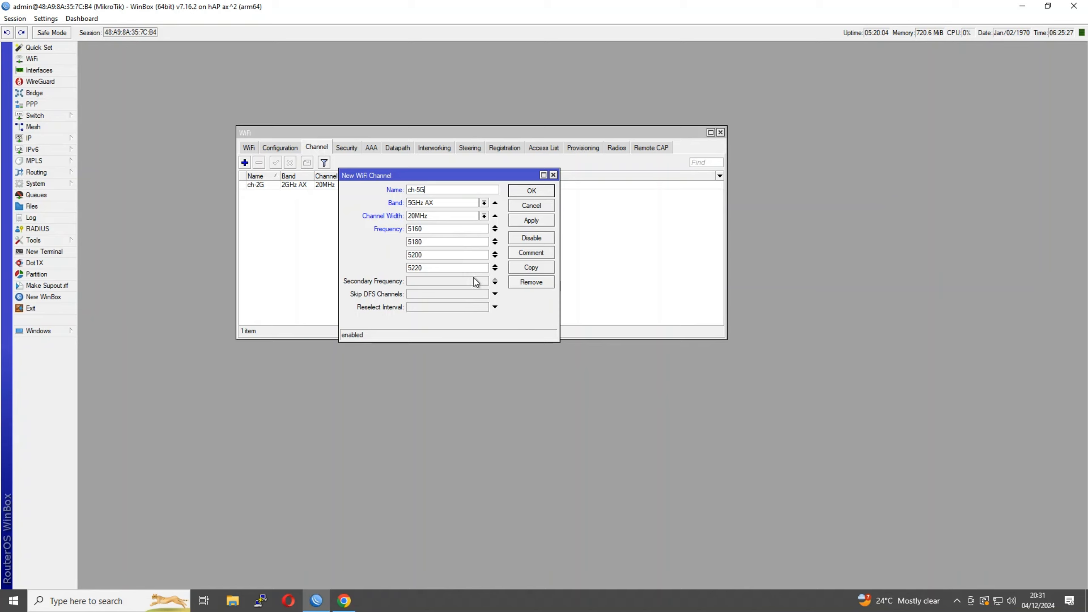
{"action": "left_click", "coordinate": [531, 191]}
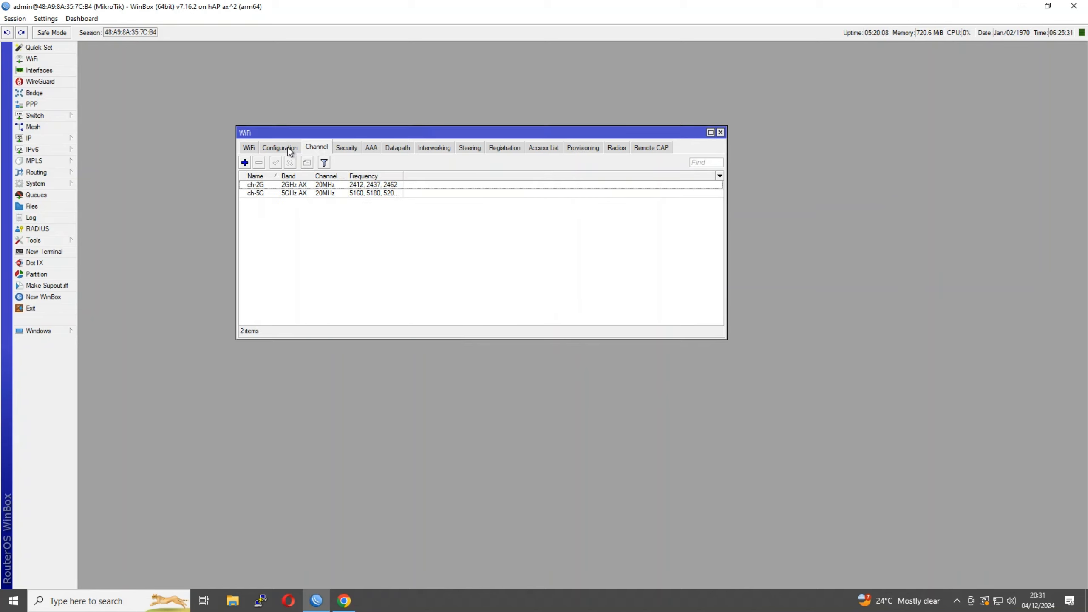
Start a new WiFi configuration named cfg-2G
{"action": "left_click", "coordinate": [291, 147]}
{"action": "left_click", "coordinate": [245, 163]}
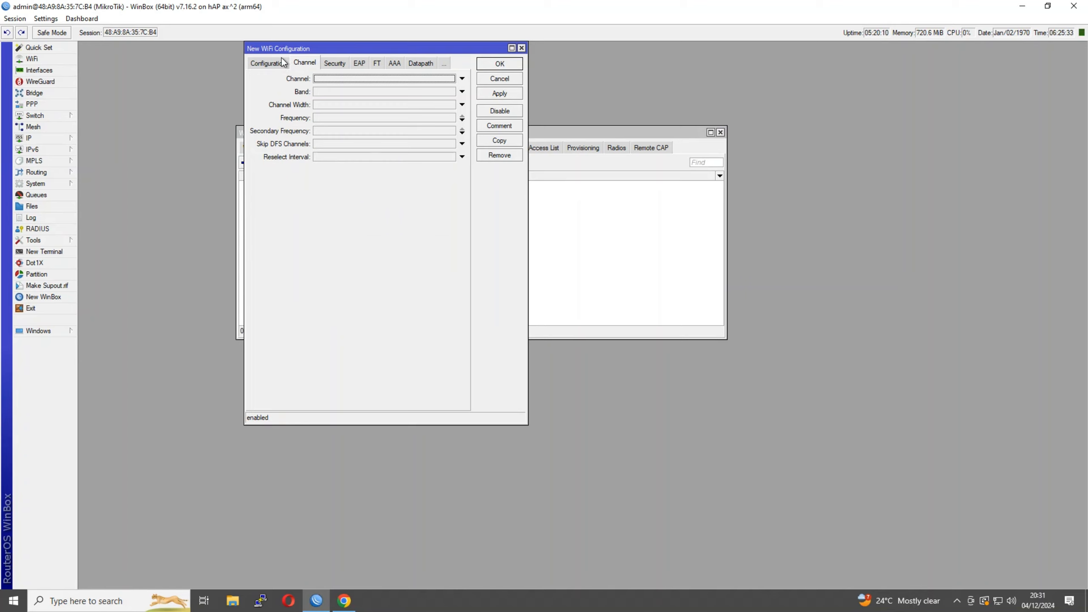
{"action": "left_click", "coordinate": [257, 60]}
{"action": "double_click", "coordinate": [350, 82]}
{"action": "left_click_drag", "start_coordinate": [350, 82], "coordinate": [295, 80]}
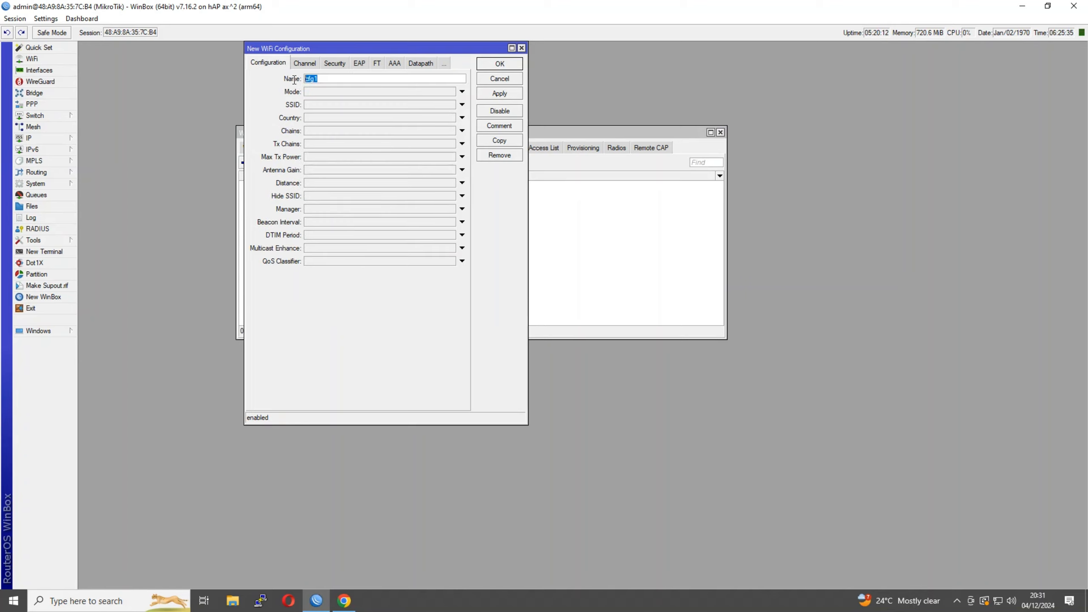
{"action": "left_click", "coordinate": [331, 78]}
{"action": "key", "text": "BackSpace"}
{"action": "type", "text": "-2G"}
Set ap mode, SSID 'MikroTik Masters-2G' and country Australia
{"action": "left_click", "coordinate": [330, 93]}
{"action": "left_click", "coordinate": [327, 104]}
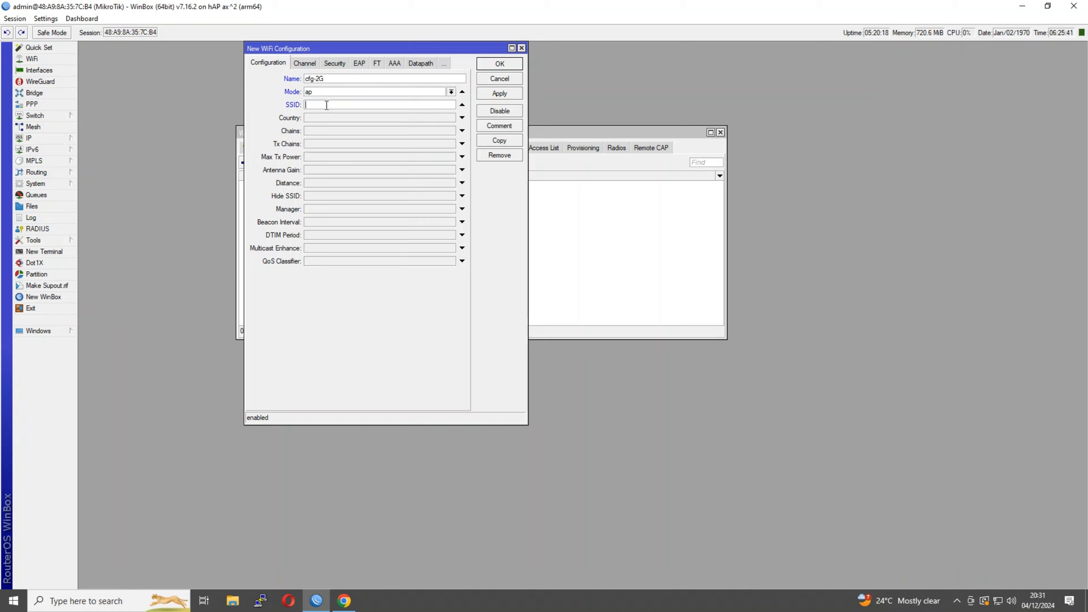
{"action": "type", "text": "MikroTik Masters-2G"}
{"action": "double_click", "coordinate": [369, 104]}
{"action": "left_click", "coordinate": [360, 117]}
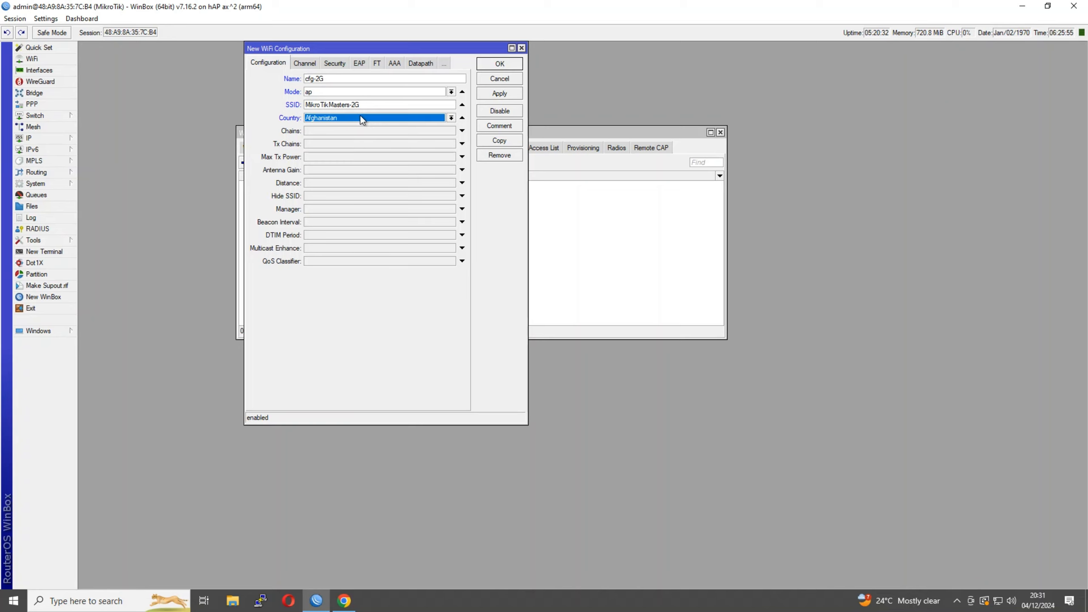
{"action": "left_click", "coordinate": [360, 117]}
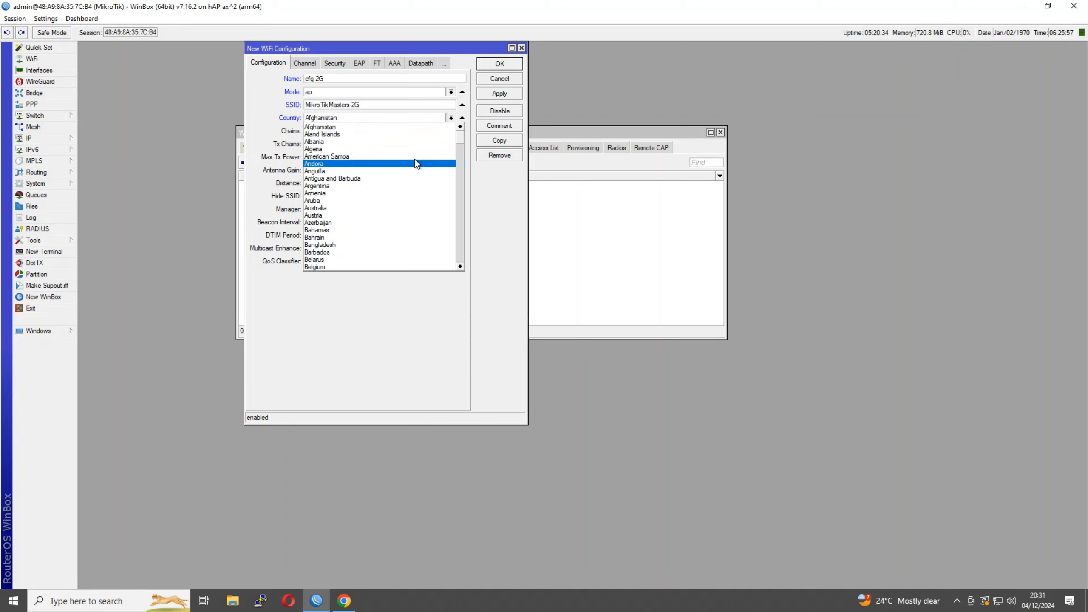
{"action": "left_click", "coordinate": [365, 207]}
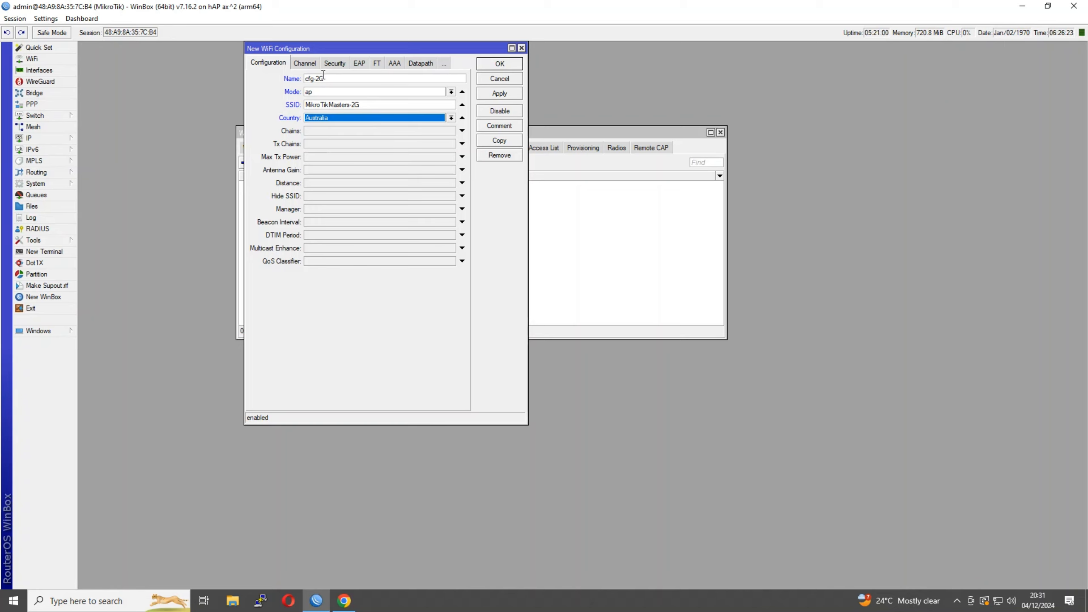
Confirm channel ch-2G and security sec1, then save cfg-2G
{"action": "left_click", "coordinate": [304, 64]}
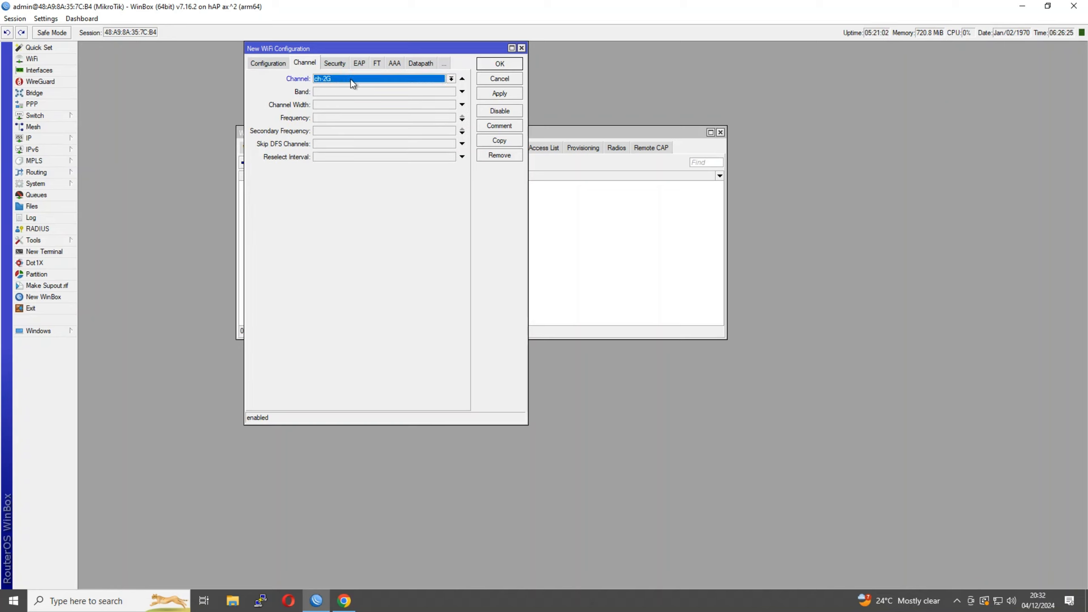
{"action": "left_click", "coordinate": [330, 64]}
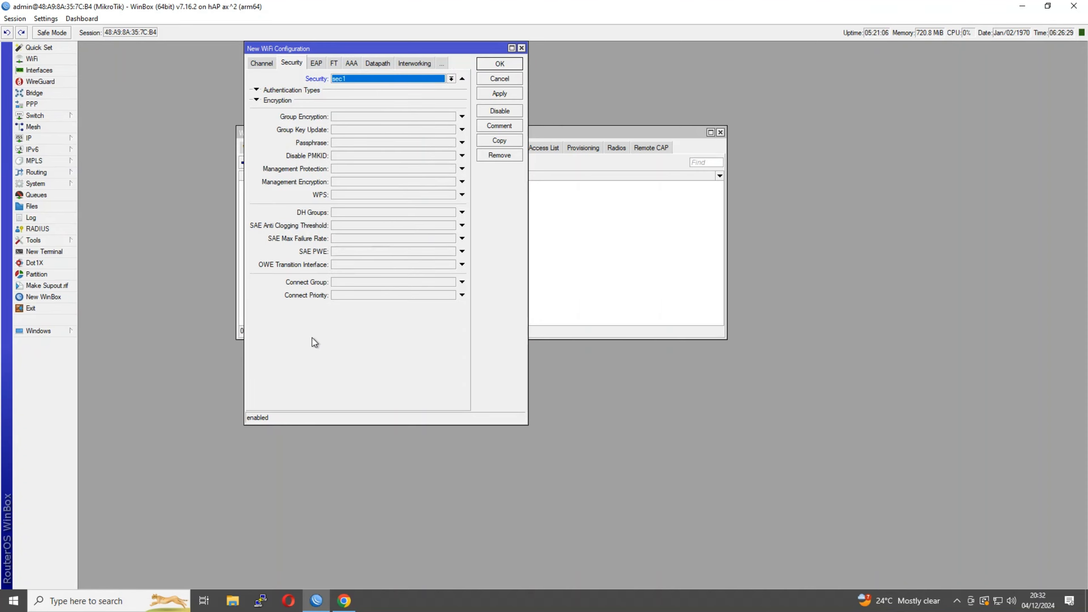
{"action": "left_click", "coordinate": [493, 66]}
Start configuration cfg-5G in ap mode with SSID 'Mikrotik-Masters-5G'
{"action": "left_click", "coordinate": [246, 163]}
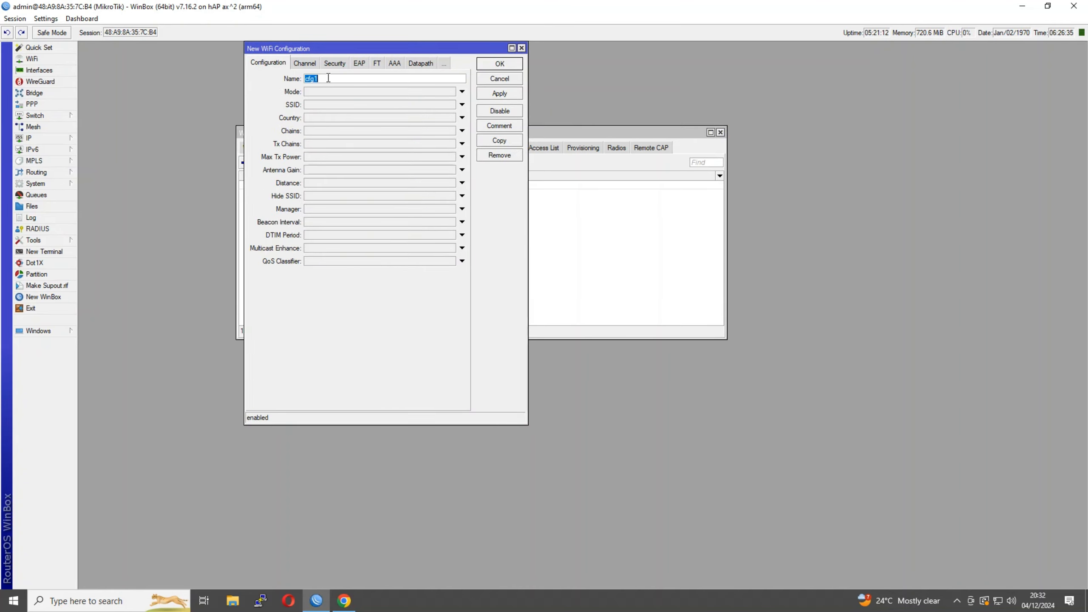
{"action": "left_click", "coordinate": [328, 78]}
{"action": "key", "text": "BackSpace"}
{"action": "type", "text": "="}
{"action": "type", "text": "5G"}
{"action": "left_click", "coordinate": [327, 92]}
{"action": "left_click", "coordinate": [327, 109]}
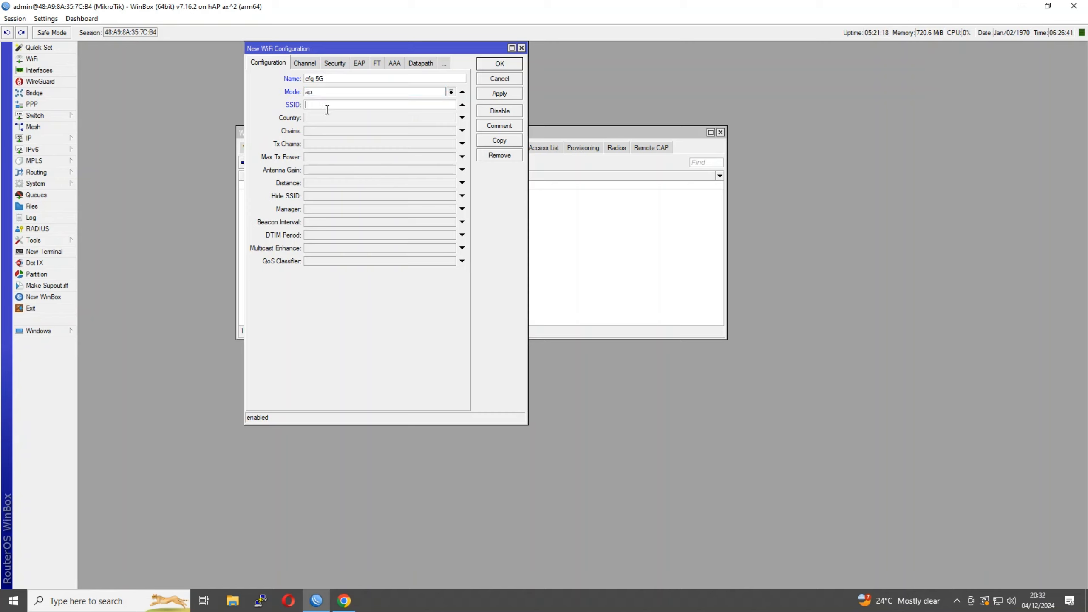
{"action": "type", "text": "Mikro"}
{"action": "type", "text": "tik-Master"}
{"action": "type", "text": "s0-4"}
{"action": "key", "text": "BackSpace"}
{"action": "key", "text": "BackSpace"}
{"action": "key", "text": "BackSpace"}
{"action": "type", "text": "-5T"}
{"action": "key", "text": "BackSpace"}
{"action": "type", "text": "G"}
Set country Australia and channel ch-5G, leaving band and width unset
{"action": "left_click", "coordinate": [327, 117]}
{"action": "left_click", "coordinate": [327, 117]}
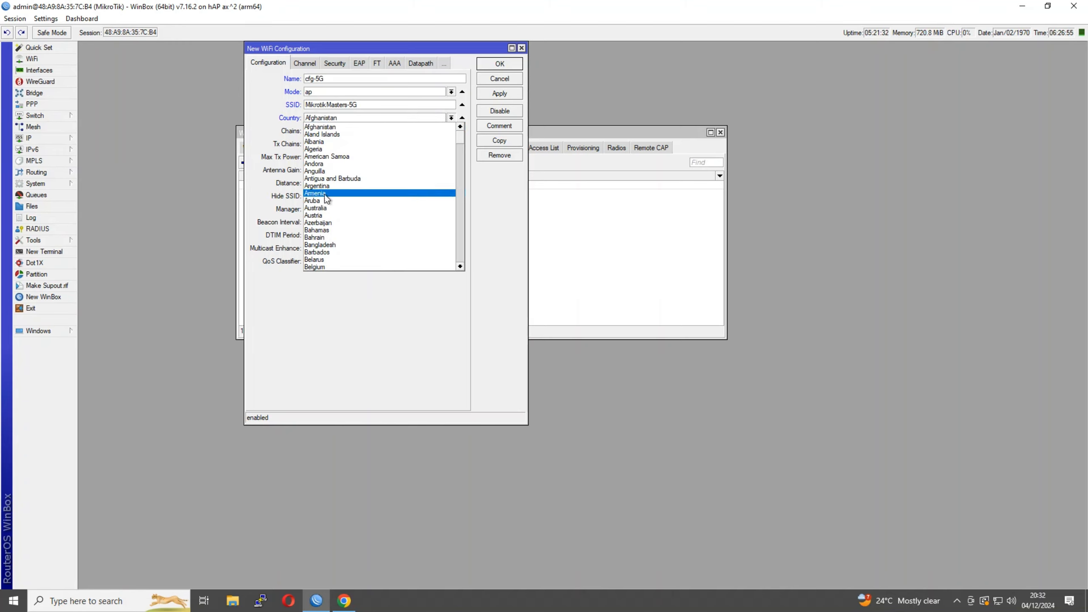
{"action": "left_click", "coordinate": [329, 208]}
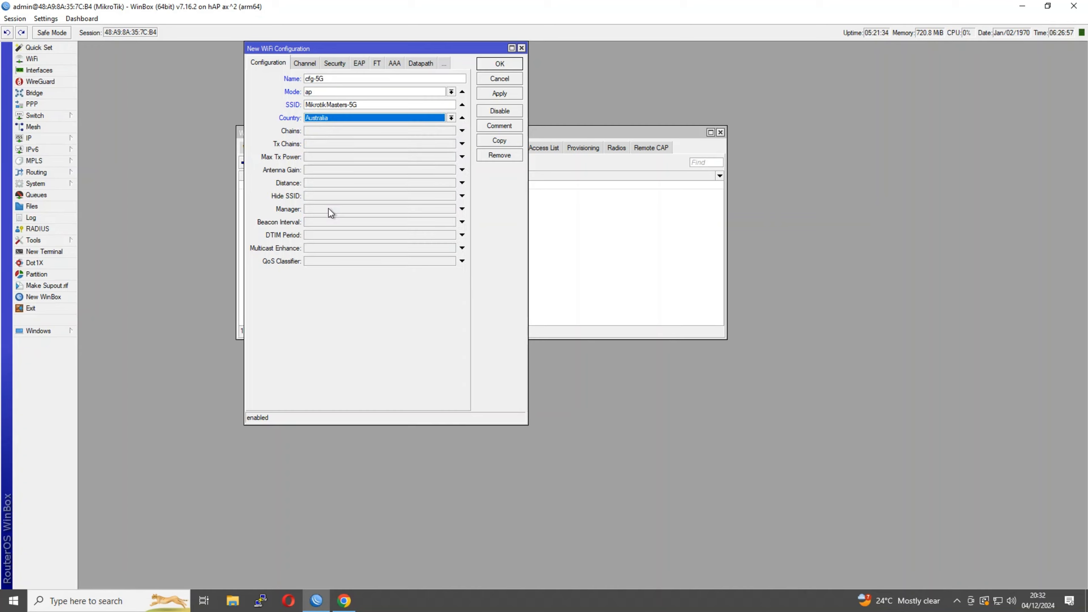
{"action": "left_click", "coordinate": [300, 66]}
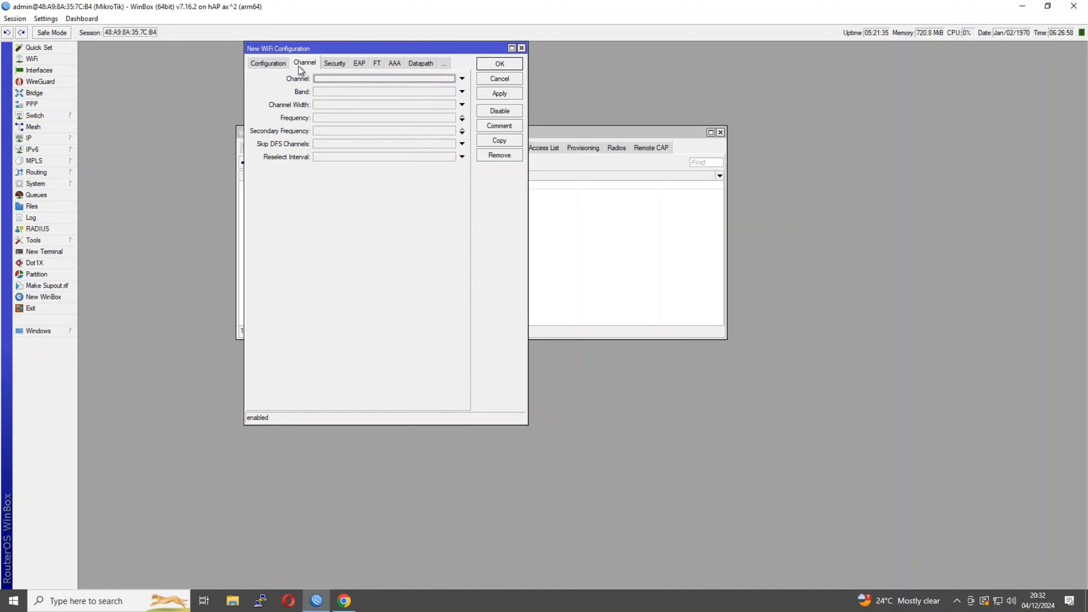
{"action": "left_click", "coordinate": [341, 77]}
{"action": "left_click", "coordinate": [355, 81]}
{"action": "left_click", "coordinate": [345, 95]}
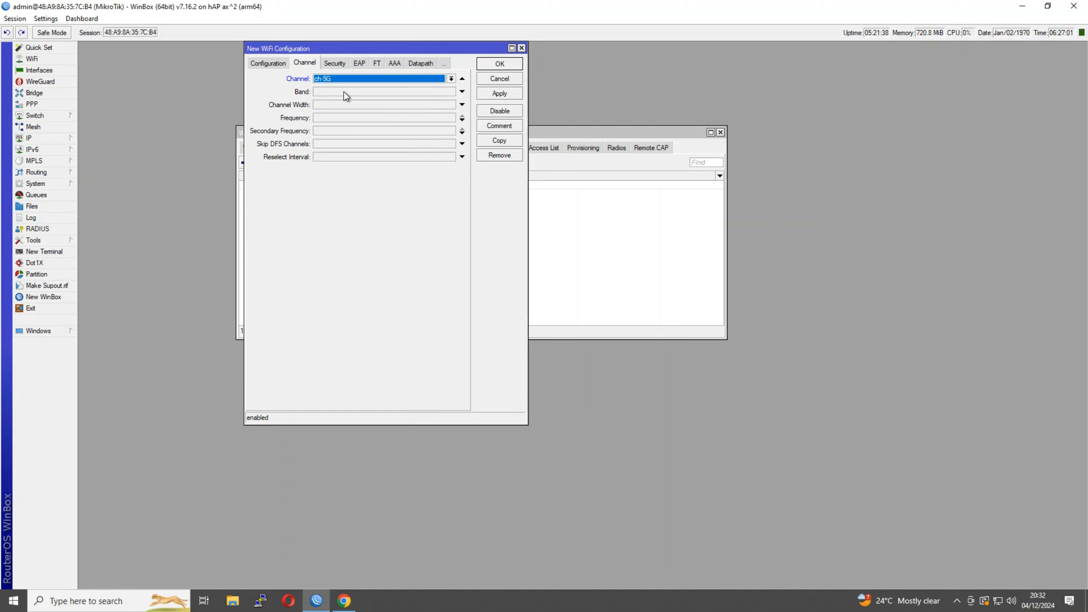
{"action": "left_click", "coordinate": [341, 90]}
{"action": "left_click", "coordinate": [342, 90]}
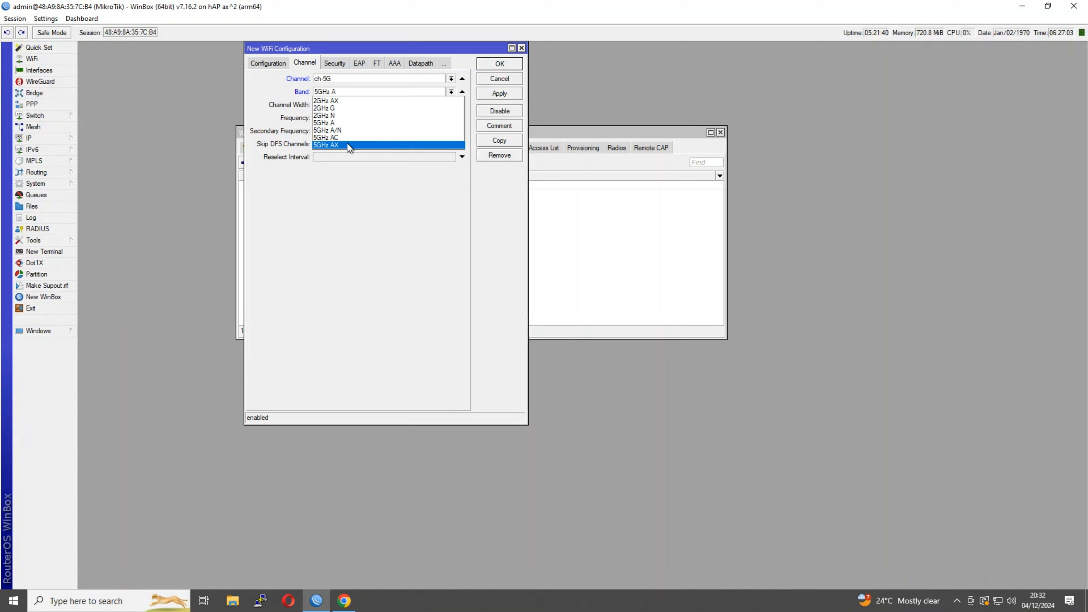
{"action": "left_click", "coordinate": [348, 145]}
{"action": "left_click", "coordinate": [339, 106]}
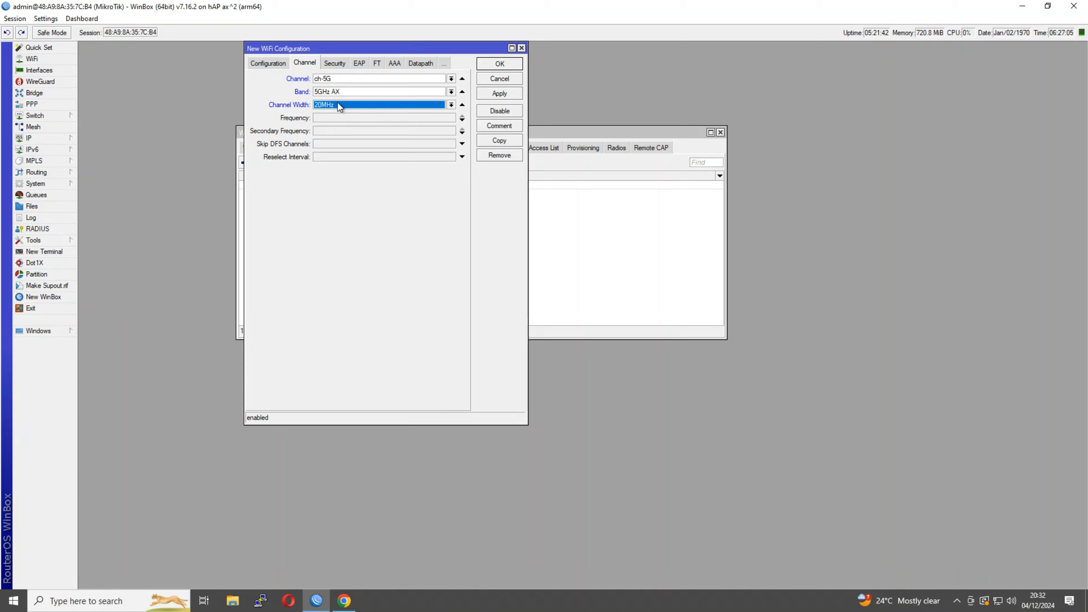
{"action": "left_click", "coordinate": [461, 105]}
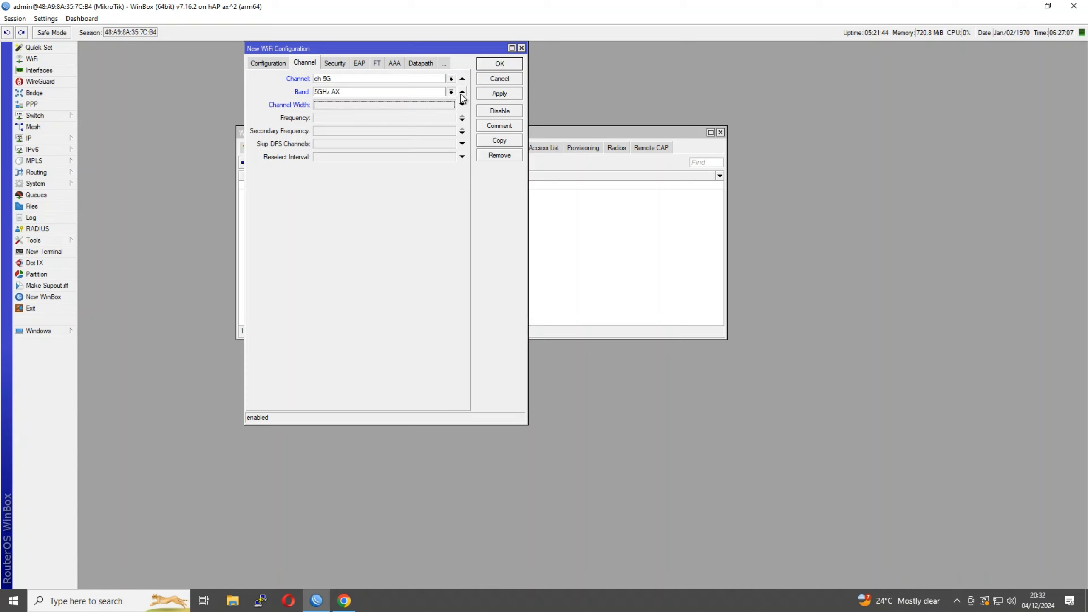
{"action": "left_click", "coordinate": [461, 92]}
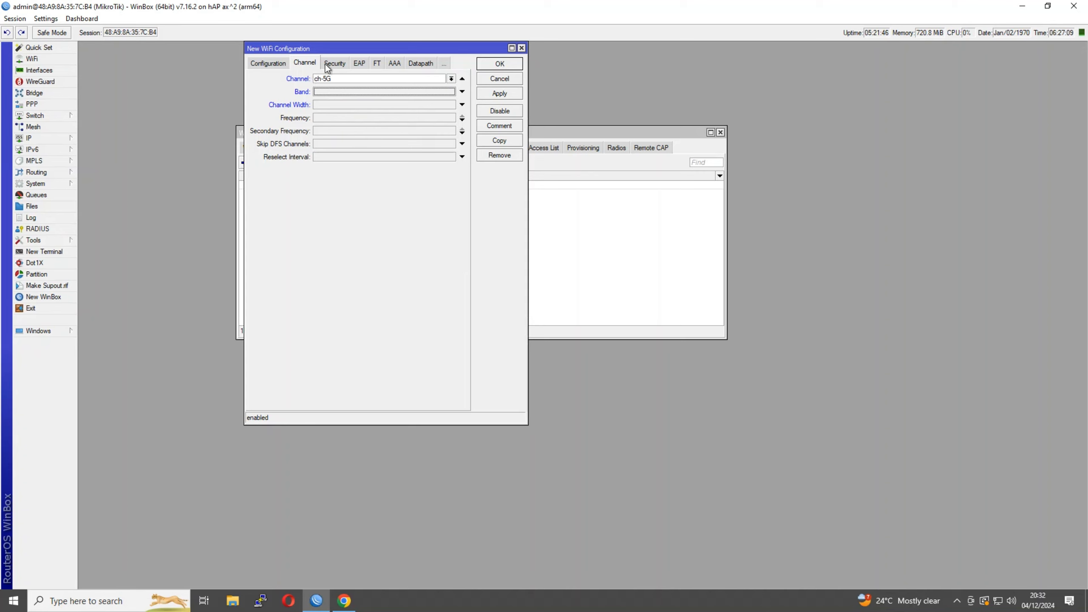
Assign the sec1 security profile and save cfg-5G
{"action": "left_click", "coordinate": [334, 63]}
{"action": "left_click", "coordinate": [441, 81]}
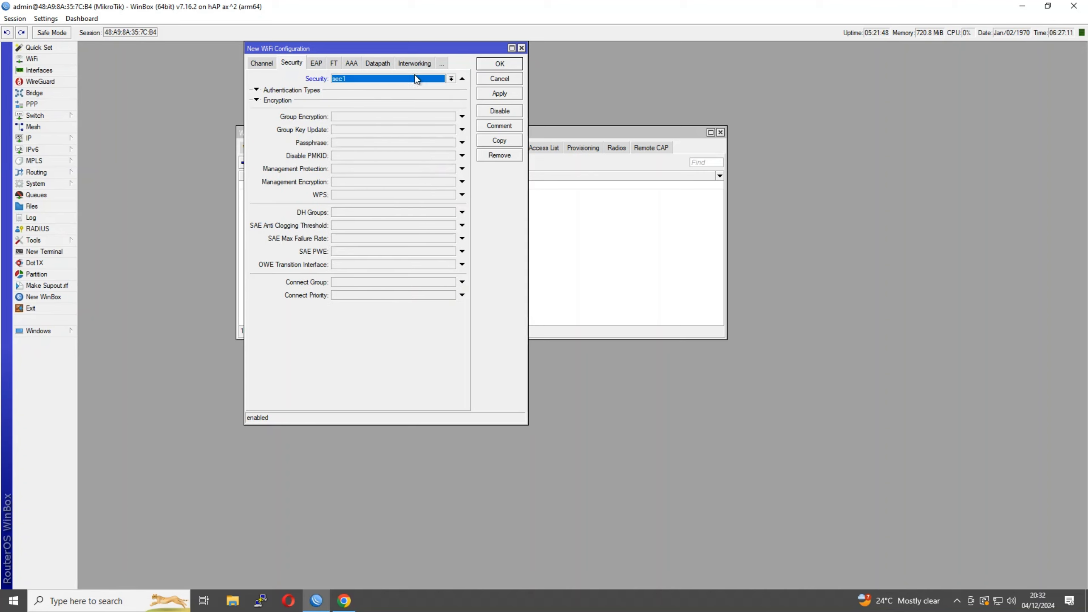
{"action": "left_click", "coordinate": [492, 65]}
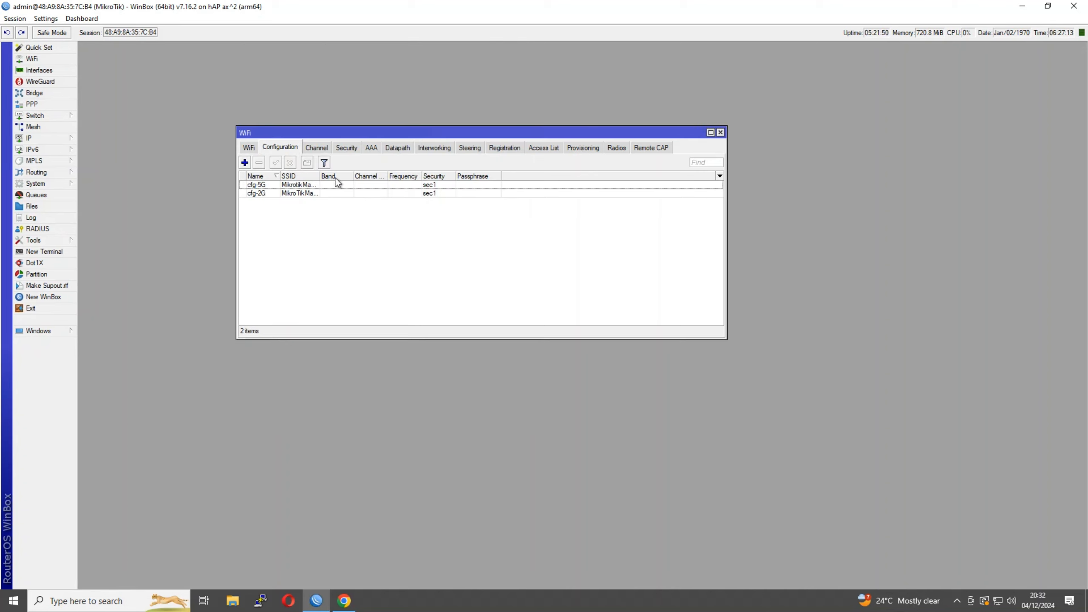
Assign wifi1 the cfg-5G configuration and rename it wifi::5G
{"action": "left_click", "coordinate": [251, 145]}
{"action": "double_click", "coordinate": [273, 184]}
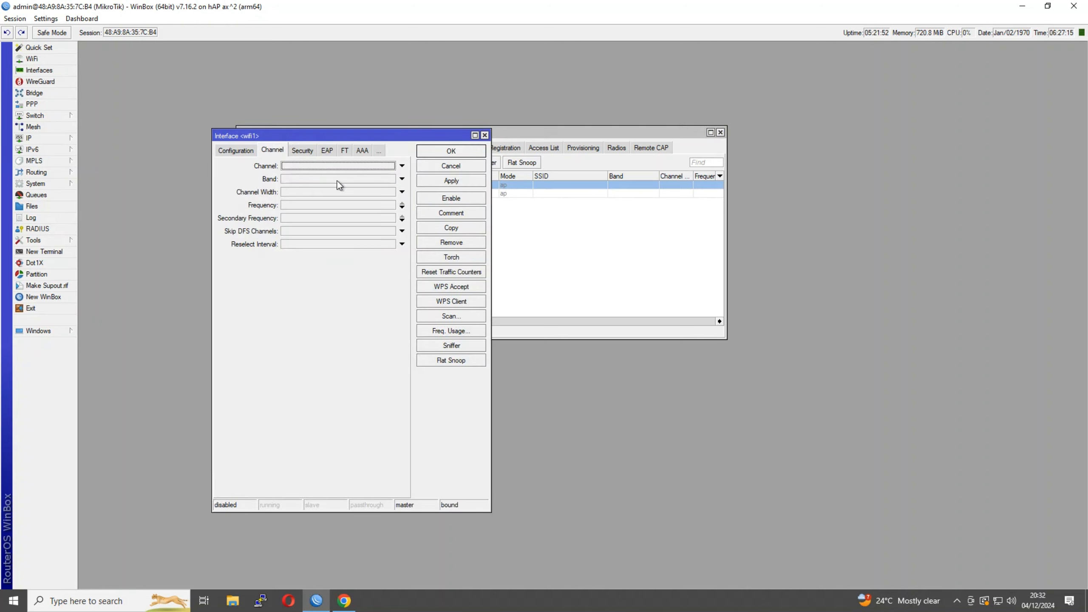
{"action": "left_click", "coordinate": [233, 150]}
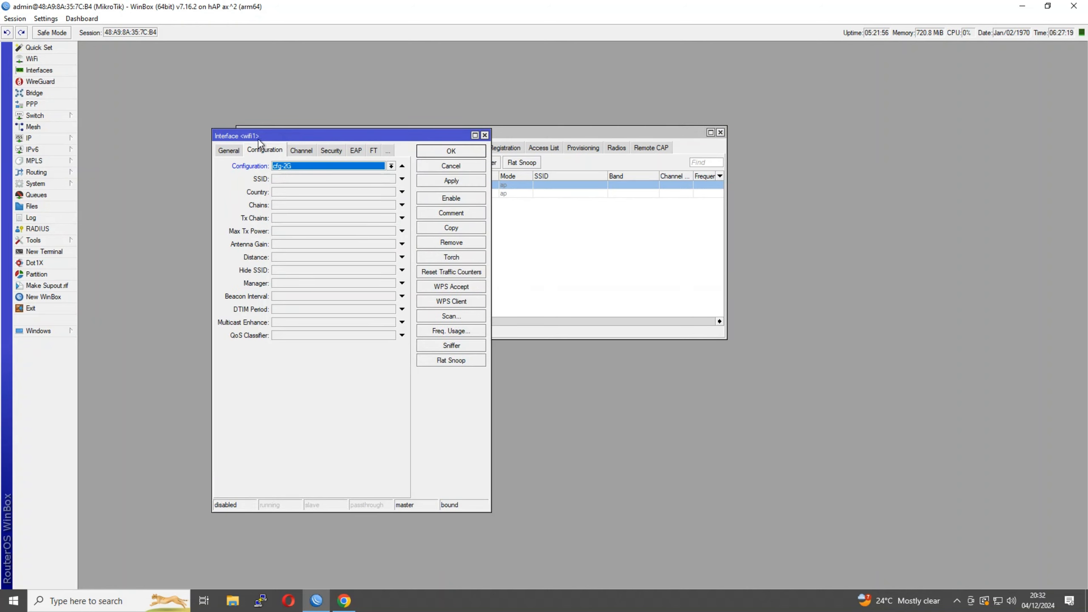
{"action": "left_click", "coordinate": [289, 165]}
{"action": "left_click", "coordinate": [299, 182]}
{"action": "left_click", "coordinate": [230, 151]}
{"action": "left_click", "coordinate": [282, 165]}
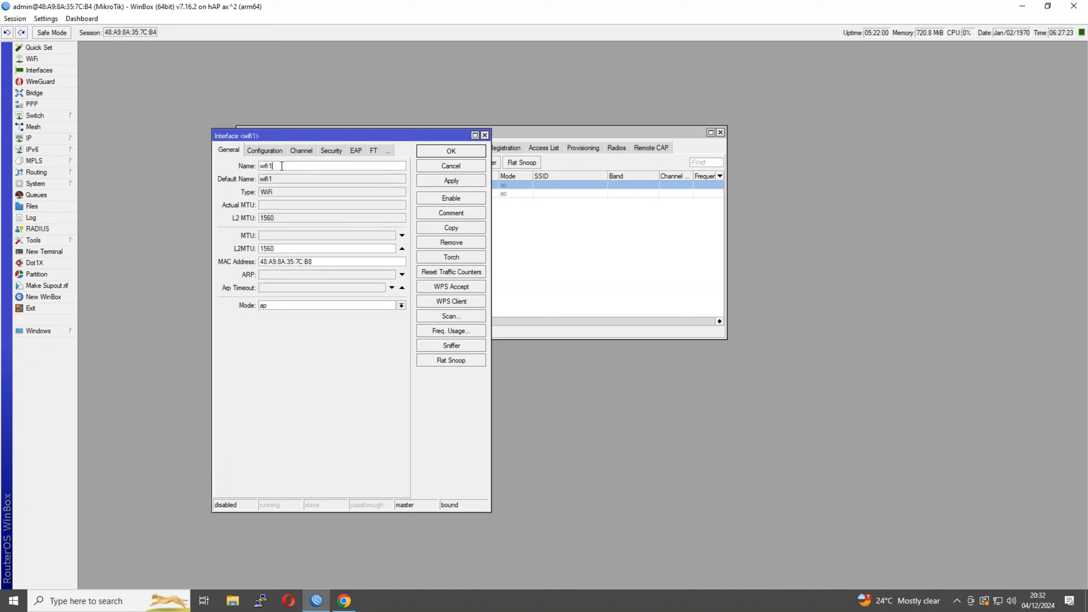
{"action": "key", "text": "BackSpace"}
{"action": "type", "text": "::5G"}
{"action": "left_click", "coordinate": [441, 151]}
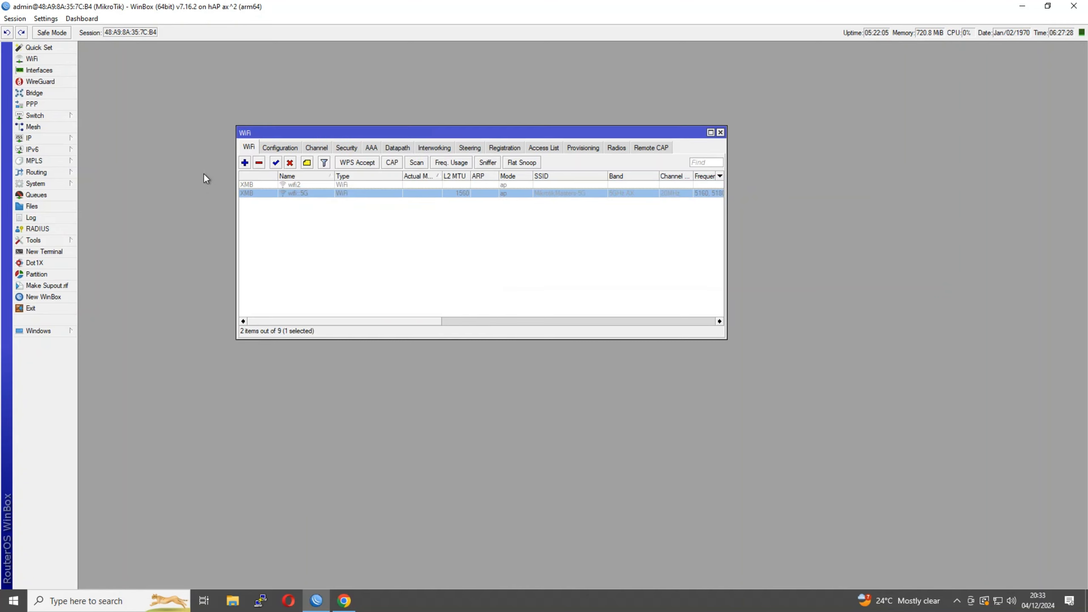
Rename wifi2 to wifi::2G and assign it the cfg-2G configuration
{"action": "double_click", "coordinate": [262, 186]}
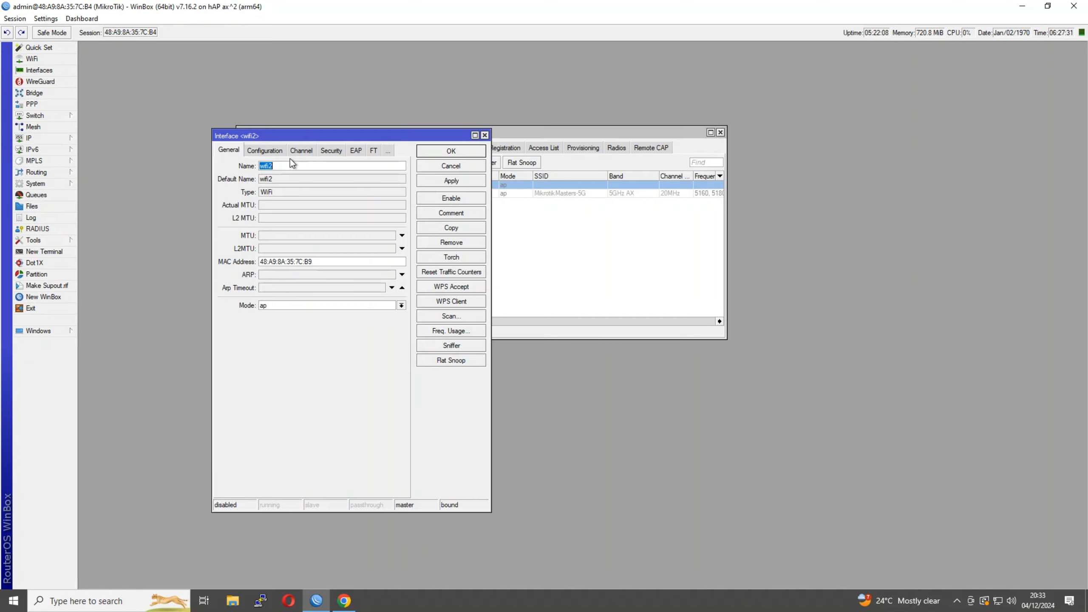
{"action": "left_click", "coordinate": [288, 165]}
{"action": "key", "text": "BackSpace"}
{"action": "type", "text": "::2"}
{"action": "key", "text": "BackSpace"}
{"action": "type", "text": "5G"}
{"action": "left_click", "coordinate": [264, 150]}
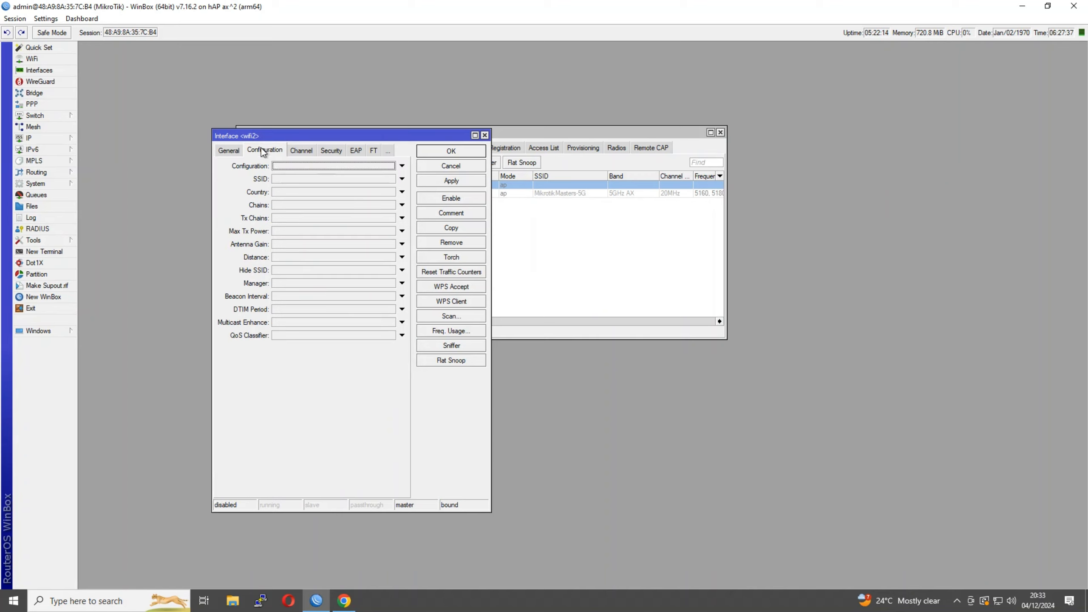
{"action": "left_click", "coordinate": [295, 165]}
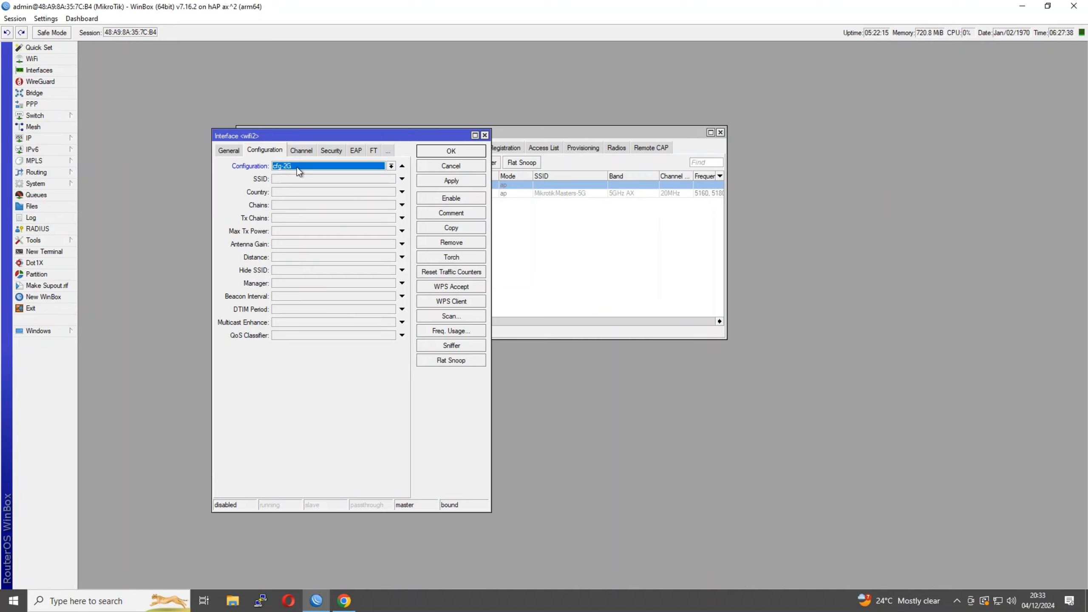
{"action": "left_click", "coordinate": [464, 148]}
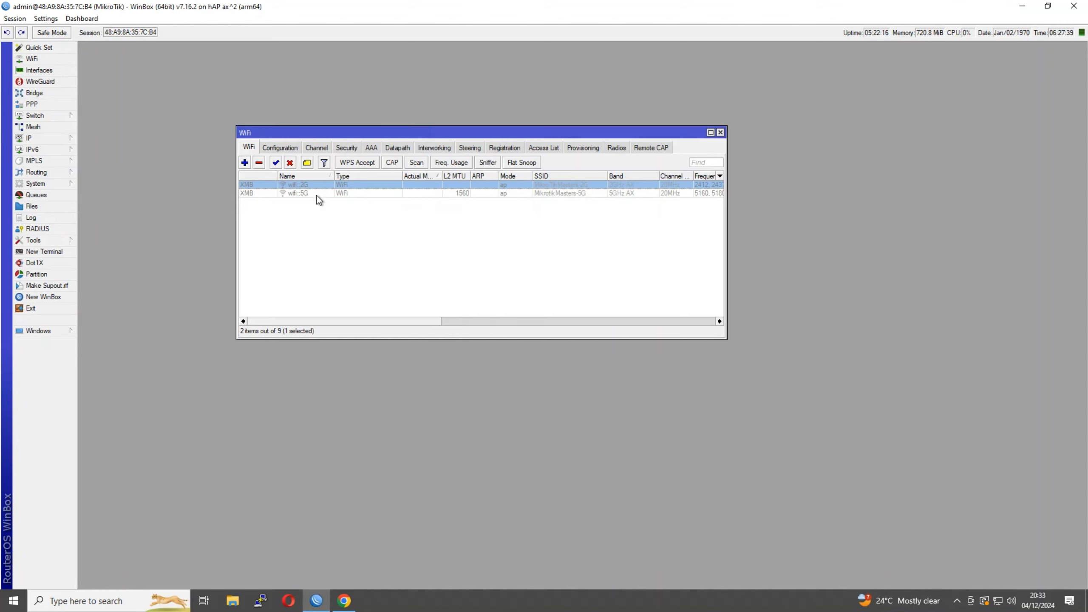
Enable both WiFi interfaces and check their SSIDs and live channels, 2462/ax and 5200/ax
{"action": "left_click", "coordinate": [291, 193], "text": "shift"}
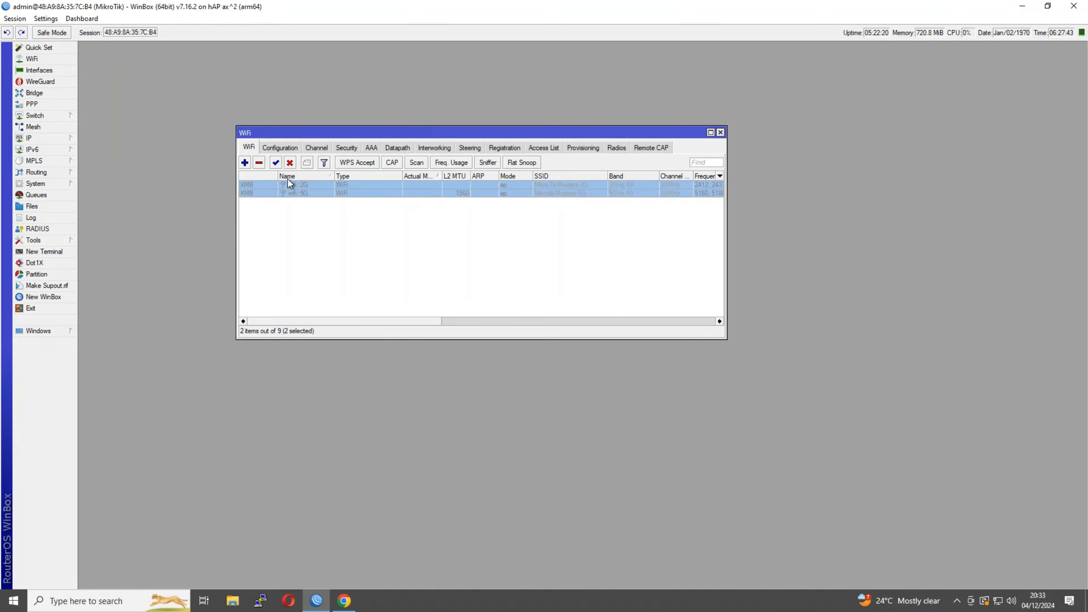
{"action": "left_click", "coordinate": [275, 162]}
{"action": "left_click", "coordinate": [407, 248]}
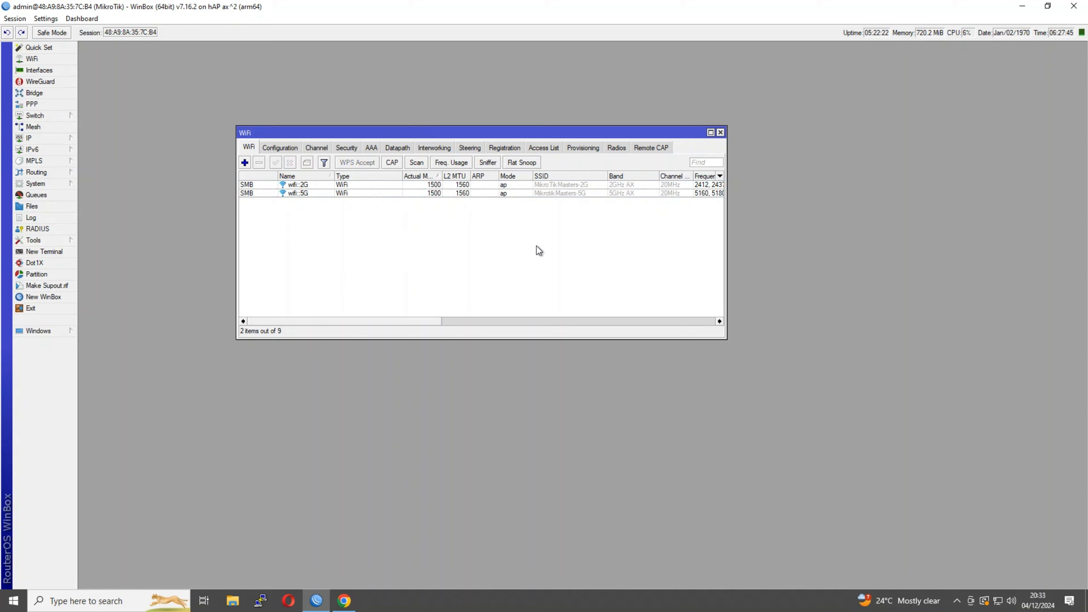
{"action": "left_click_drag", "start_coordinate": [390, 320], "coordinate": [476, 320]}
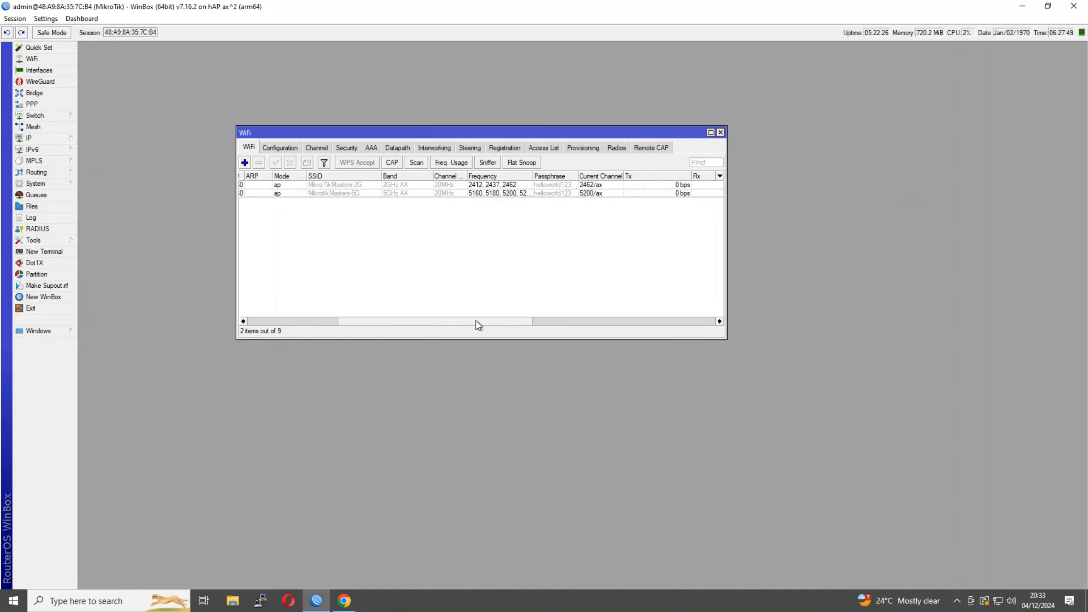
{"action": "left_click", "coordinate": [598, 193]}
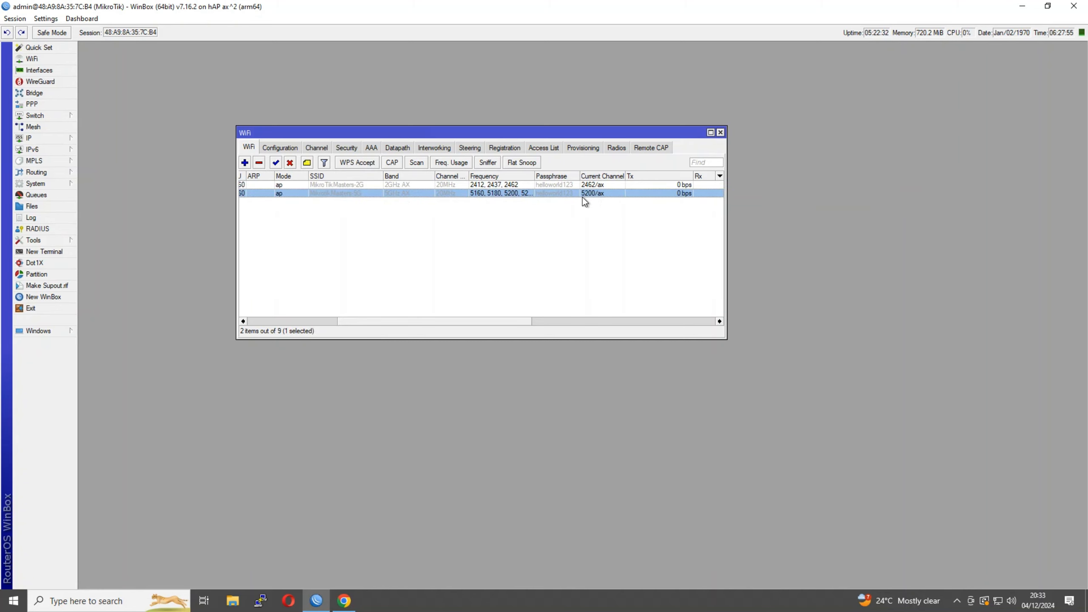
{"action": "left_click", "coordinate": [583, 185]}
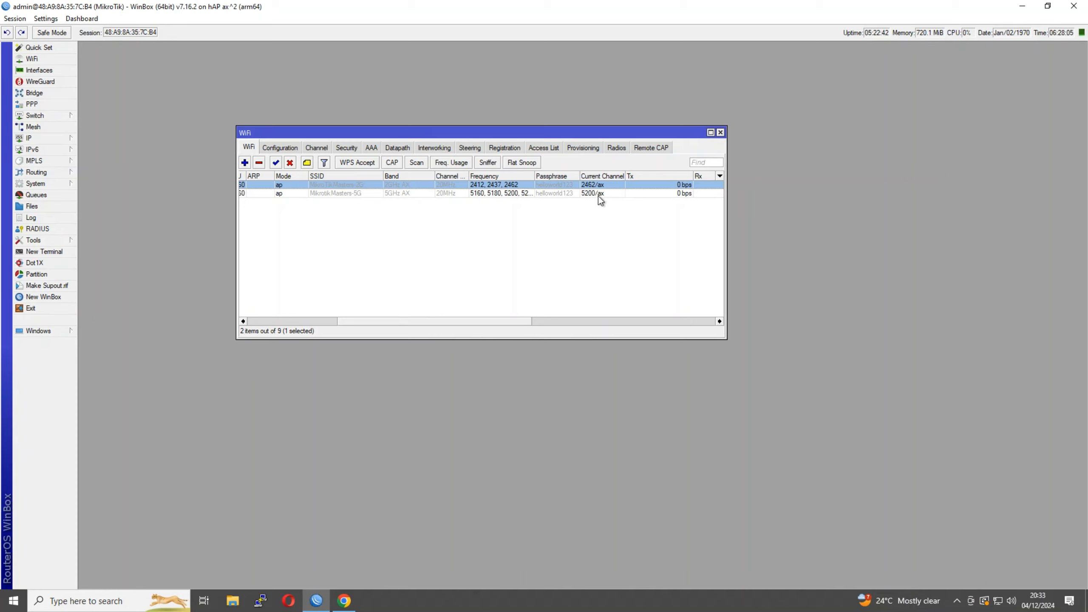
{"action": "left_click_drag", "start_coordinate": [485, 321], "coordinate": [470, 322]}
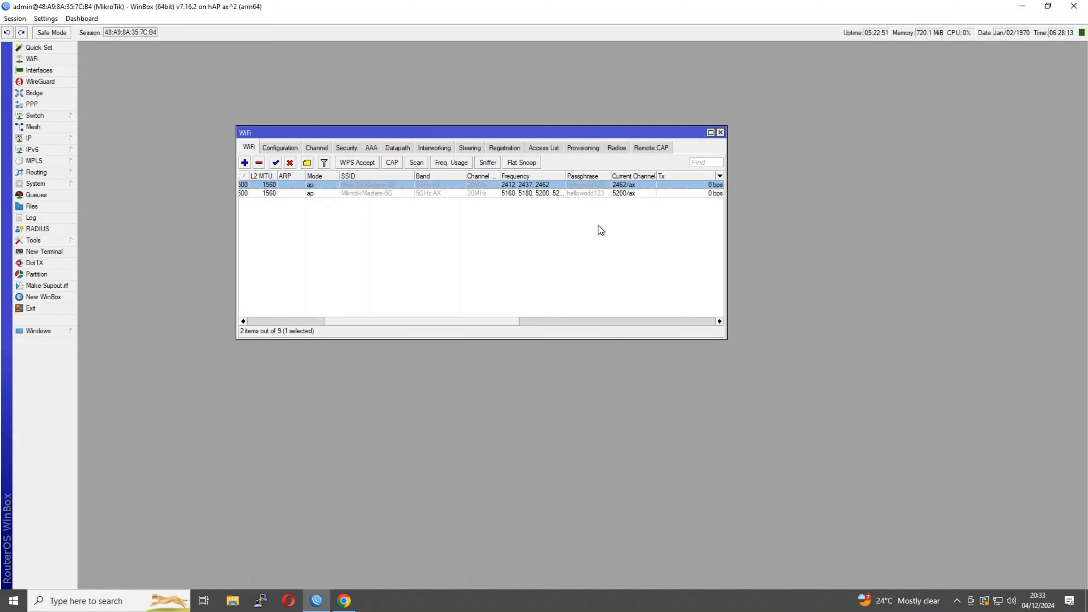
{"action": "left_click_drag", "start_coordinate": [475, 320], "coordinate": [326, 316]}
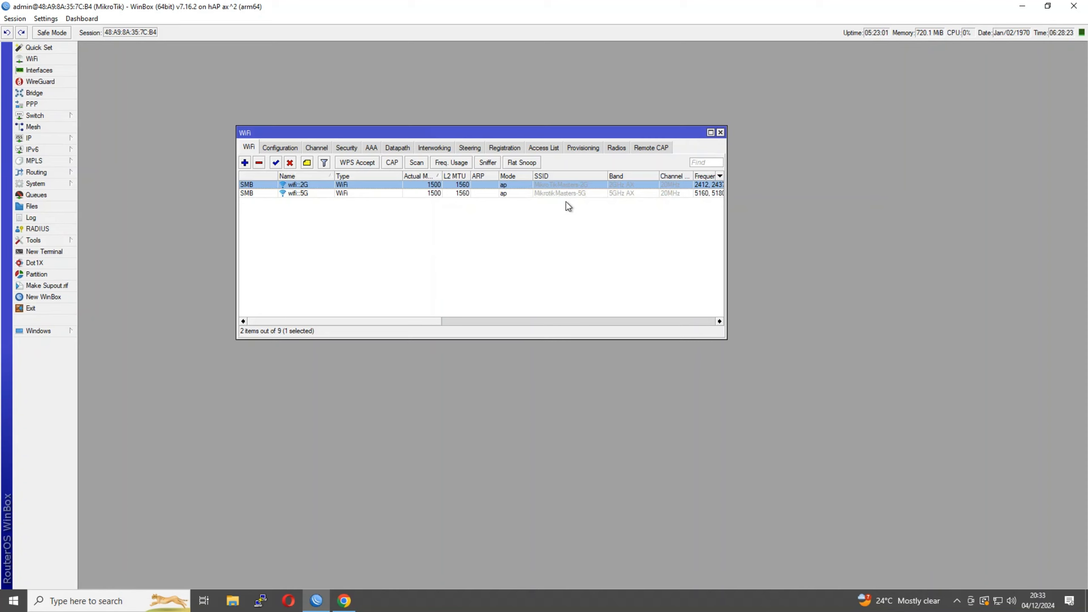
{"action": "double_click", "coordinate": [552, 197]}
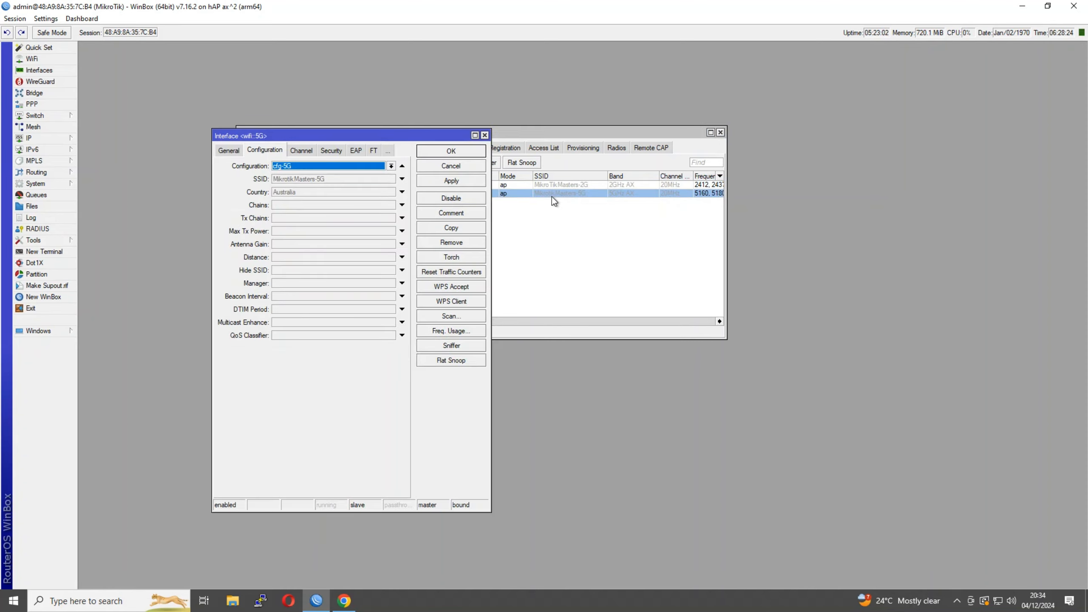
{"action": "left_click", "coordinate": [229, 151]}
{"action": "left_click", "coordinate": [484, 135]}
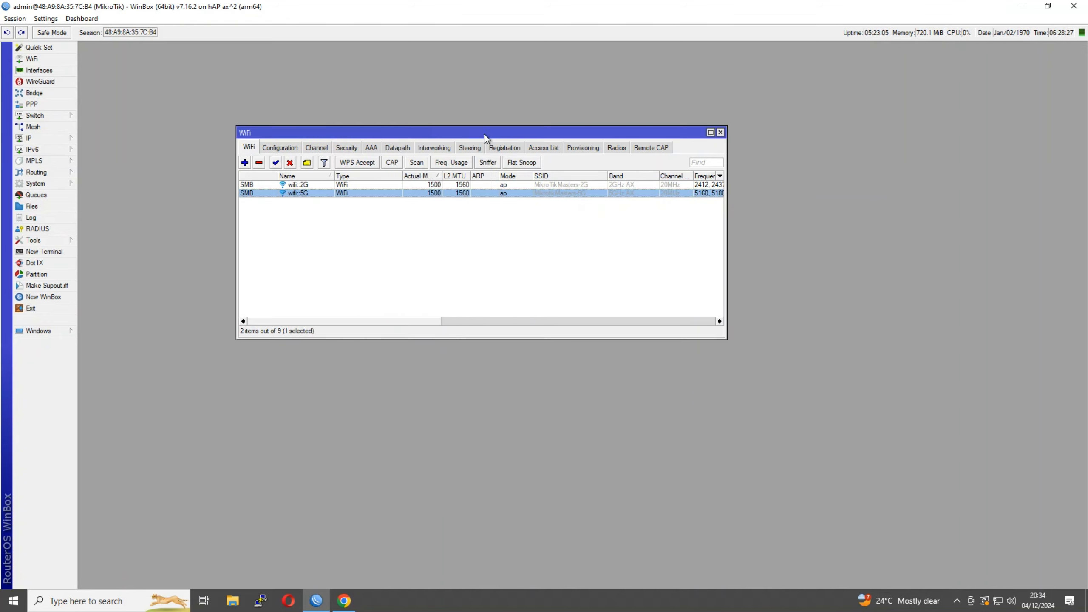
{"action": "left_click", "coordinate": [280, 149]}
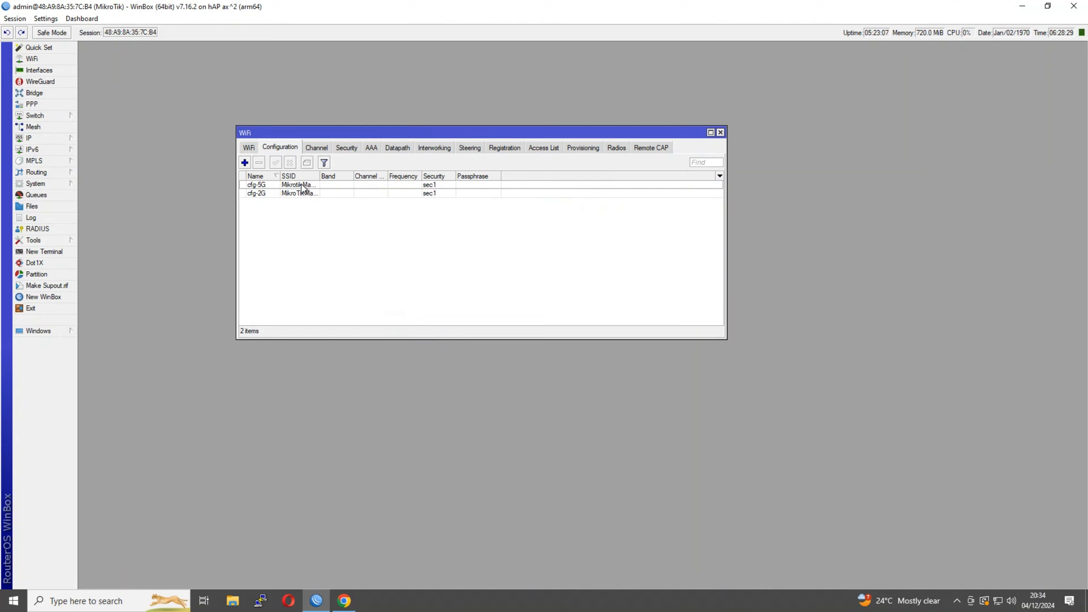
{"action": "double_click", "coordinate": [315, 193]}
{"action": "left_click", "coordinate": [263, 64]}
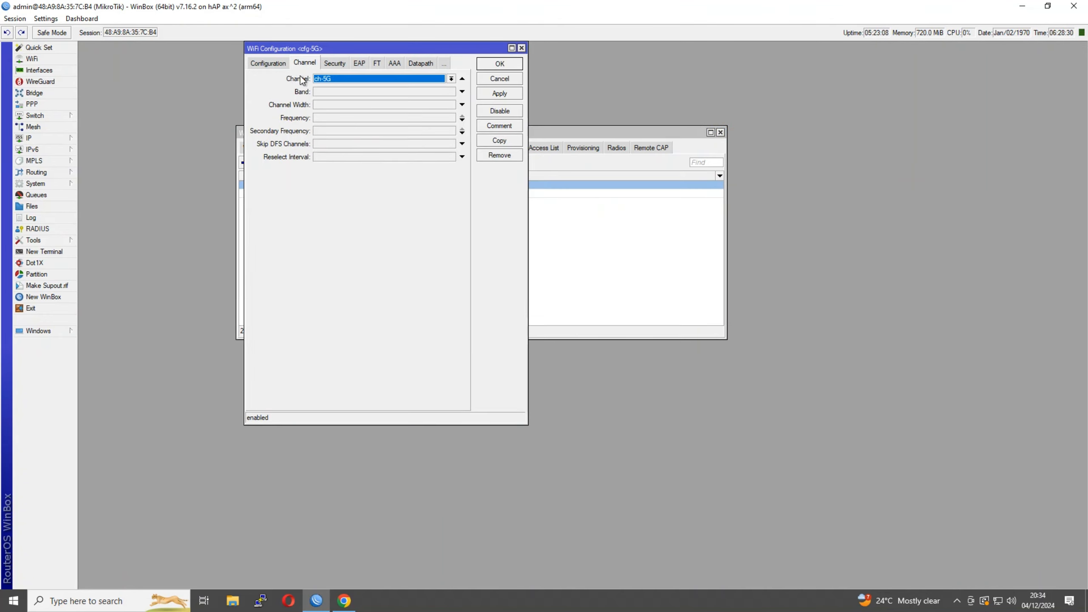
{"action": "left_click", "coordinate": [270, 64]}
{"action": "left_click", "coordinate": [324, 105]}
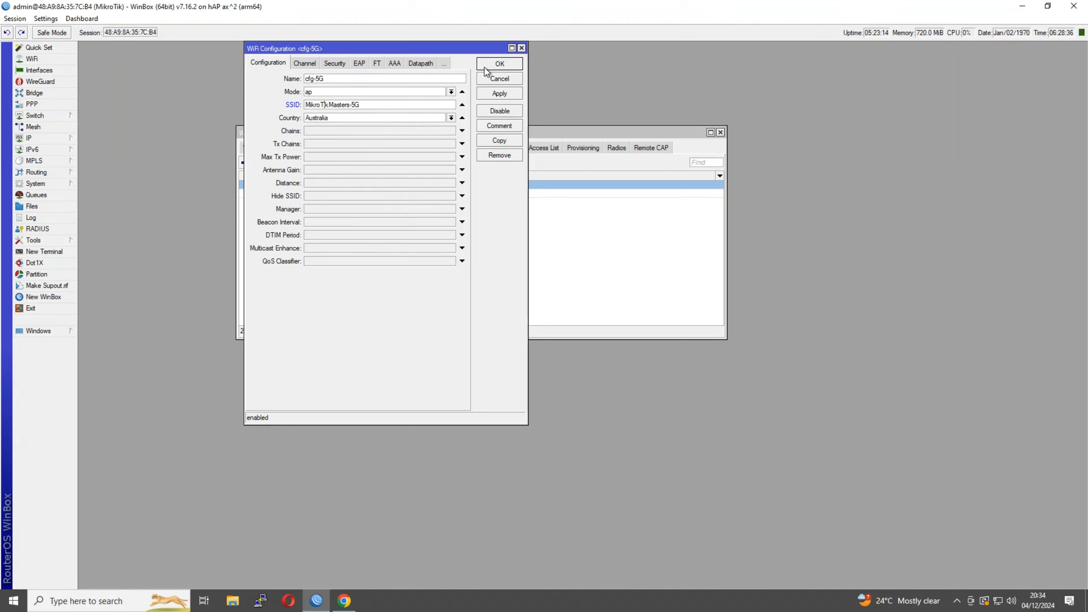
{"action": "left_click", "coordinate": [499, 64]}
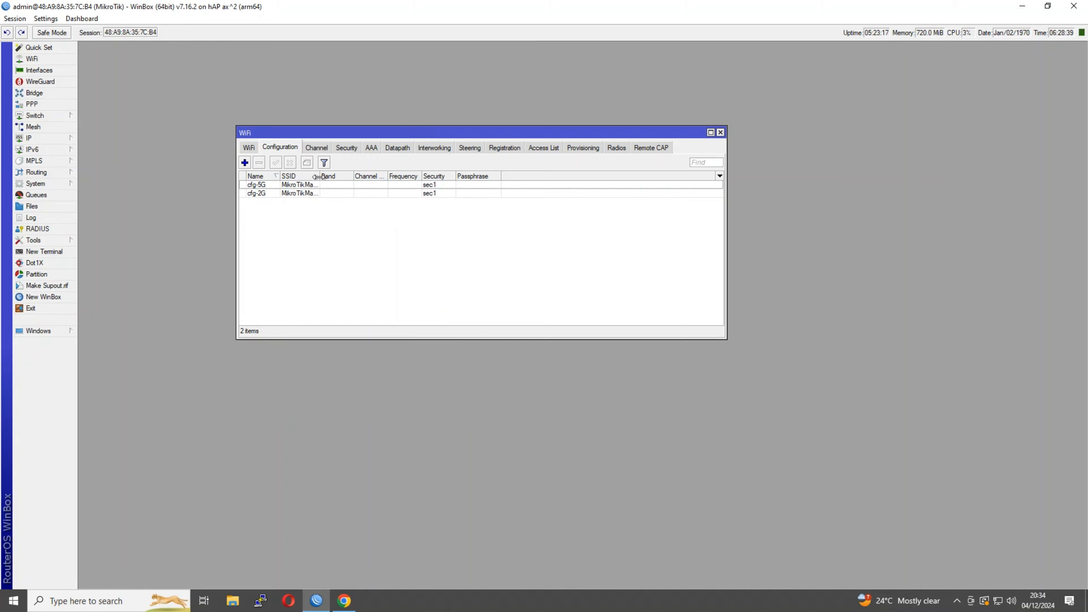
{"action": "left_click_drag", "start_coordinate": [320, 176], "coordinate": [347, 176]}
{"action": "left_click", "coordinate": [249, 147]}
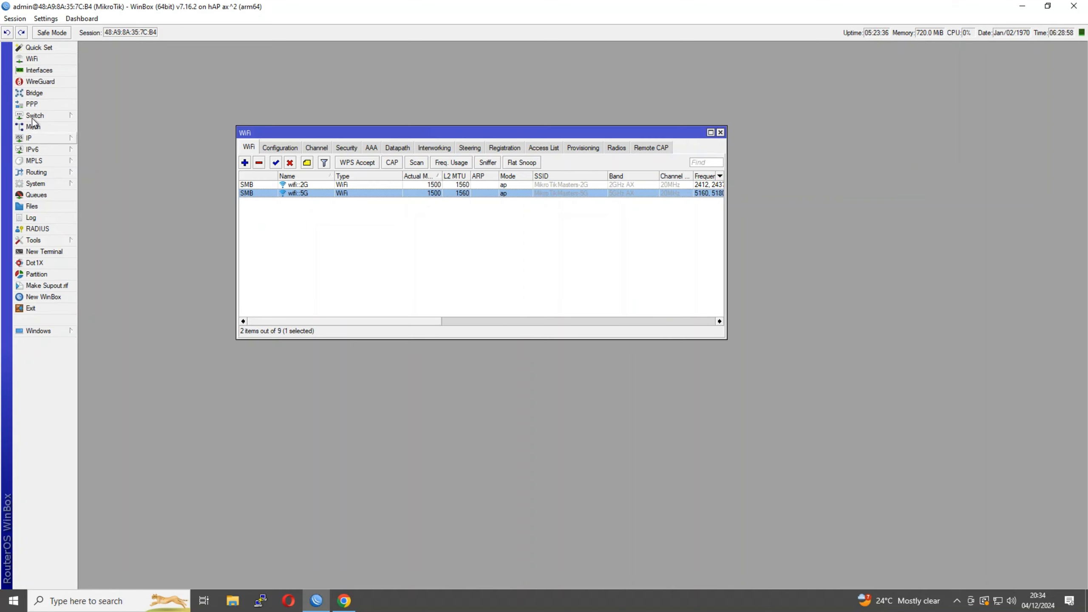
Show the Bridge Ports list with wifi::5G and wifi::2G in LAN_BRIDGE, placed lower right
{"action": "left_click", "coordinate": [34, 93]}
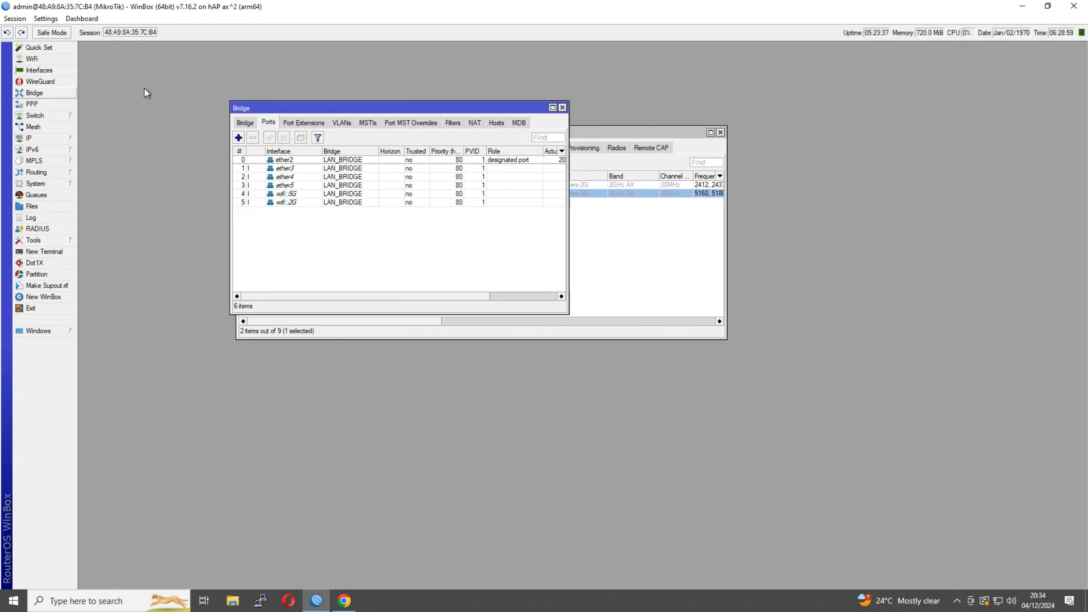
{"action": "left_click", "coordinate": [286, 193]}
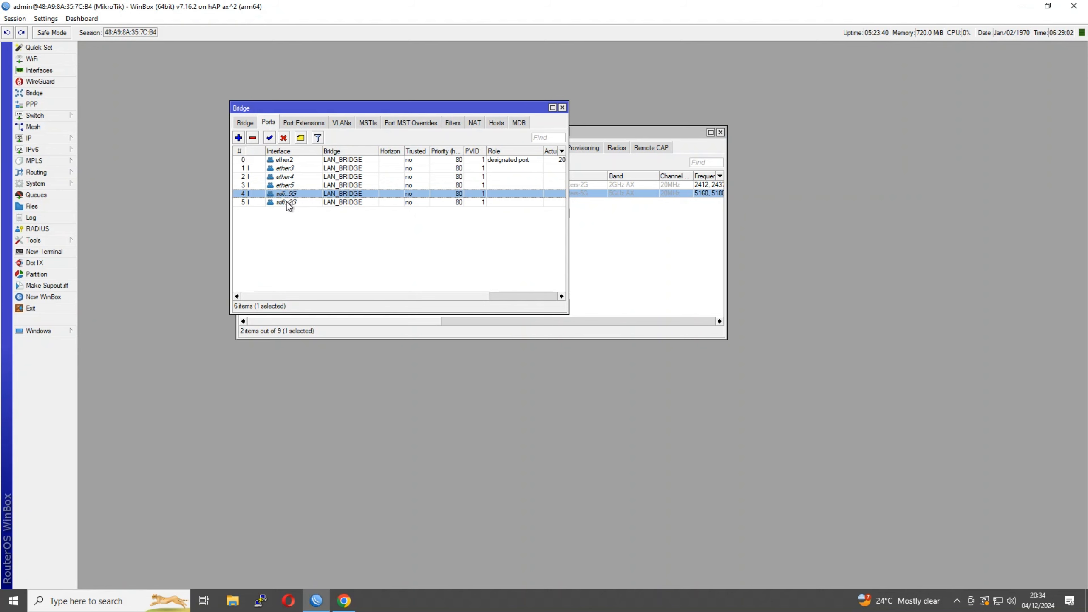
{"action": "left_click_drag", "start_coordinate": [428, 110], "coordinate": [690, 264]}
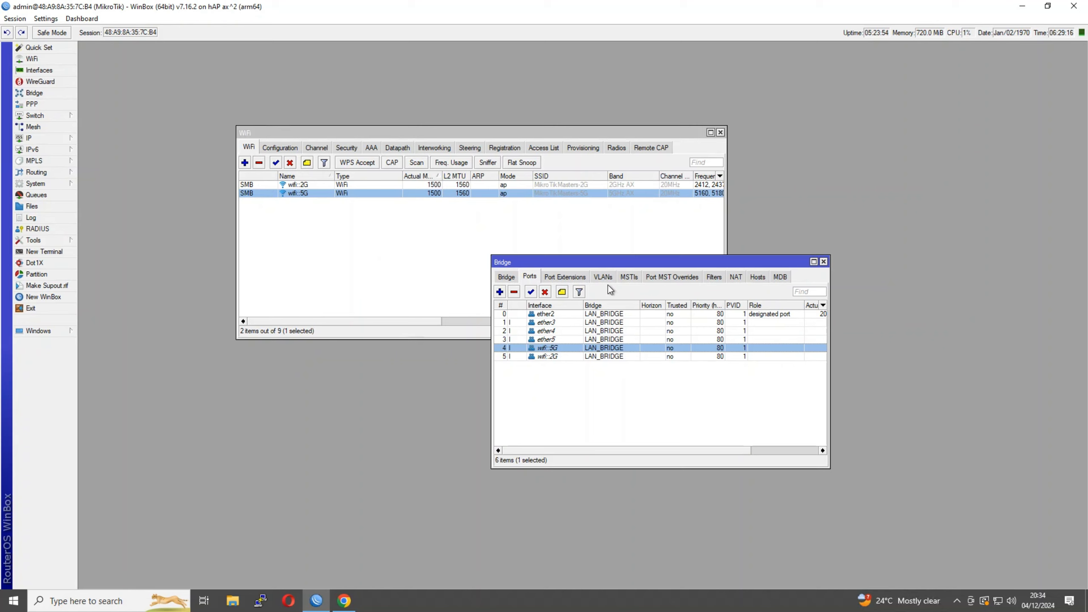
{"action": "left_click_drag", "start_coordinate": [593, 264], "coordinate": [739, 327]}
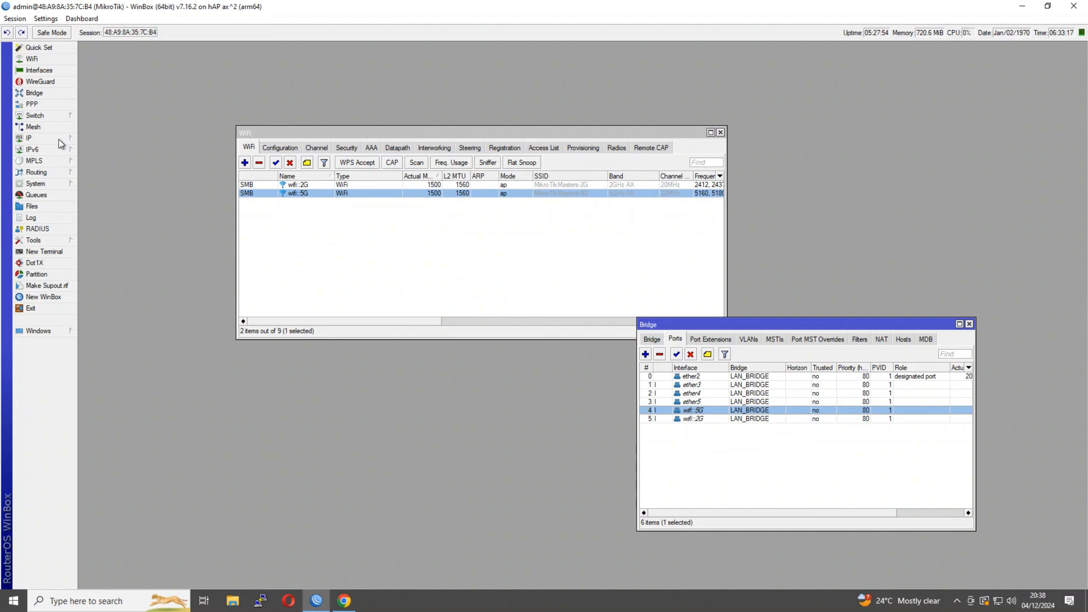
Show the Interface List and IP Address list, selecting ether1's 10.2.0.6/24 address
{"action": "left_click", "coordinate": [39, 69]}
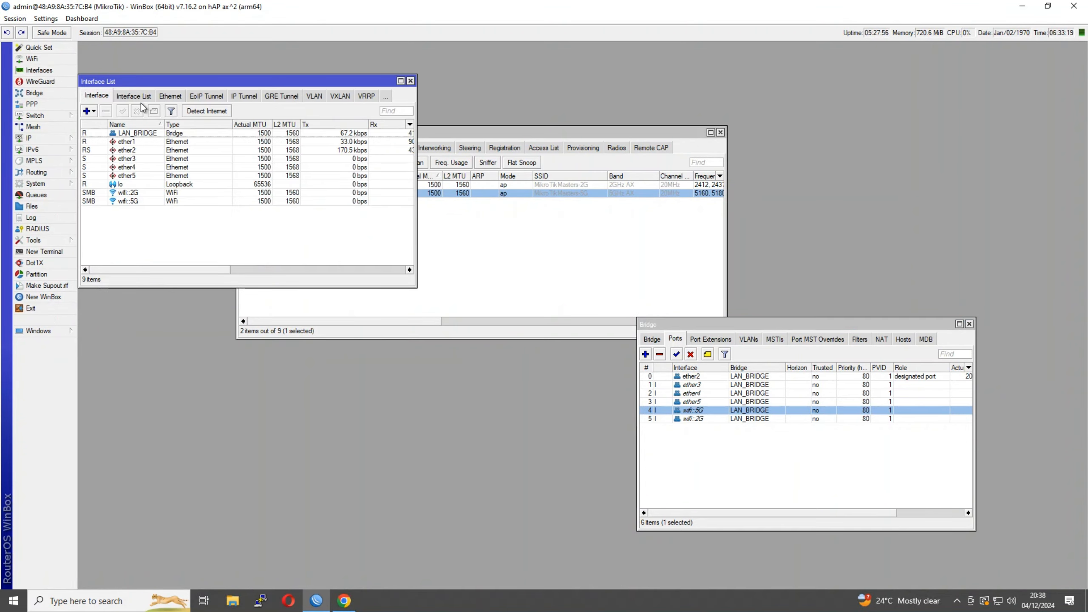
{"action": "left_click", "coordinate": [121, 143]}
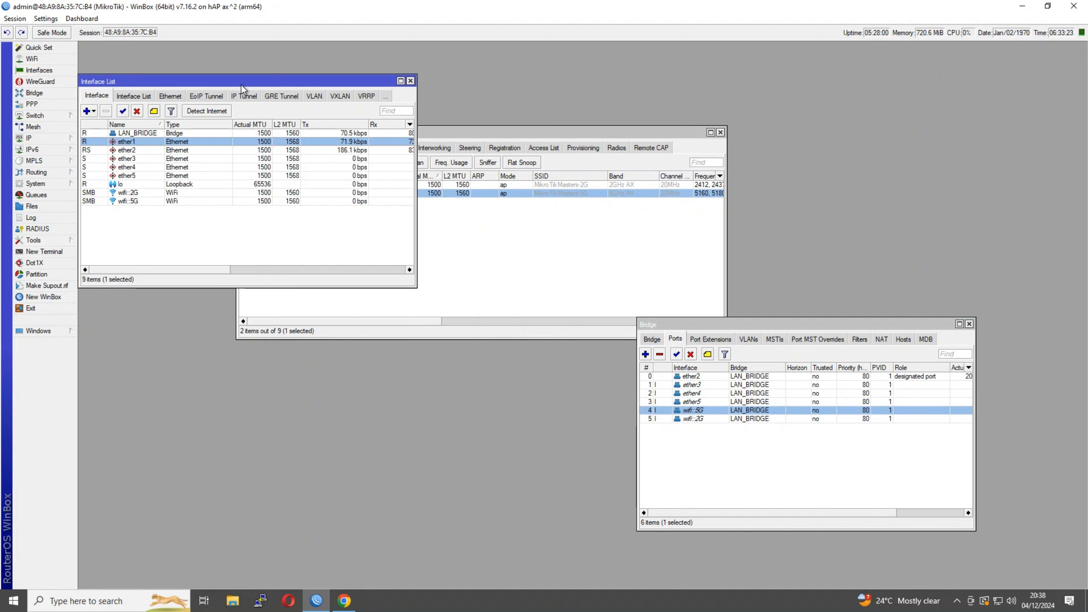
{"action": "left_click_drag", "start_coordinate": [241, 84], "coordinate": [388, 432]}
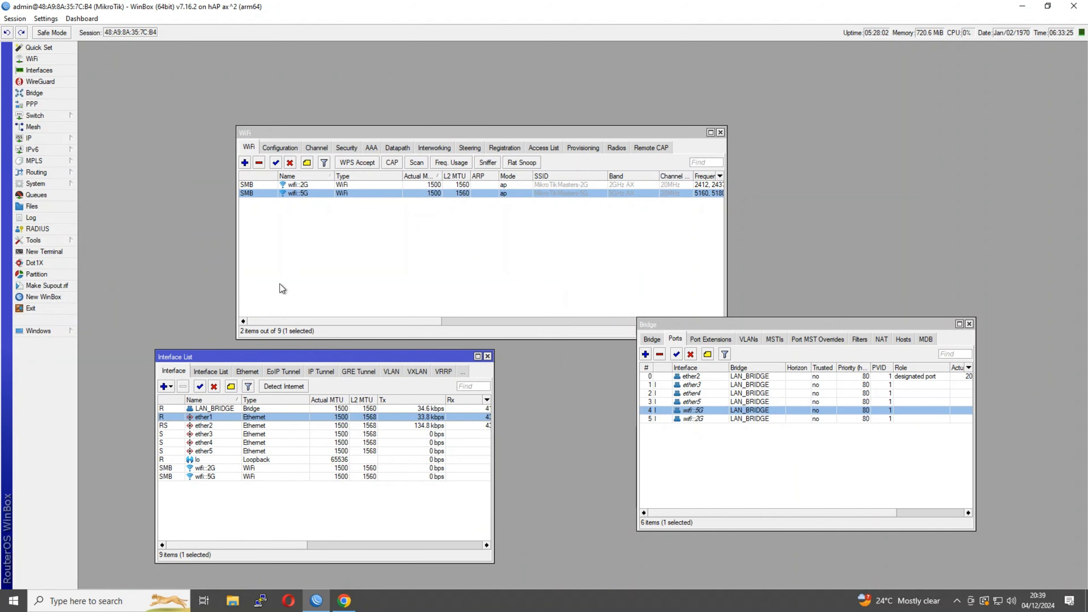
{"action": "left_click", "coordinate": [46, 139]}
{"action": "left_click", "coordinate": [111, 148]}
{"action": "left_click", "coordinate": [276, 177]}
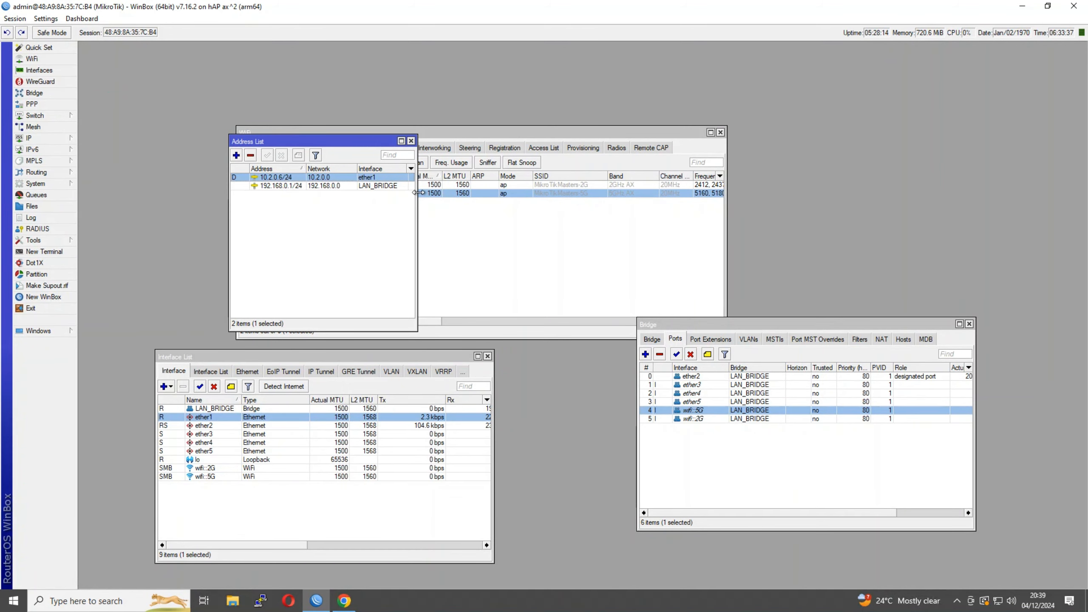
Move the WiFi window up and right, and widen the address list to show interfaces
{"action": "left_click", "coordinate": [574, 215]}
{"action": "left_click_drag", "start_coordinate": [277, 132], "coordinate": [605, 104]}
{"action": "left_click", "coordinate": [305, 207]}
{"action": "left_click", "coordinate": [282, 177]}
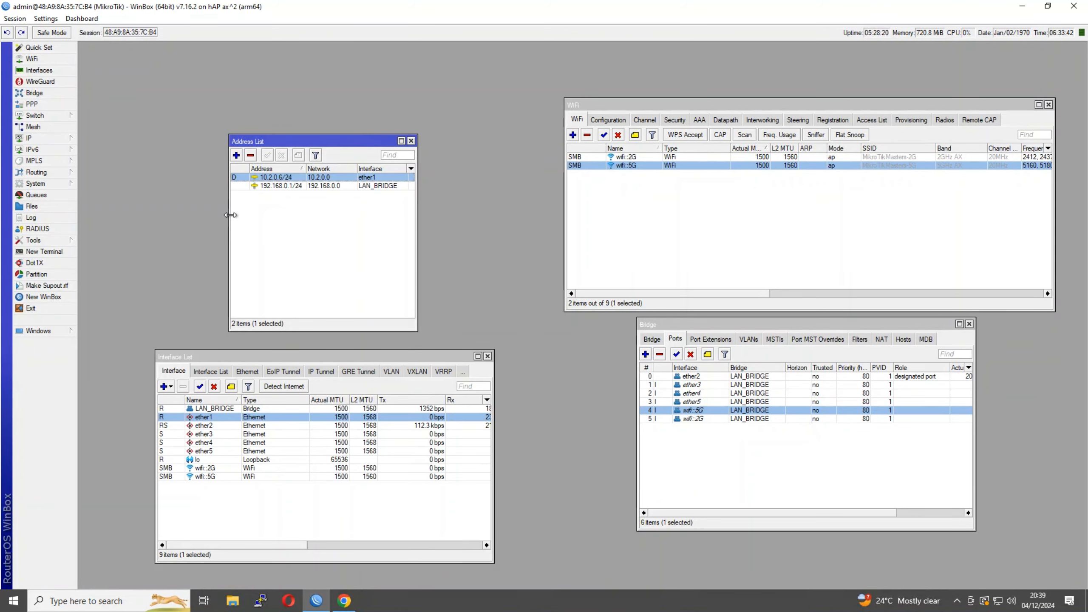
{"action": "left_click_drag", "start_coordinate": [230, 215], "coordinate": [158, 213]}
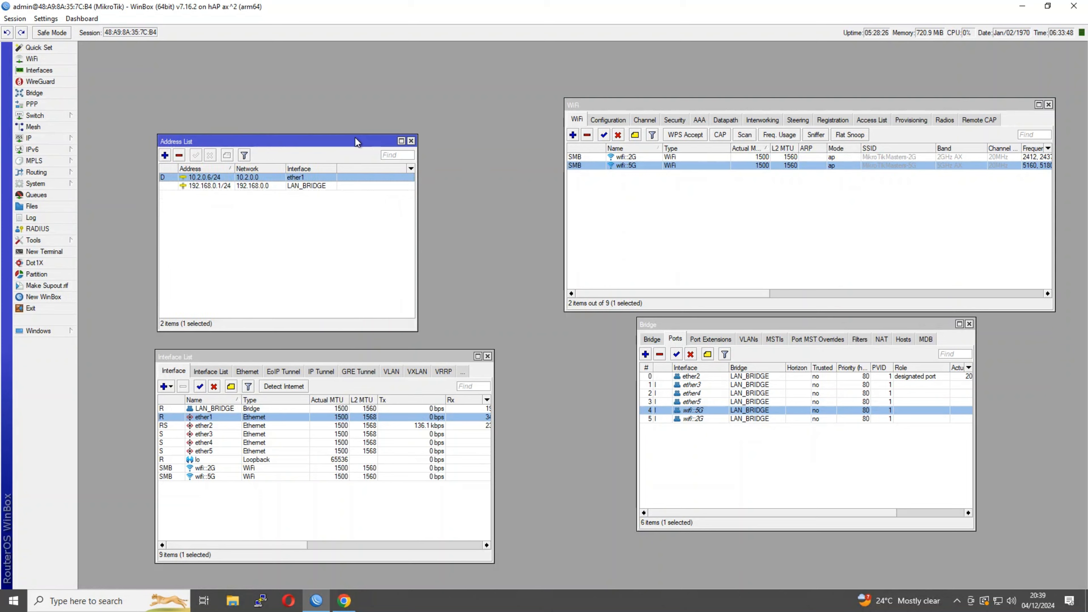
{"action": "left_click_drag", "start_coordinate": [351, 141], "coordinate": [335, 74]}
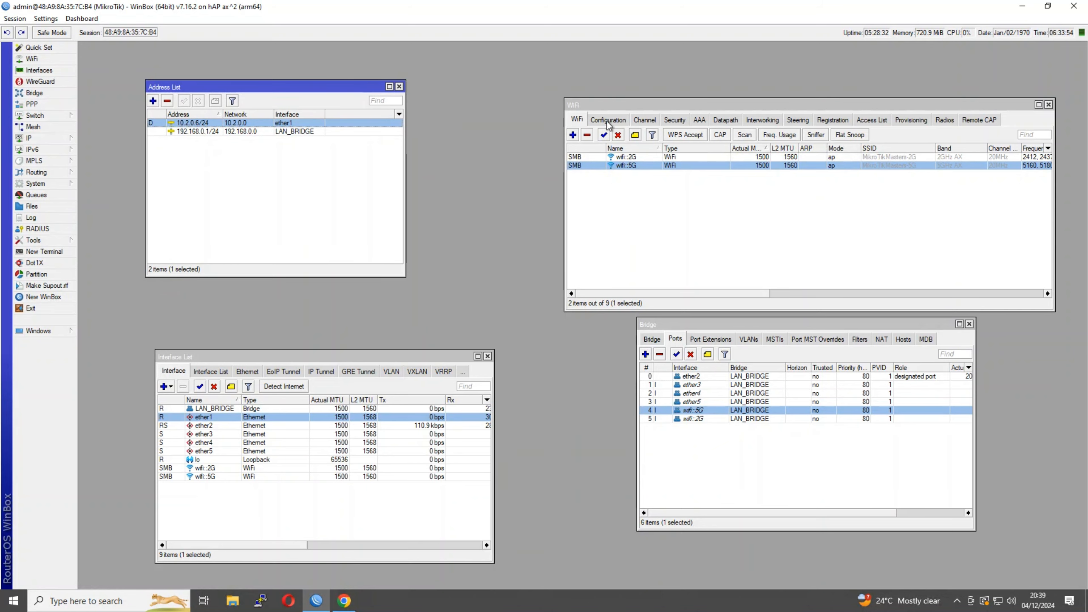
{"action": "left_click_drag", "start_coordinate": [601, 107], "coordinate": [597, 82]}
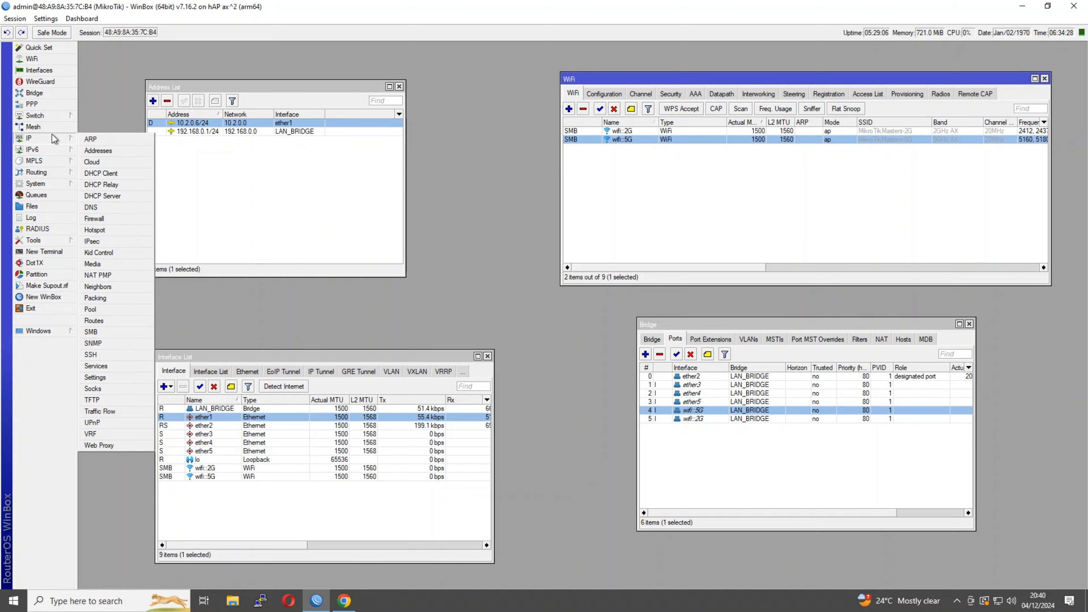
Show the DHCP Server leases and select the 192.168.0.200 lease on ether2
{"action": "left_click", "coordinate": [358, 214]}
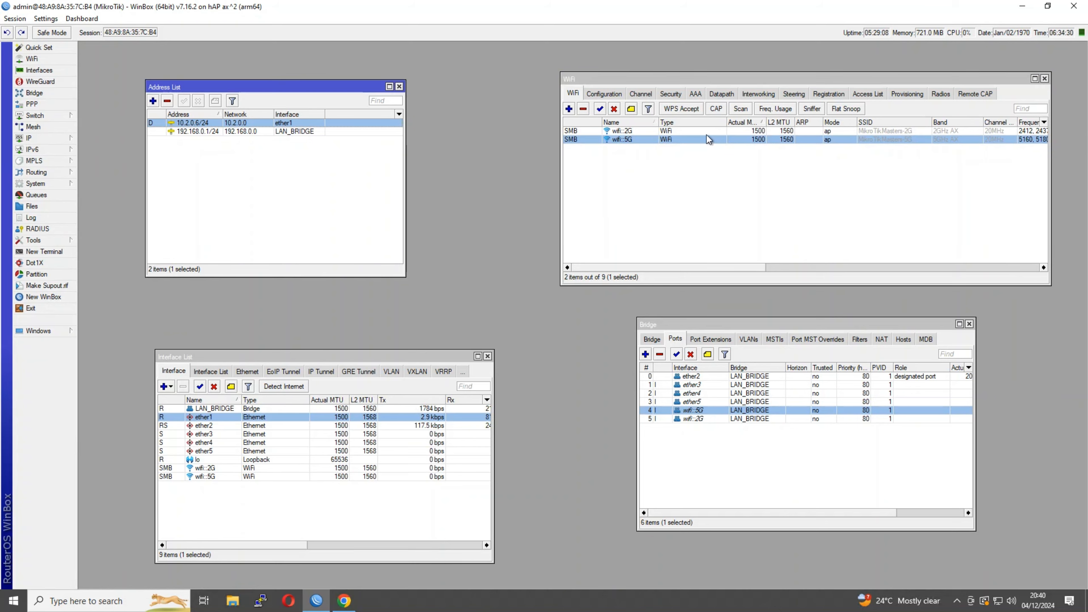
{"action": "mouse_move", "coordinate": [26, 141]}
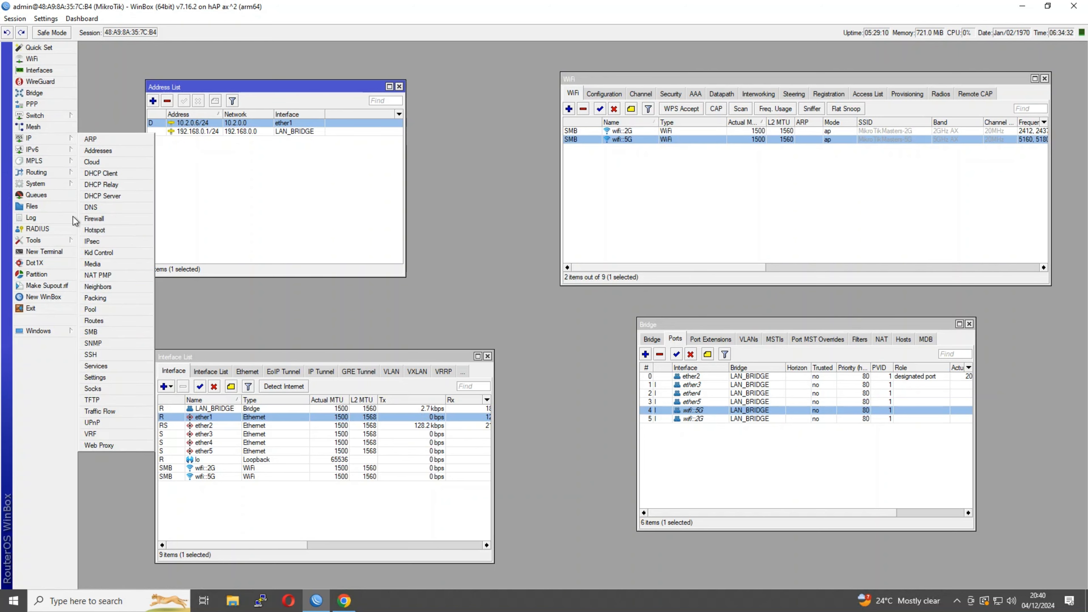
{"action": "left_click", "coordinate": [137, 198]}
{"action": "left_click", "coordinate": [155, 148]}
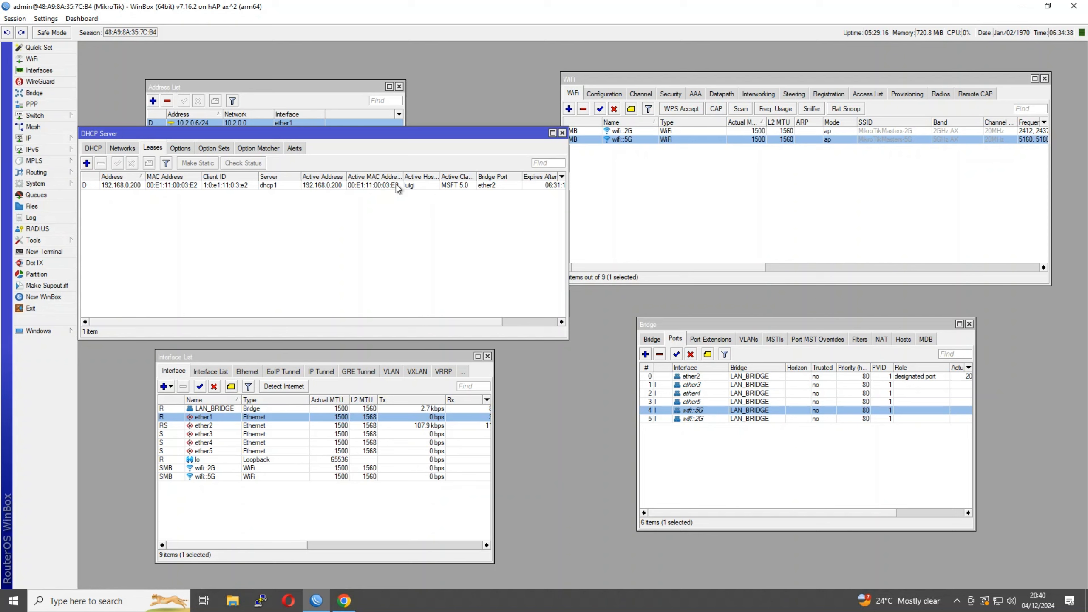
{"action": "left_click", "coordinate": [124, 187]}
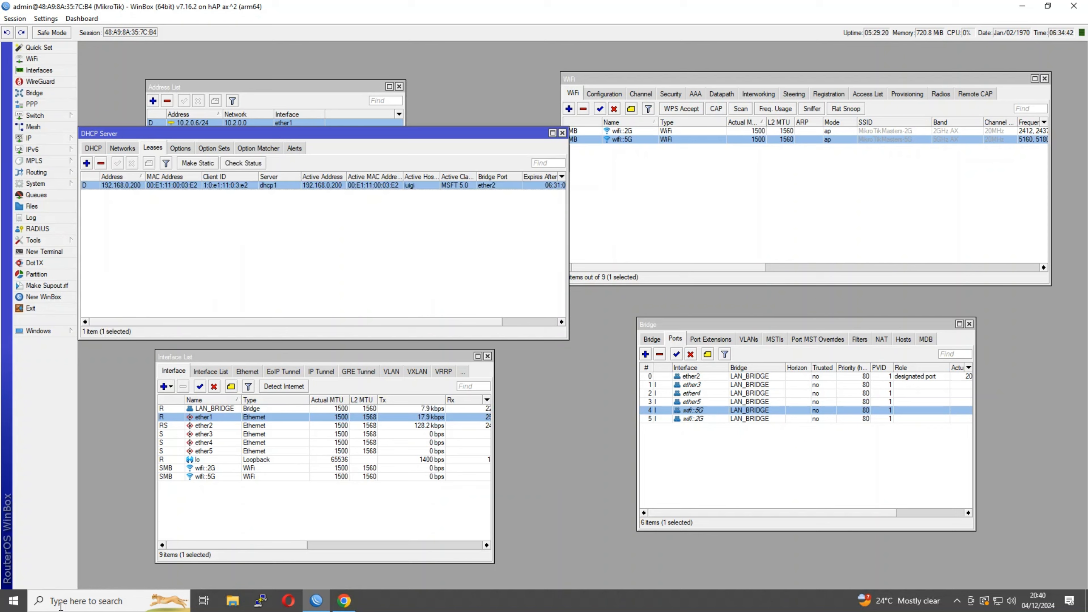
{"action": "left_click", "coordinate": [20, 603]}
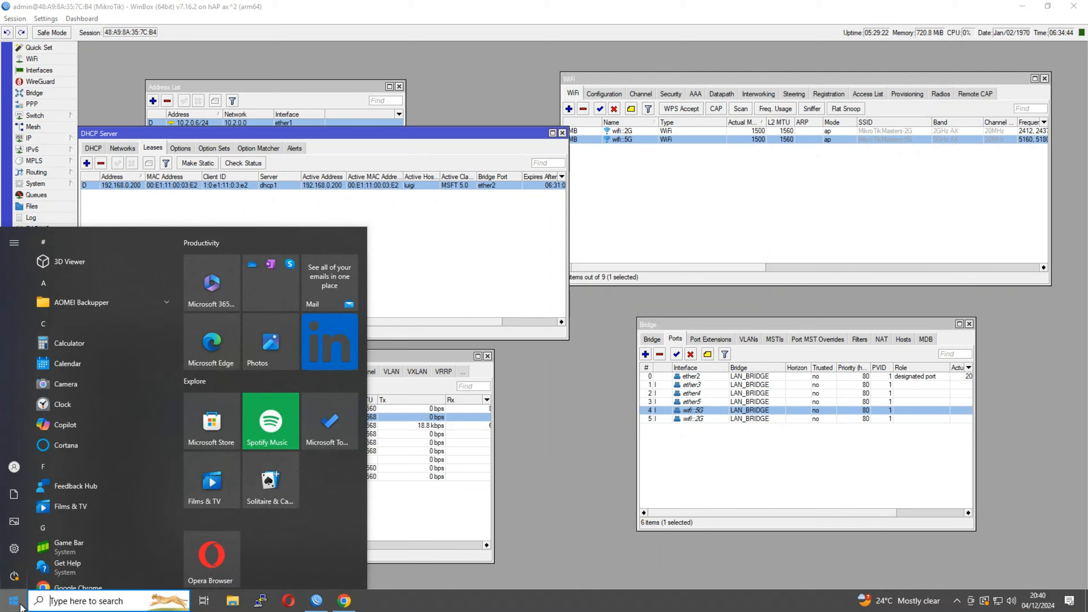
Launch Command Prompt and run ipconfig to see the leased address 192.168.0.200
{"action": "type", "text": "cmd"}
{"action": "key", "text": "Return"}
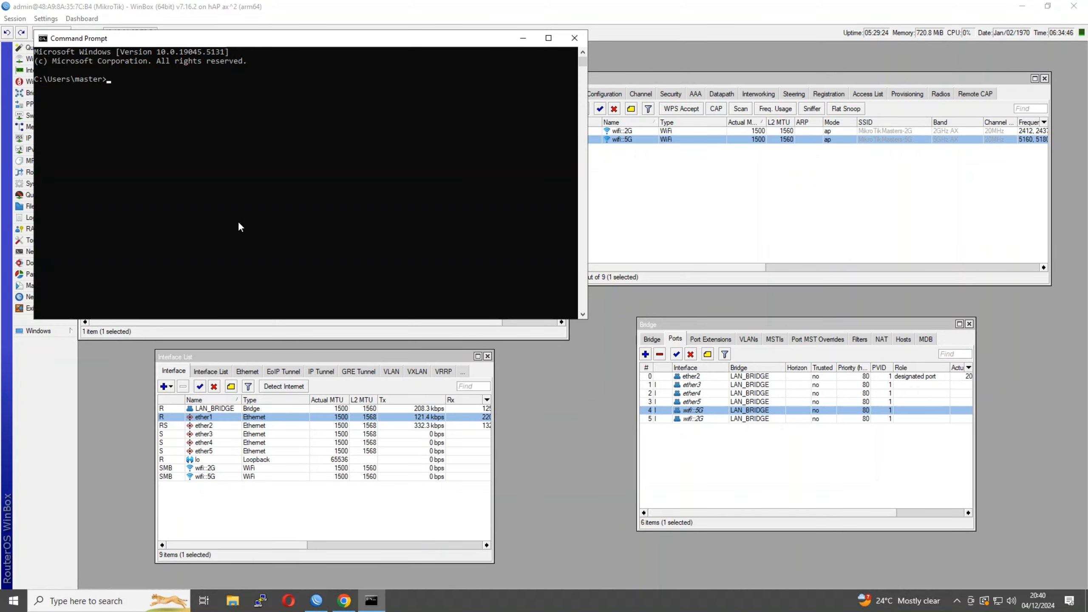
{"action": "type", "text": "ipconfig"}
{"action": "key", "text": "Return"}
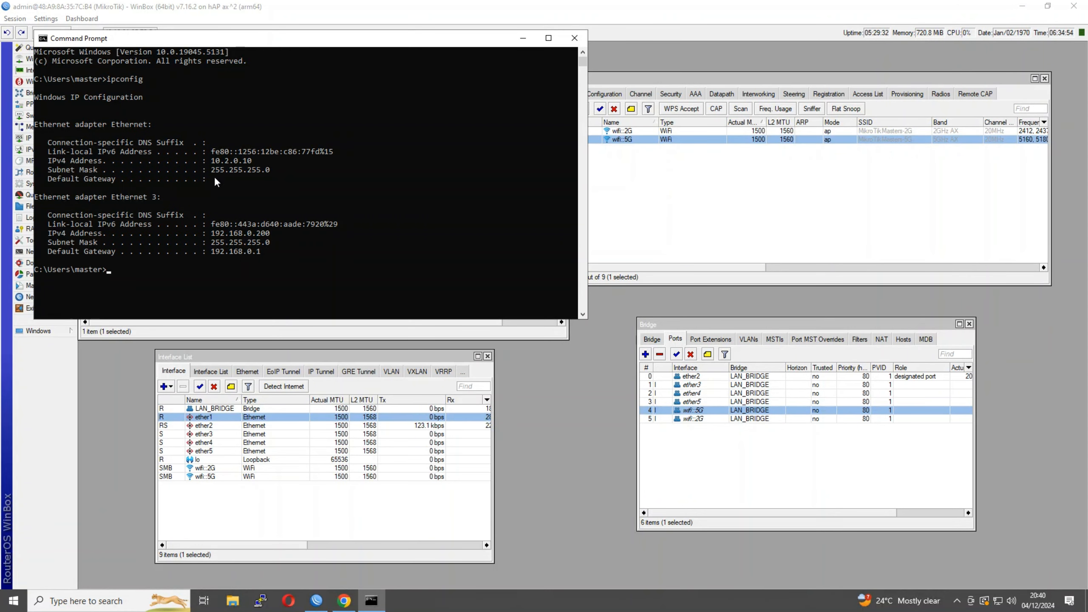
Run ipconfig /all for full adapter details, including gateway 192.168.0.1
{"action": "left_click_drag", "start_coordinate": [270, 232], "coordinate": [213, 234]}
{"action": "left_click", "coordinate": [232, 243]}
{"action": "key", "text": "Escape"}
{"action": "key", "text": "Up"}
{"action": "type", "text": "/all"}
{"action": "key", "text": "Return"}
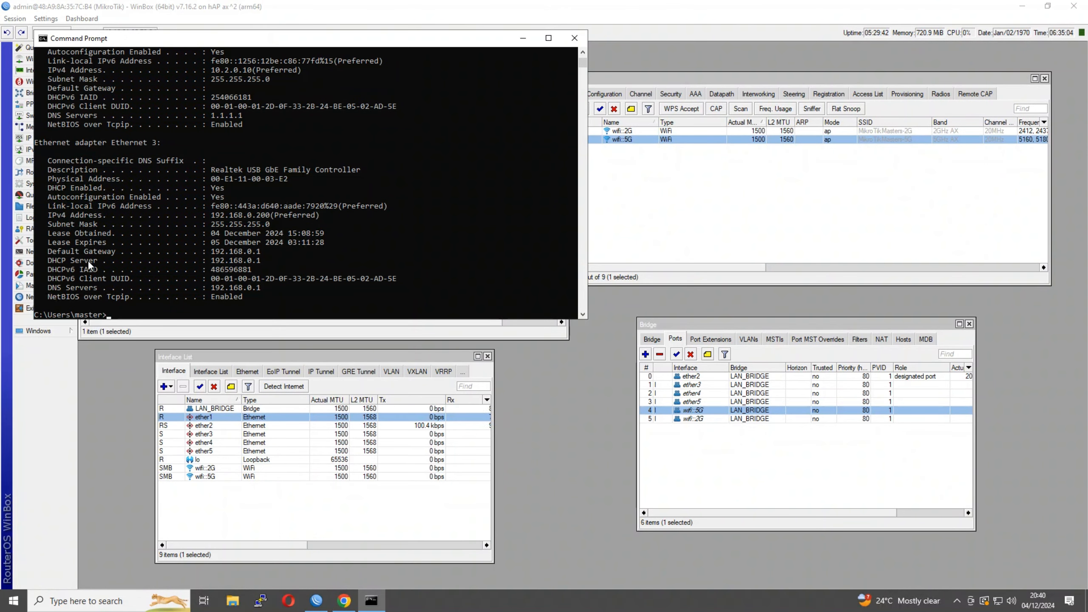
Run nslookup google.com 192.168.0.1, resolving google.com to 142.250.70.174
{"action": "left_click_drag", "start_coordinate": [264, 286], "coordinate": [226, 294]}
{"action": "left_click", "coordinate": [227, 294]}
{"action": "left_click", "coordinate": [227, 311]}
{"action": "key", "text": "Return"}
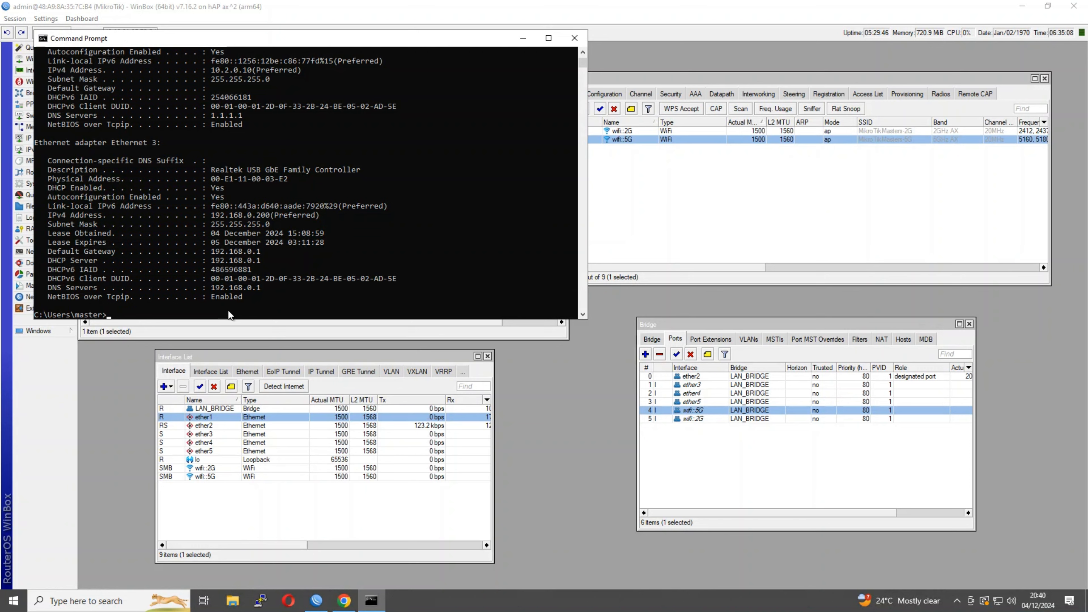
{"action": "key", "text": "Return"}
{"action": "key", "text": "Return"}
{"action": "key", "text": "Return"}
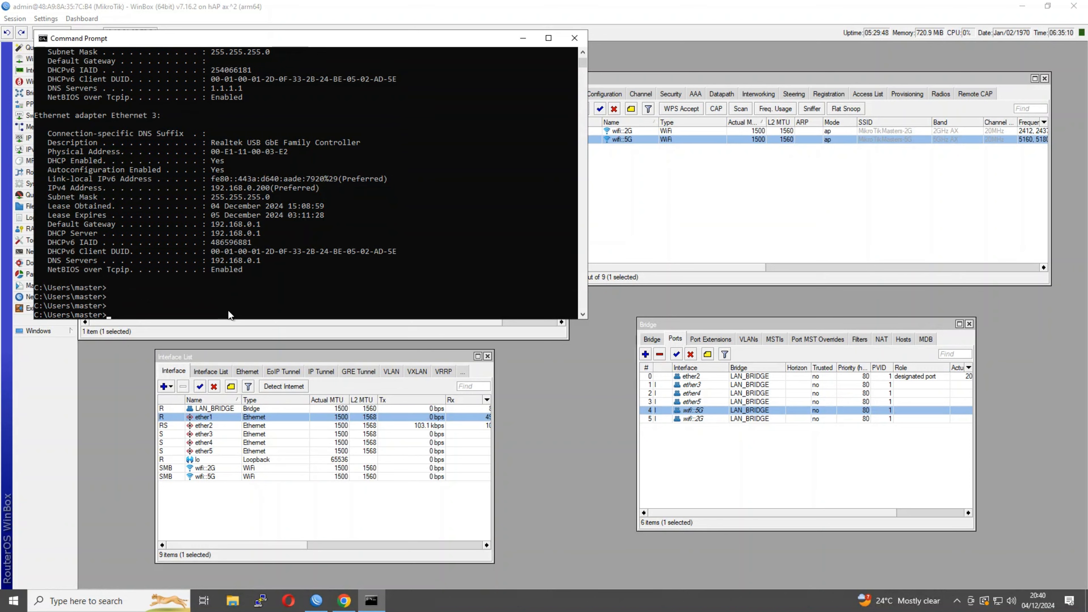
{"action": "type", "text": "nslookup google.com 192.168.0.1"}
{"action": "key", "text": "Return"}
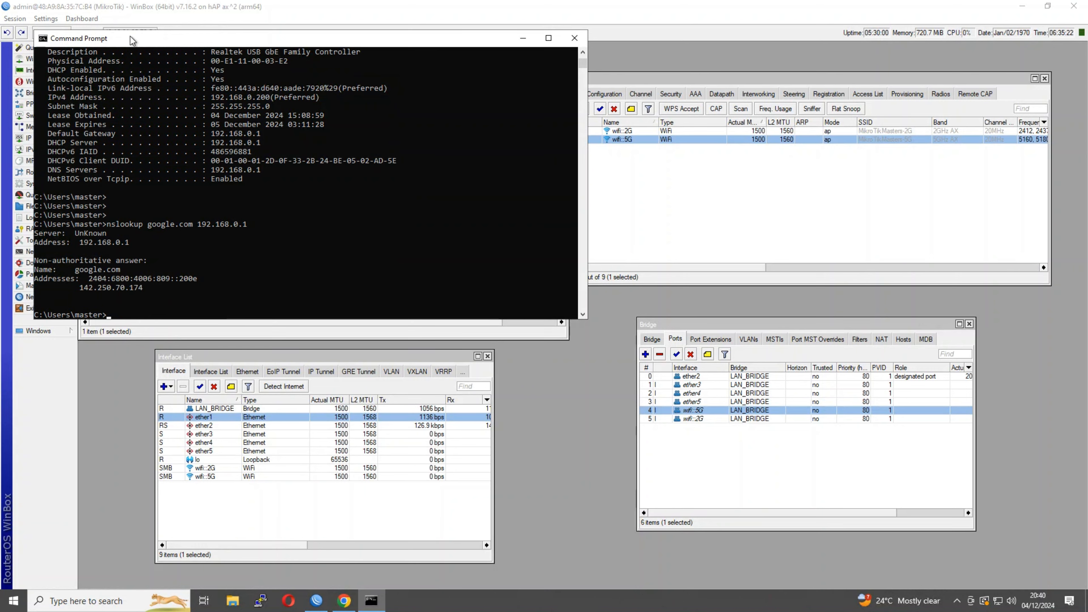
Ping google.com (0% loss), run tracert -d google.com (9 hops), then close Command Prompt
{"action": "left_click_drag", "start_coordinate": [130, 38], "coordinate": [198, 96]}
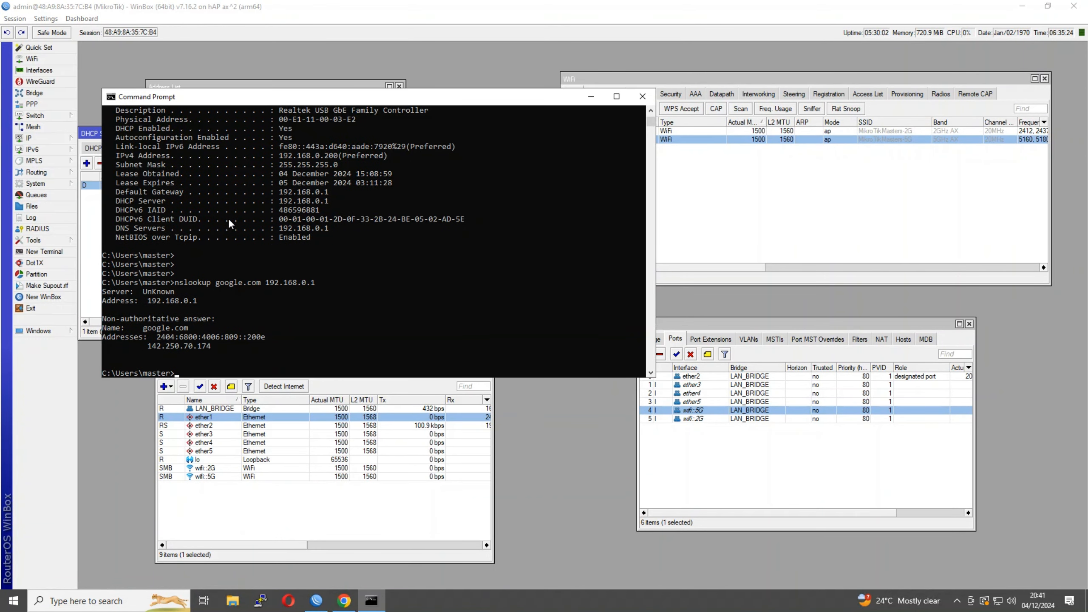
{"action": "type", "text": "ping google.com"}
{"action": "key", "text": "Return"}
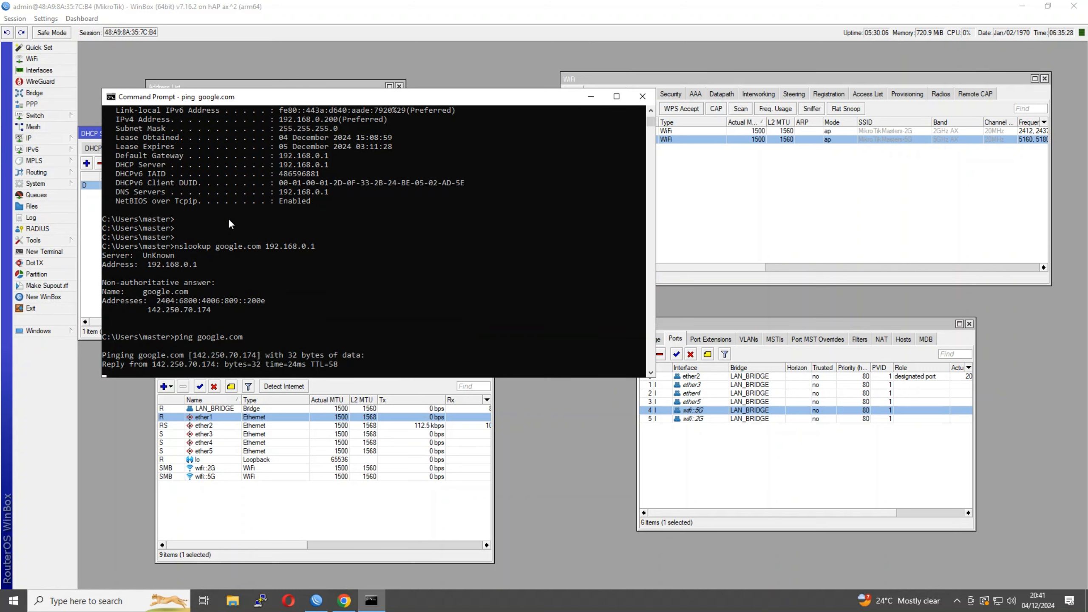
{"action": "key", "text": "ctrl+c"}
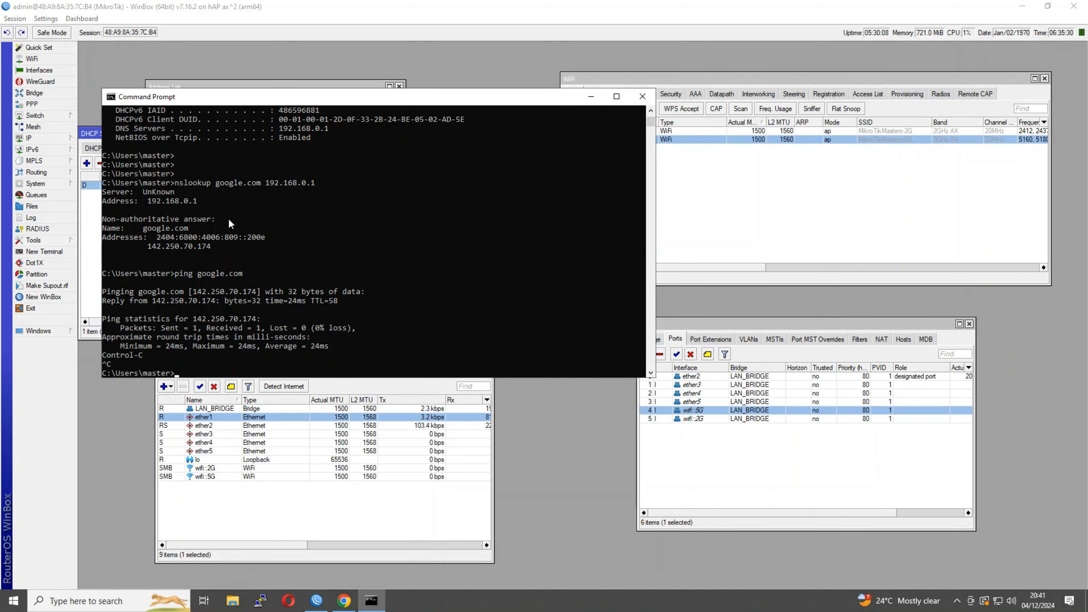
{"action": "type", "text": "tracert -d google.com"}
{"action": "key", "text": "Return"}
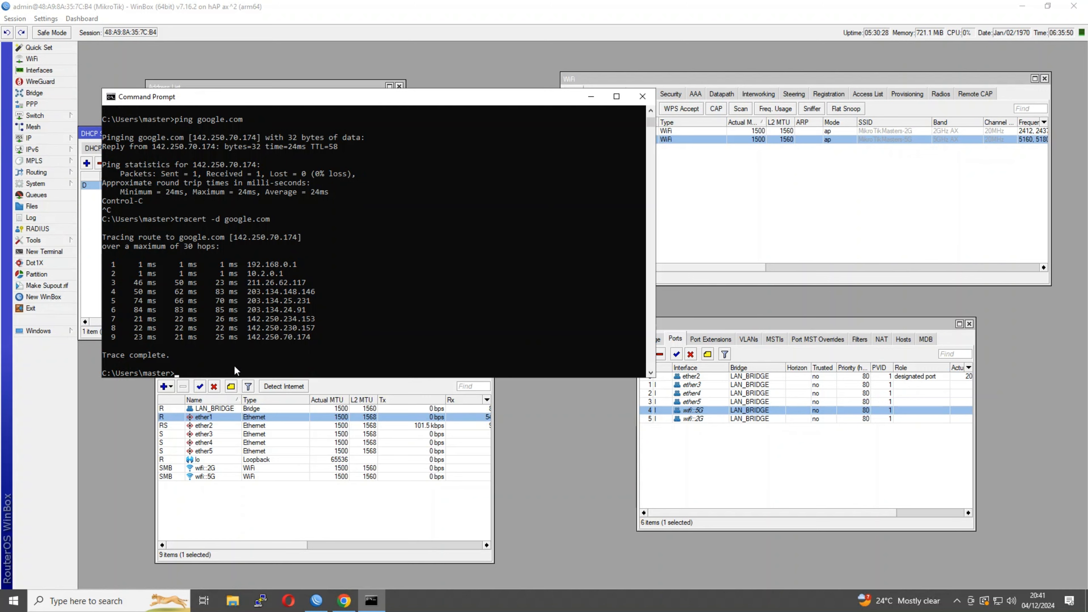
{"action": "left_click", "coordinate": [640, 97]}
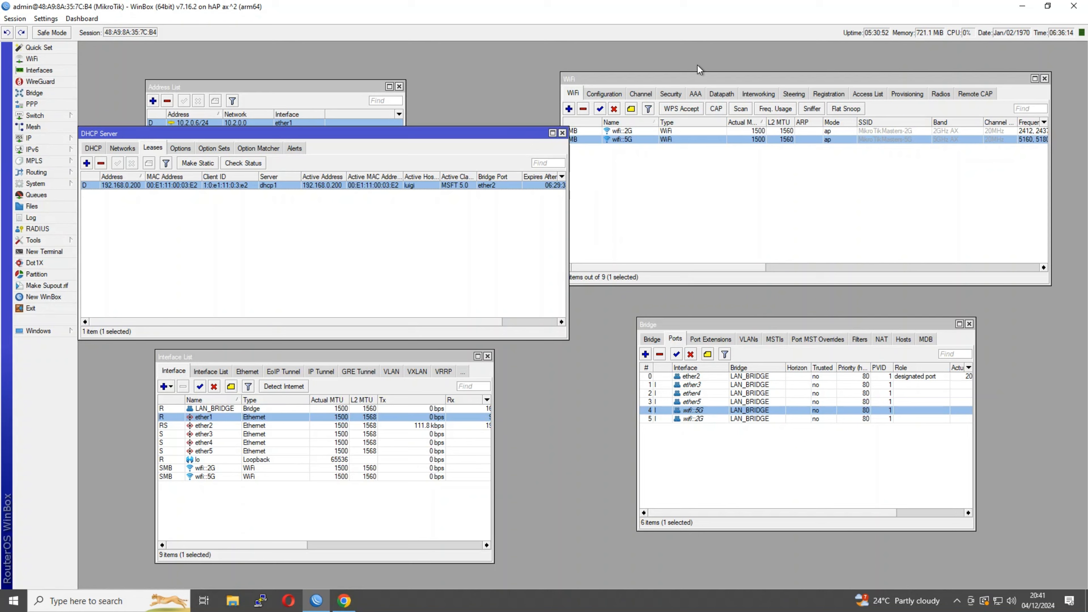
Switch the sec1 security profile's cipher from CCMP 256 to CCMP
{"action": "left_click", "coordinate": [838, 94]}
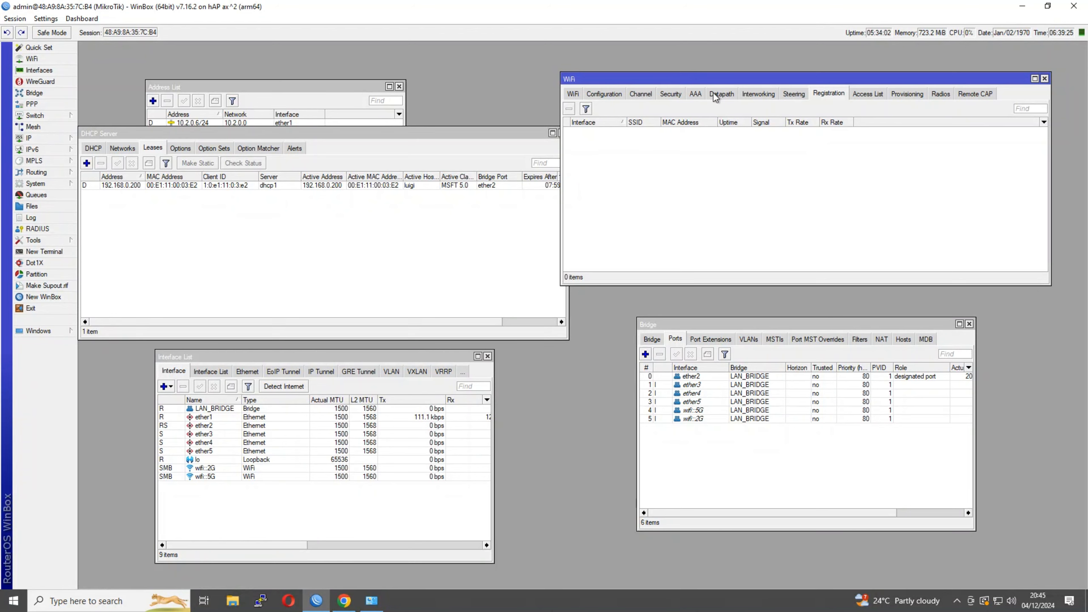
{"action": "left_click", "coordinate": [673, 94]}
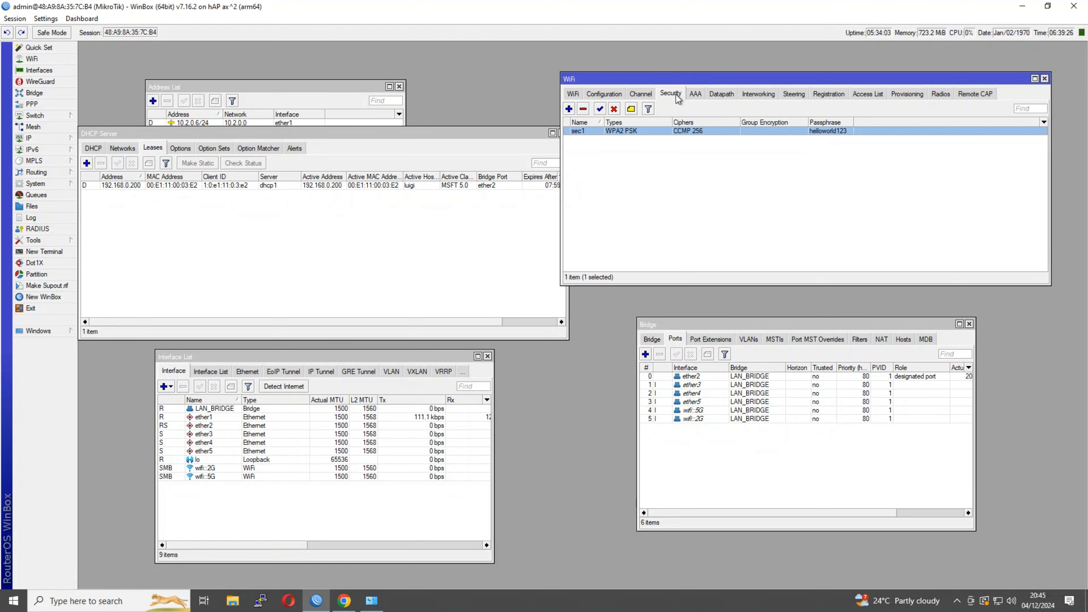
{"action": "double_click", "coordinate": [688, 131]}
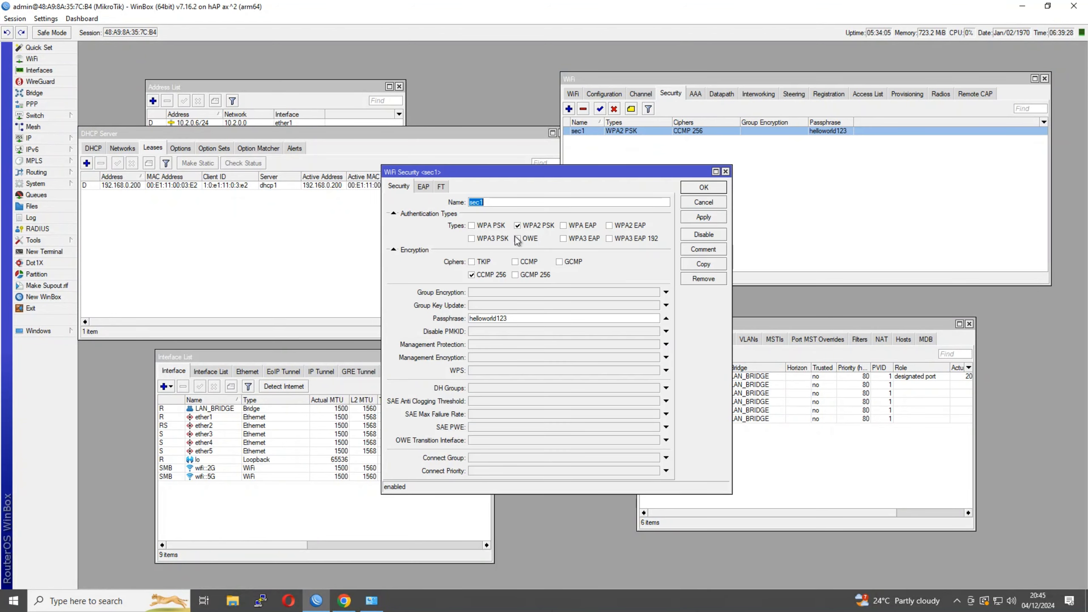
{"action": "left_click", "coordinate": [515, 262]}
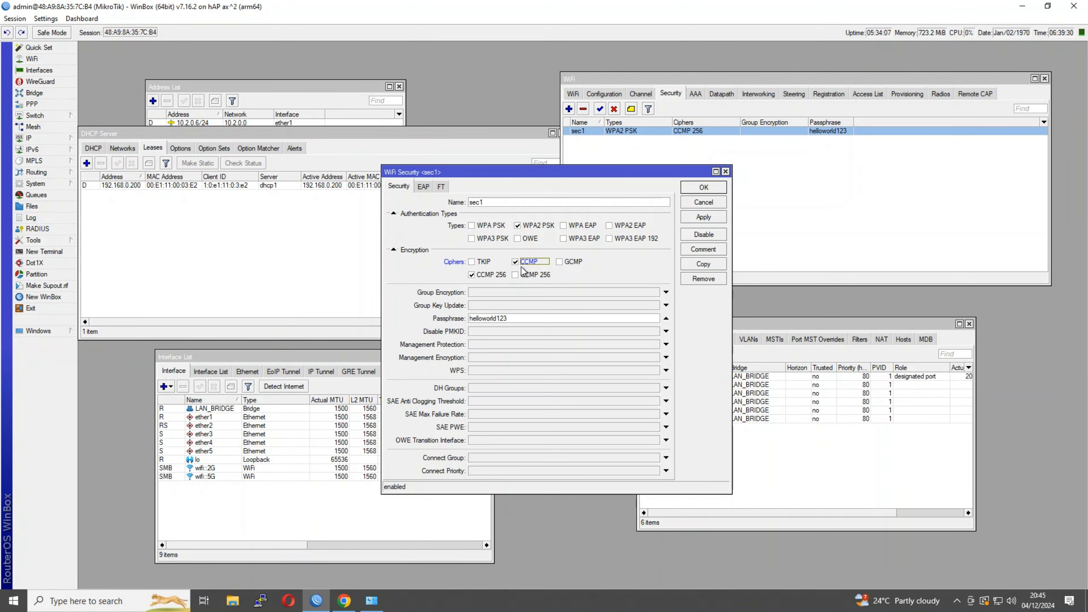
{"action": "left_click", "coordinate": [481, 278]}
{"action": "left_click", "coordinate": [699, 189]}
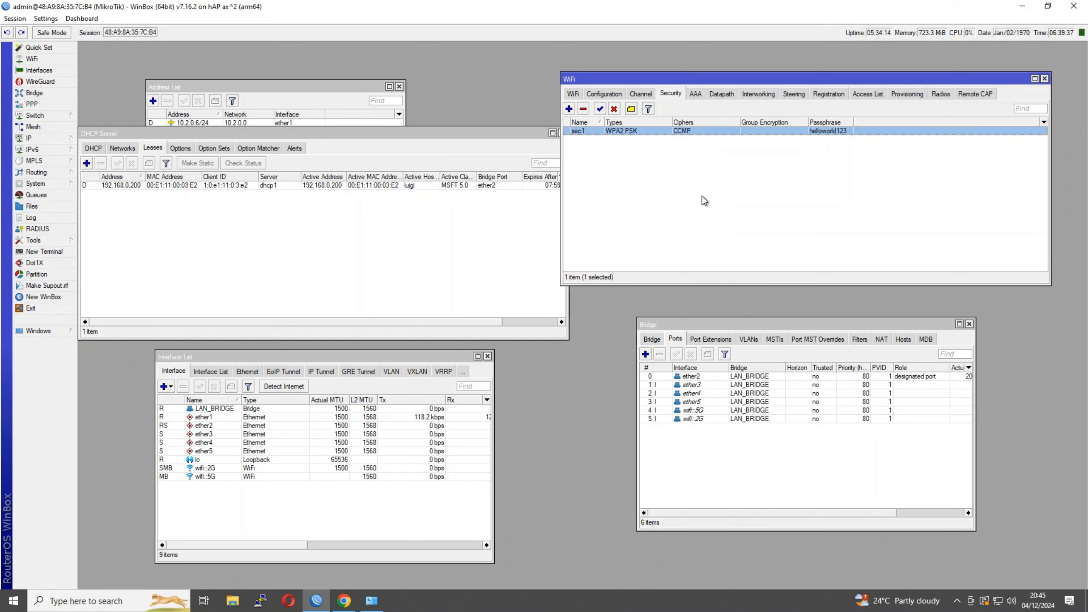
Confirm the phone is registered on MikroTikMasters-5G and holds lease 192.168.0.199 via wifi::5G
{"action": "left_click", "coordinate": [835, 93]}
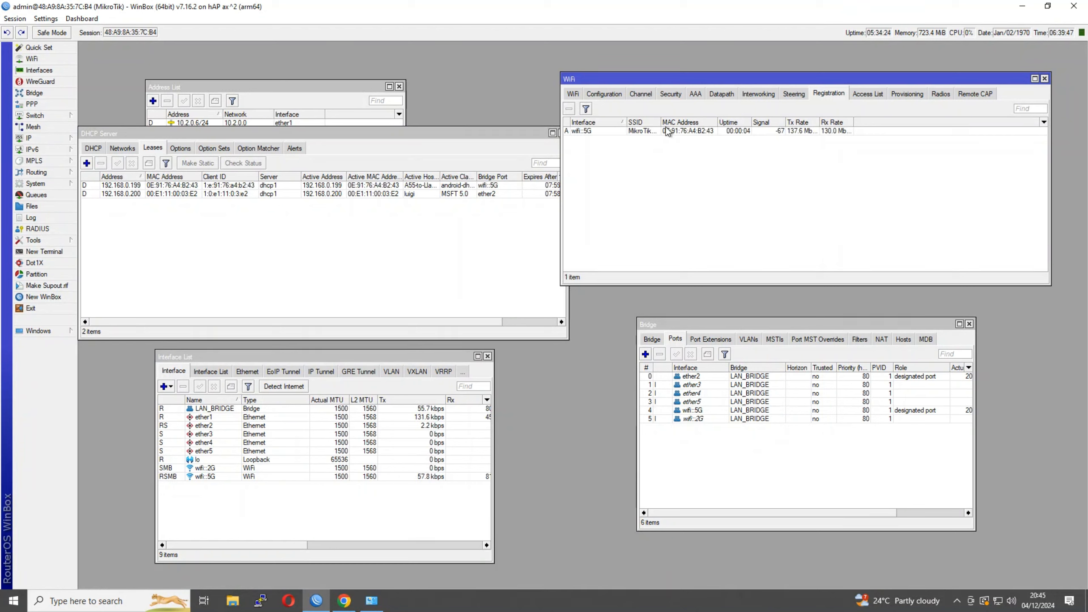
{"action": "left_click_drag", "start_coordinate": [661, 122], "coordinate": [698, 122]}
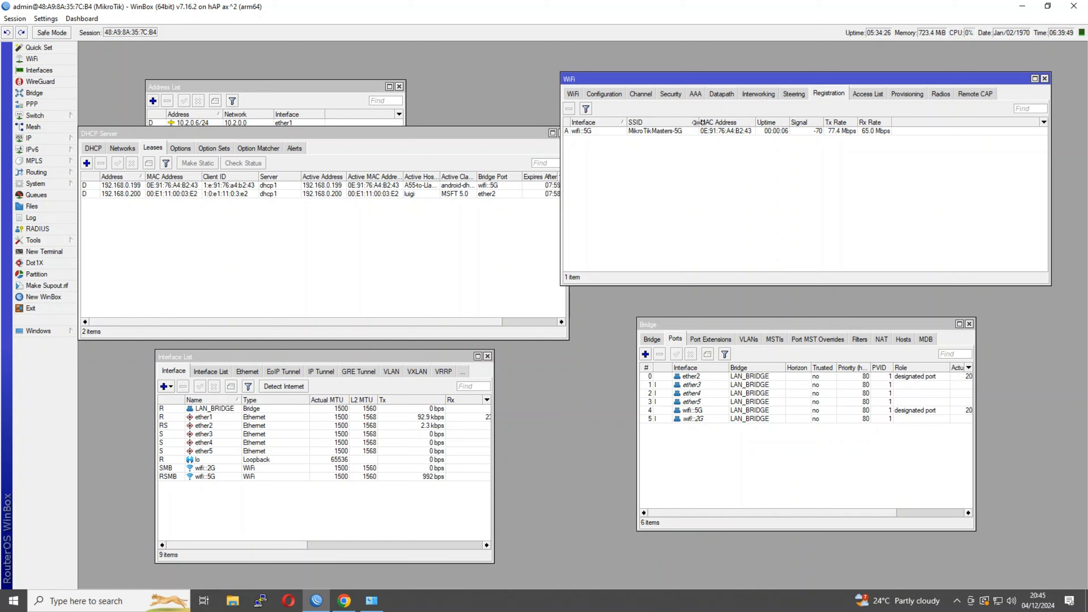
{"action": "left_click", "coordinate": [804, 130]}
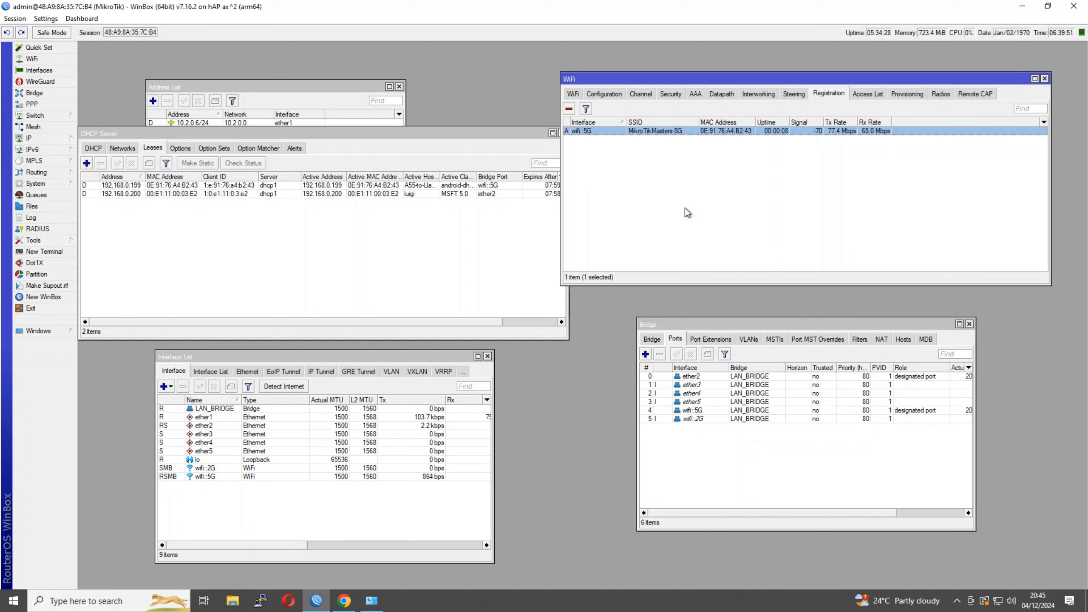
{"action": "left_click", "coordinate": [418, 186]}
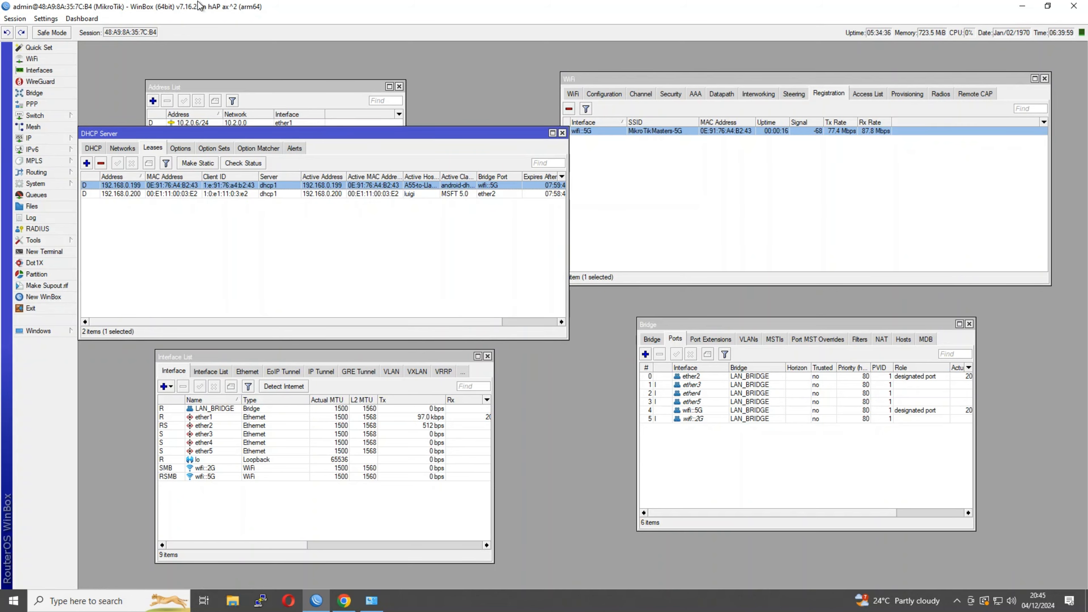
{"action": "left_click_drag", "start_coordinate": [267, 131], "coordinate": [479, 182]}
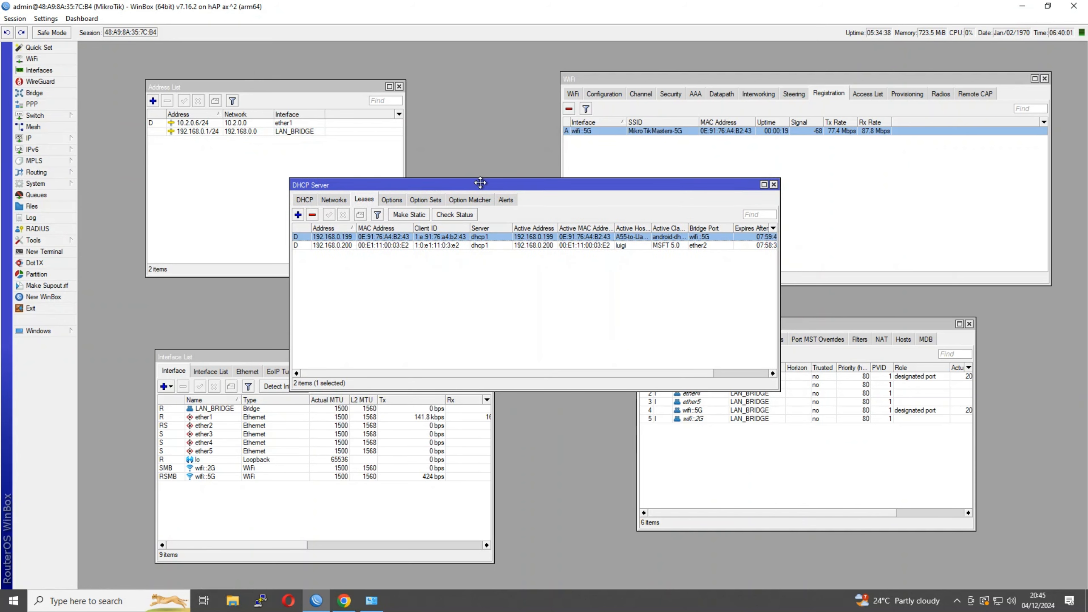